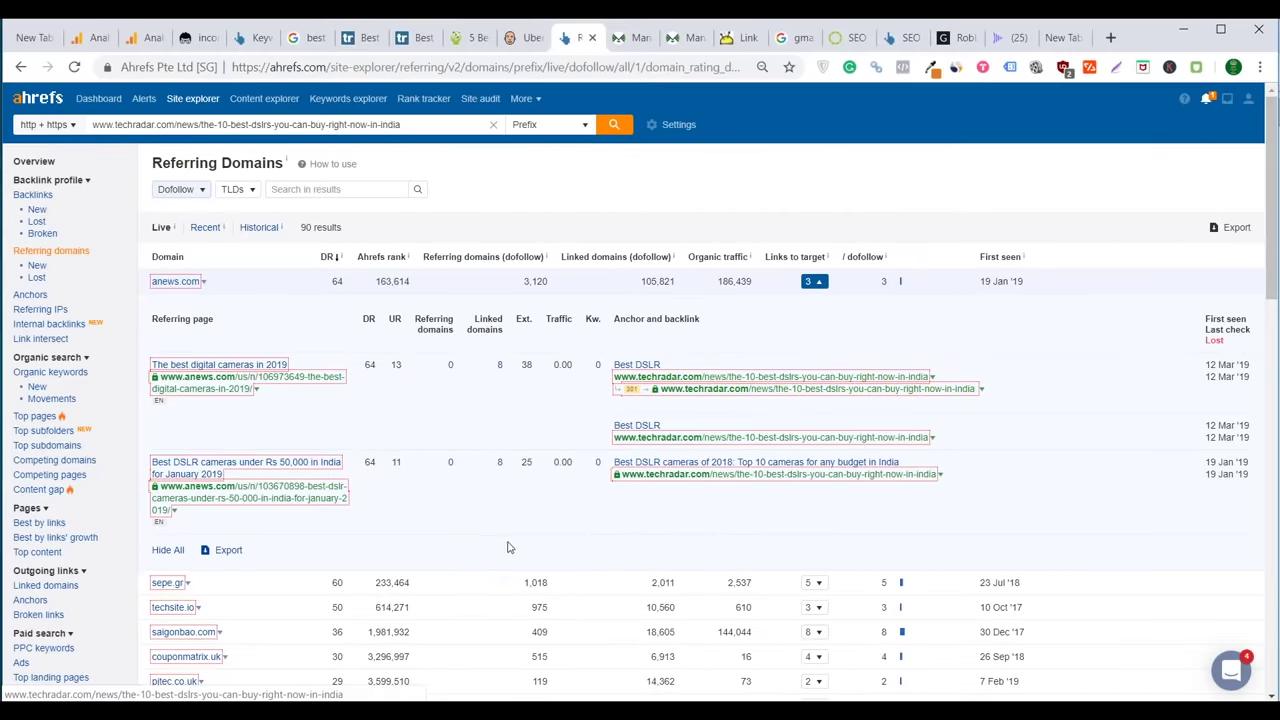
Browse the dofollow referring domains and open anews.com's "The best digital cameras in 2019" page in a new tab.
scroll(507, 556, "down", 5)
scroll(576, 436, "down", 3)
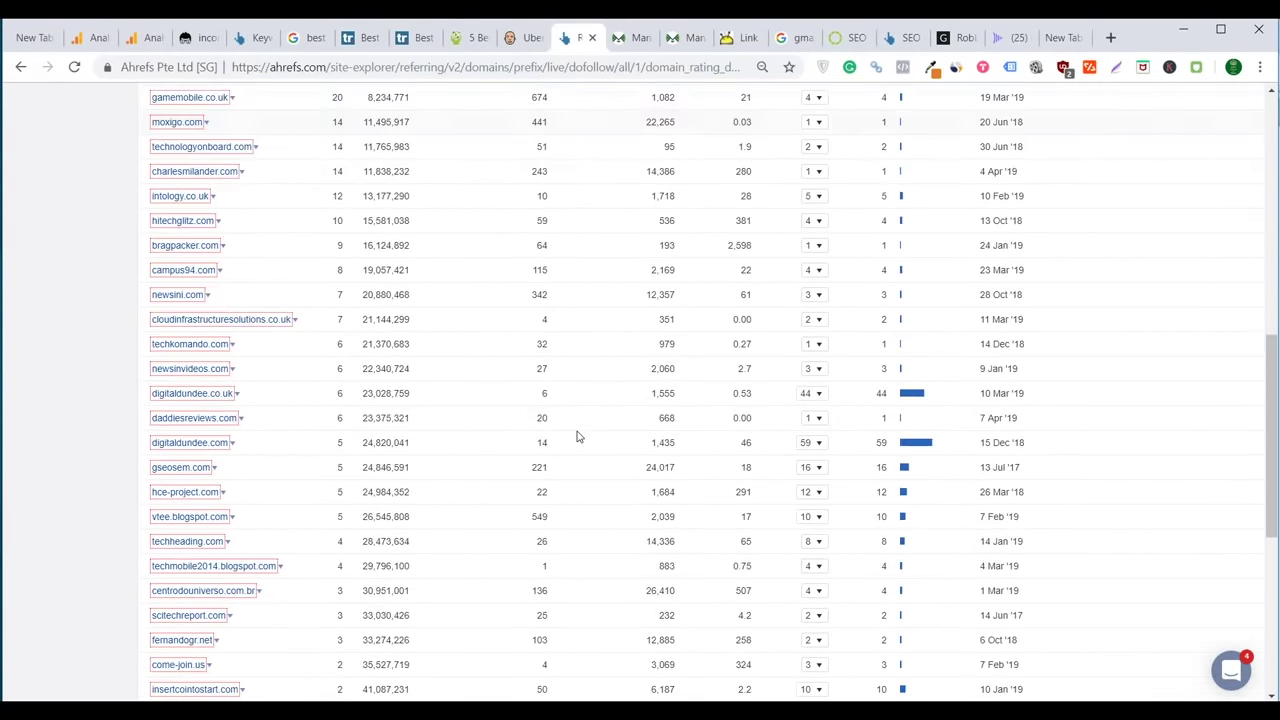
scroll(576, 436, "up", 7)
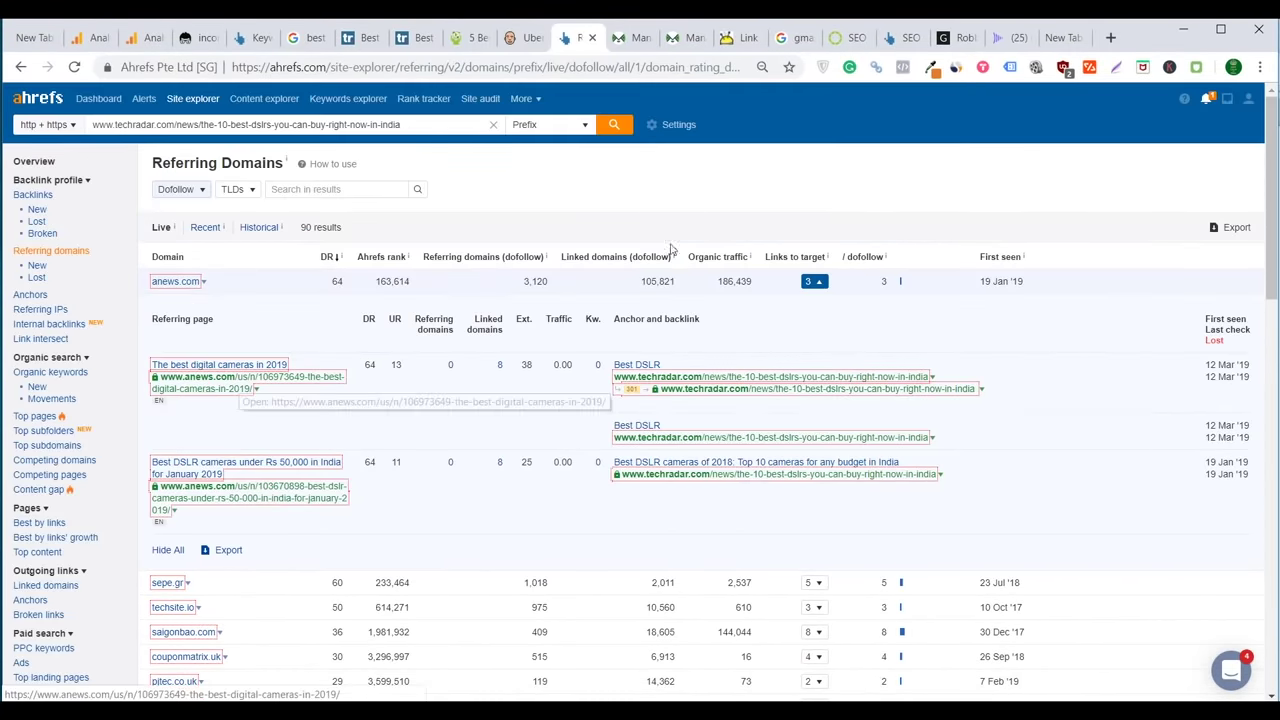
right_click(204, 388)
left_click(250, 397)
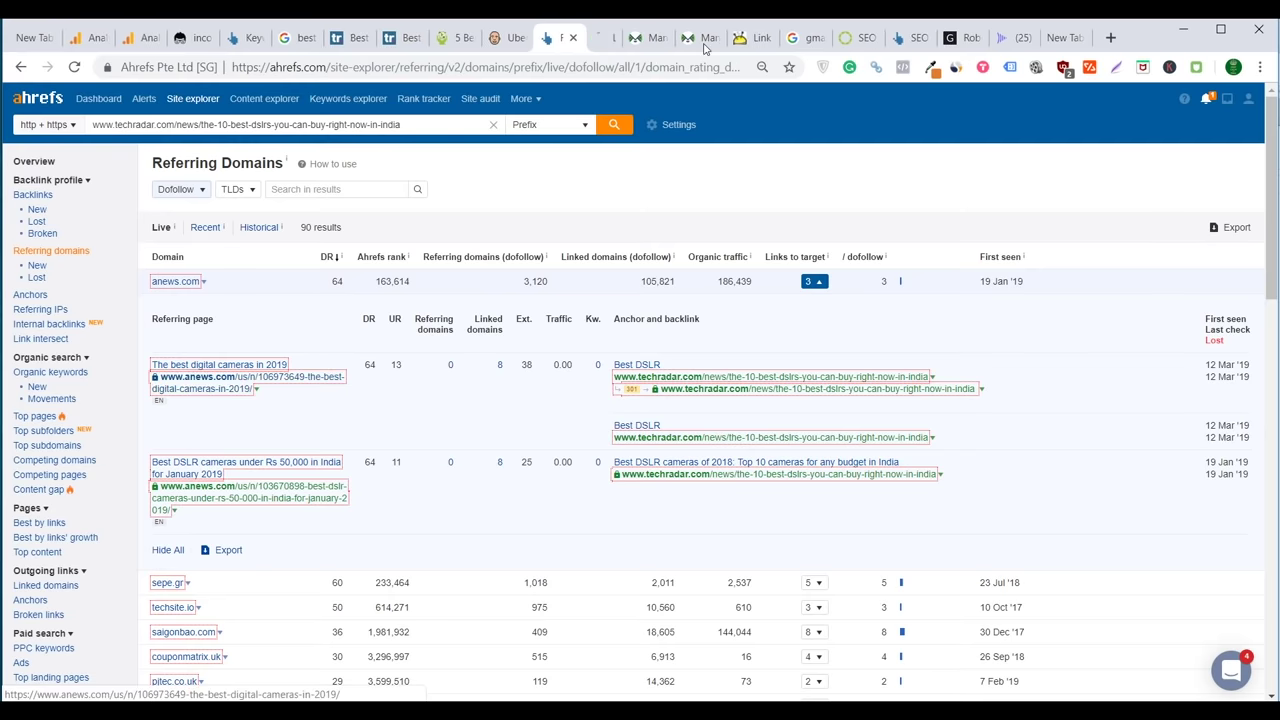
left_click(600, 37)
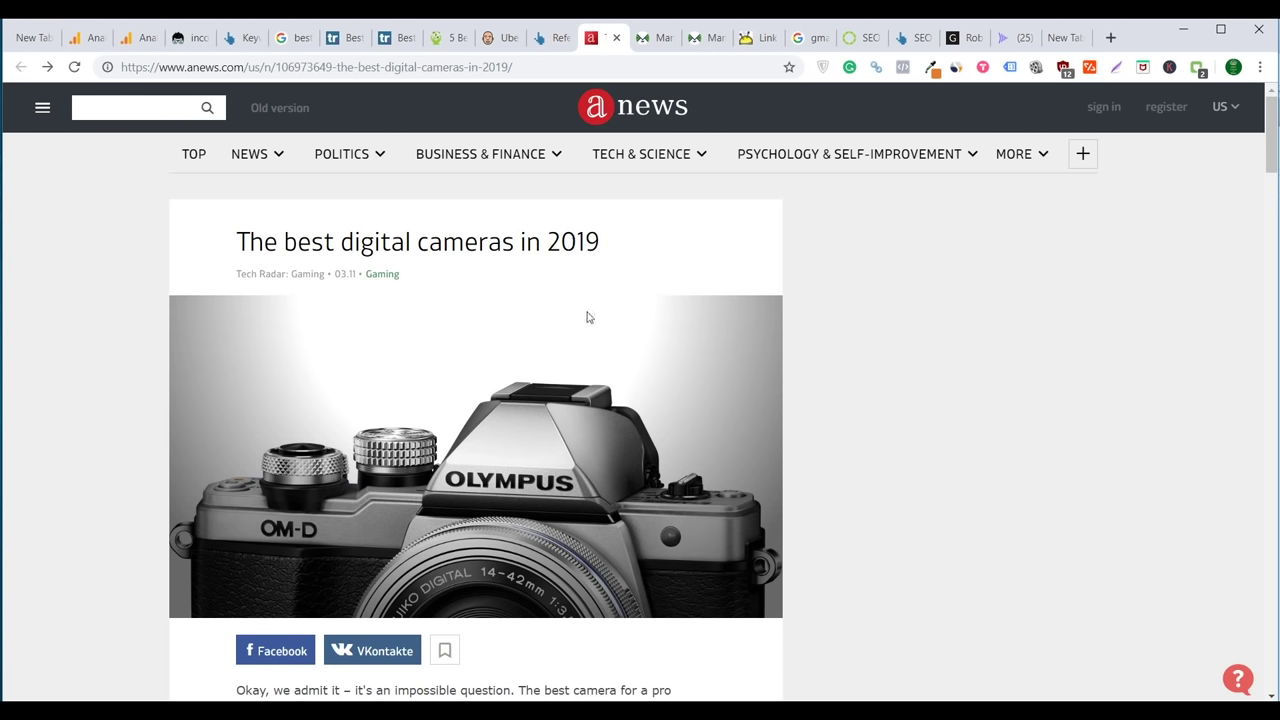
Return to the Ahrefs Referring Domains report and review the domains linking to the TechRadar DSLR article.
left_click(558, 38)
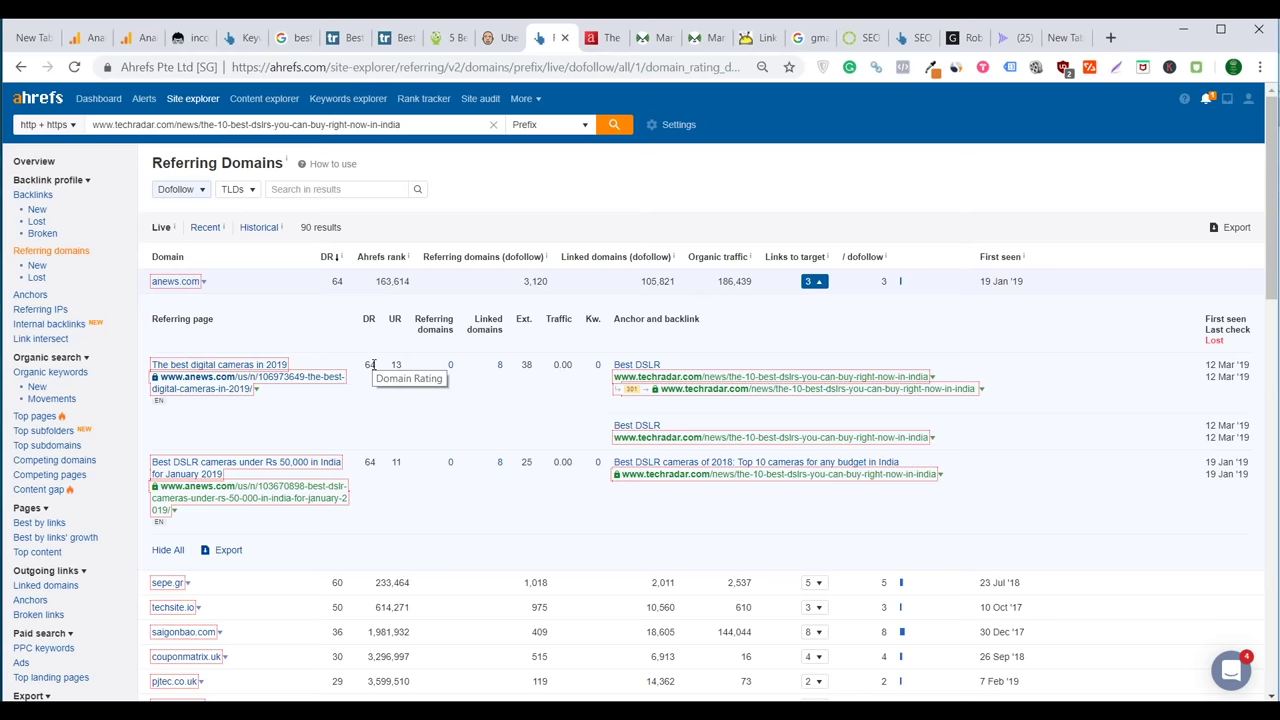
scroll(373, 365, "down", 15)
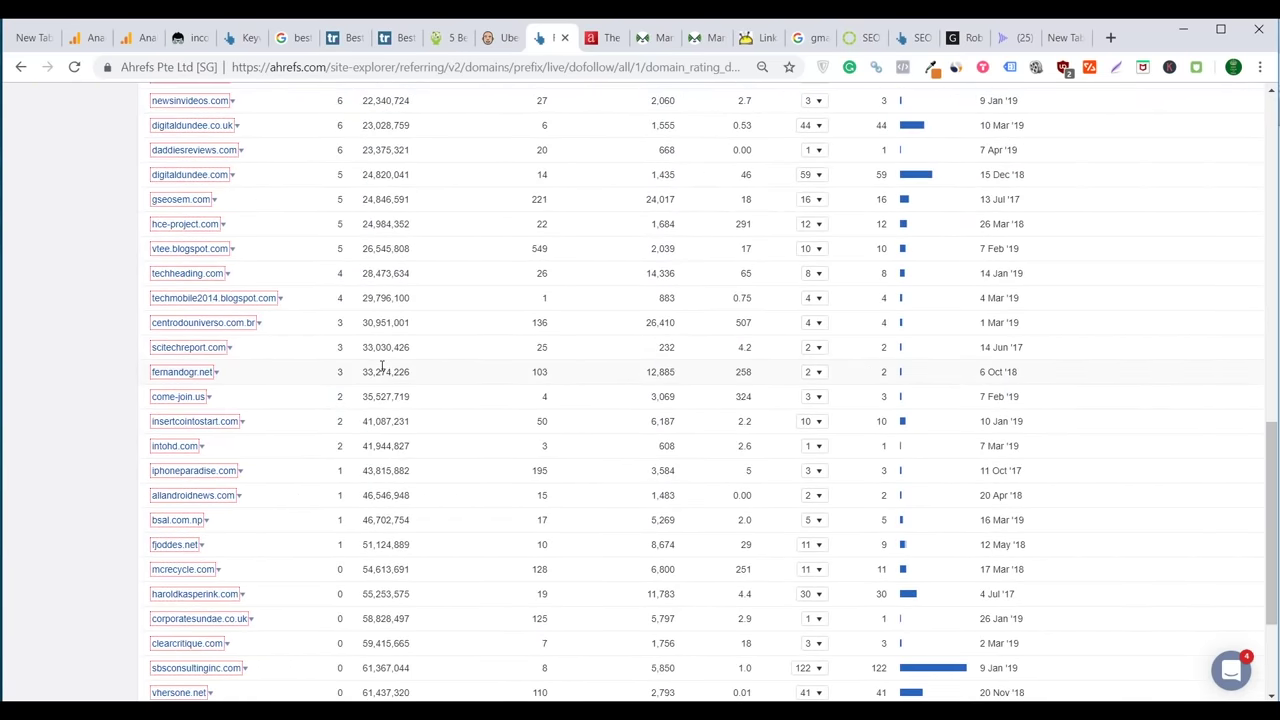
scroll(381, 366, "down", 3)
scroll(381, 366, "up", 18)
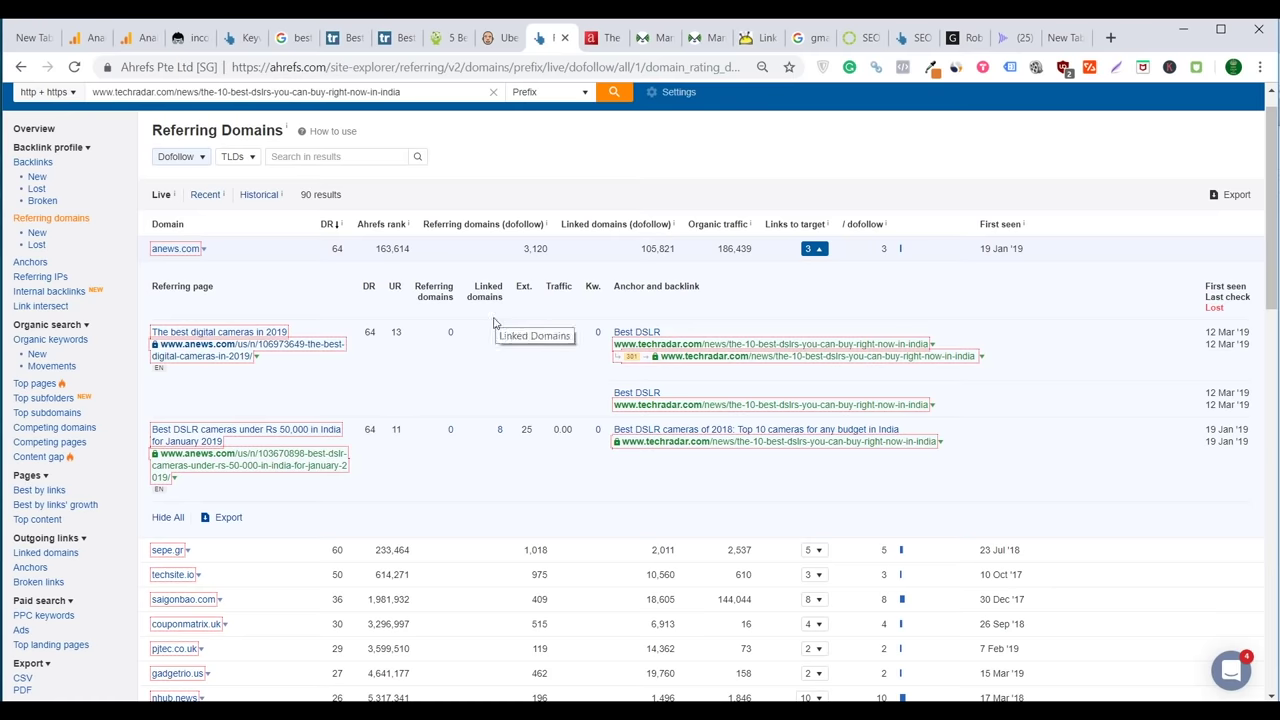
scroll(583, 428, "down", 3)
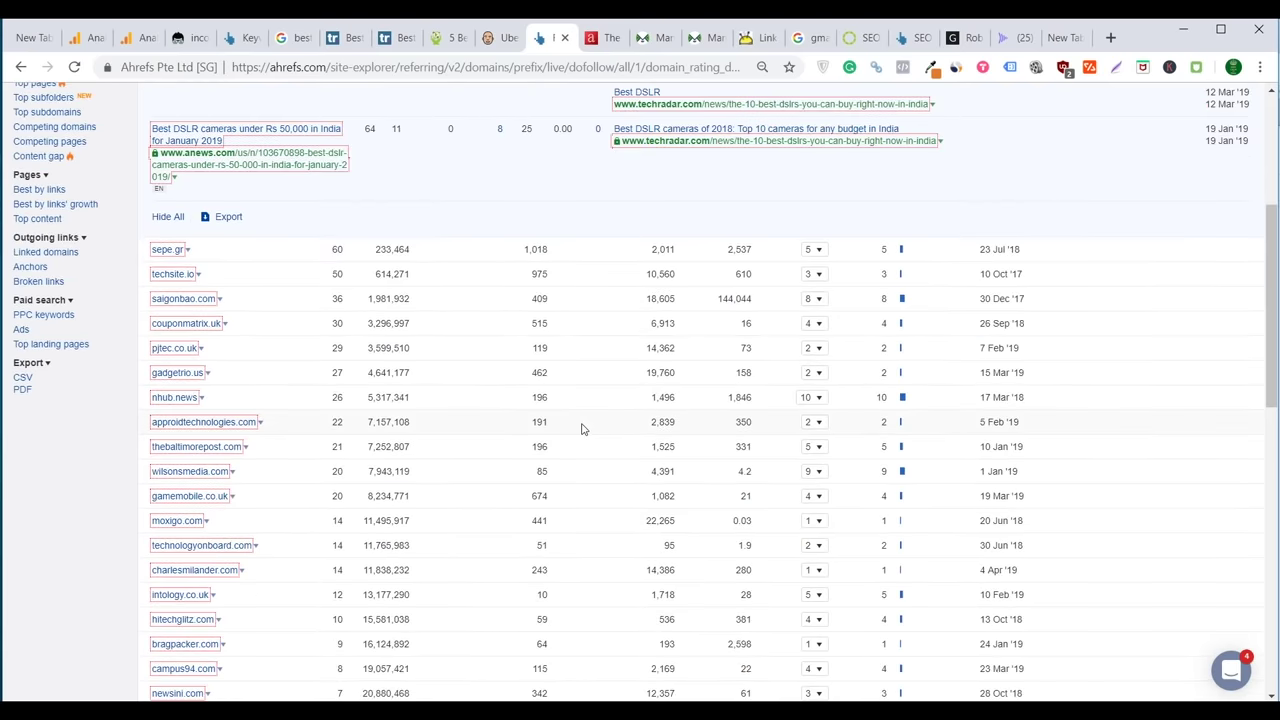
scroll(583, 428, "down", 4)
scroll(583, 428, "up", 8)
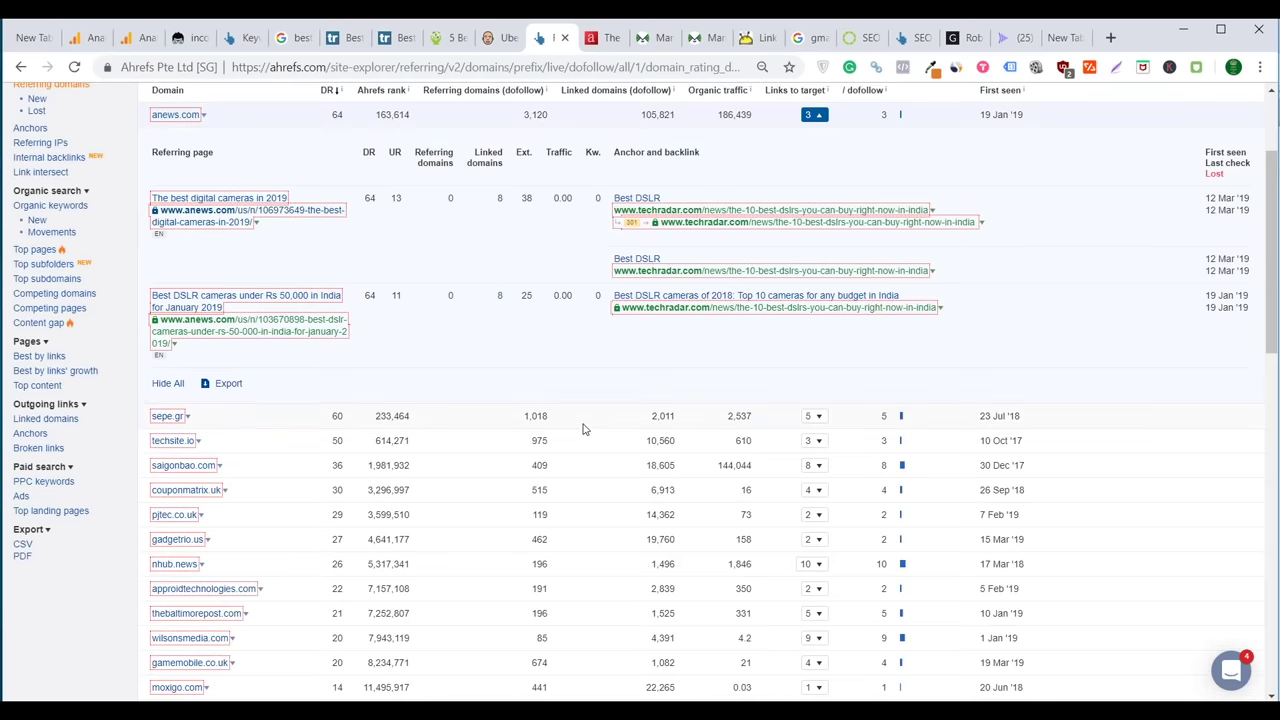
Switch to NinjaOutreach to view the outreach lists and compare it with the BuzzStream home page.
left_click(706, 38)
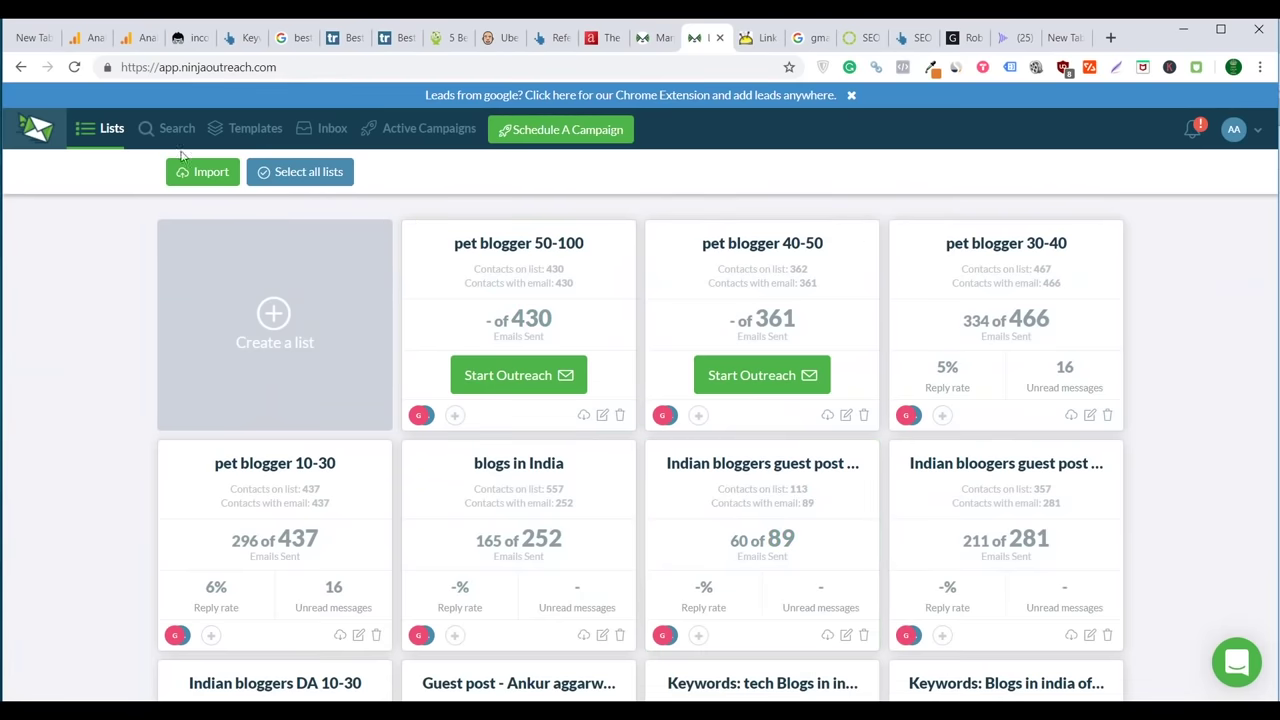
left_click(756, 38)
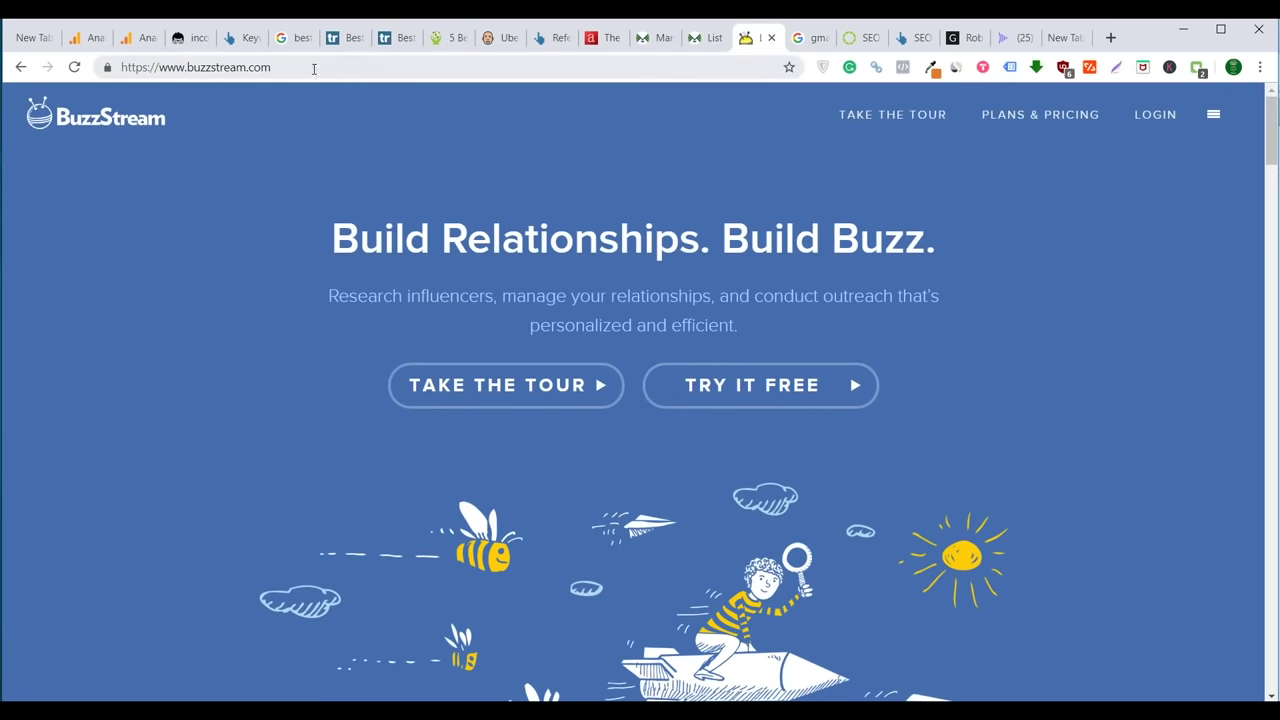
left_click(707, 40)
left_click(744, 42)
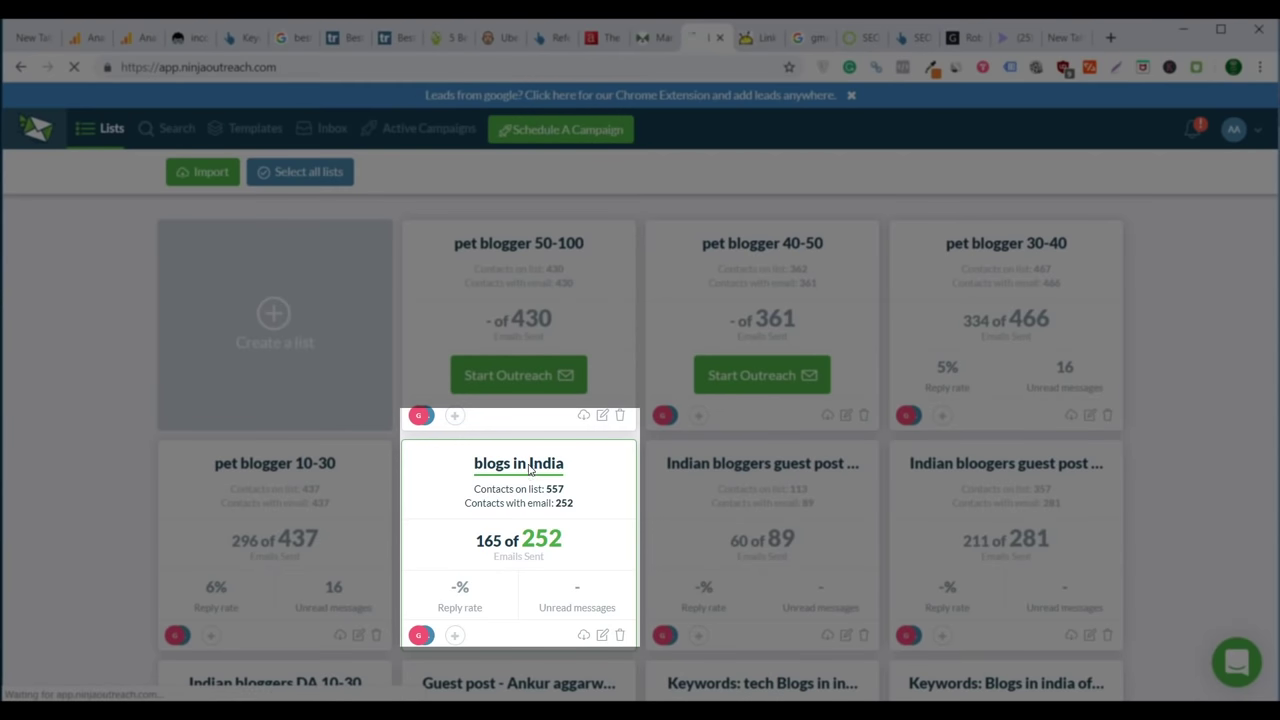
Open the "blogs in India" list in NinjaOutreach and look through its blogger contacts and relationship details.
left_click(494, 480)
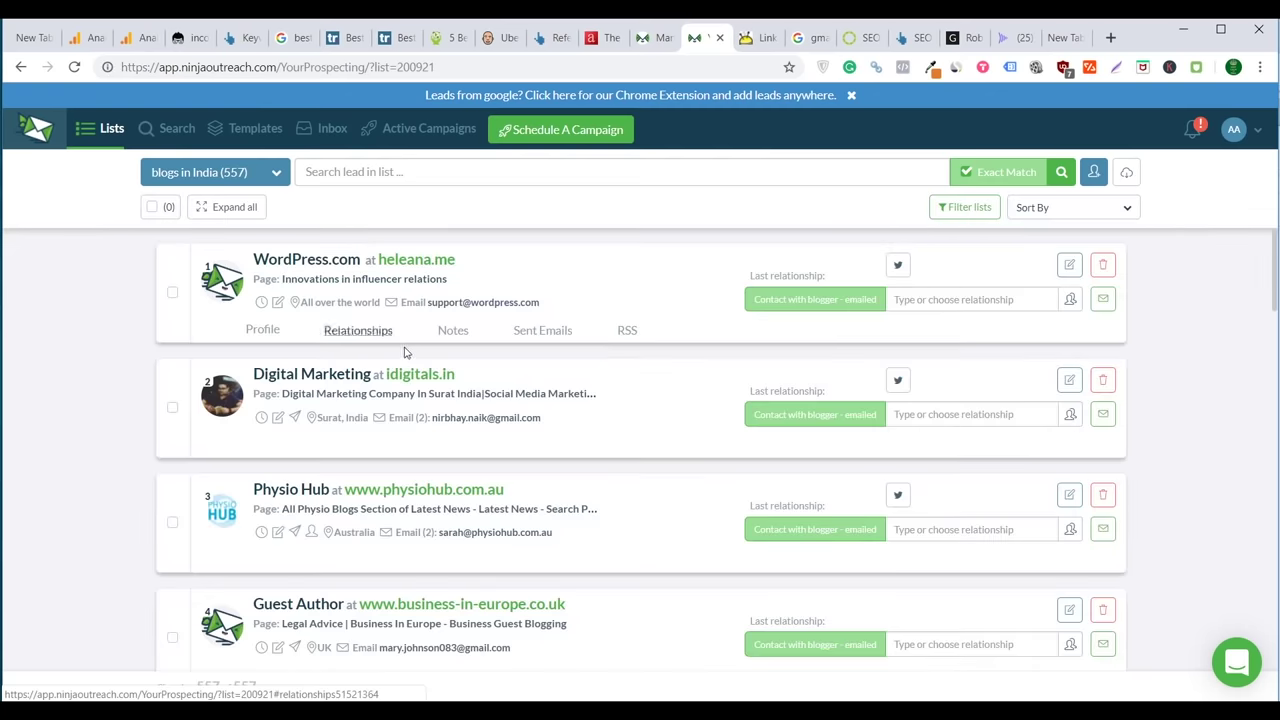
scroll(404, 352, "down", 5)
scroll(404, 352, "down", 5)
scroll(404, 352, "up", 10)
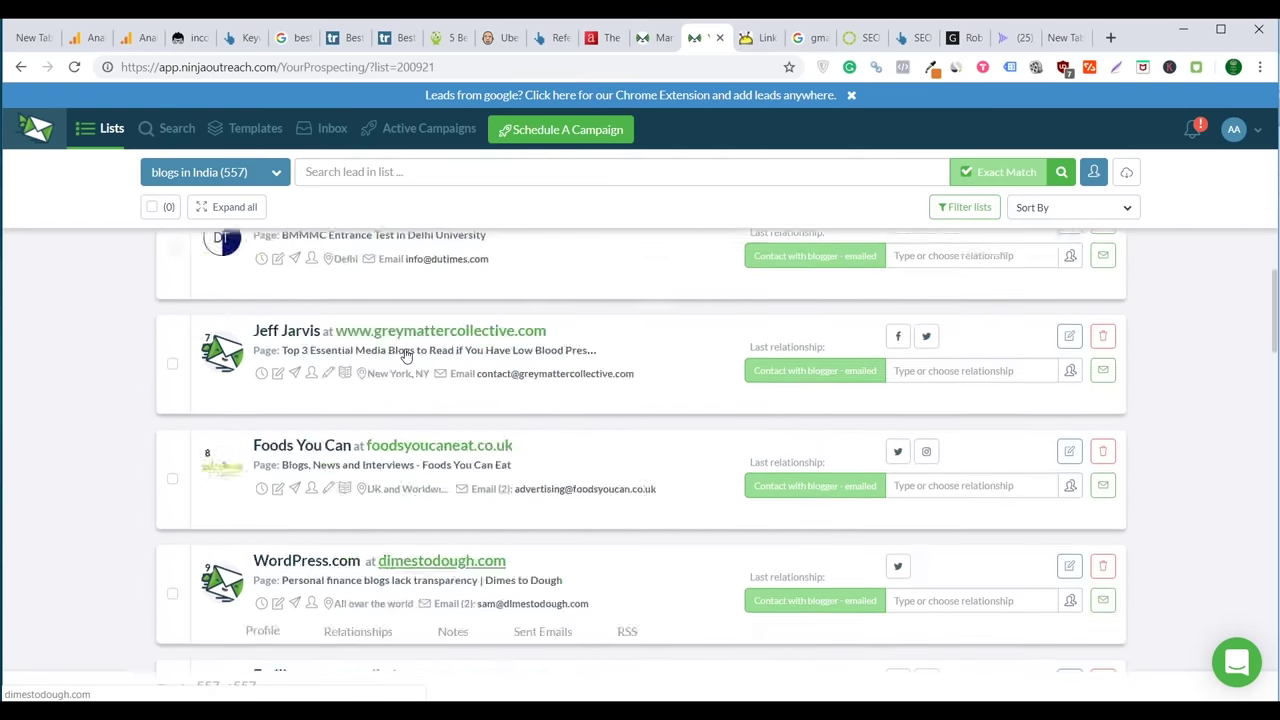
scroll(405, 353, "up", 2)
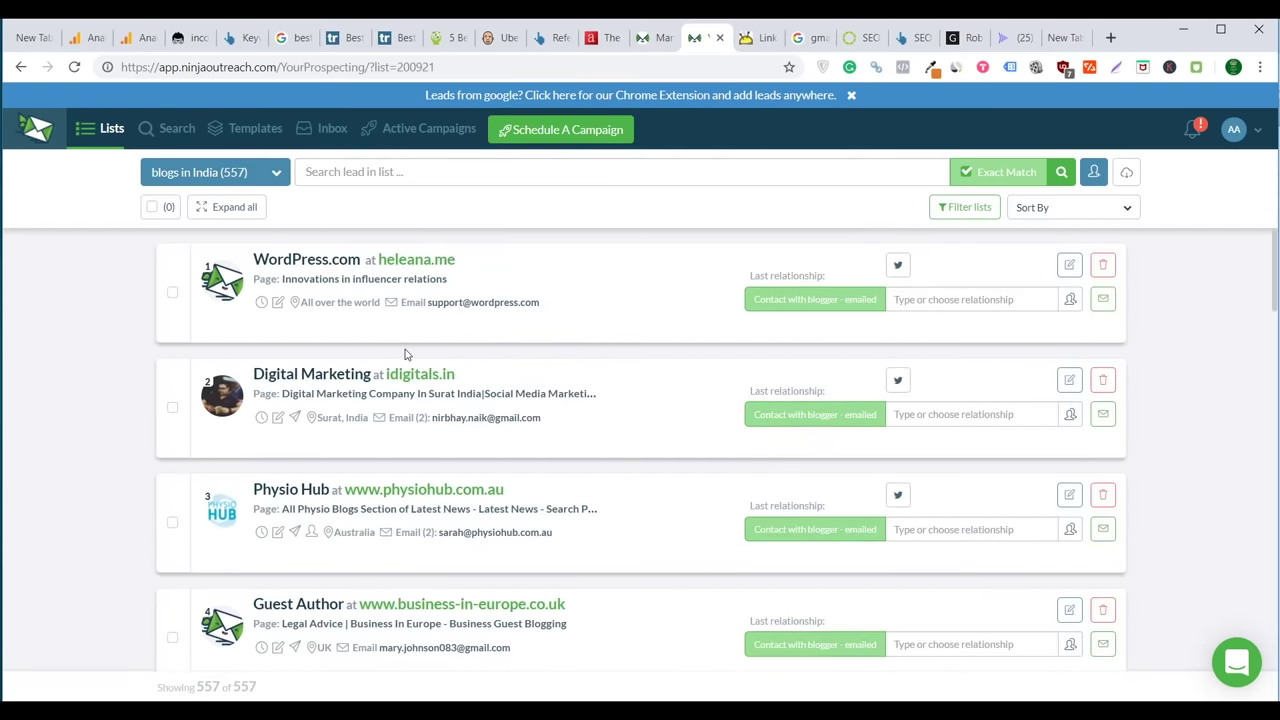
mouse_move(470, 272)
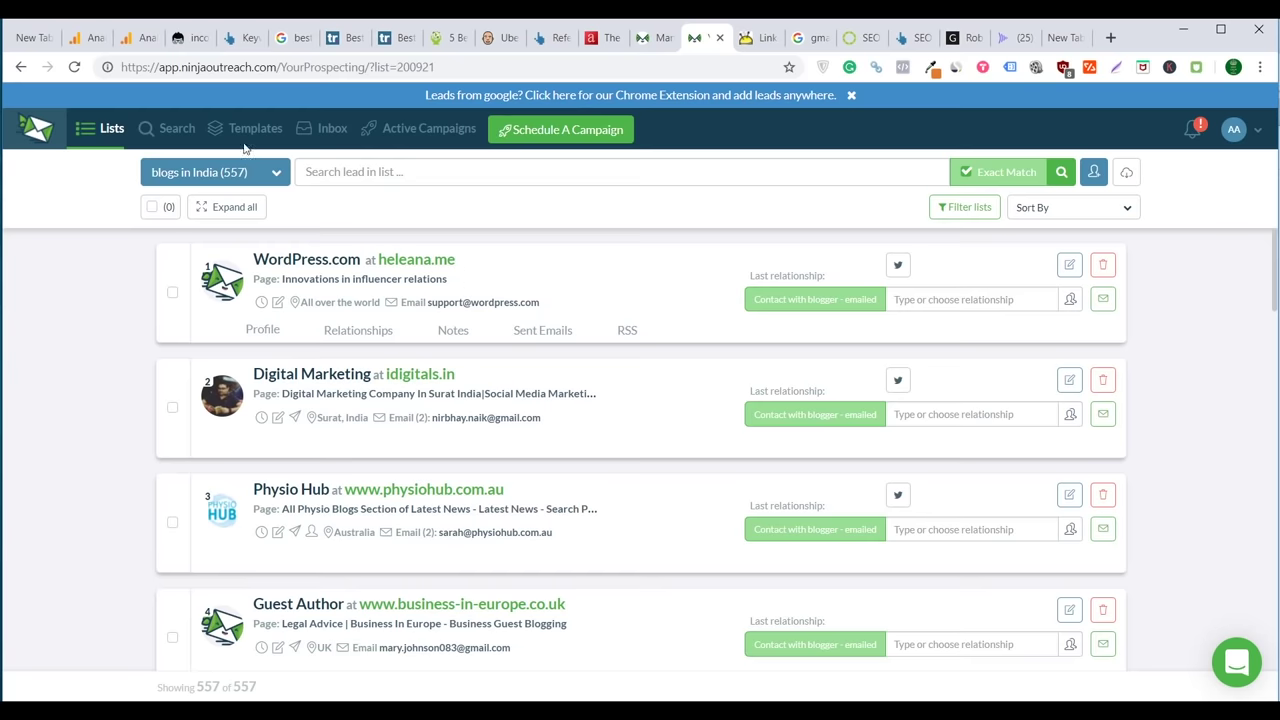
mouse_move(226, 138)
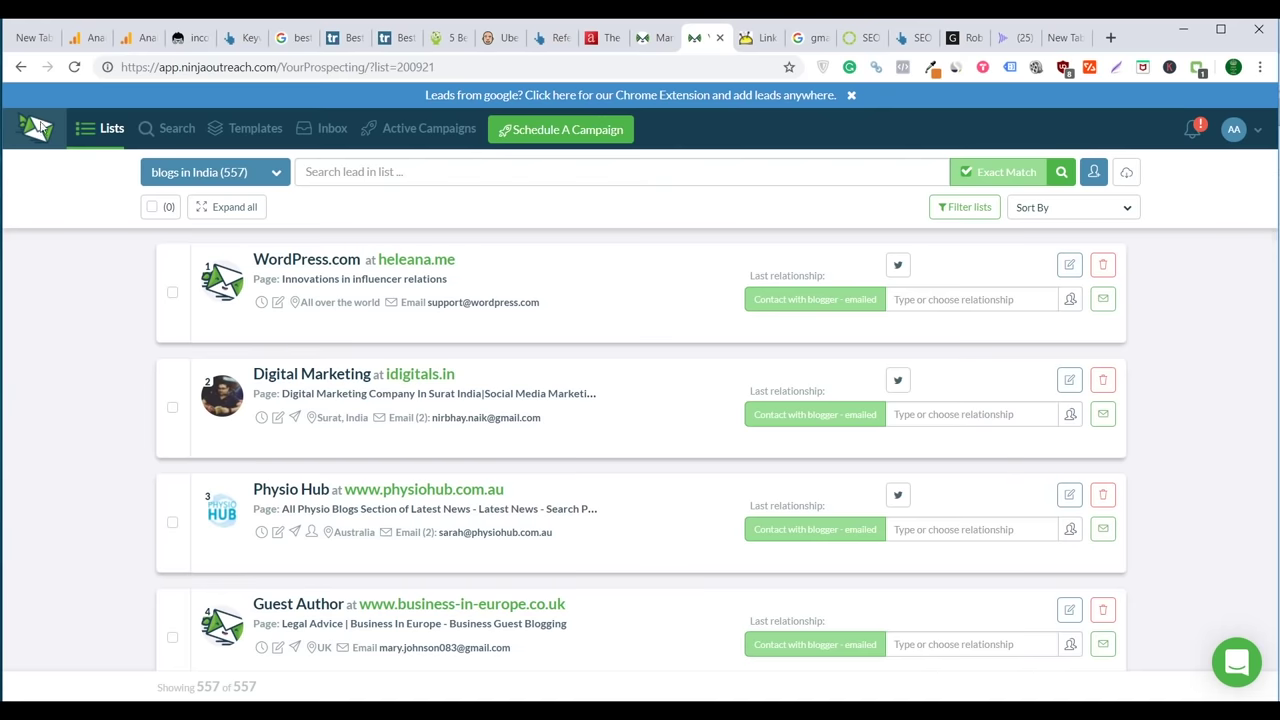
mouse_move(670, 268)
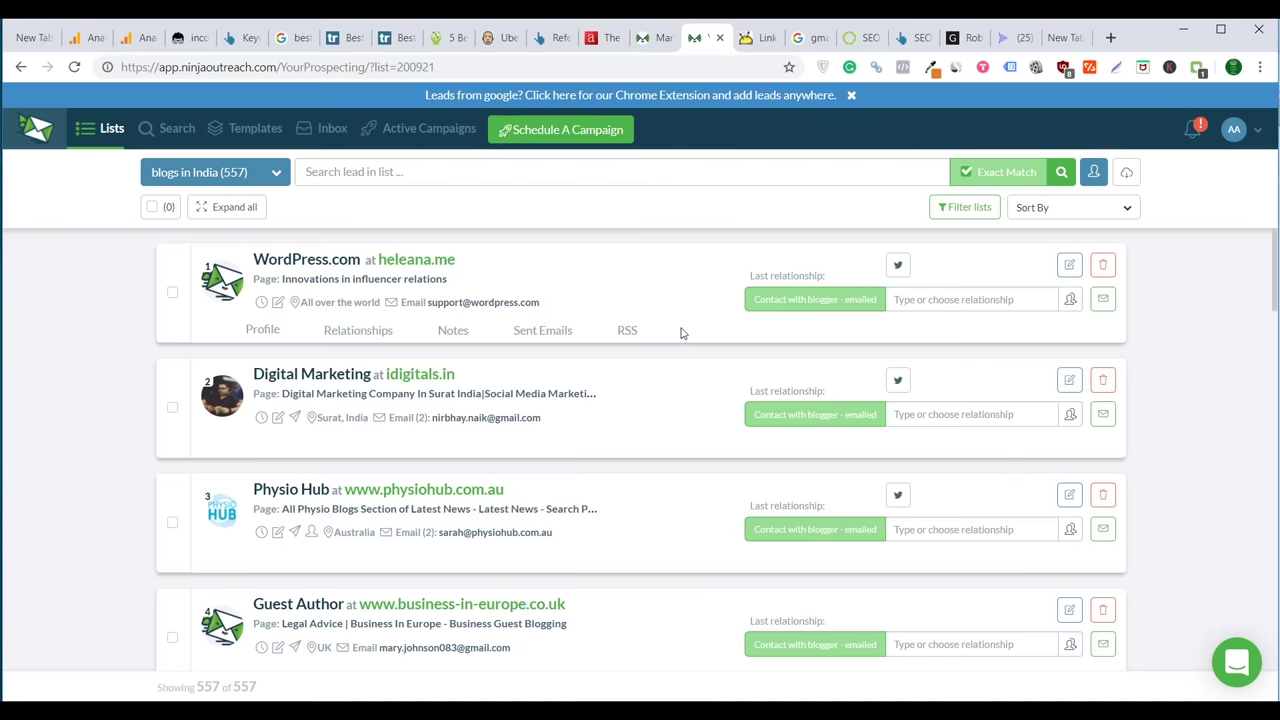
View the BuzzStream site and the Google results for gmass, and switch back to the Ahrefs Referring Domains report.
left_click(750, 44)
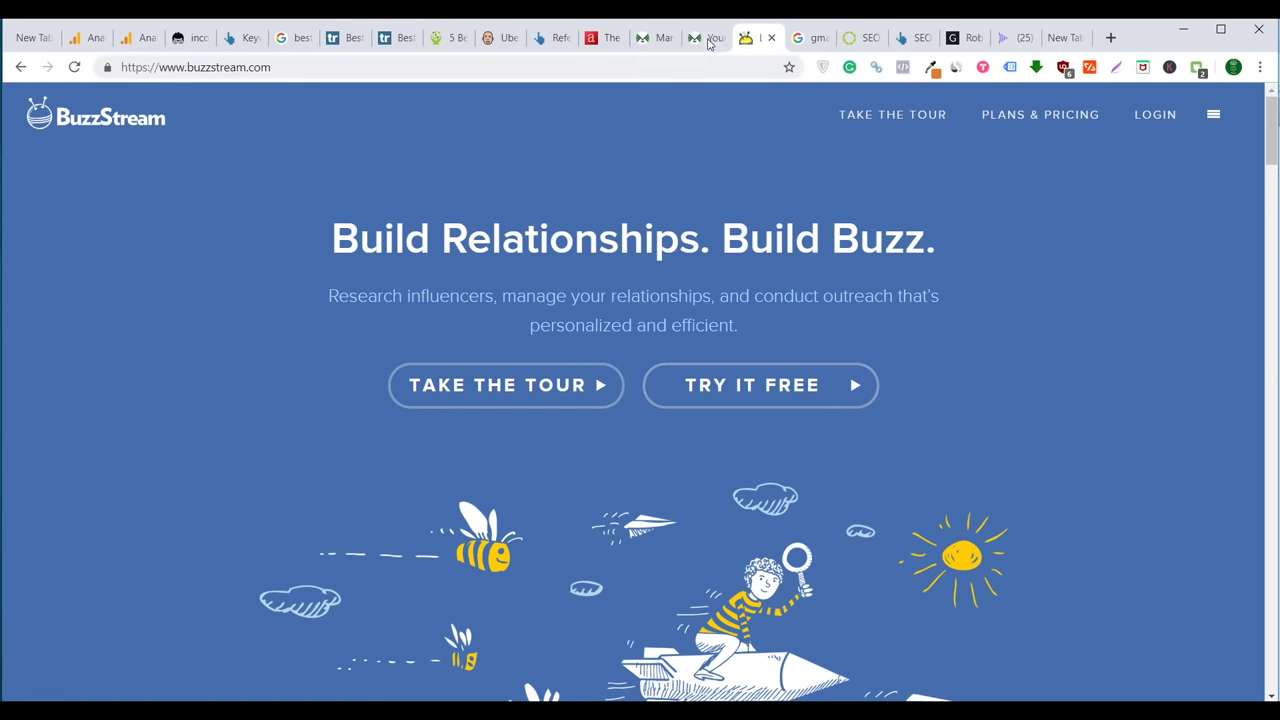
left_click(810, 37)
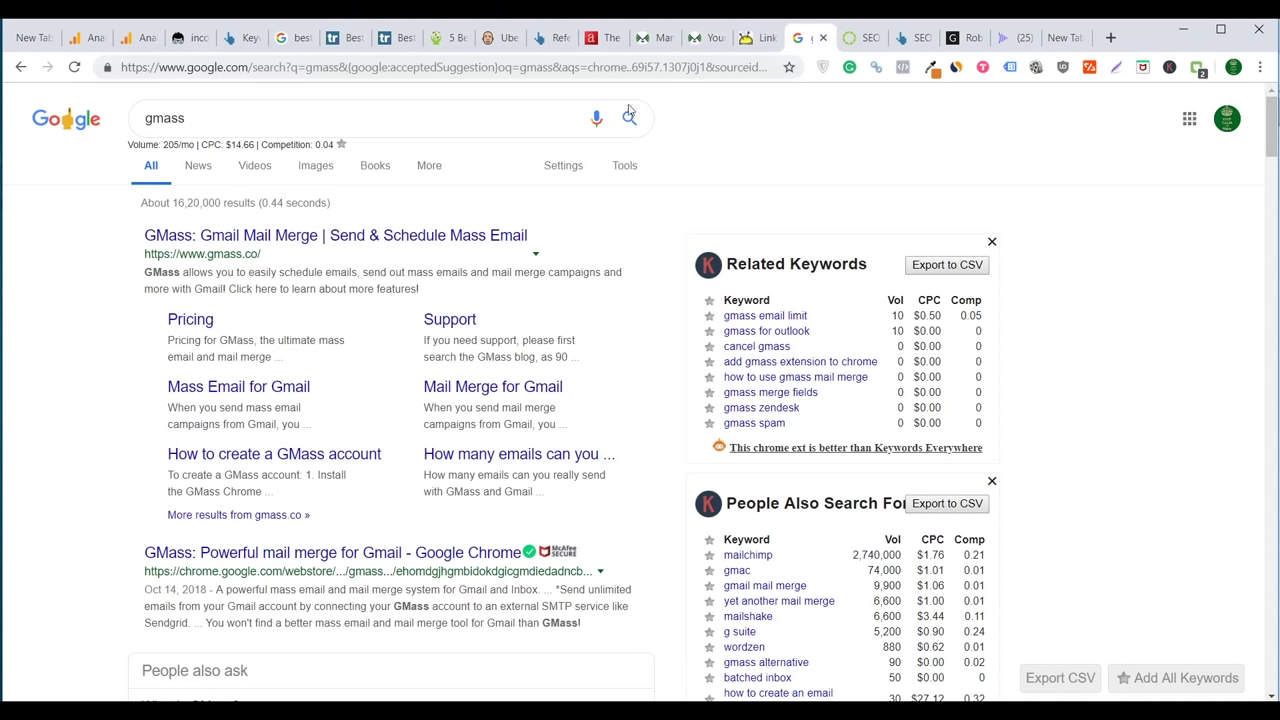
left_click(536, 42)
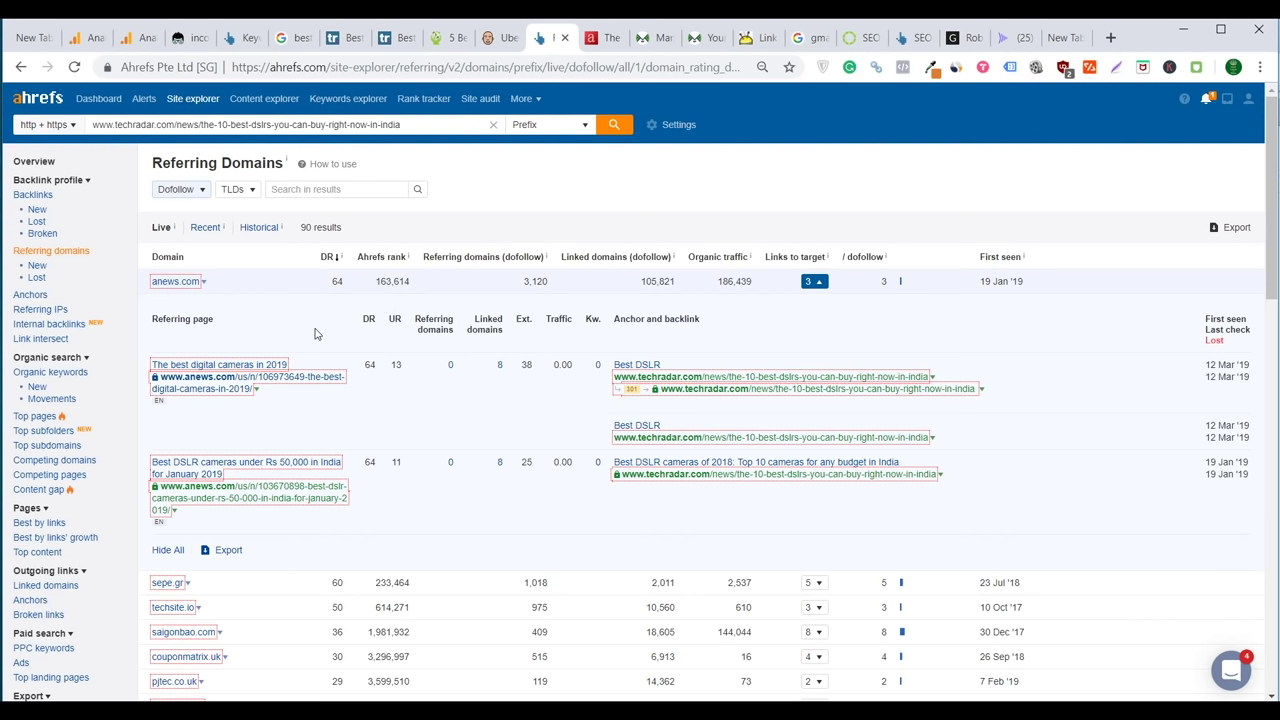
Switch to NinjaOutreach and view the saved email templates with their send, open and reply statistics.
left_click(655, 37)
left_click(702, 38)
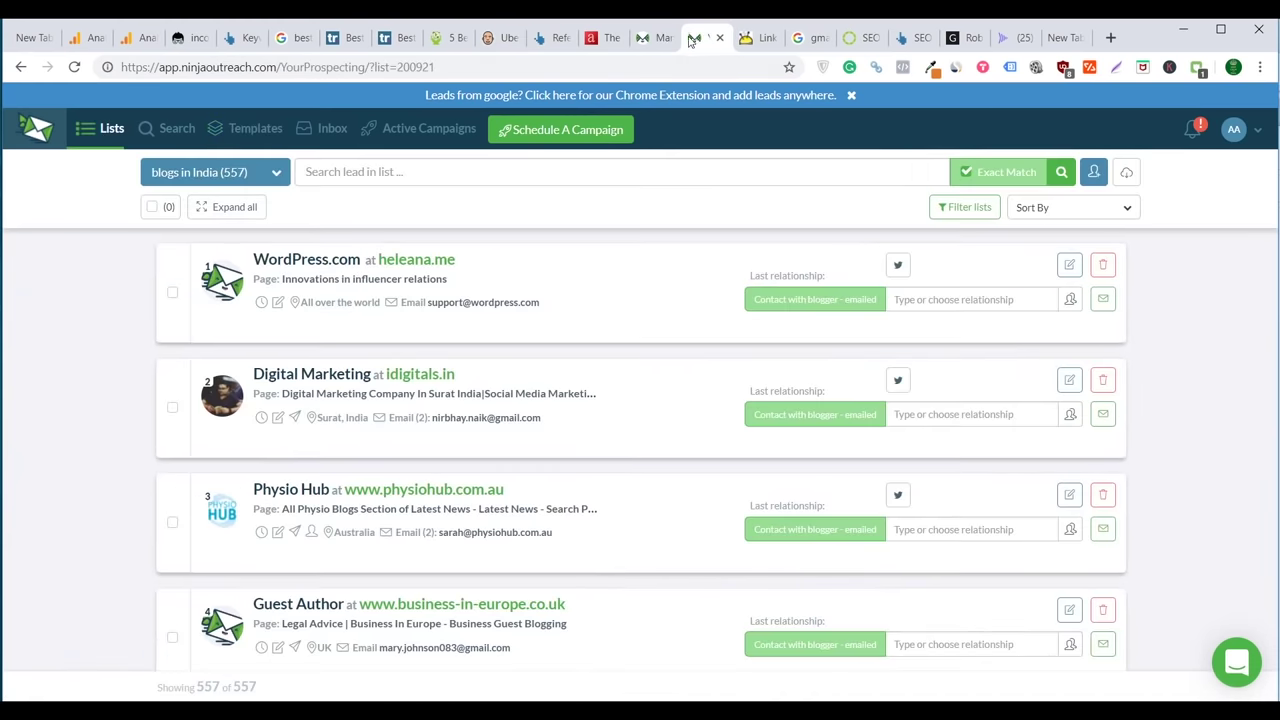
left_click(645, 42)
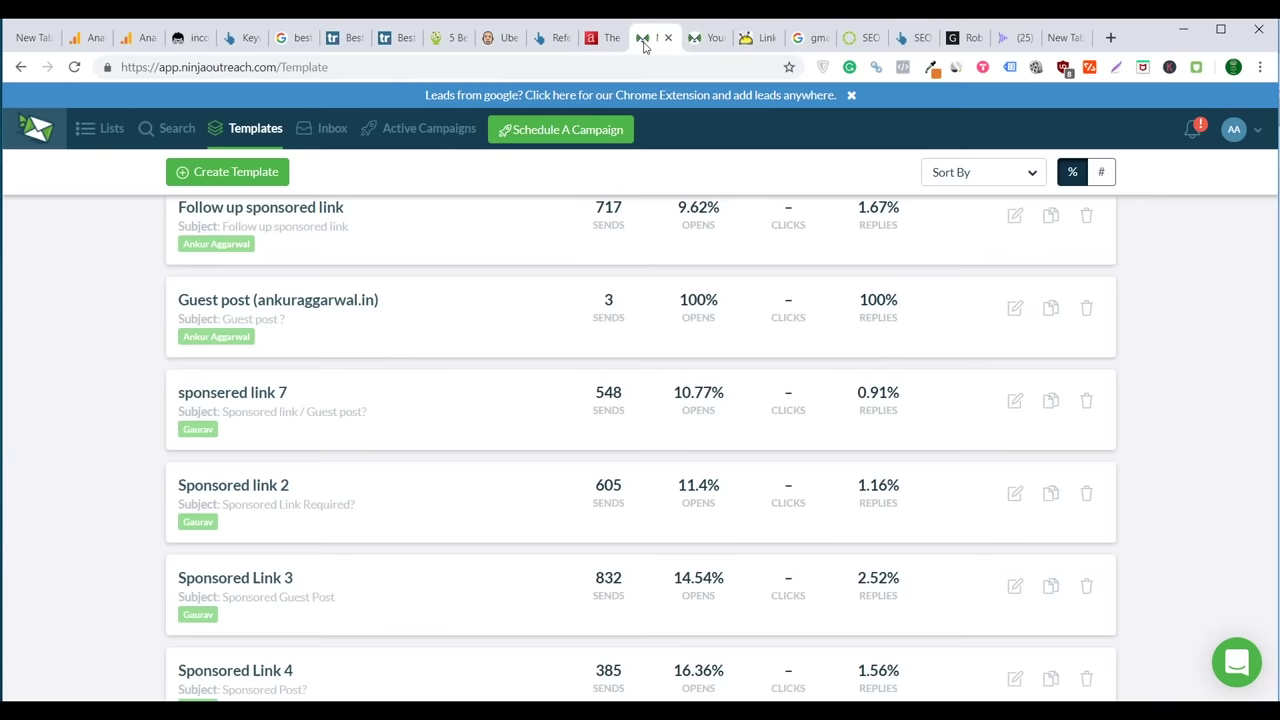
Go back to the "blogs in India" list and examine the contacts already emailed.
left_click(702, 40)
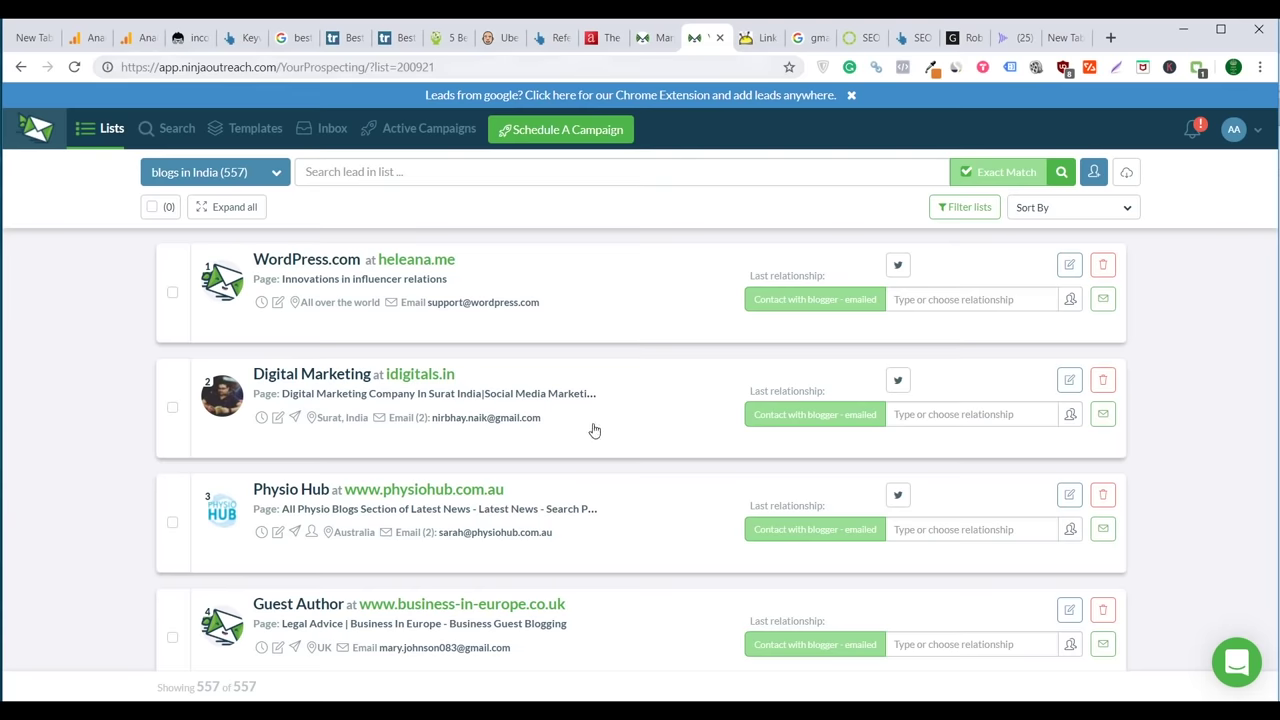
mouse_move(591, 428)
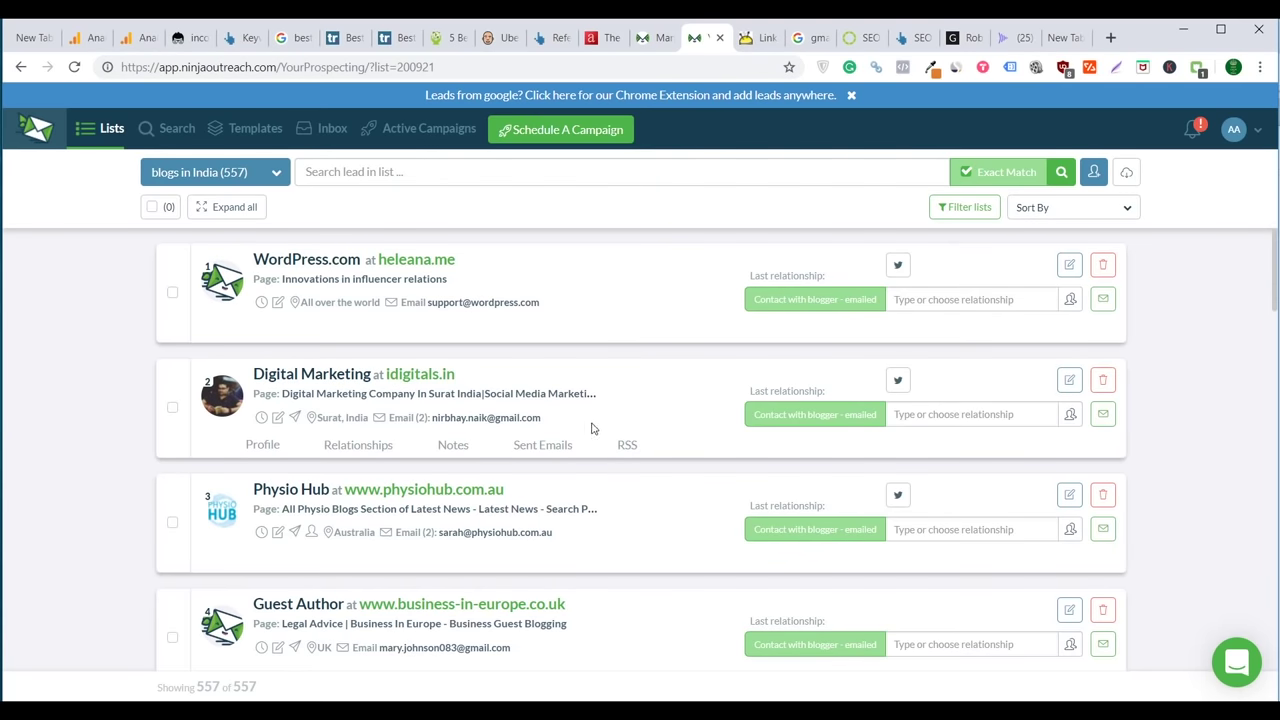
scroll(591, 428, "down", 4)
scroll(591, 428, "up", 4)
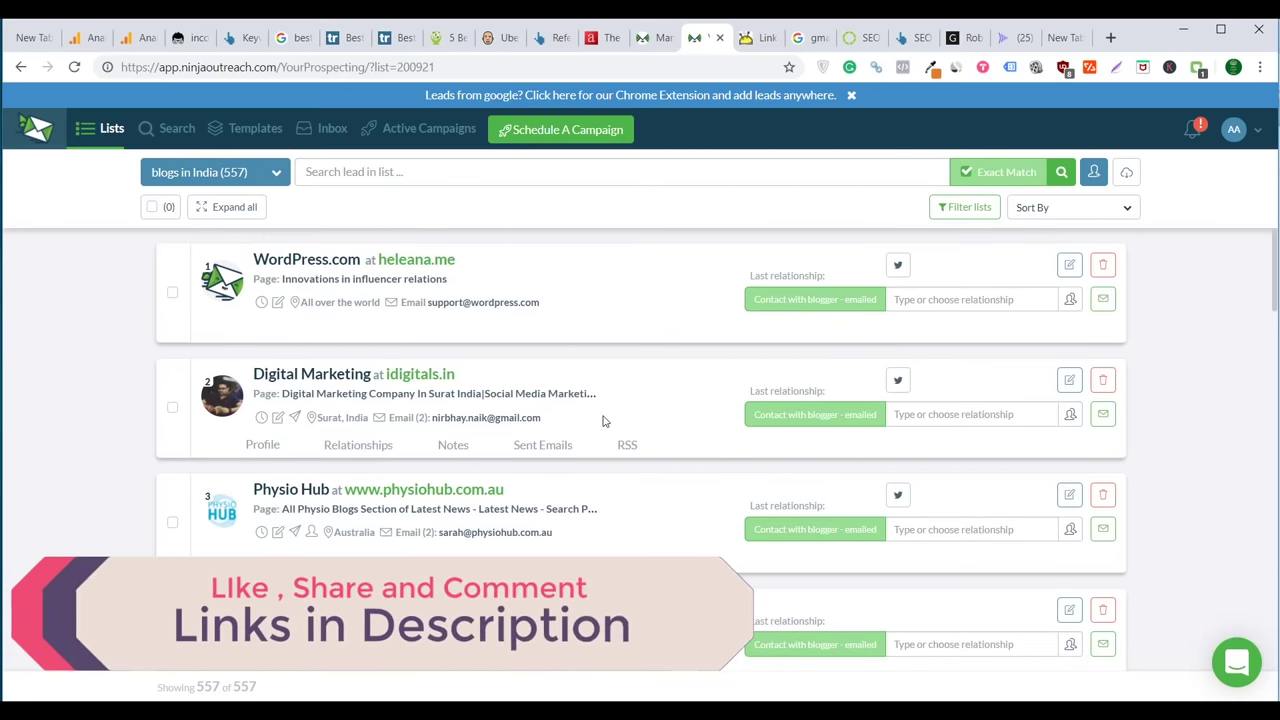
scroll(601, 421, "down", 5)
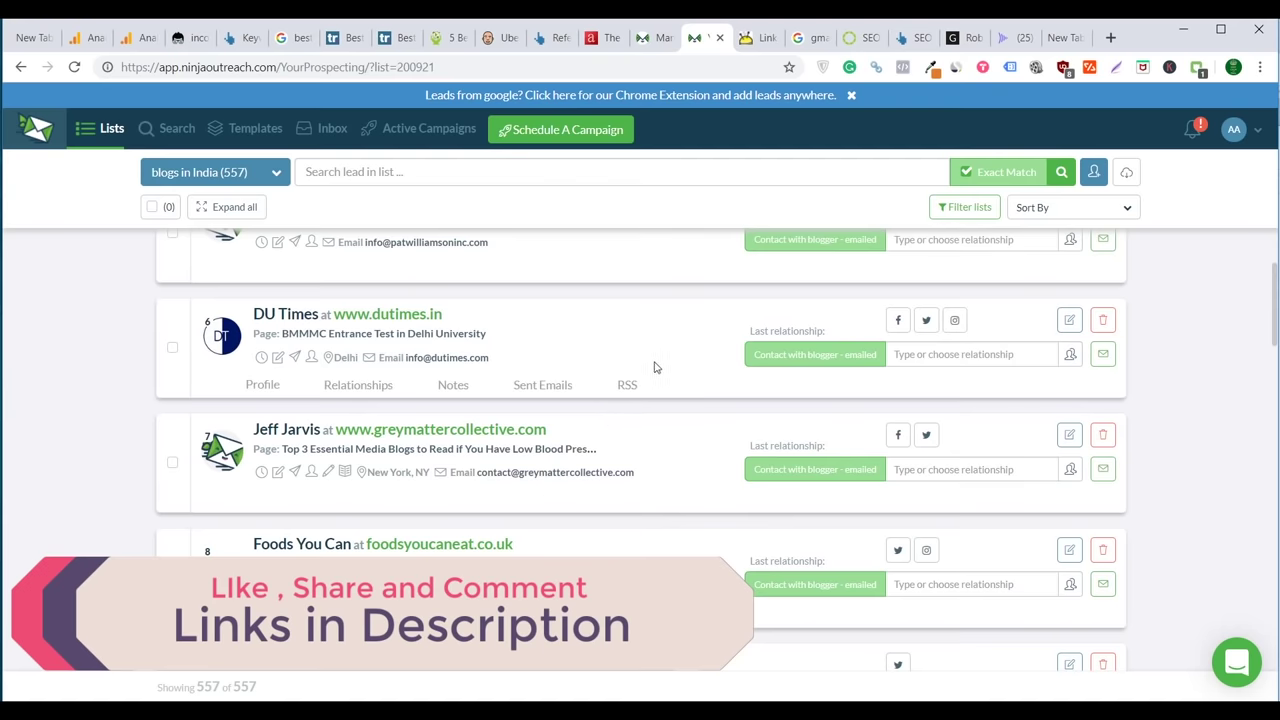
scroll(655, 367, "down", 4)
scroll(655, 367, "up", 9)
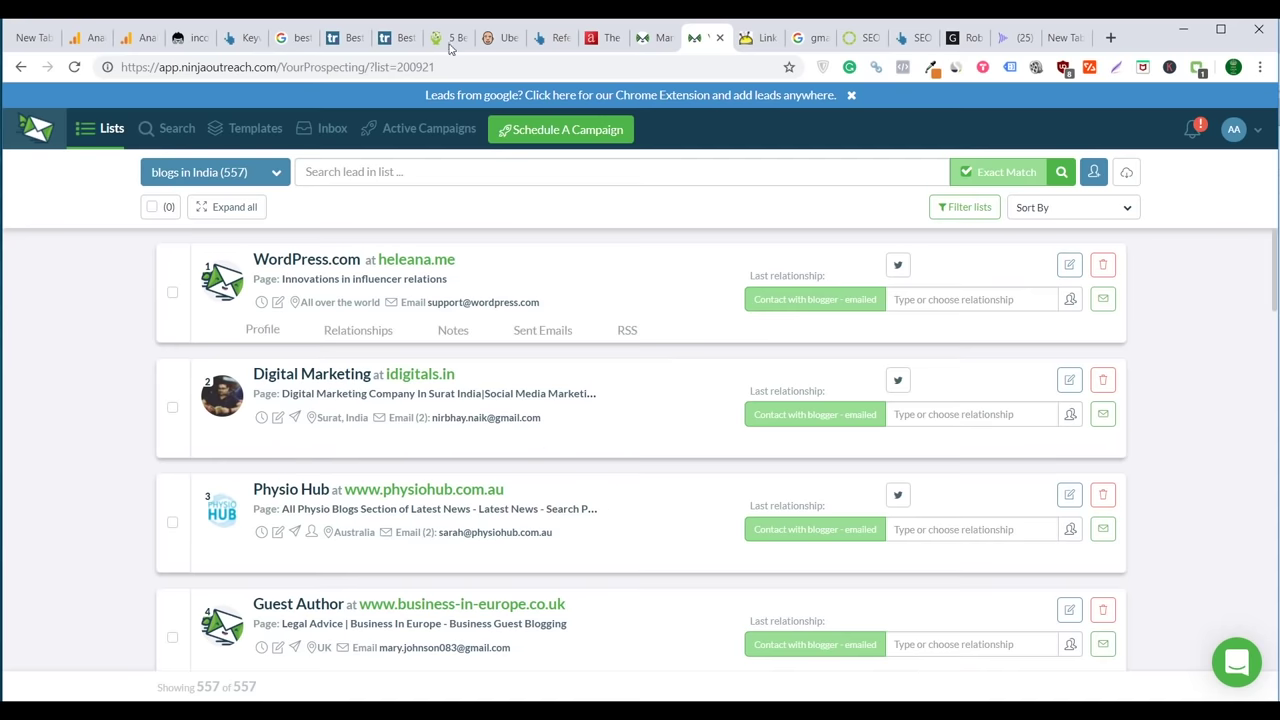
Switch to Ubersuggest and examine the estimated visits and backlinks of techradar.com's top traffic pages for India.
left_click(535, 40)
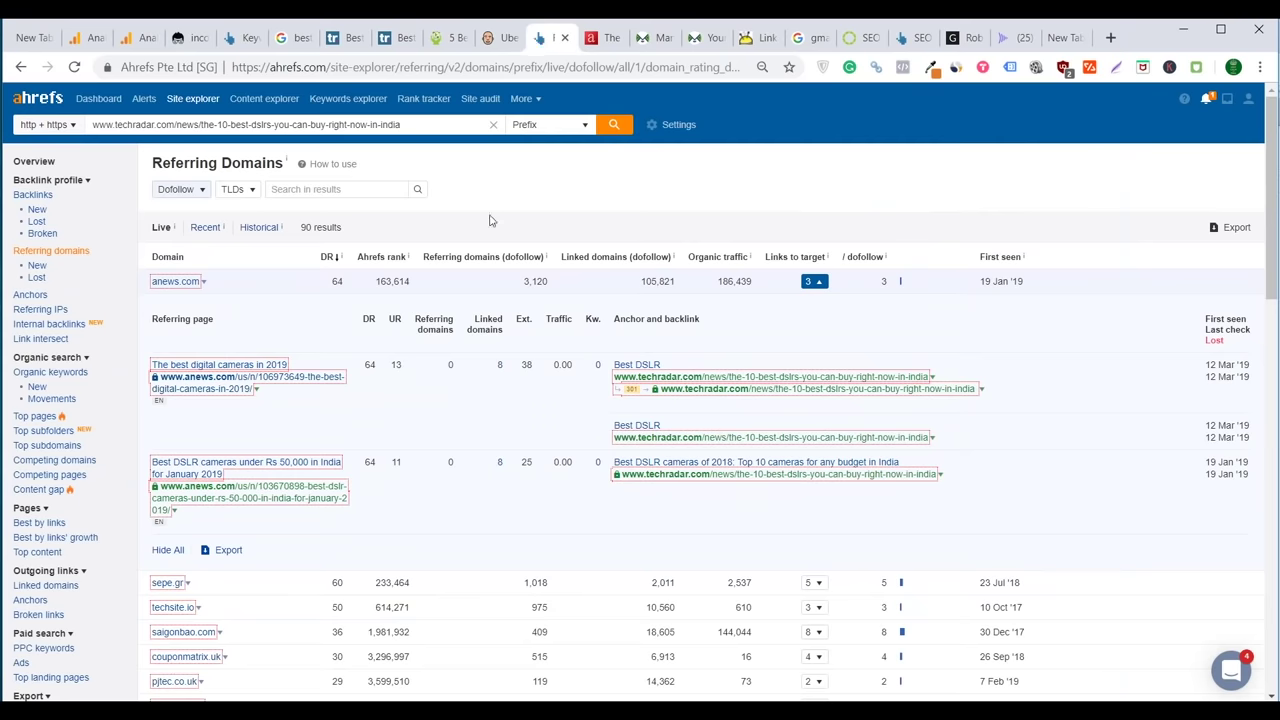
left_click(499, 42)
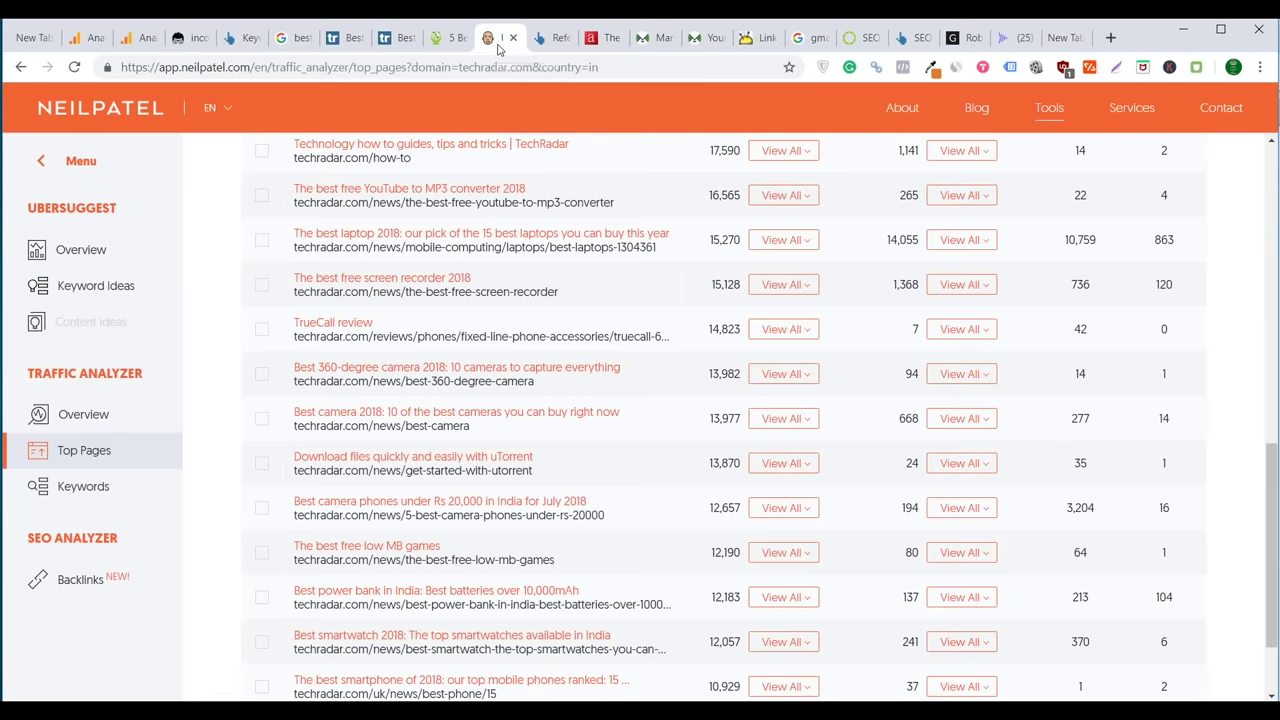
scroll(475, 295, "up", 10)
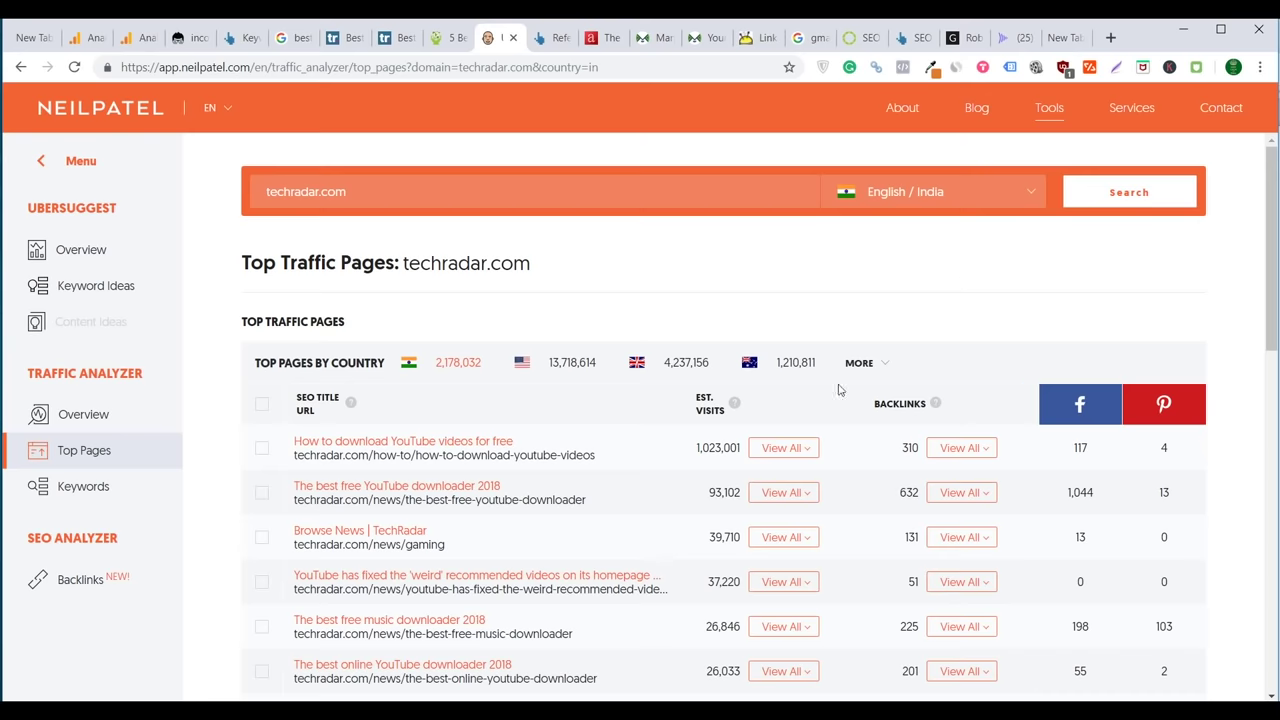
scroll(839, 390, "down", 5)
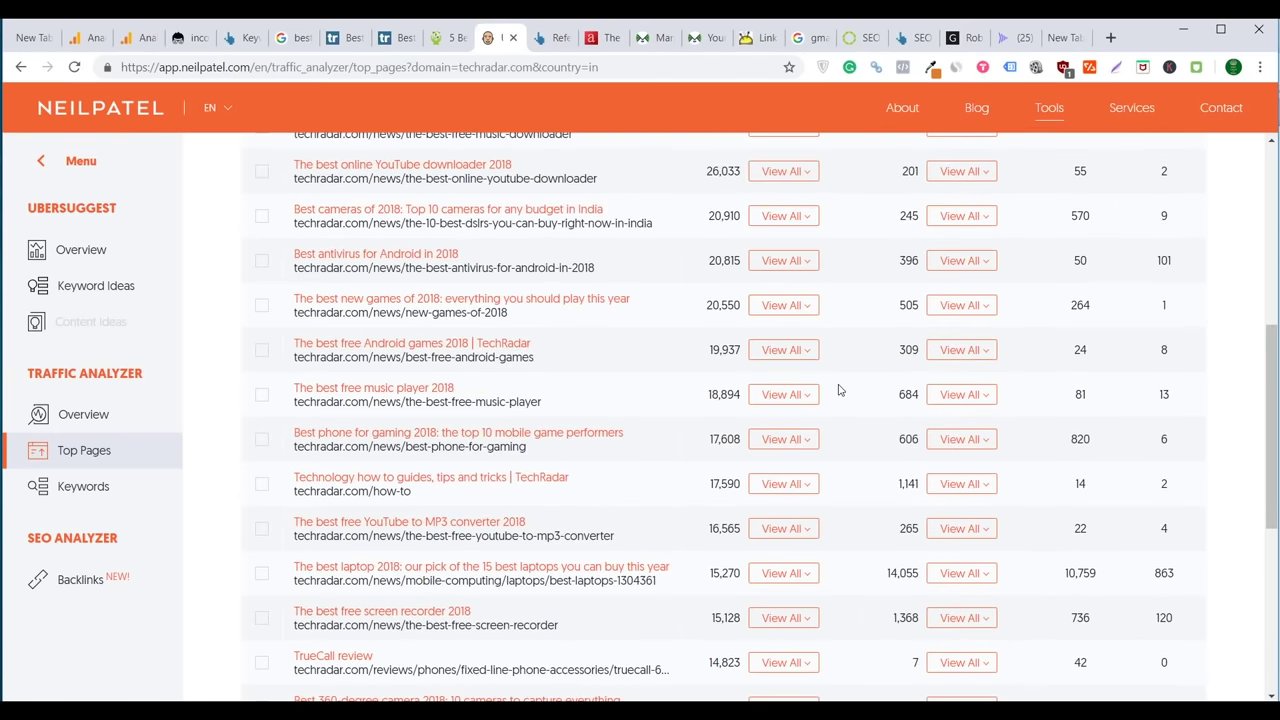
scroll(495, 485, "down", 4)
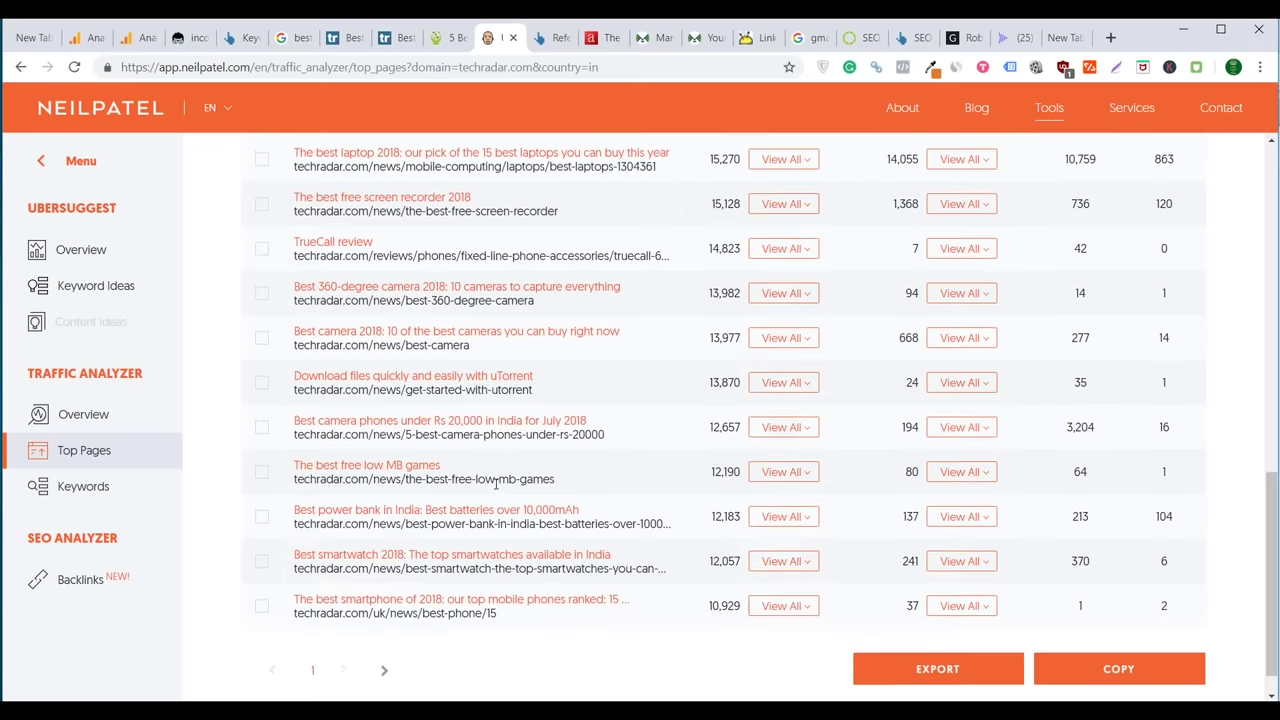
scroll(495, 483, "up", 3)
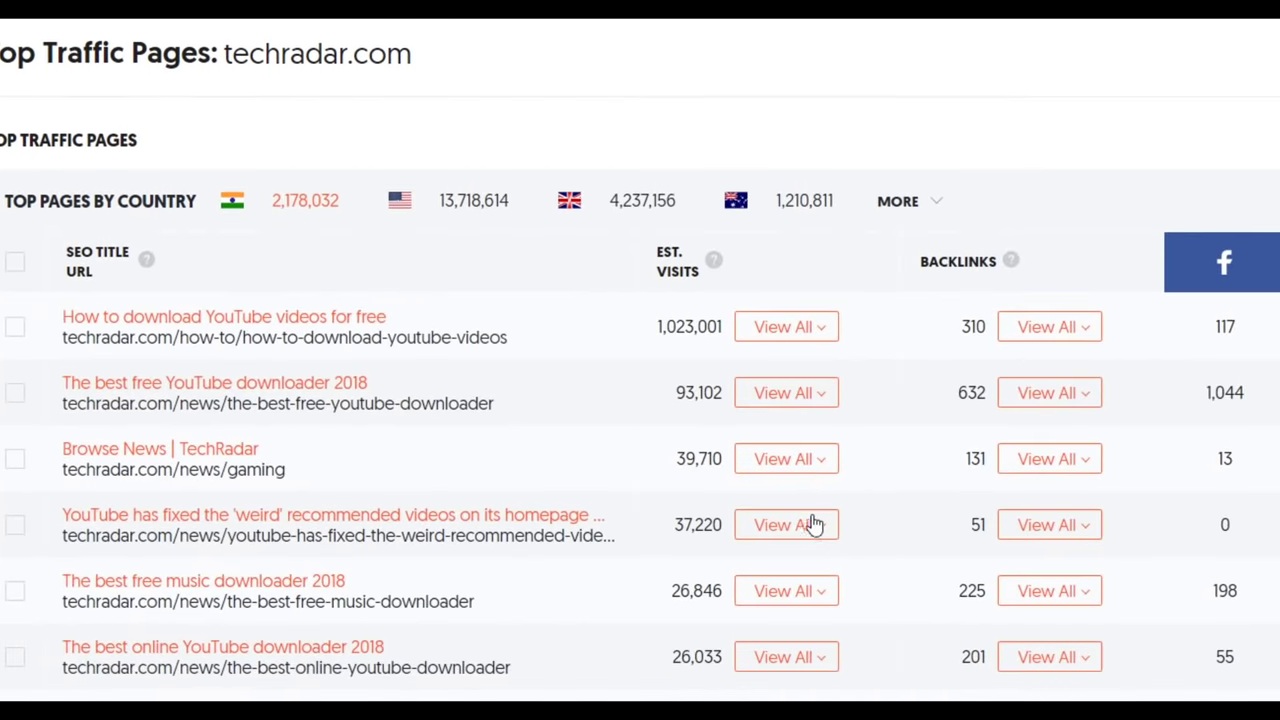
scroll(398, 324, "down", 3)
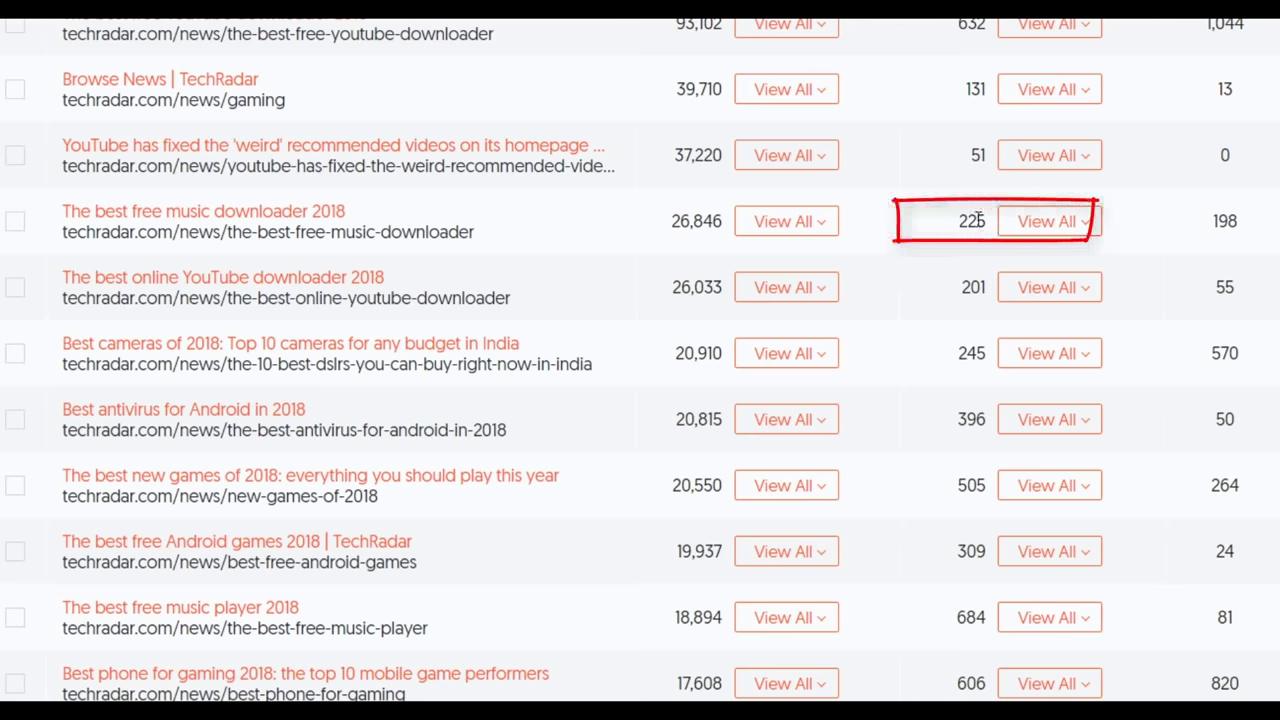
Expand all backlinks of "The best free music downloader 2018" and view the source pages linking to it.
left_click(1068, 226)
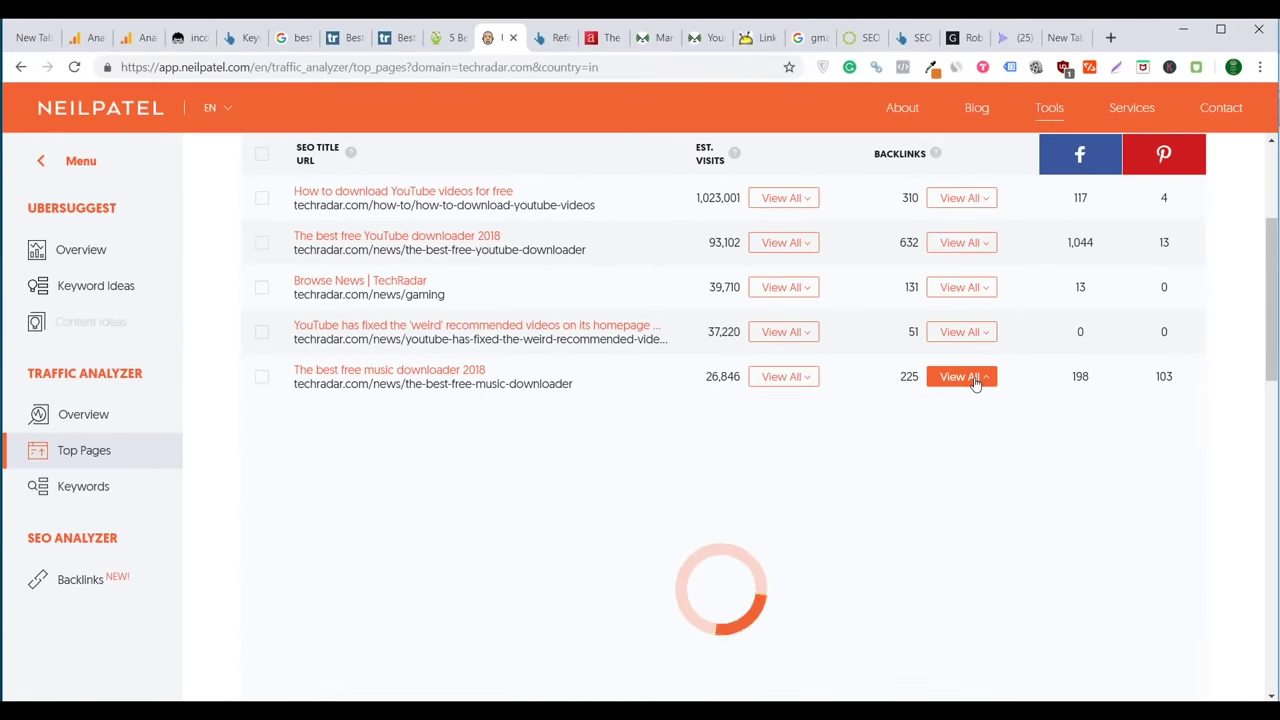
scroll(348, 326, "down", 3)
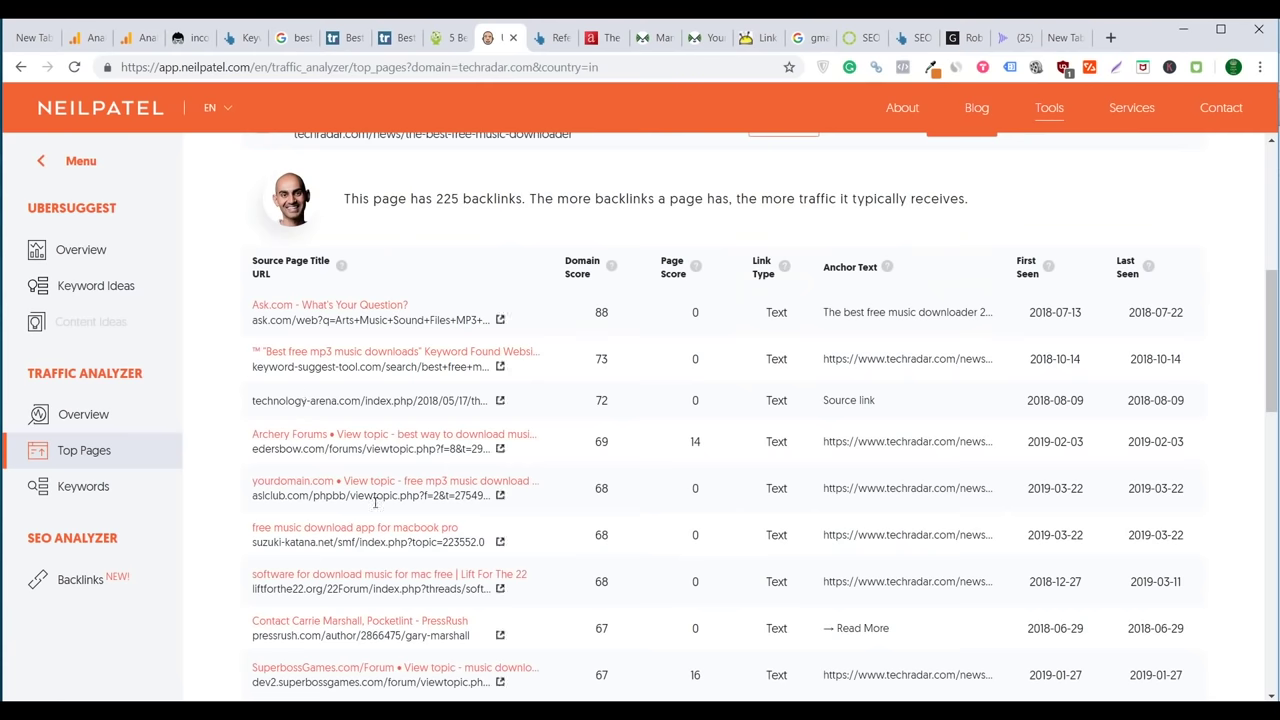
scroll(500, 366, "down", 3)
scroll(458, 335, "up", 3)
scroll(498, 375, "up", 2)
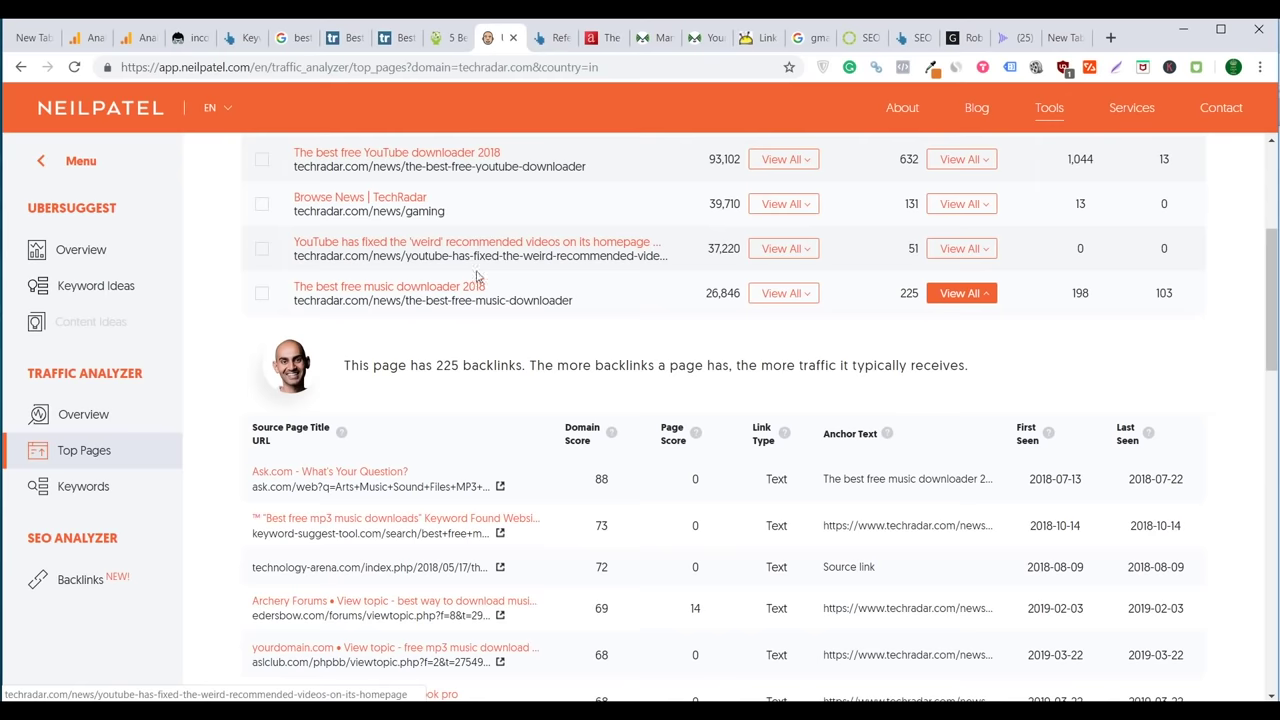
scroll(877, 465, "up", 4)
Examine the expanded backlink list's domain scores and anchor texts, down to its CSV export option.
scroll(877, 465, "down", 15)
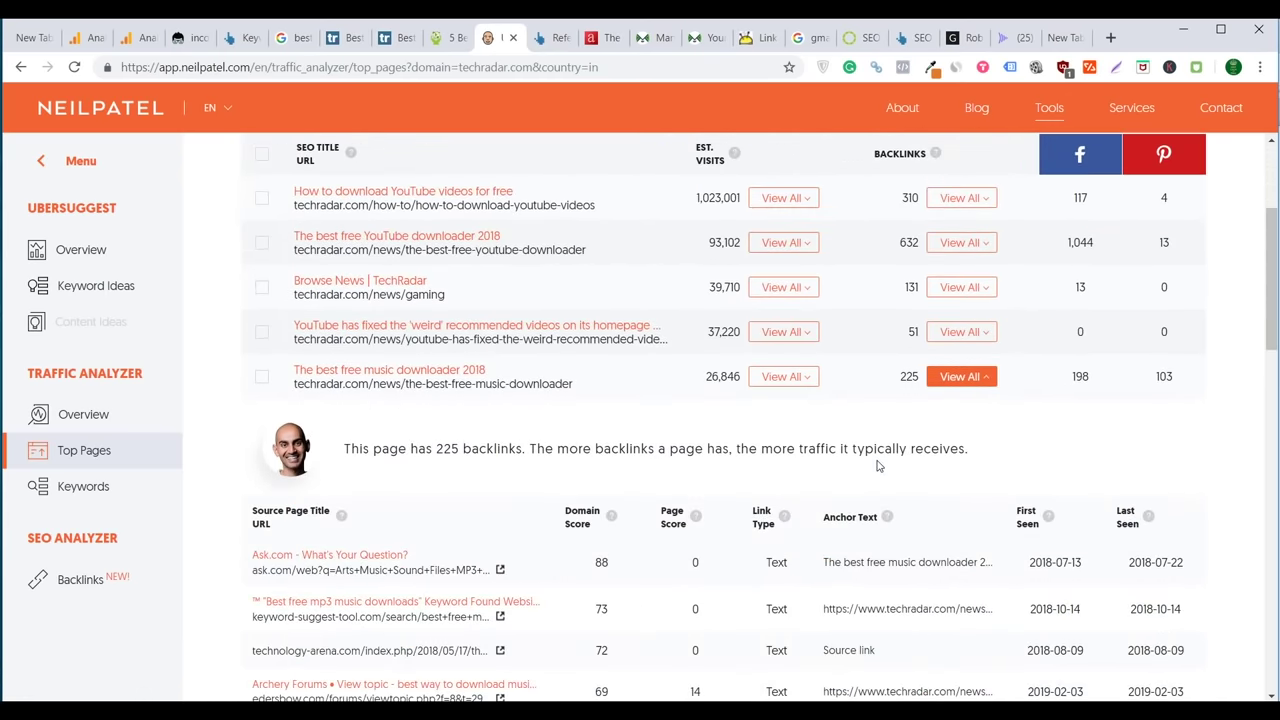
scroll(877, 465, "up", 6)
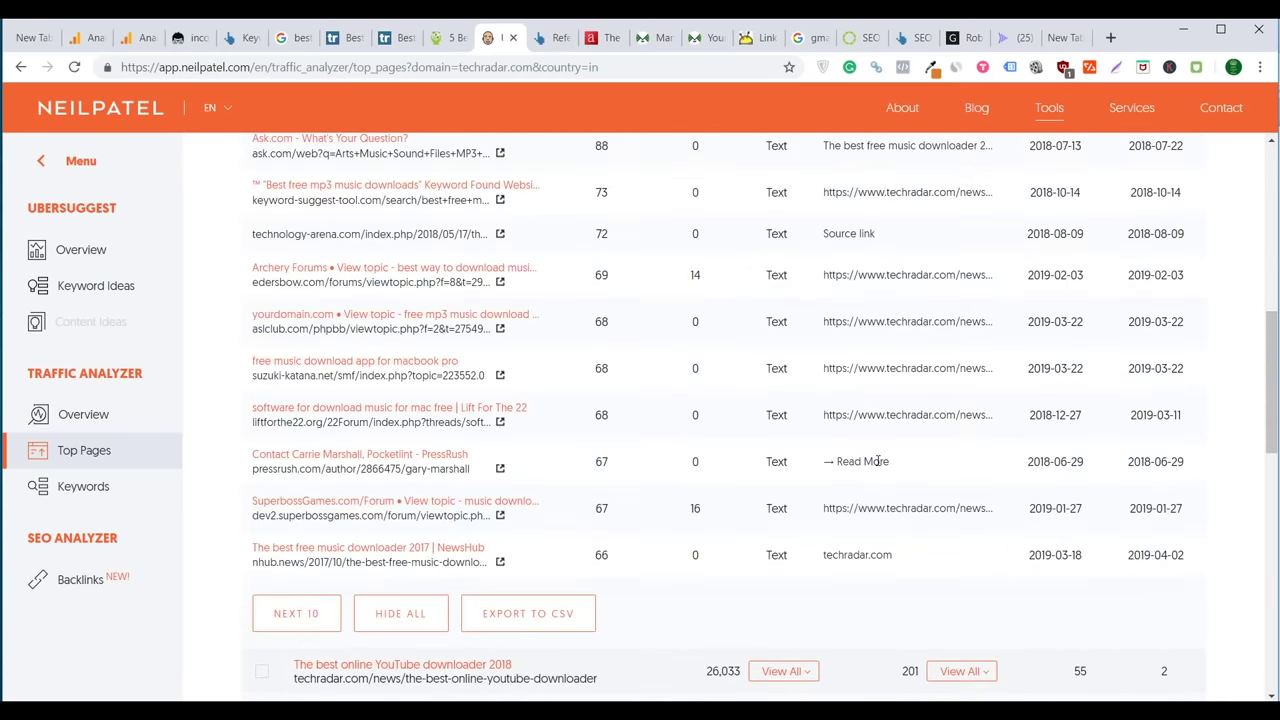
scroll(877, 465, "down", 3)
scroll(620, 528, "up", 1)
scroll(620, 528, "down", 1)
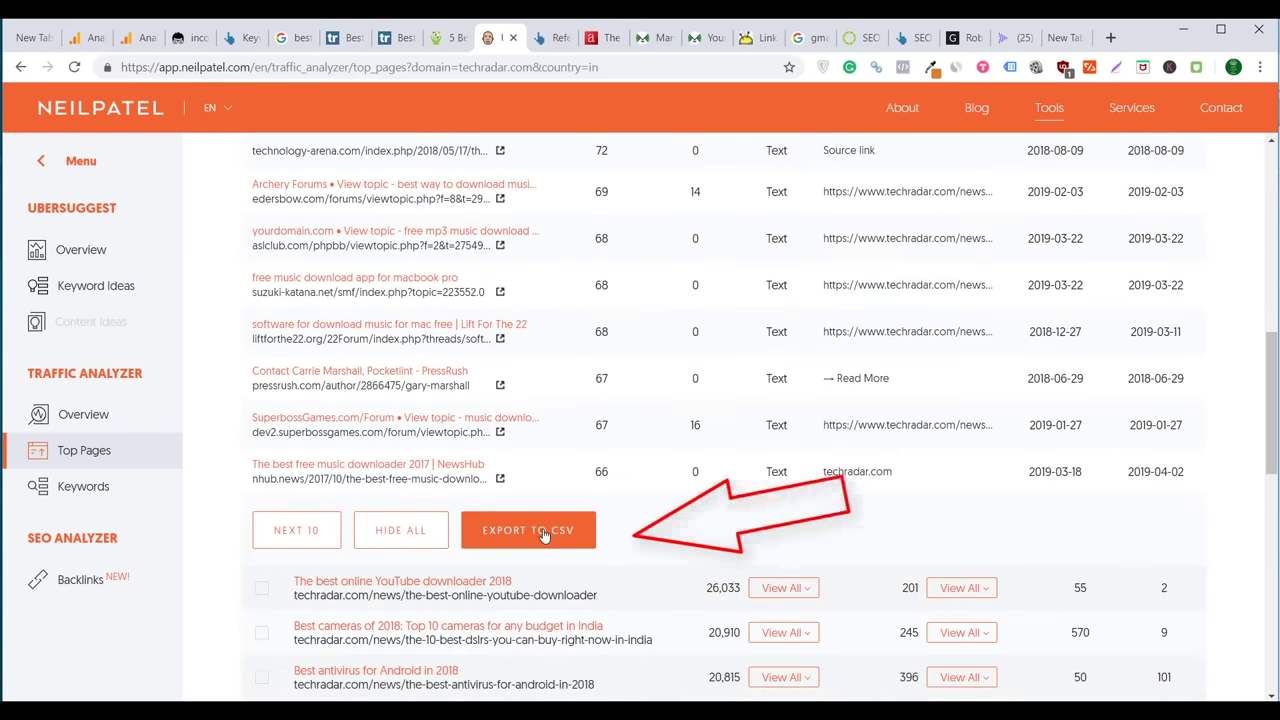
scroll(546, 535, "up", 2)
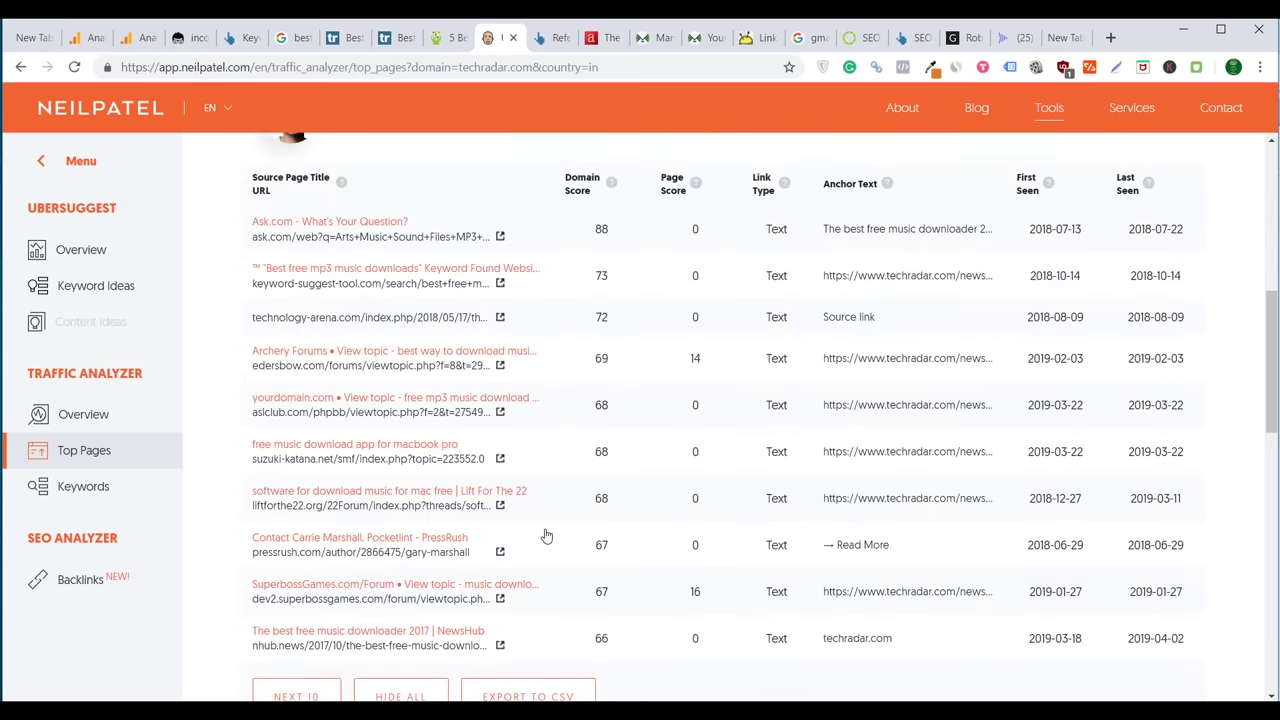
scroll(546, 535, "up", 3)
scroll(549, 531, "down", 3)
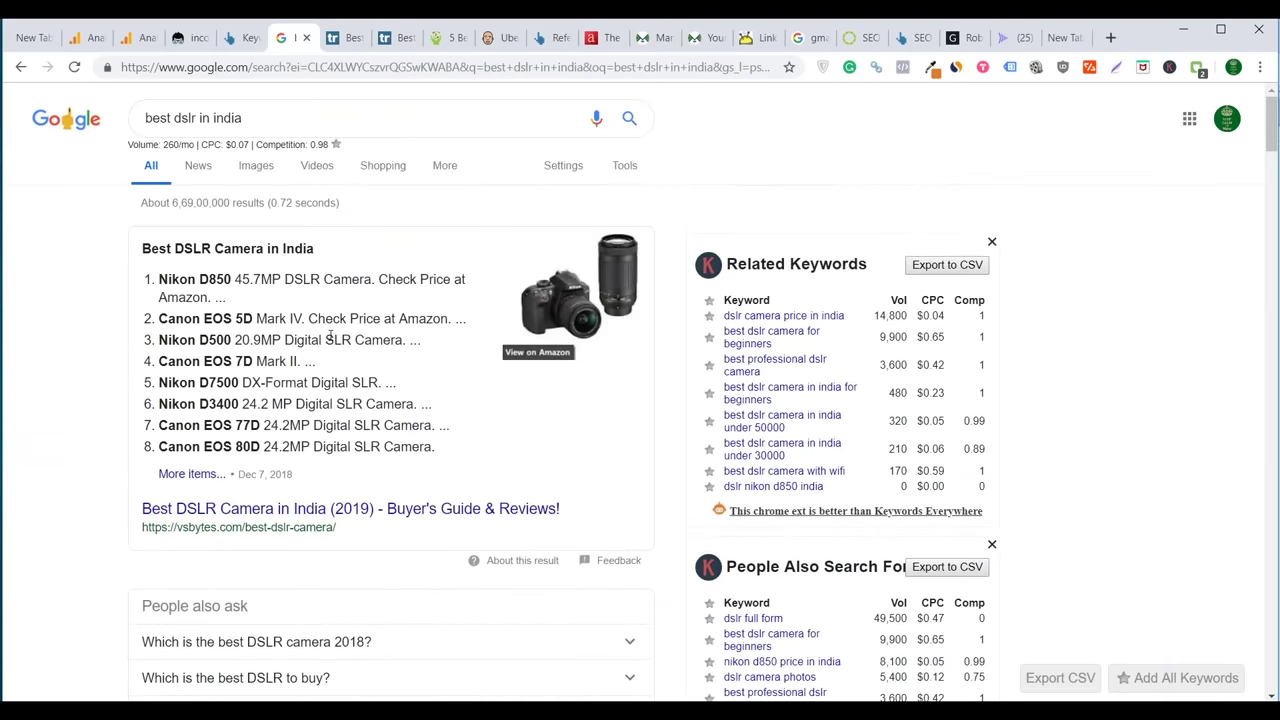
Examine the Google results for "best dslr in india", including the techradar.com, vsbytes.com and digit.in pages.
scroll(330, 336, "down", 4)
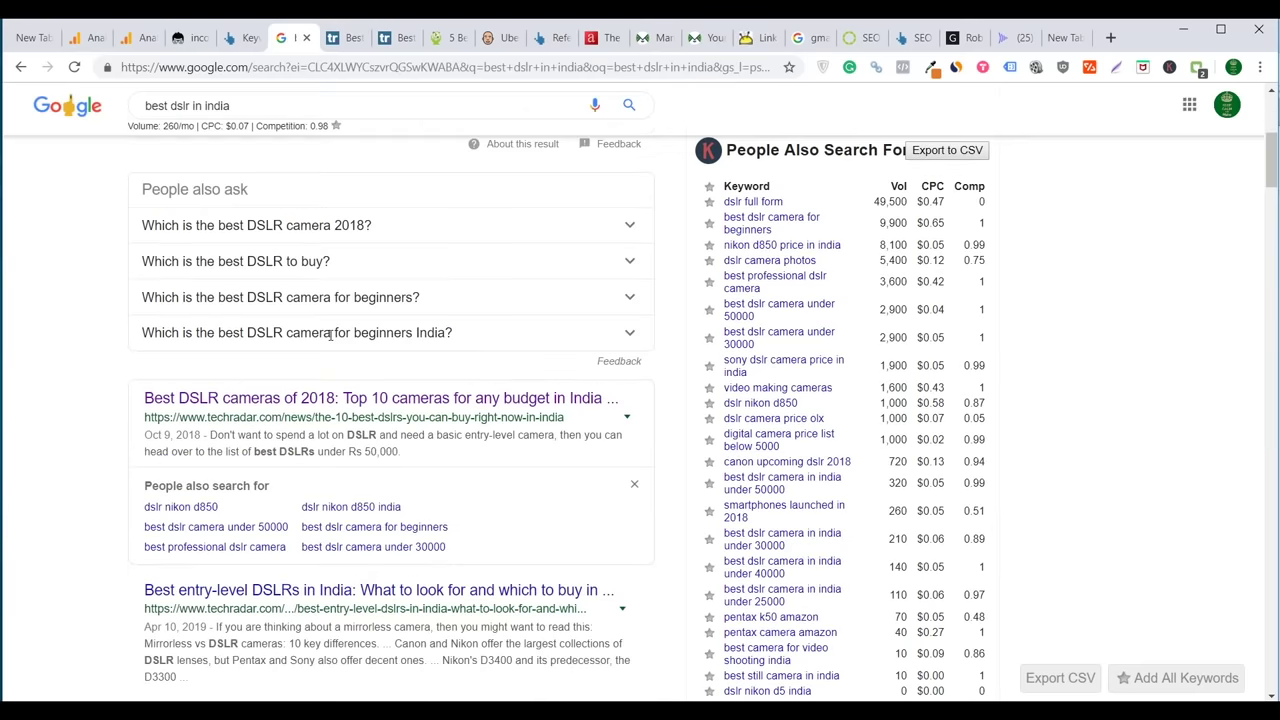
scroll(330, 335, "down", 3)
scroll(332, 342, "up", 7)
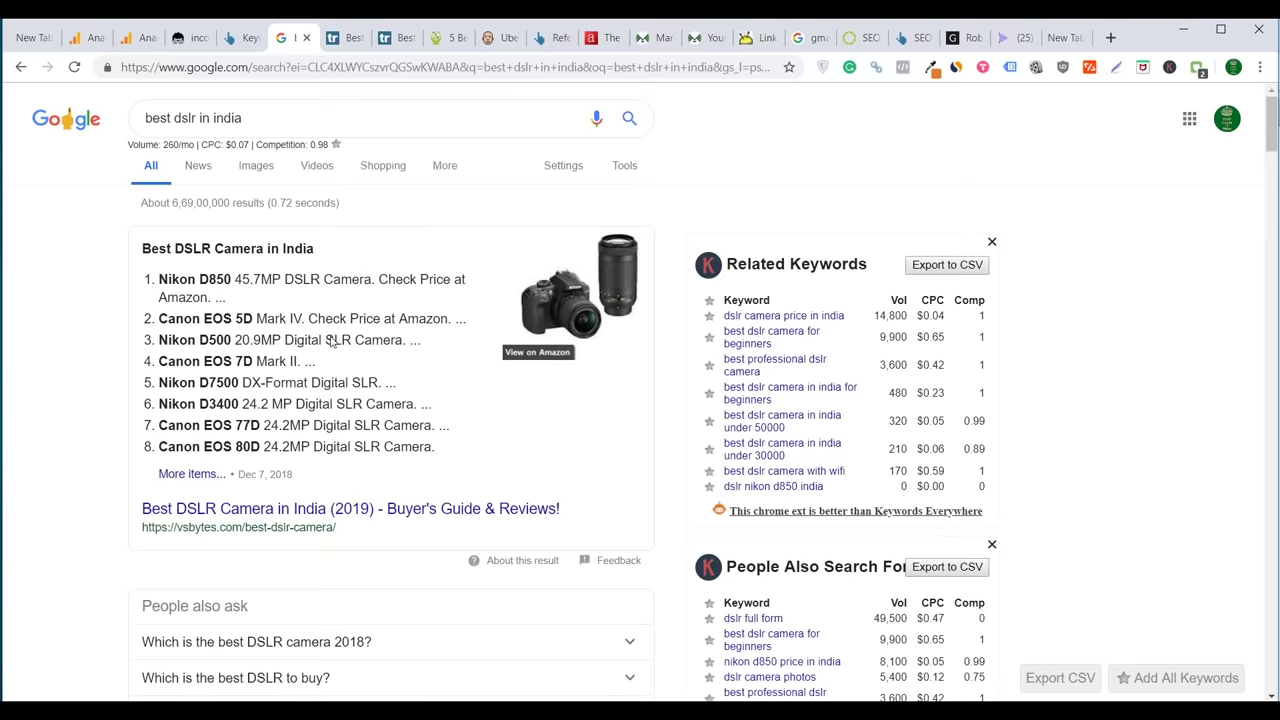
scroll(332, 342, "down", 11)
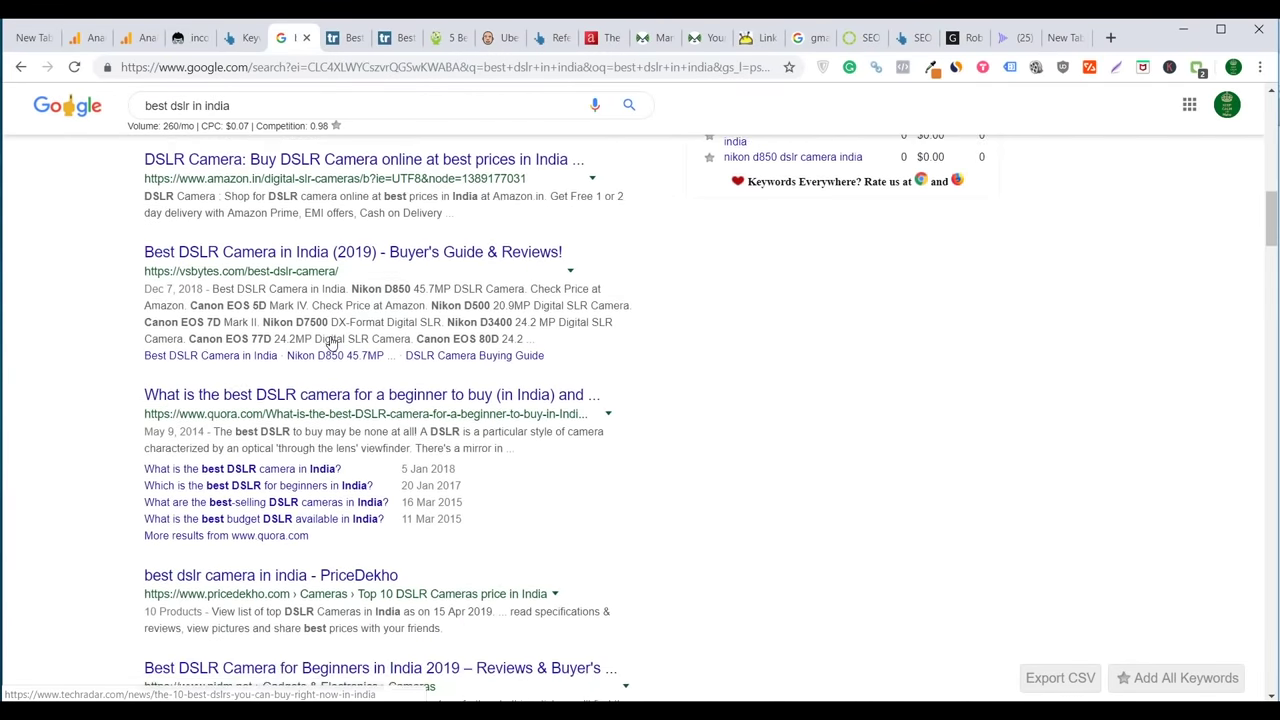
scroll(330, 342, "up", 11)
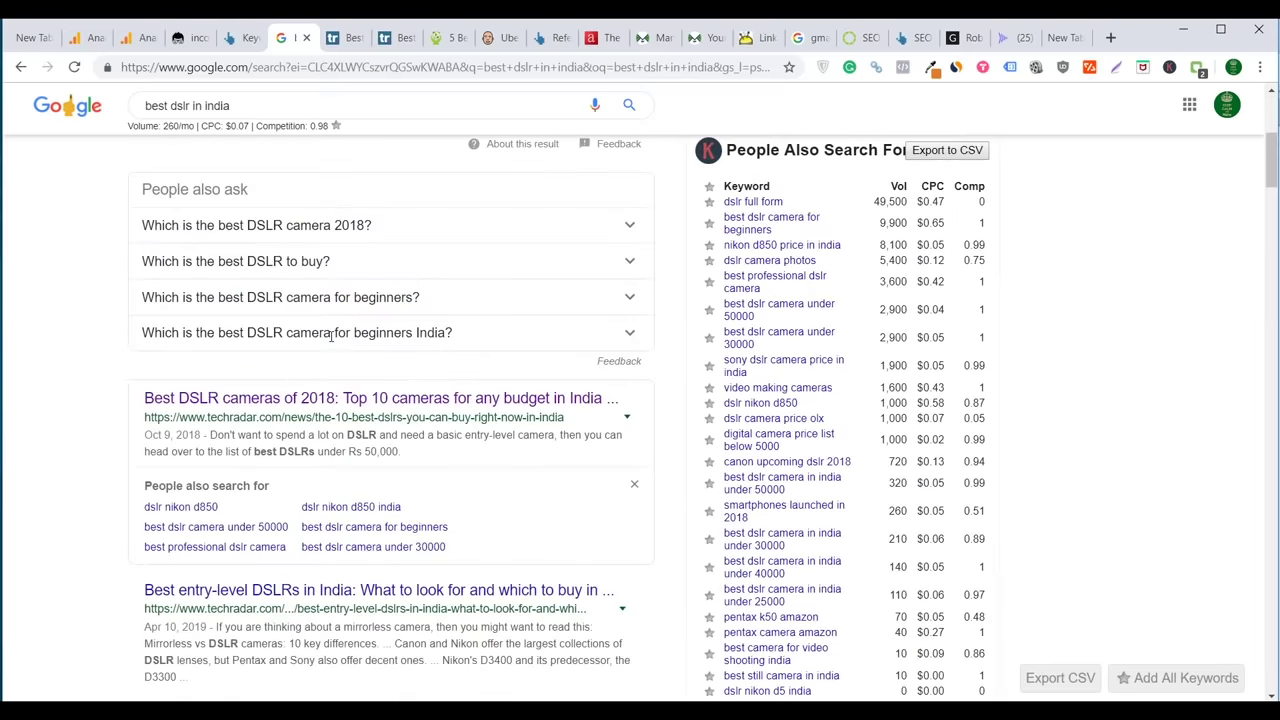
scroll(347, 322, "down", 6)
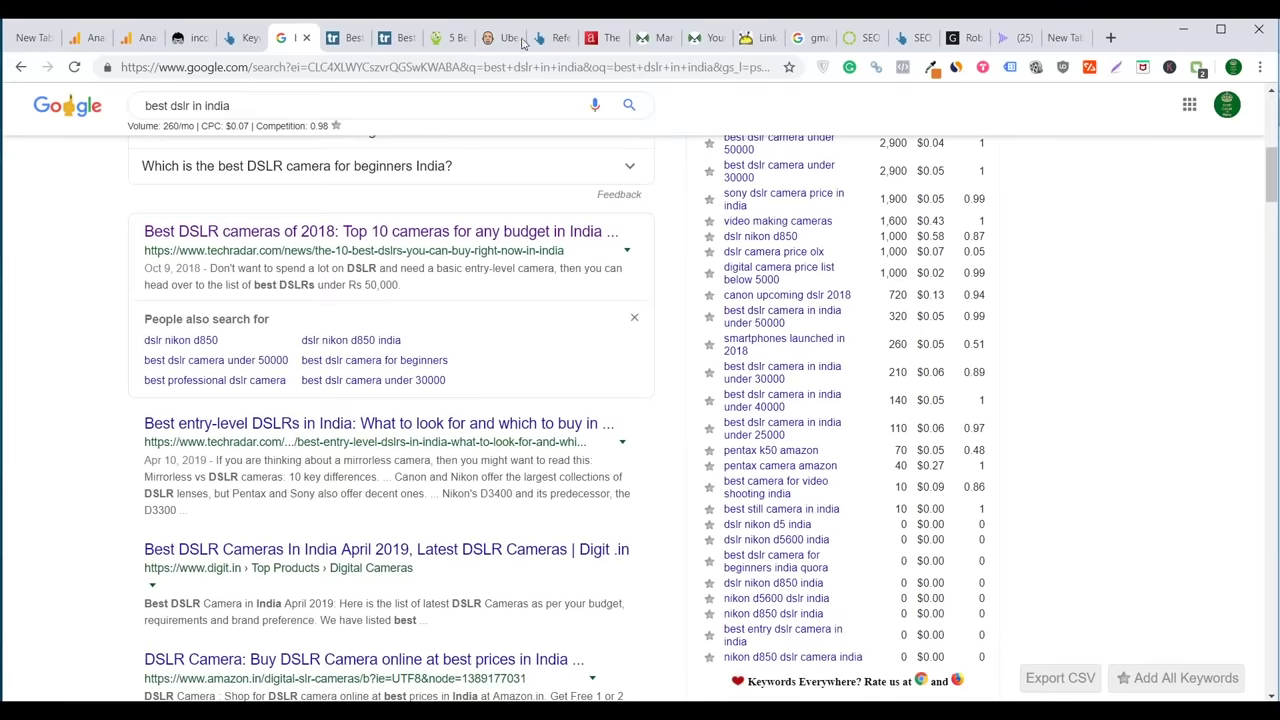
Revisit the Ahrefs Referring Domains report, the NinjaOutreach templates and "blogs in India" list, and the BuzzStream site.
left_click(555, 38)
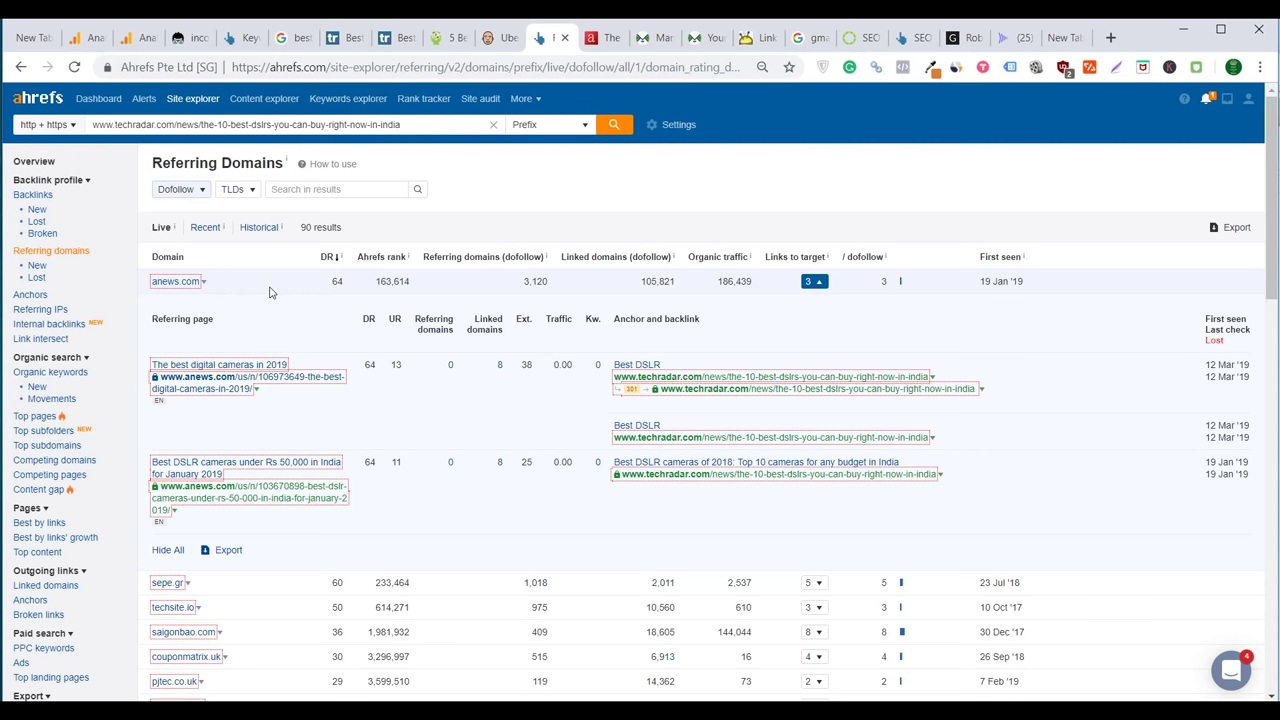
left_click(652, 45)
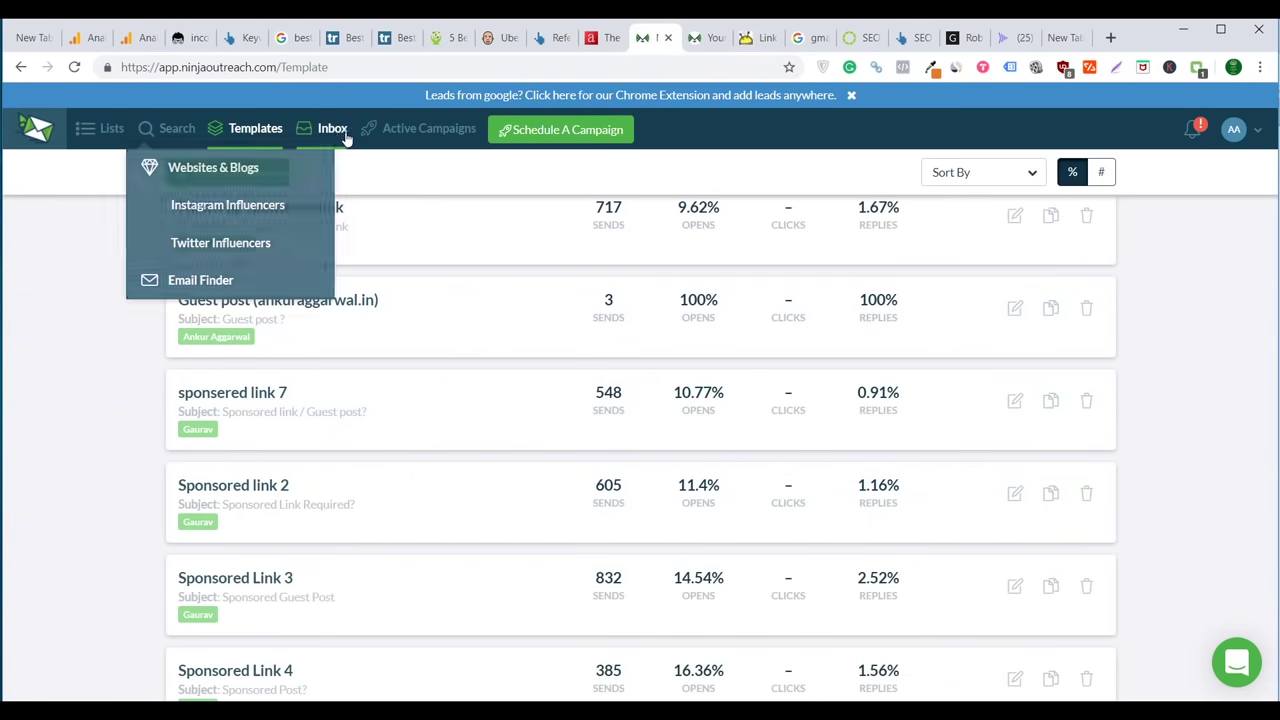
key("ctrl+Tab")
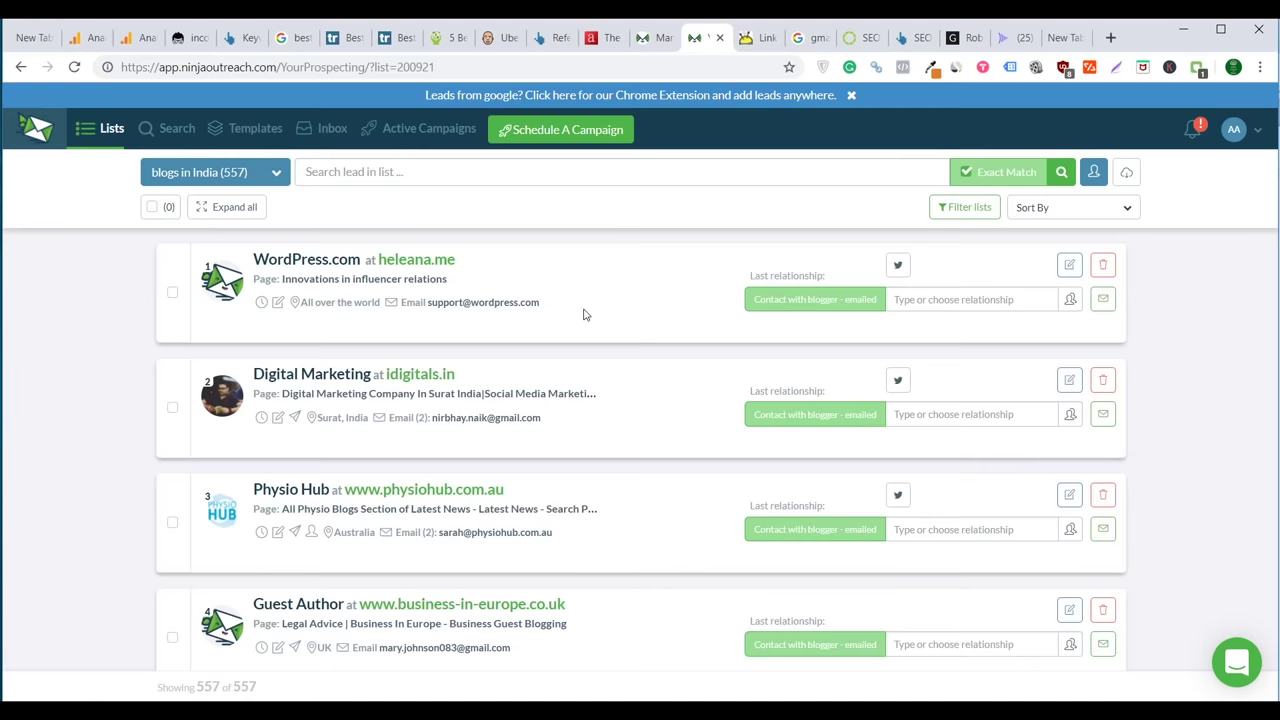
mouse_move(585, 315)
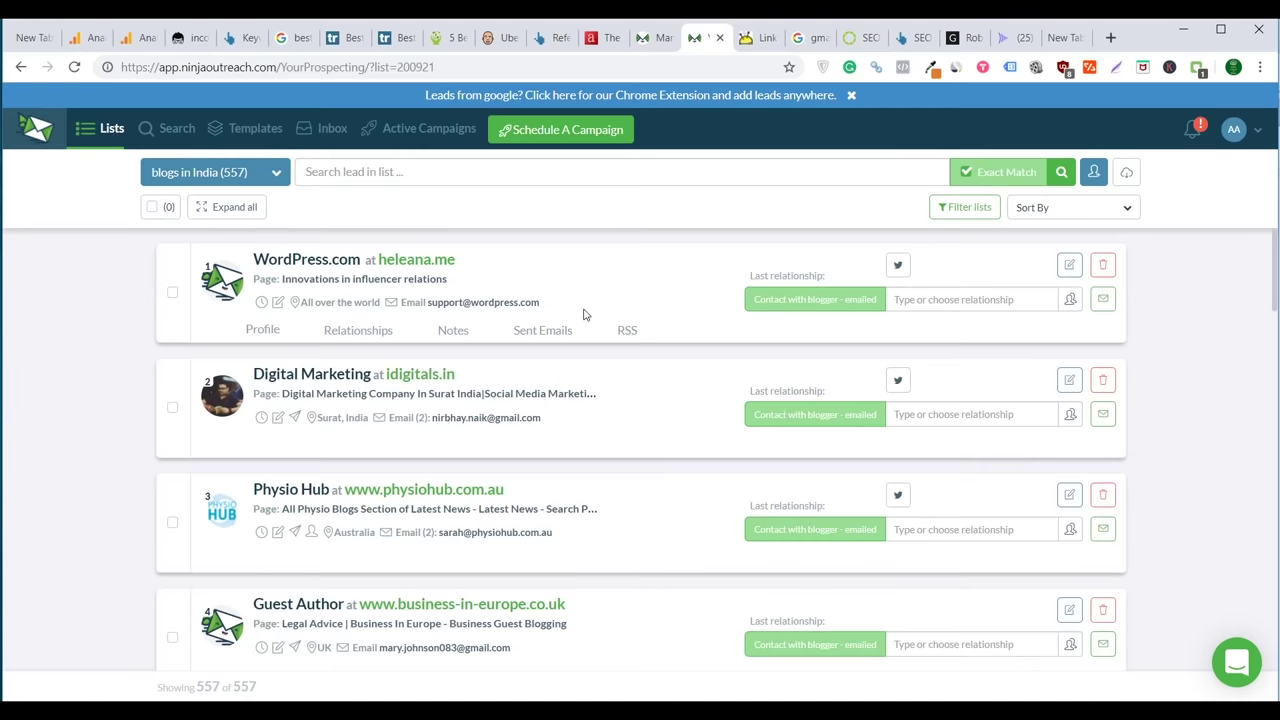
left_click(754, 40)
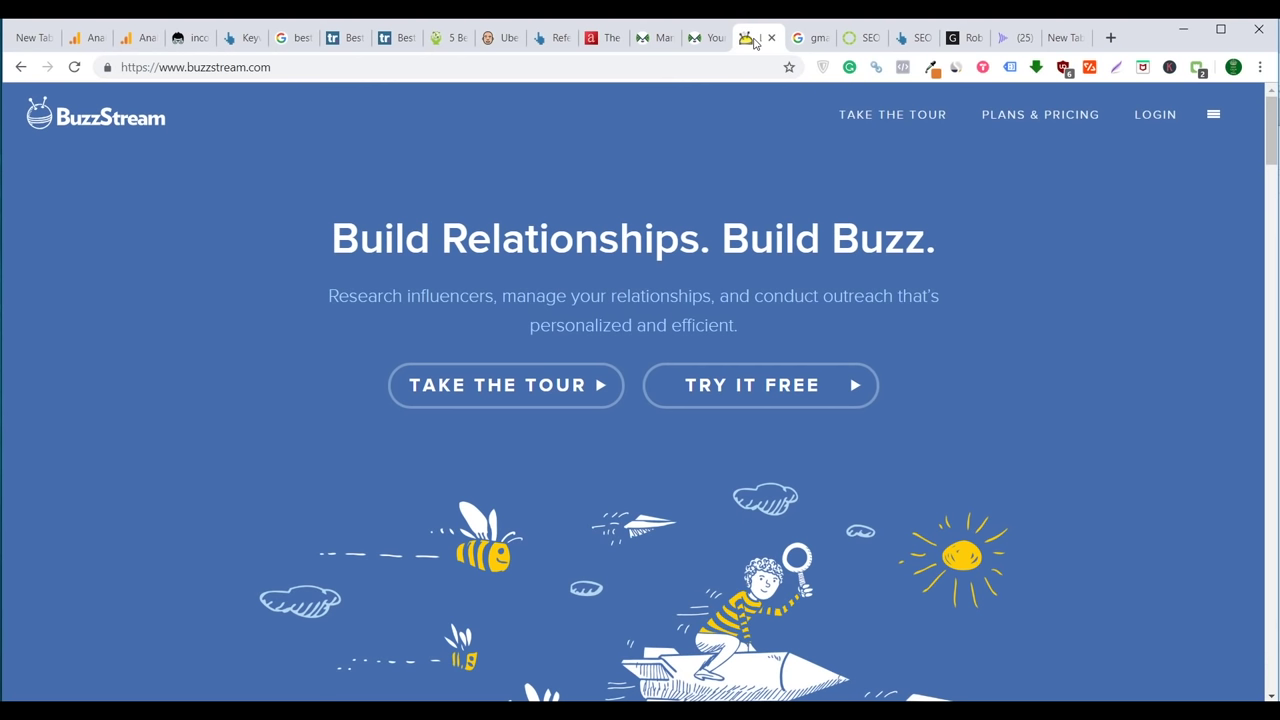
Switch to Fiverr's search results for "backlink" and review the gigs with their ratings and starting prices.
key("ctrl+Tab")
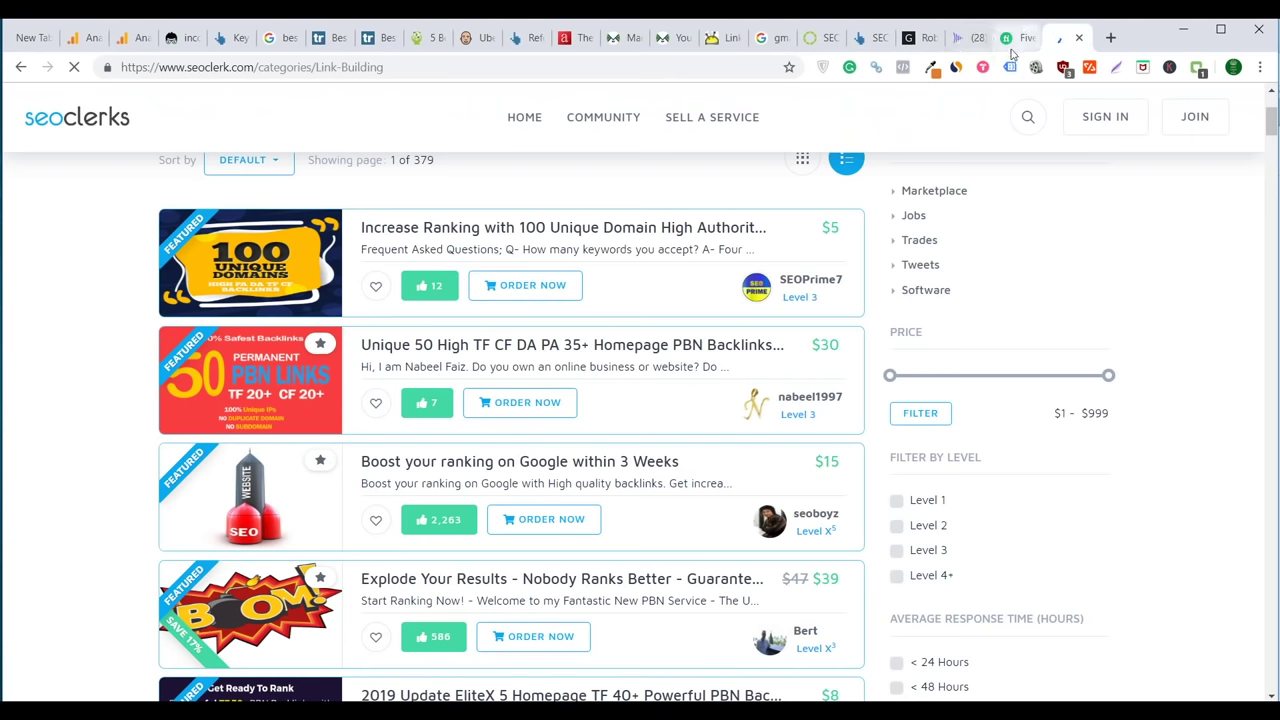
key("ctrl+Tab")
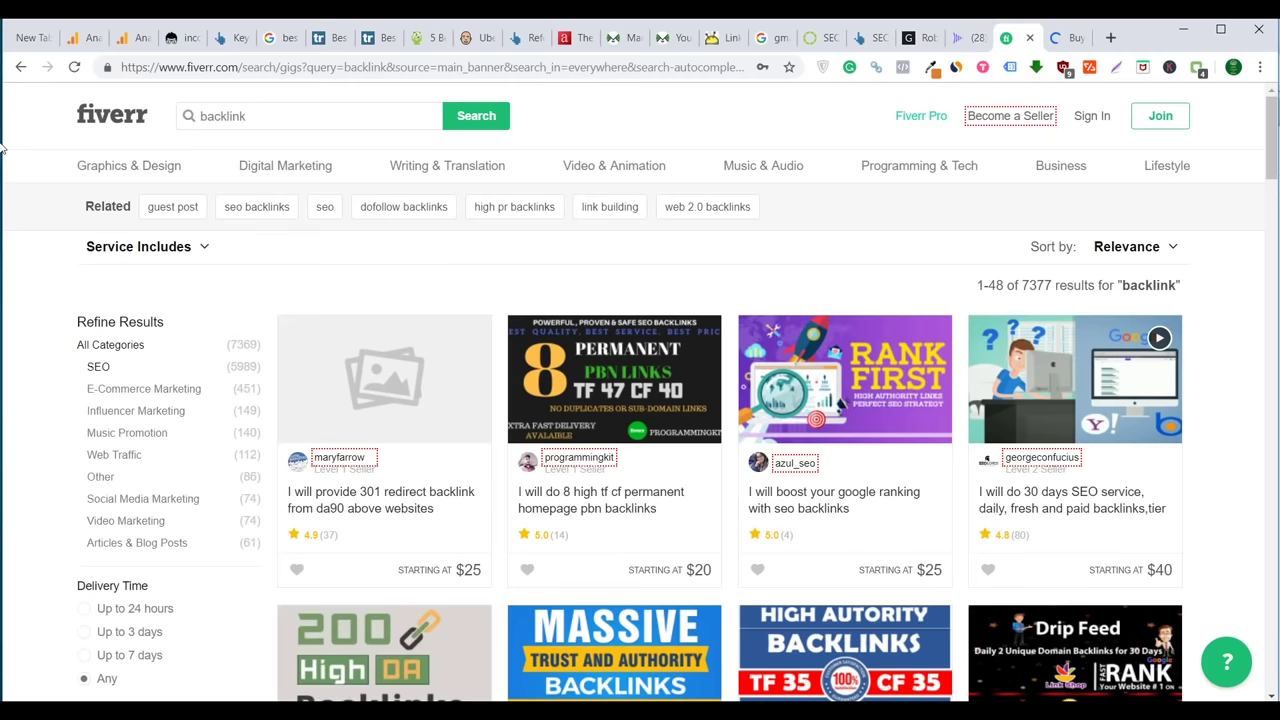
scroll(797, 383, "down", 1)
scroll(266, 163, "up", 1)
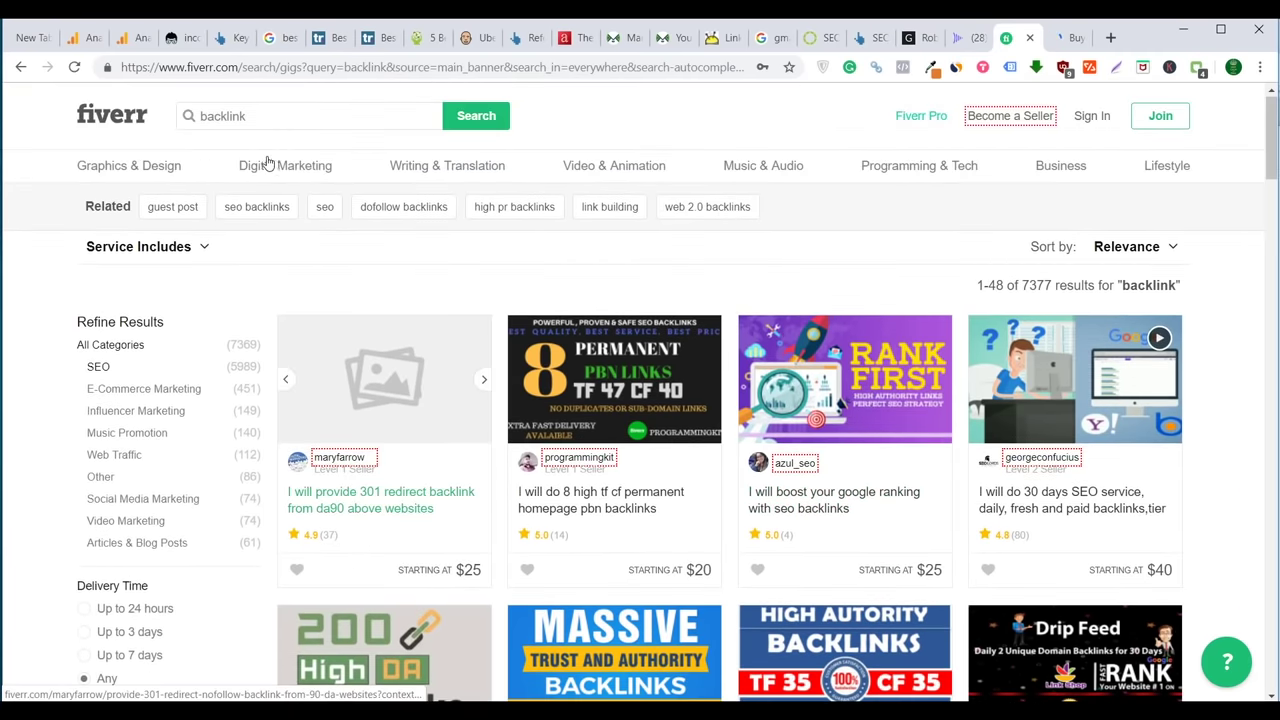
mouse_move(447, 165)
scroll(671, 337, "down", 2)
scroll(884, 346, "down", 1)
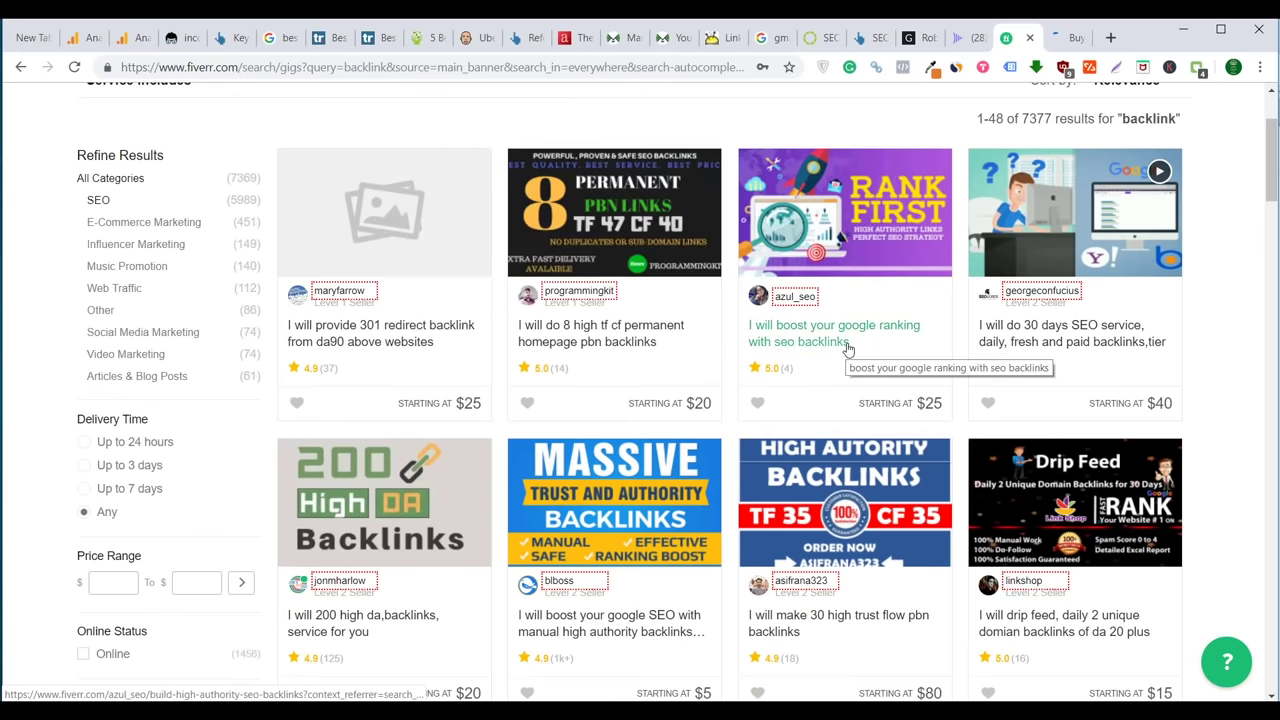
scroll(846, 348, "down", 3)
scroll(841, 388, "down", 3)
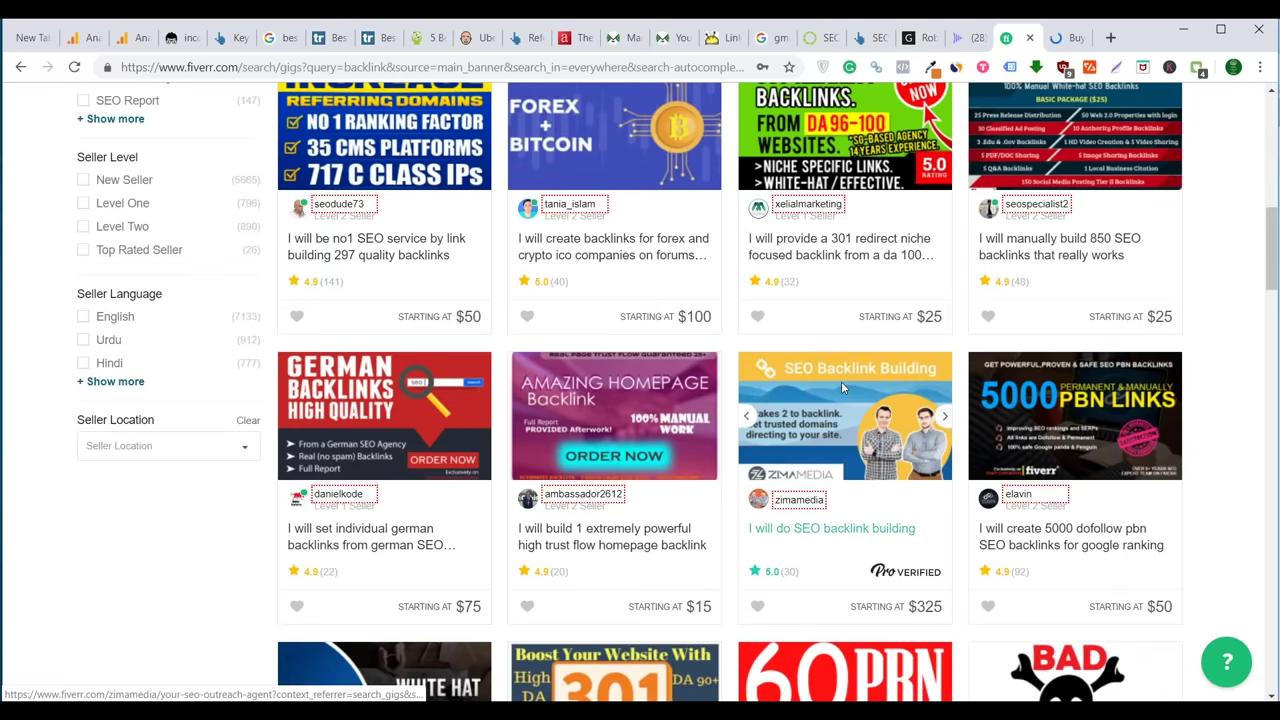
scroll(841, 388, "down", 6)
scroll(845, 388, "up", 10)
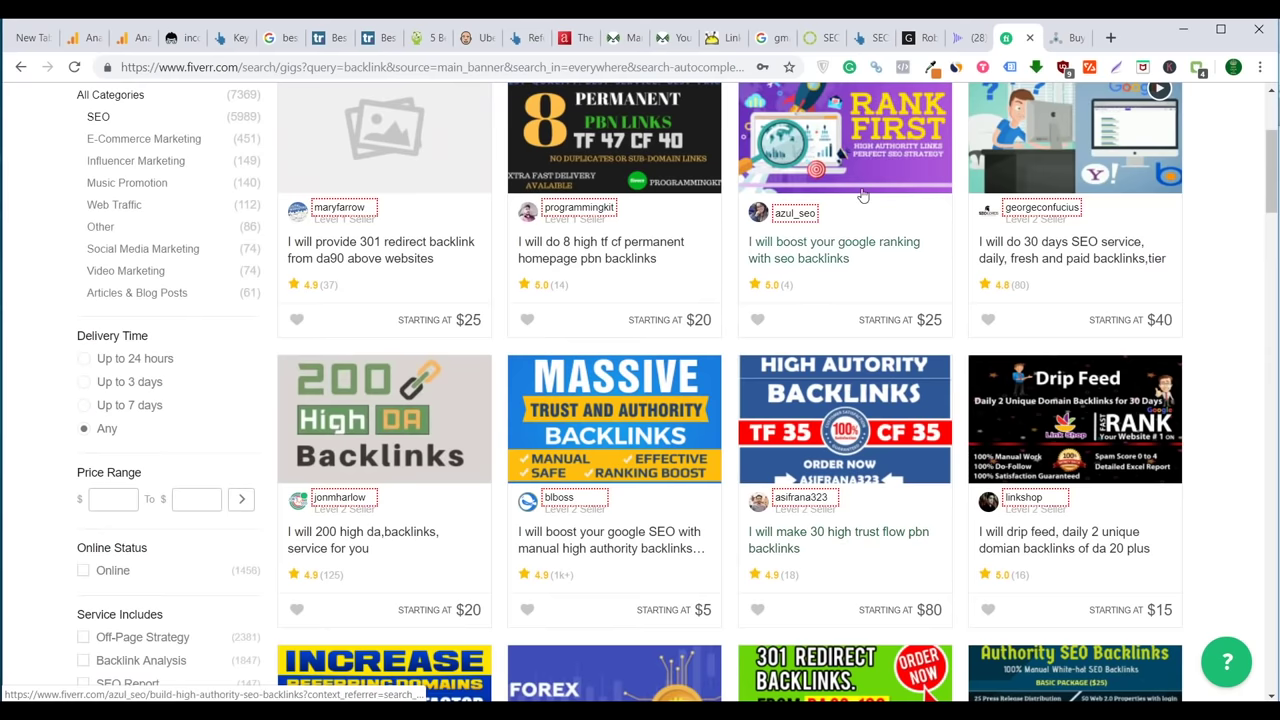
scroll(855, 281, "up", 1)
scroll(855, 281, "up", 2)
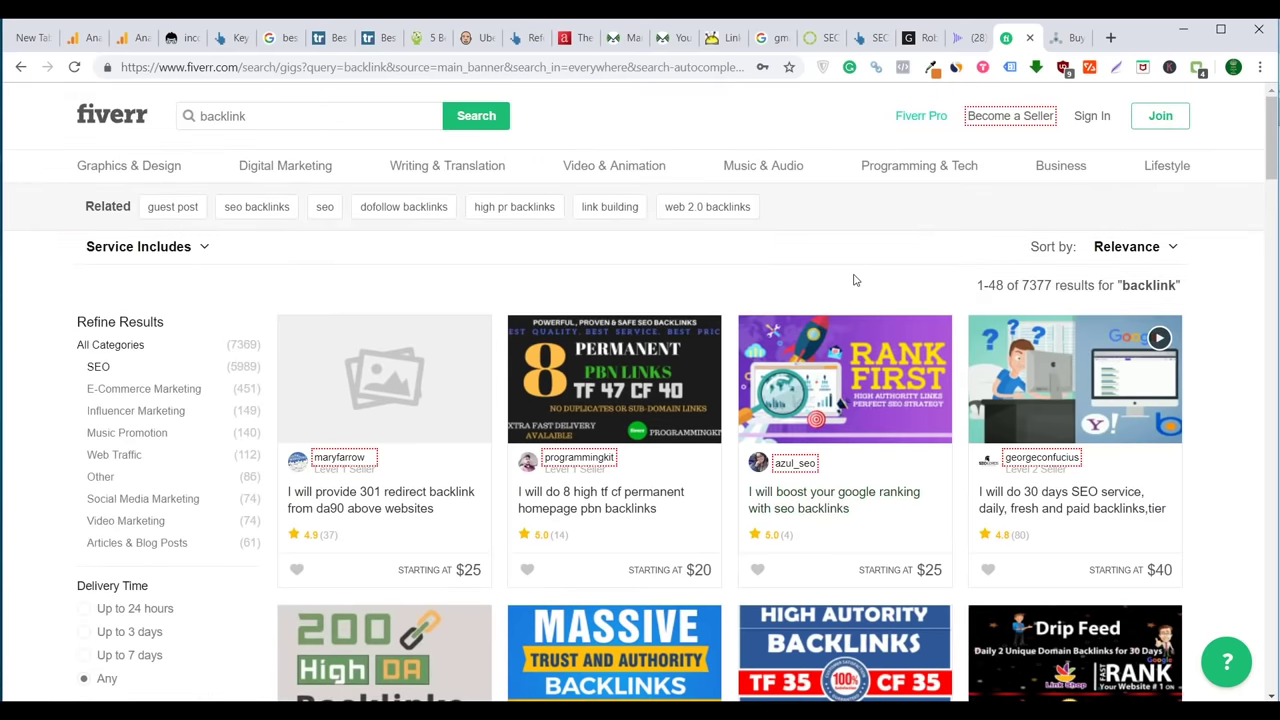
Look through more of Fiverr's backlink gigs further down and switch to the SEOClerks Link-Building listings.
scroll(700, 370, "down", 3)
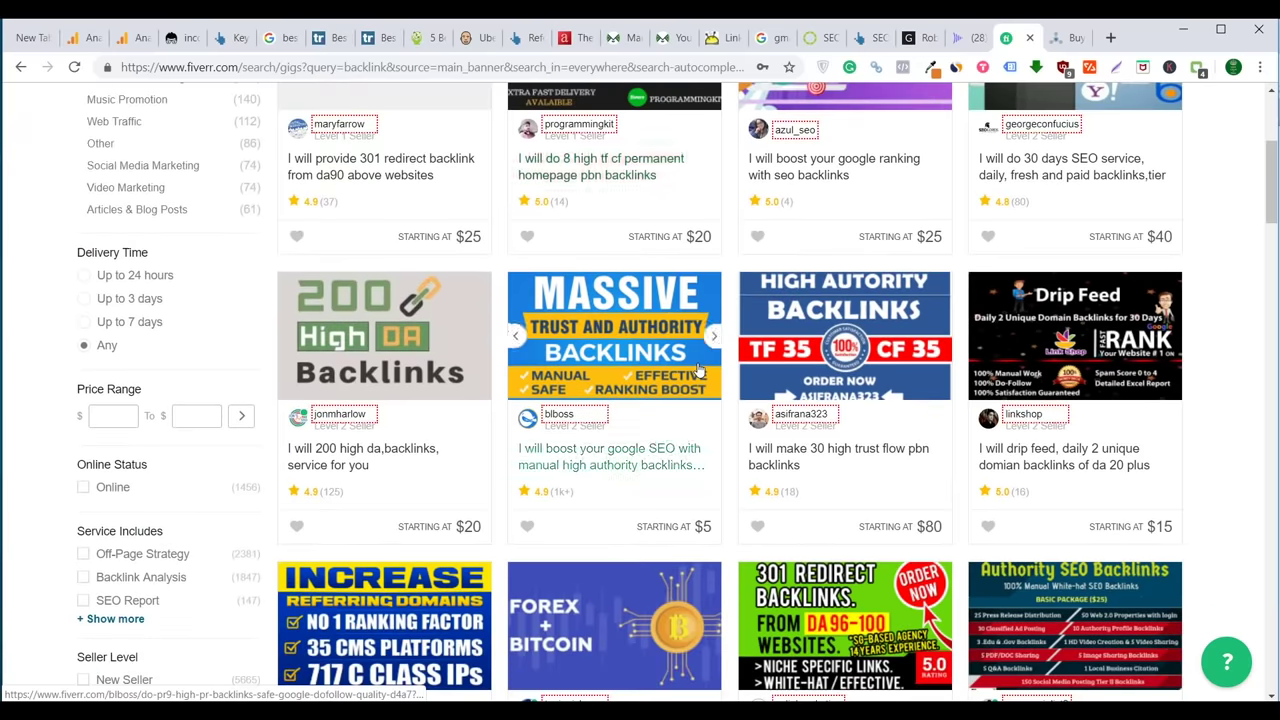
scroll(700, 370, "down", 15)
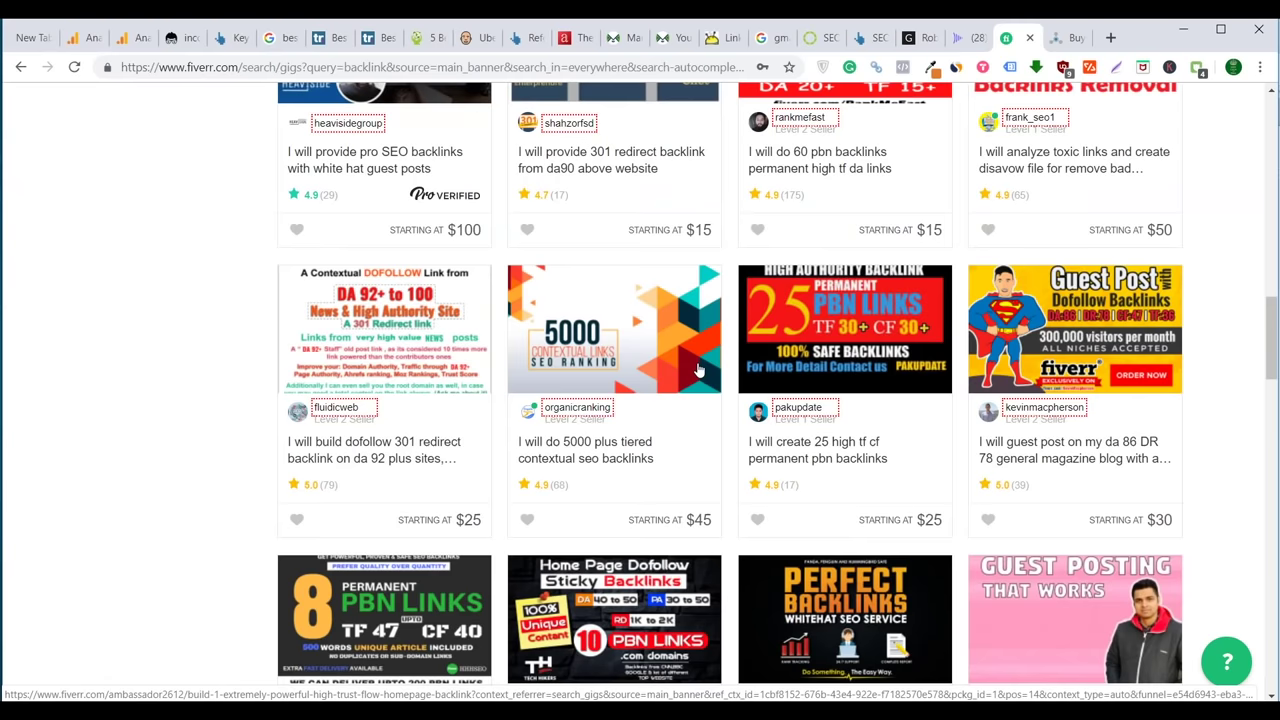
scroll(726, 355, "down", 3)
scroll(620, 320, "up", 15)
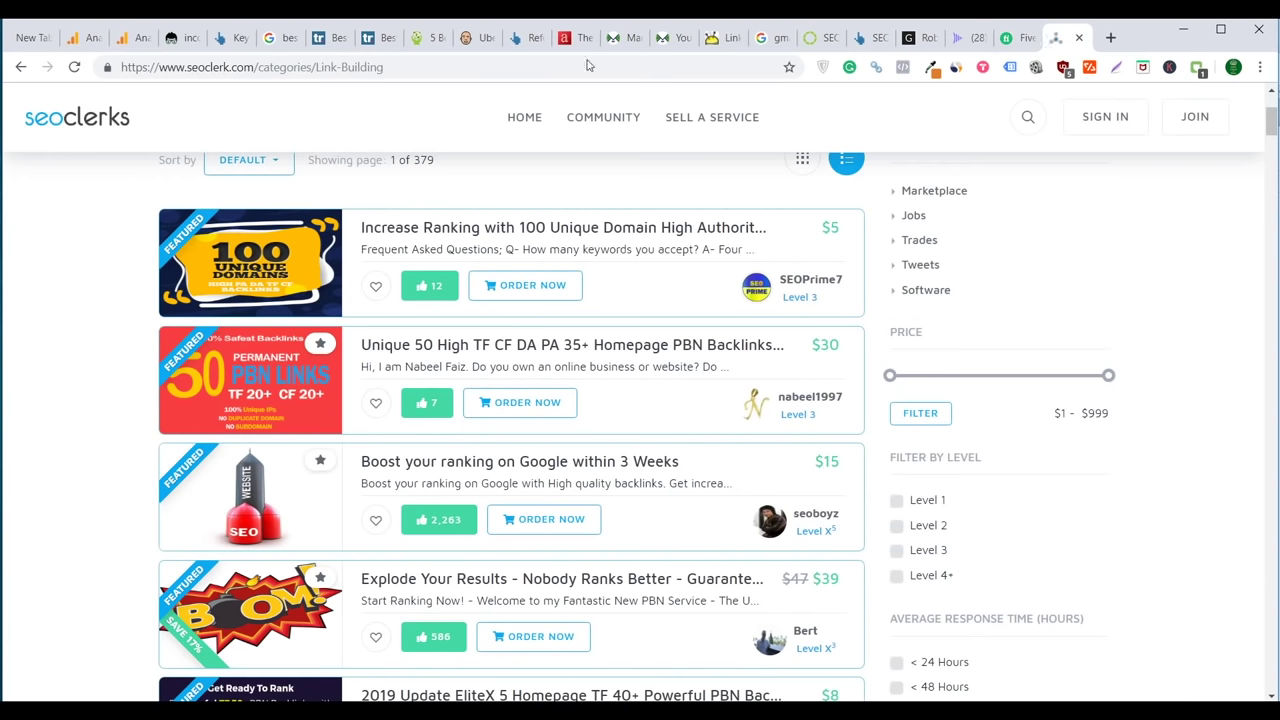
left_click(1066, 38)
scroll(560, 403, "down", 12)
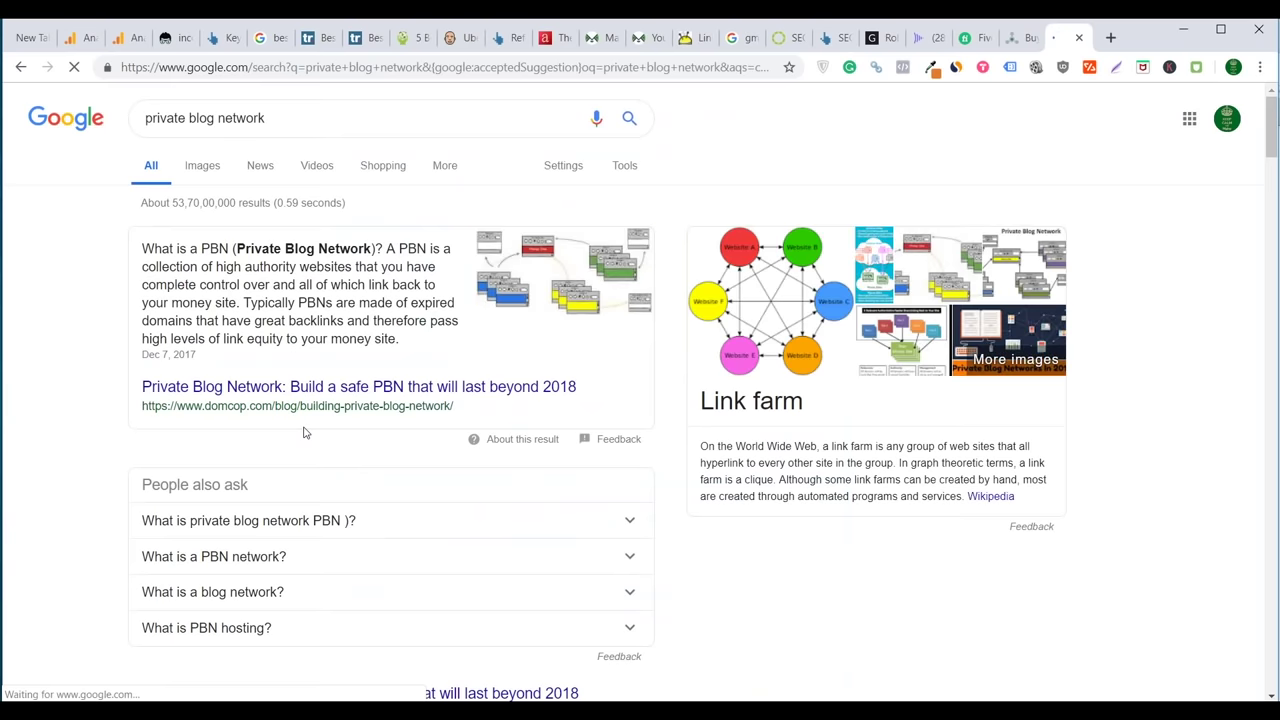
Examine the Google results and related keywords for "private blog network".
scroll(306, 428, "down", 3)
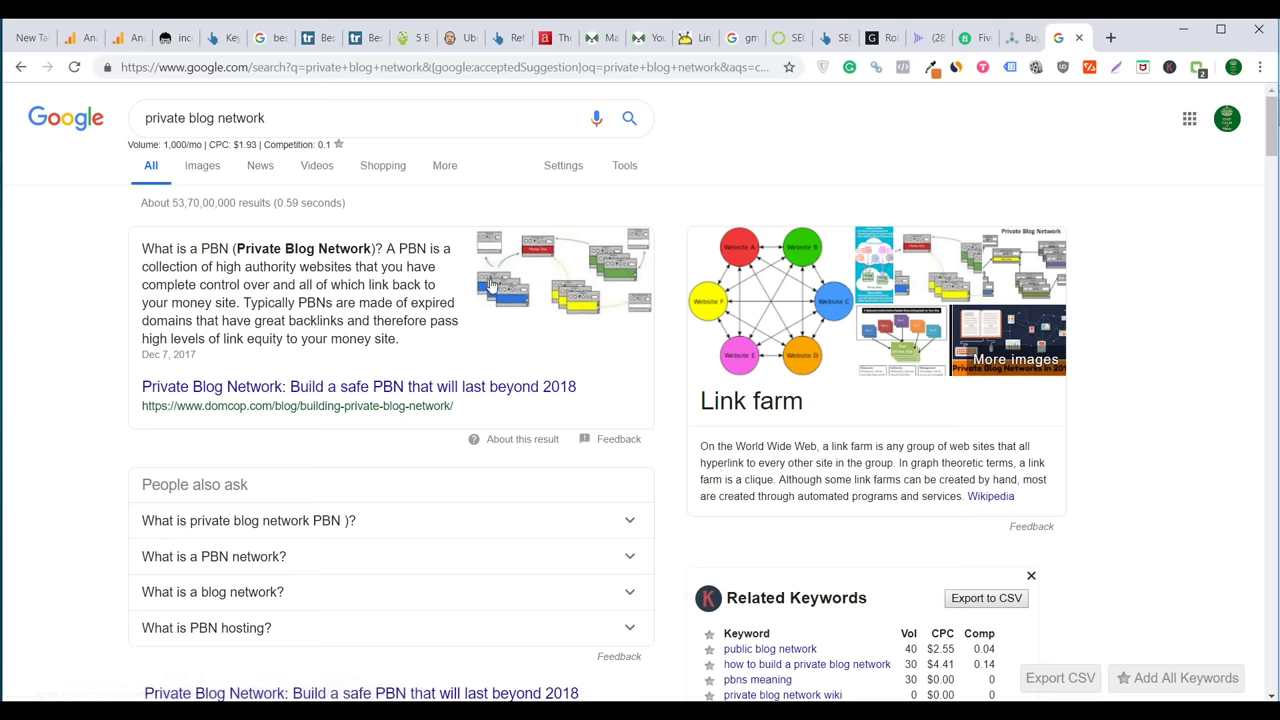
scroll(478, 290, "down", 6)
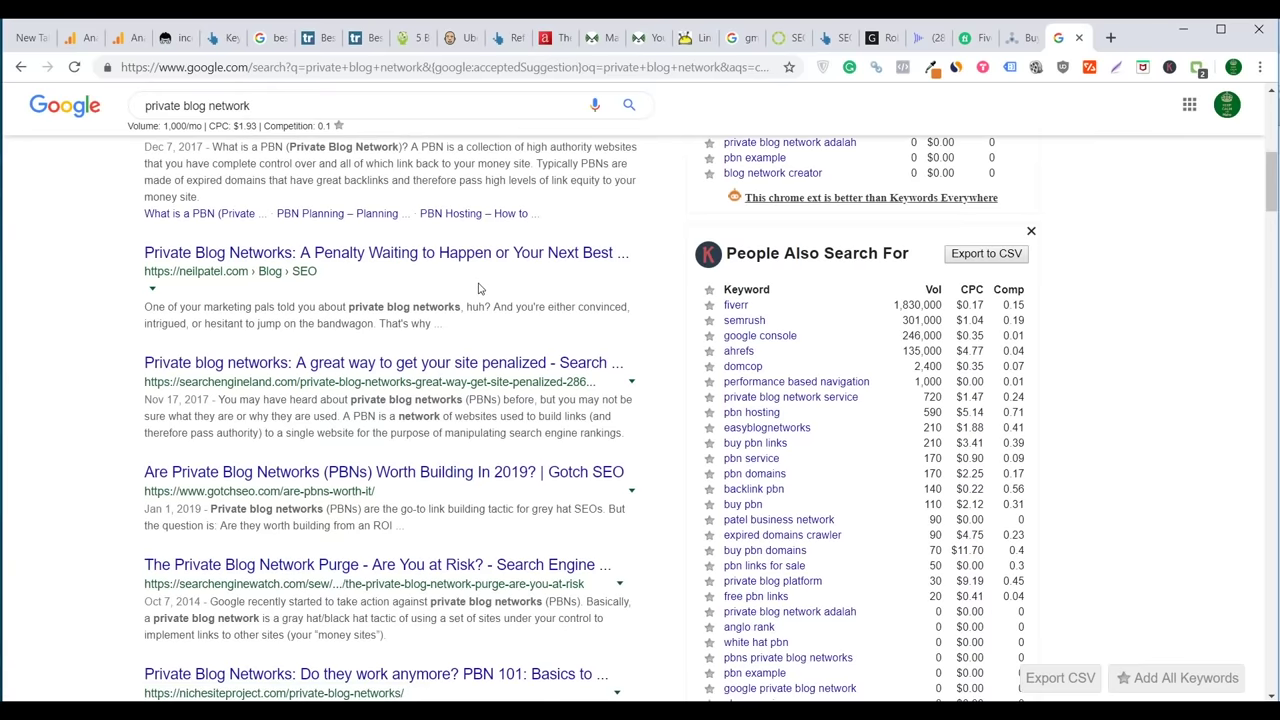
scroll(478, 290, "up", 5)
scroll(478, 288, "up", 1)
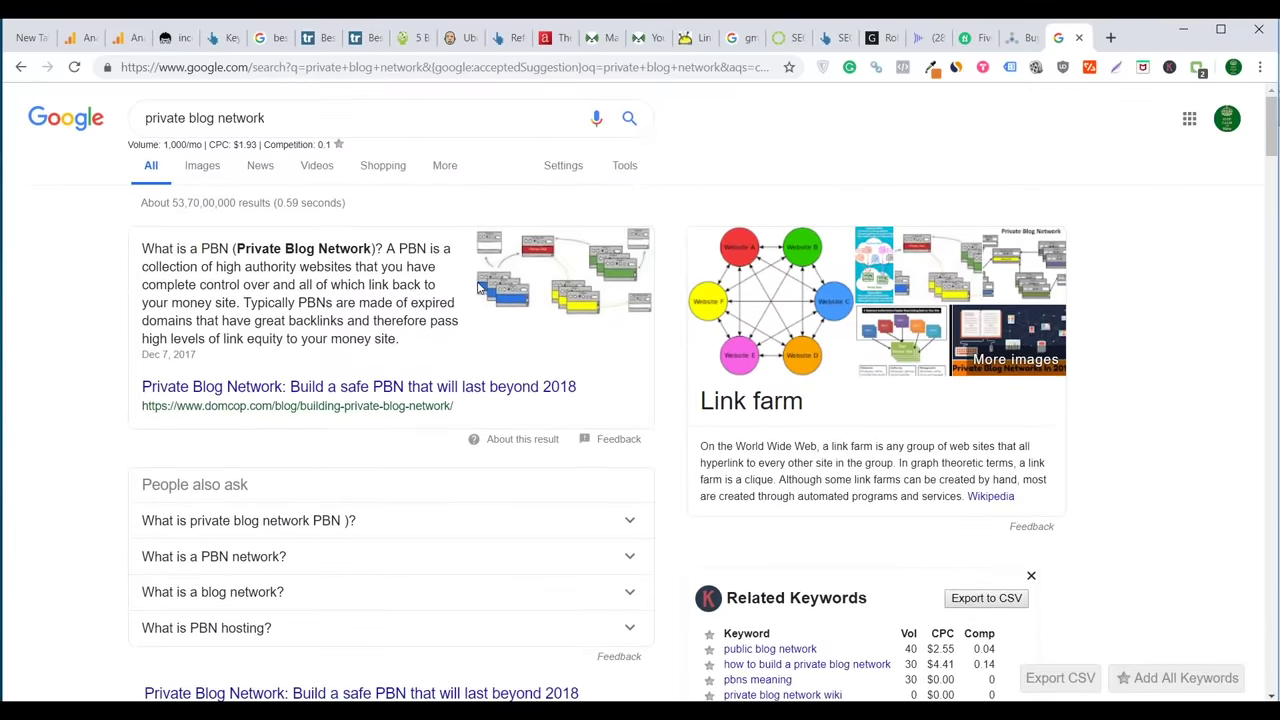
scroll(478, 285, "down", 12)
scroll(478, 285, "up", 5)
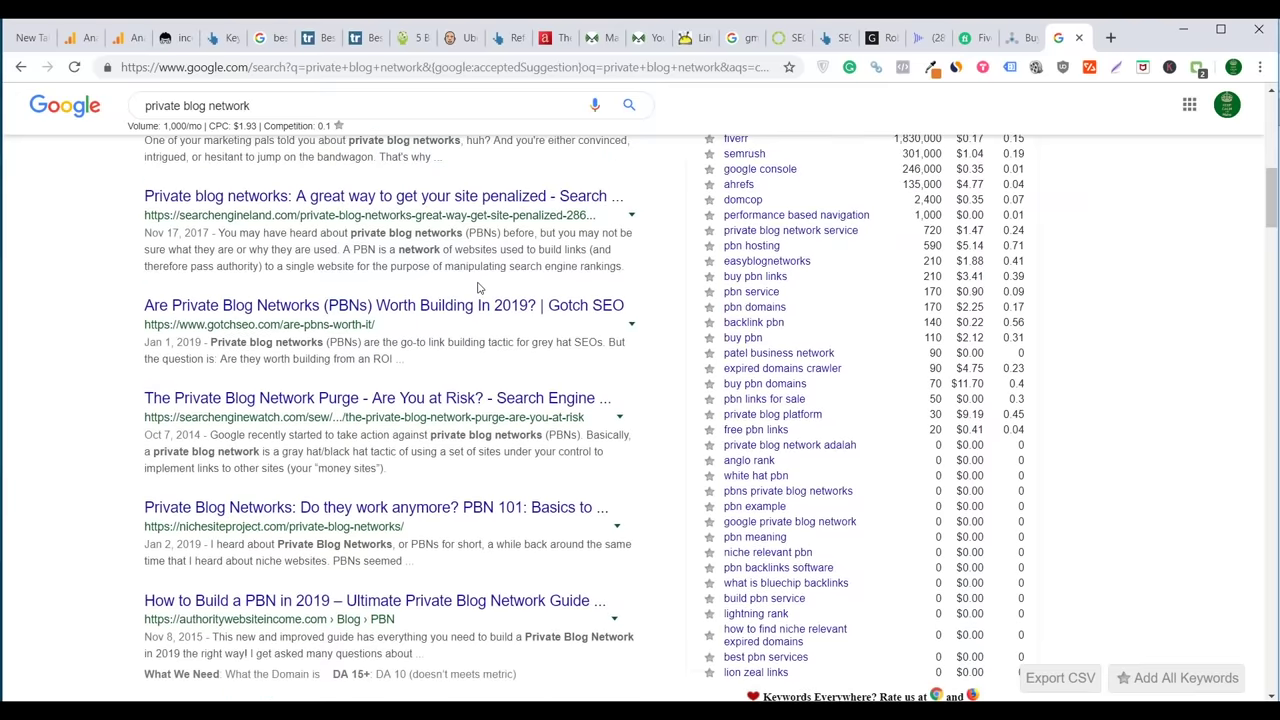
scroll(478, 288, "up", 5)
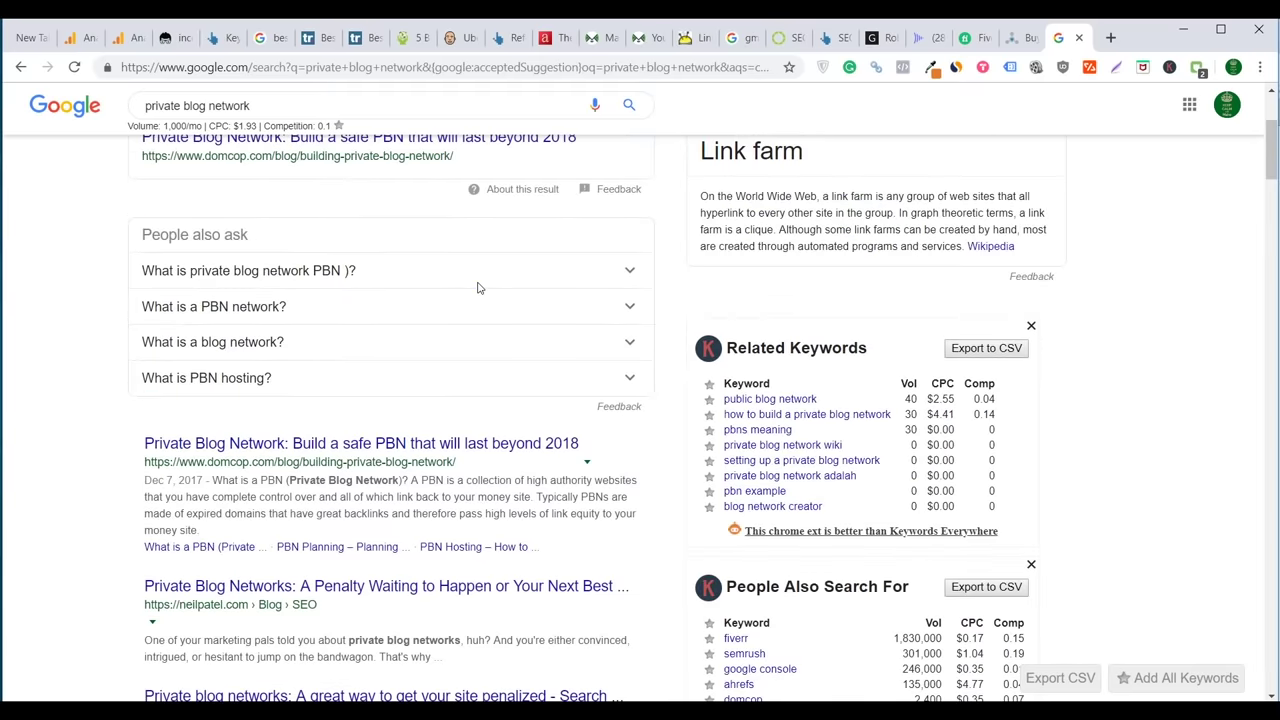
scroll(478, 288, "down", 3)
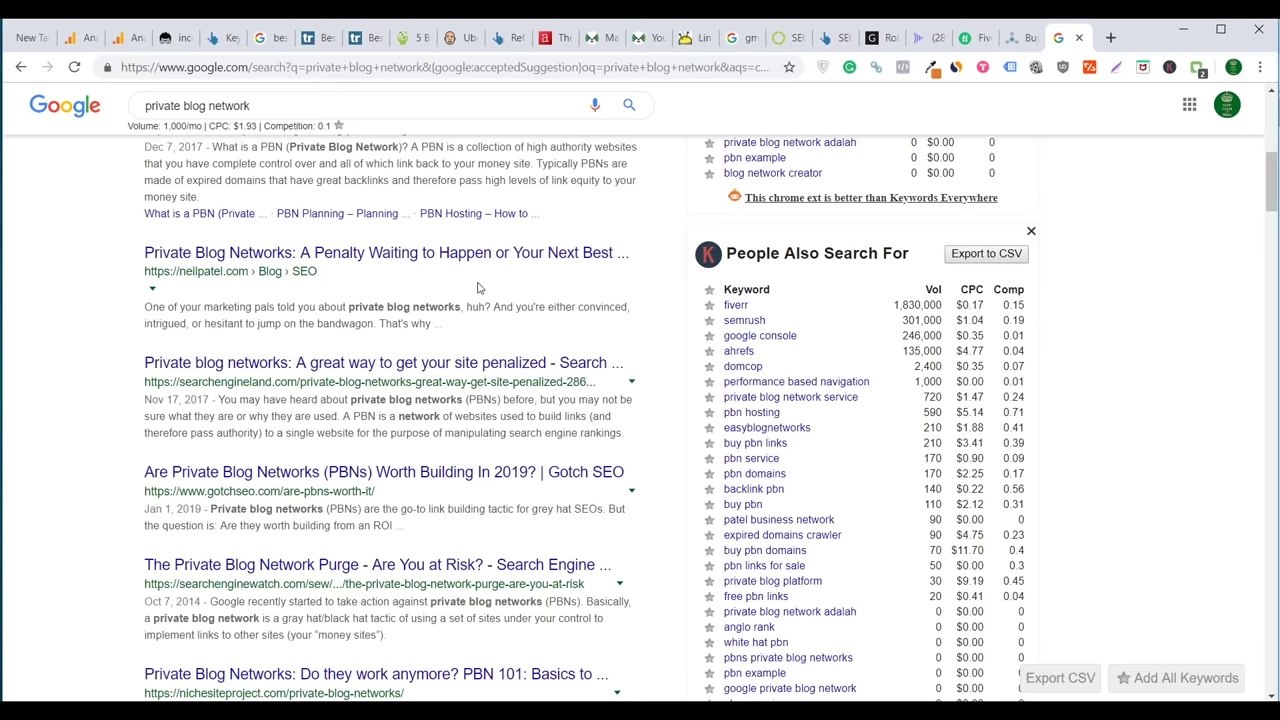
Look further through the Google results, videos and keyword suggestions for "private blog network".
scroll(478, 288, "up", 2)
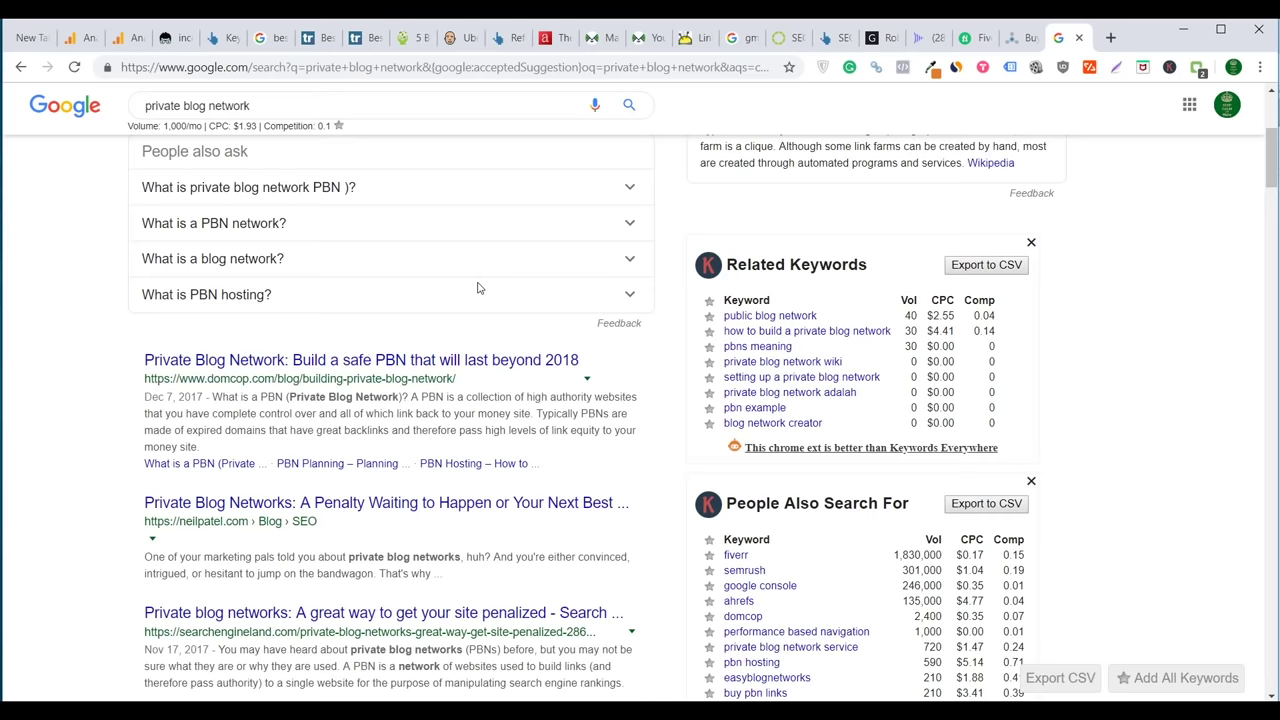
scroll(478, 288, "up", 3)
scroll(478, 288, "down", 5)
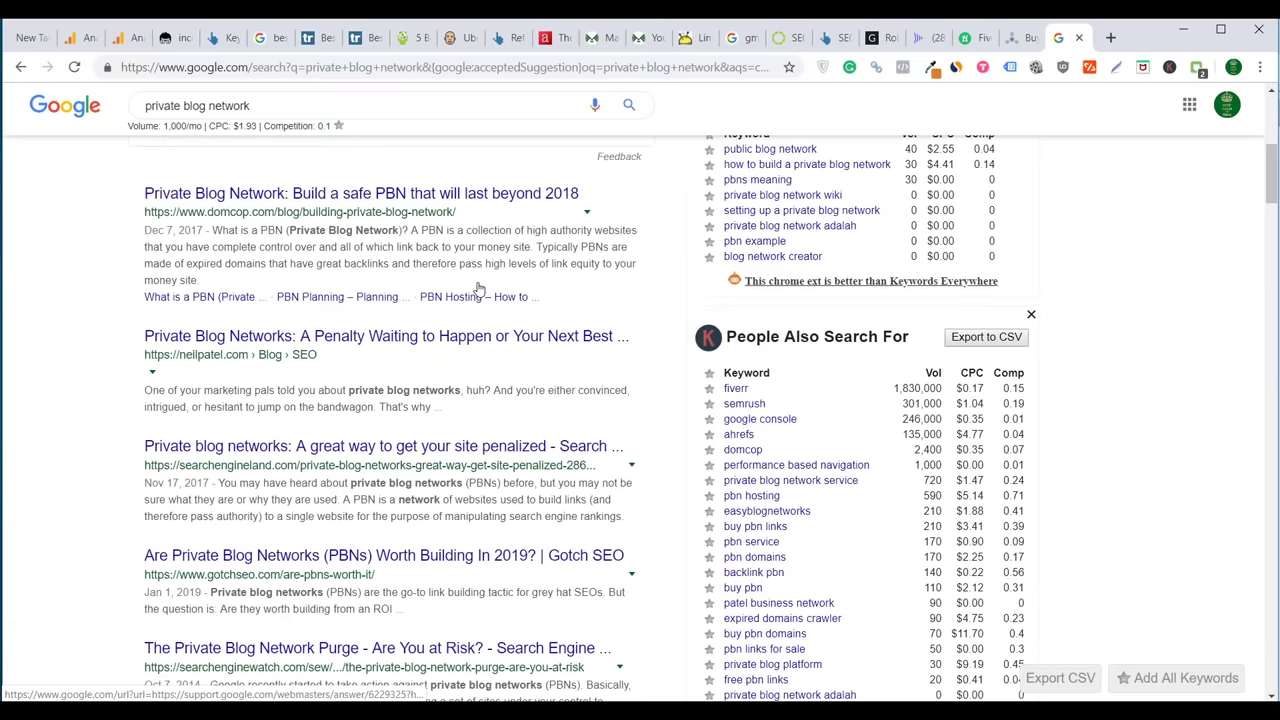
scroll(478, 288, "down", 8)
scroll(478, 288, "down", 1)
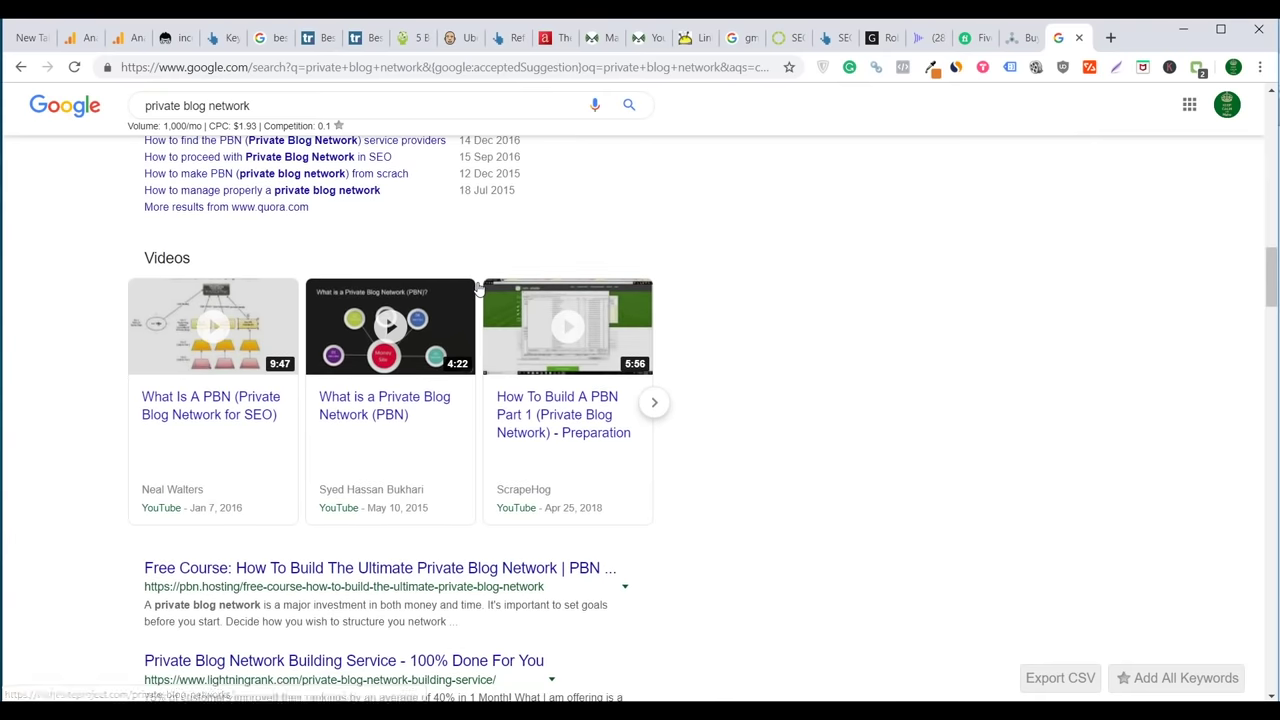
scroll(478, 288, "down", 6)
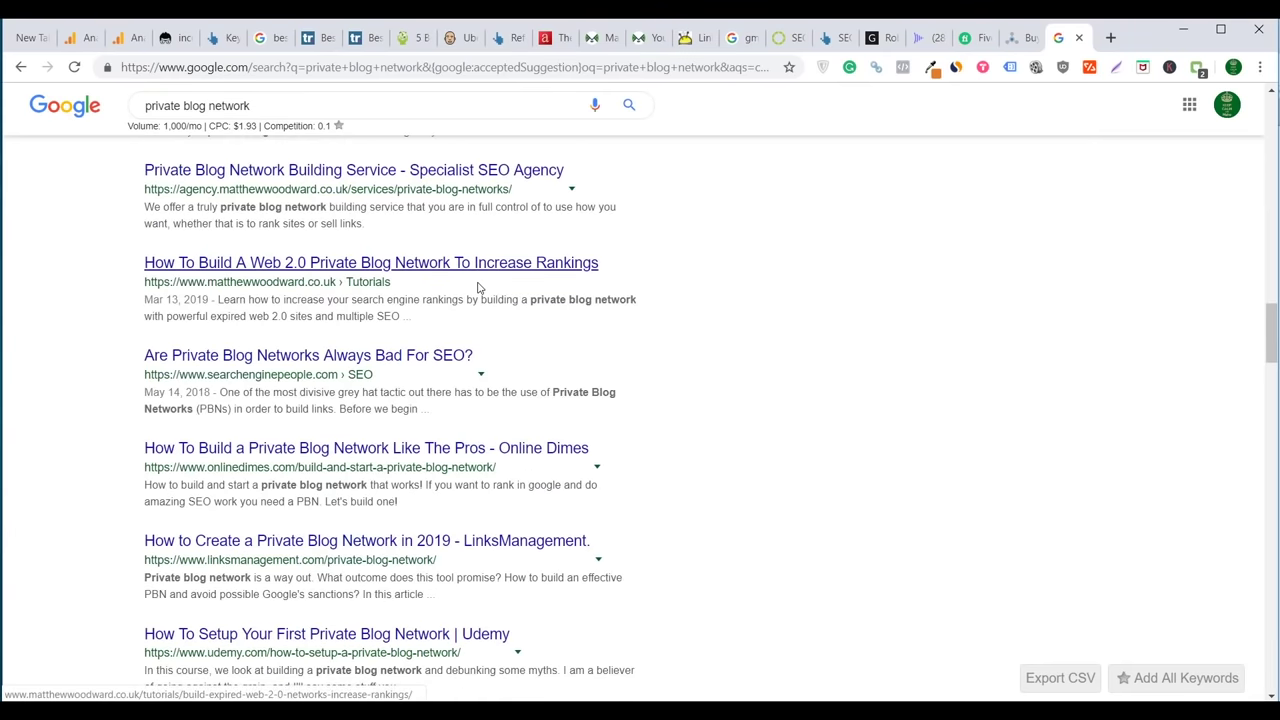
scroll(478, 288, "down", 5)
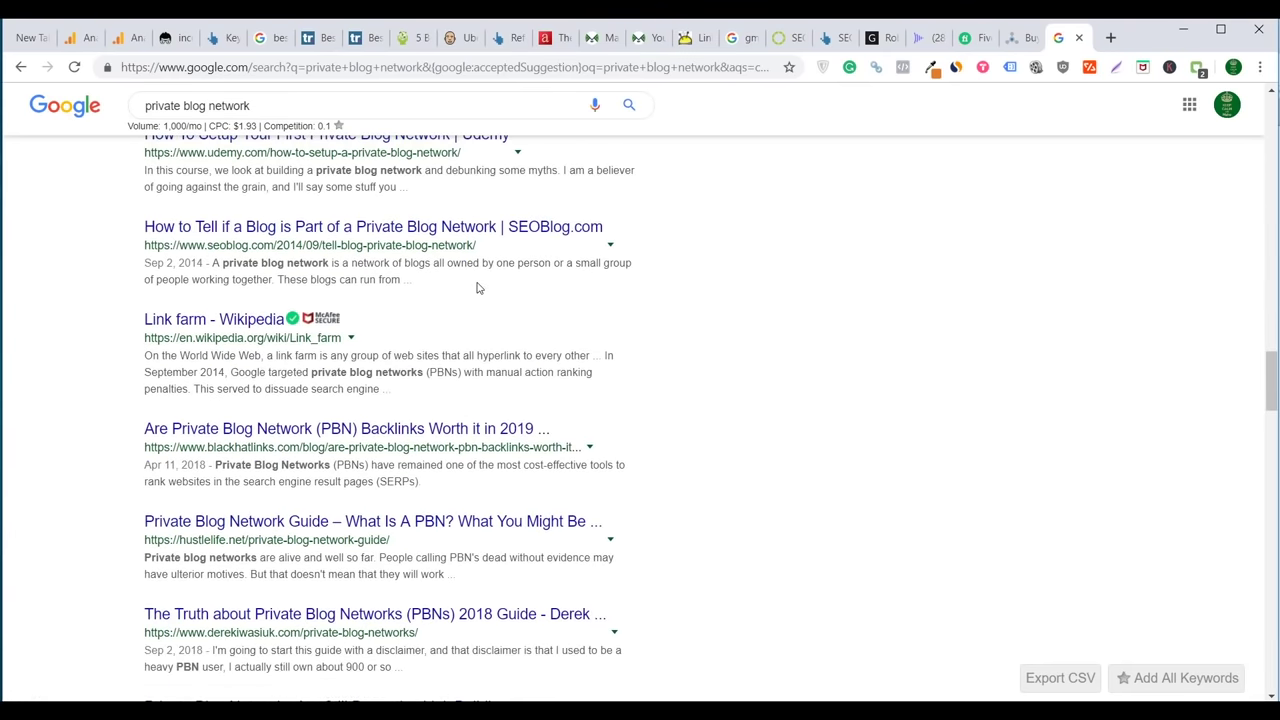
scroll(478, 288, "down", 4)
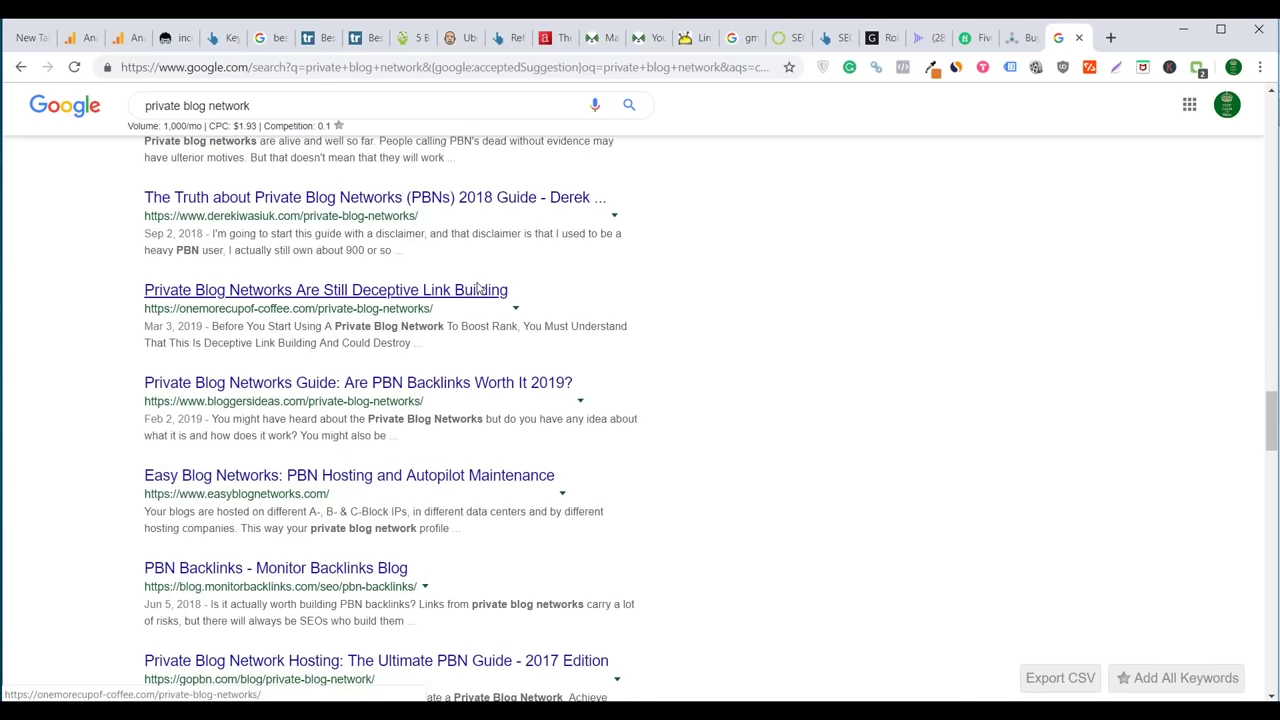
scroll(478, 288, "up", 18)
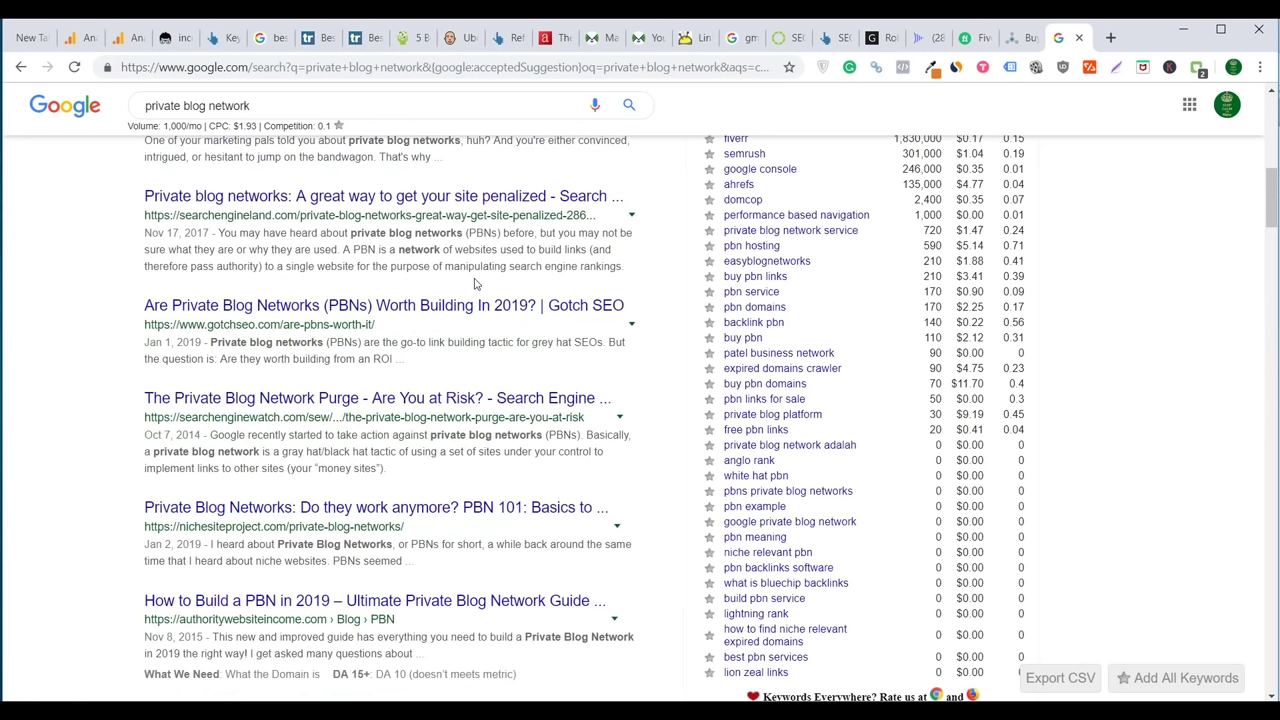
scroll(911, 168, "up", 5)
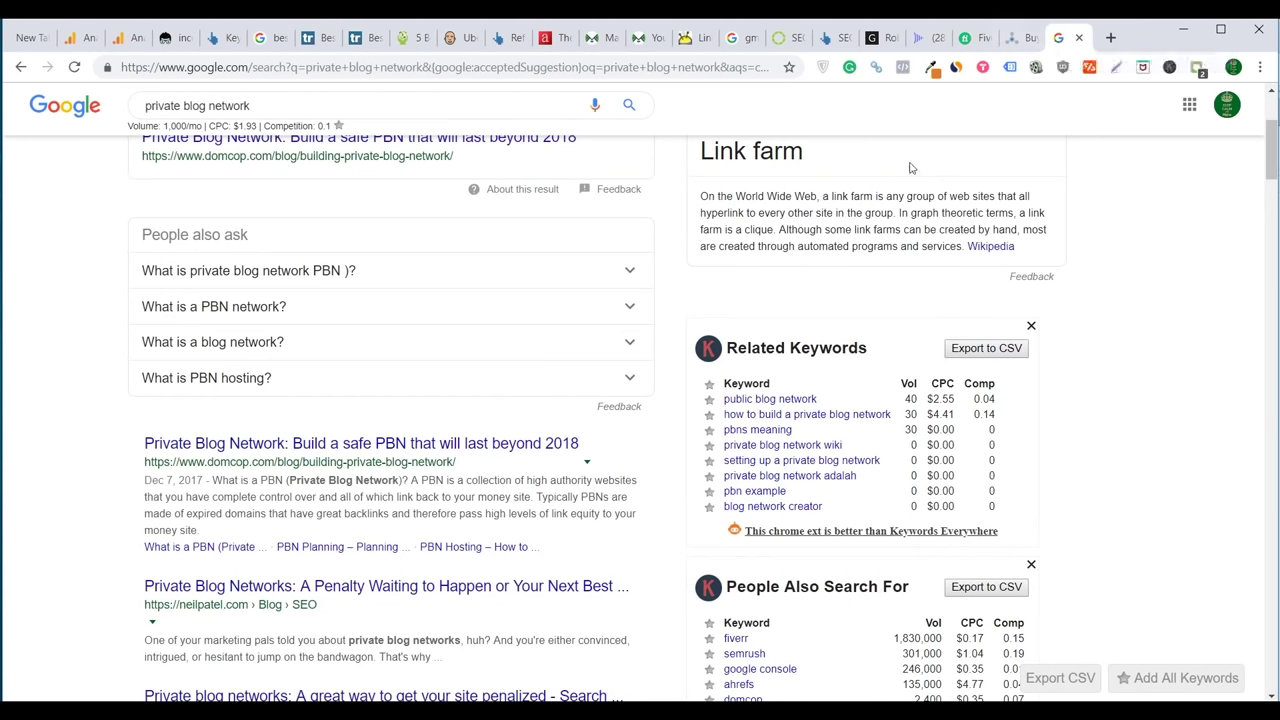
Revisit the SEOClerks listings, the Ubersuggest backlink table, the Ahrefs overview for "best washing machine in india" and the "best dslr in india" results.
left_click(980, 37)
left_click(1020, 40)
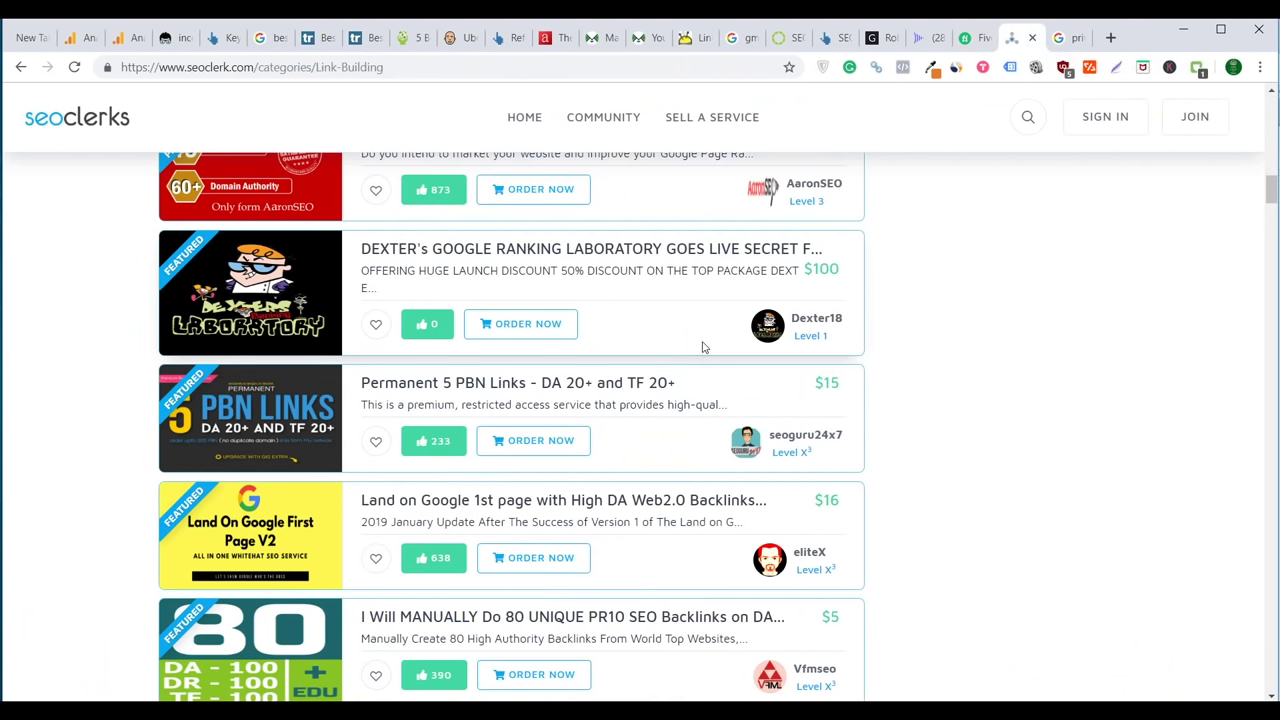
left_click(451, 42)
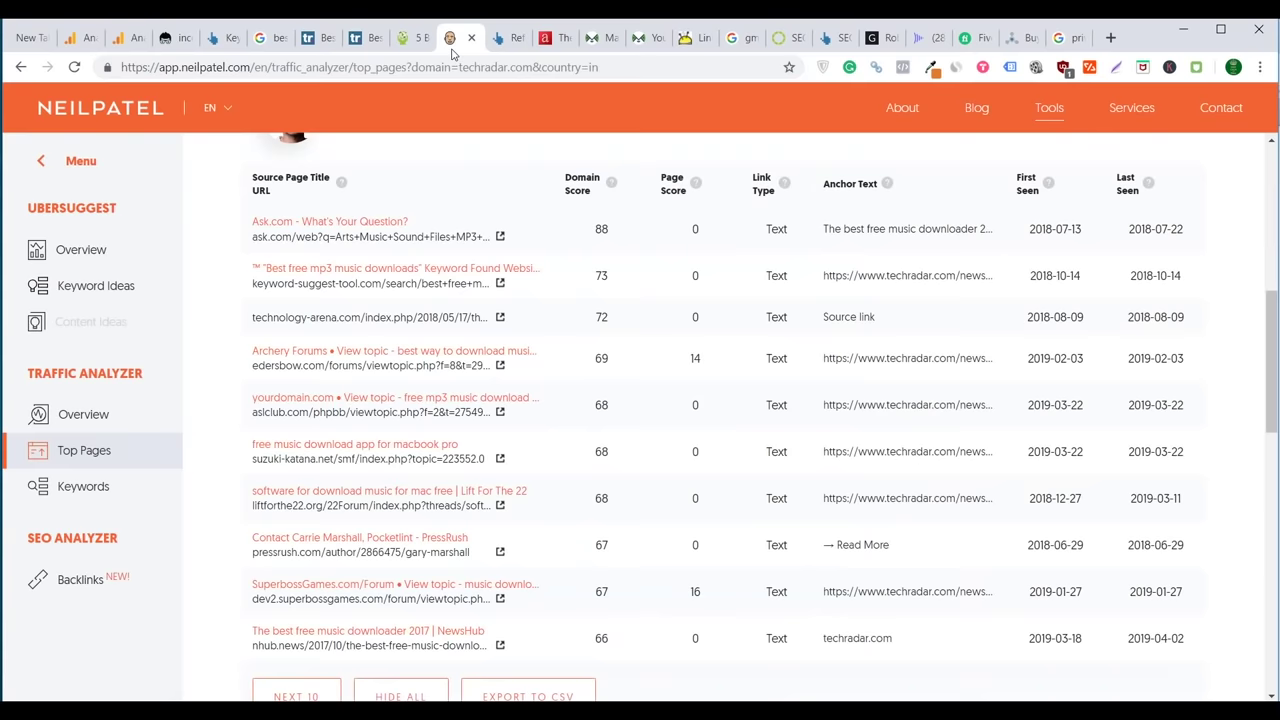
left_click(226, 38)
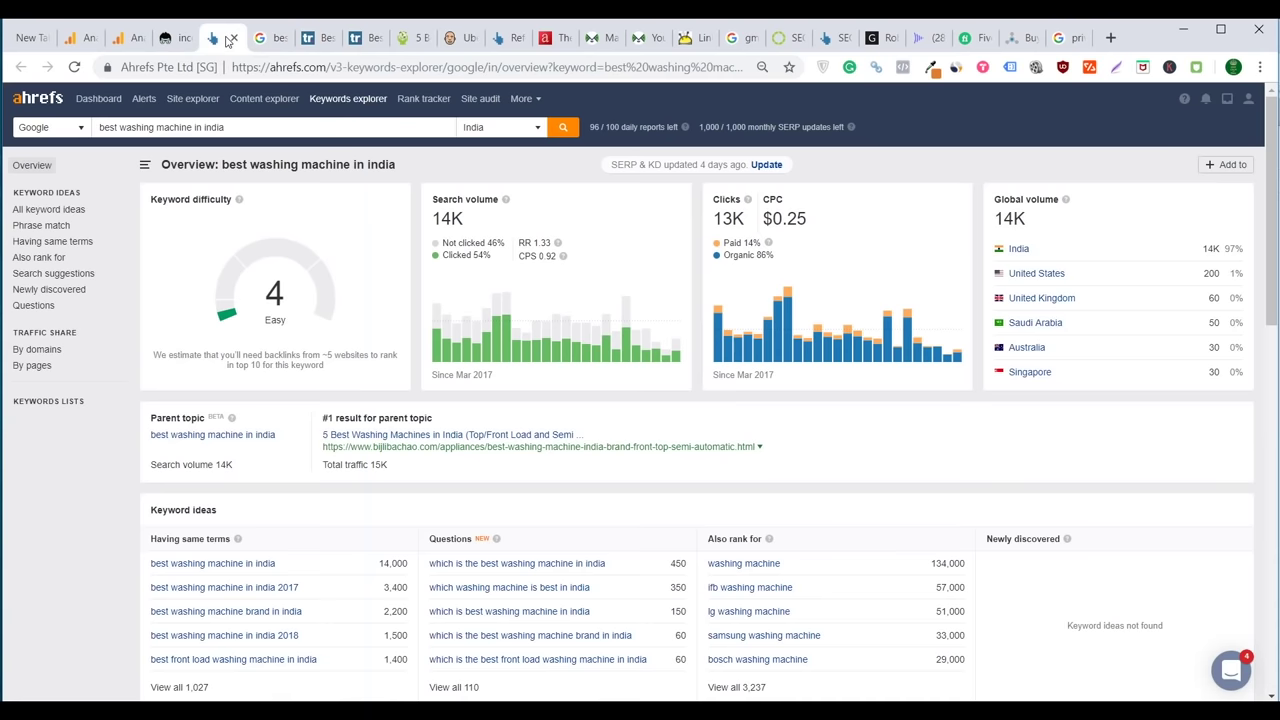
left_click(270, 38)
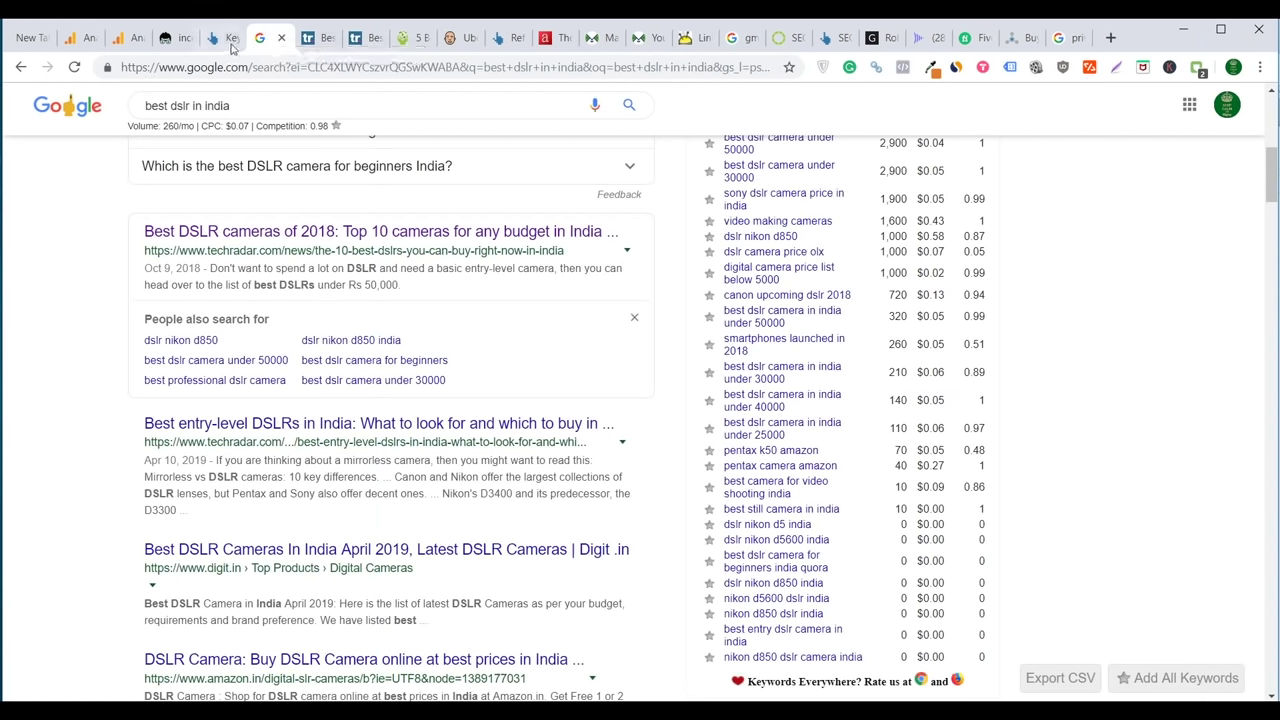
left_click(220, 40)
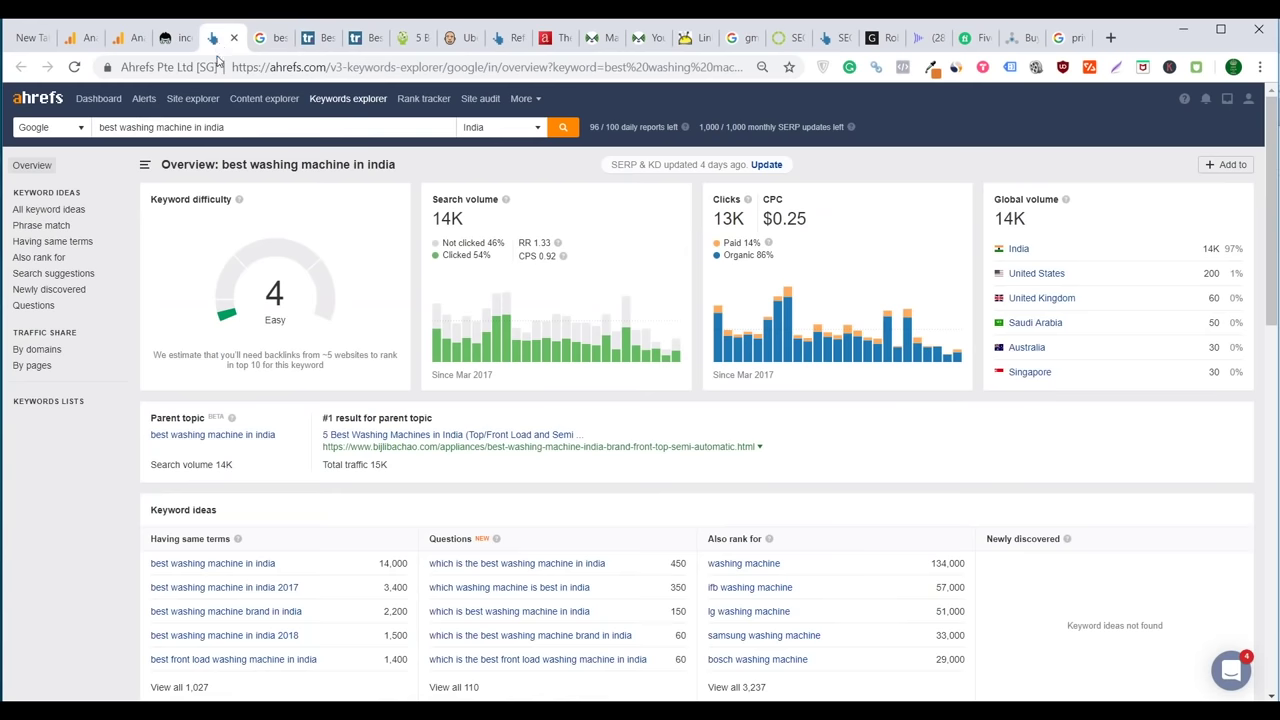
Compare the Ahrefs Referring Domains report with Ubersuggest, and review the GMass results, NinjaOutreach guest post template, leads and BuzzStream pages.
left_click(510, 38)
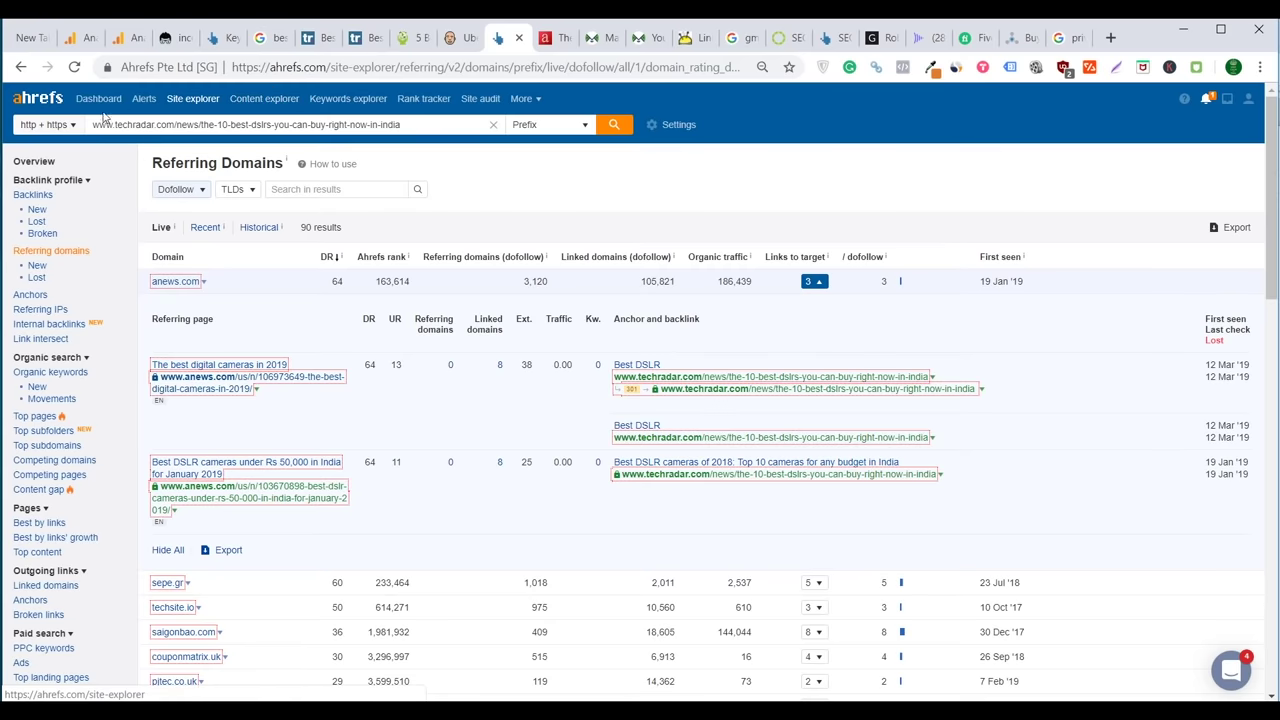
left_click(455, 48)
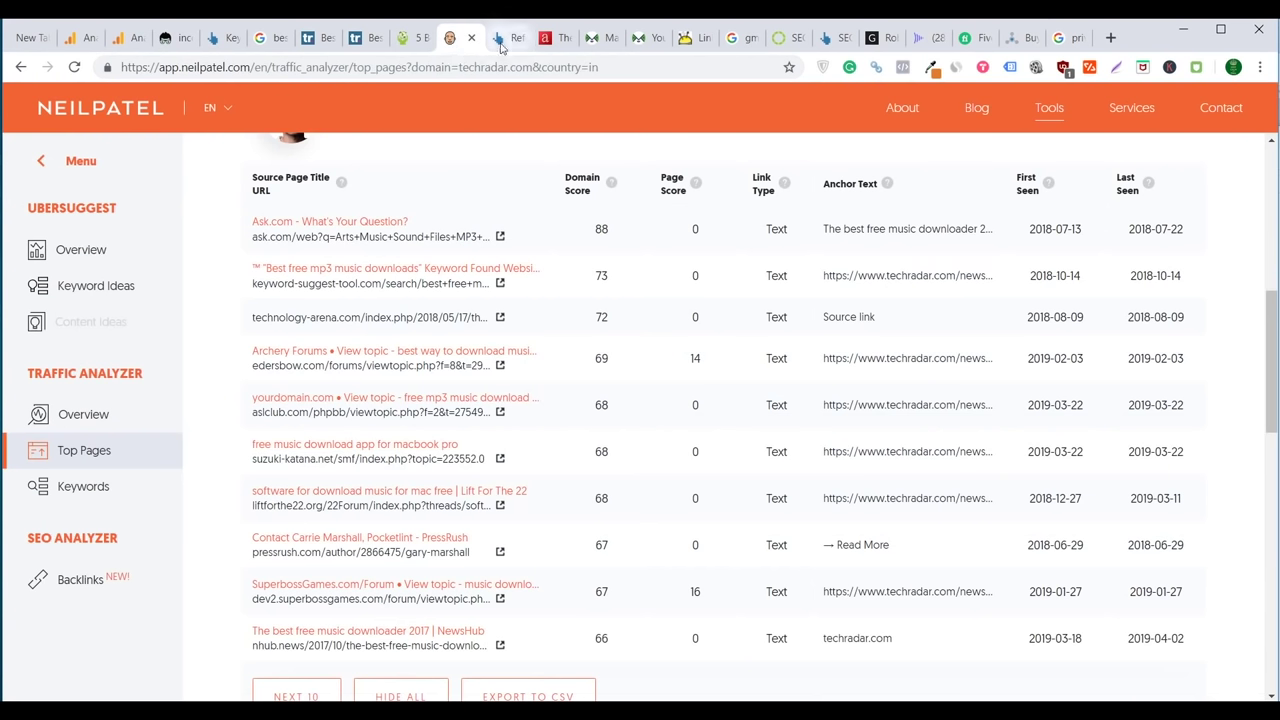
left_click(500, 38)
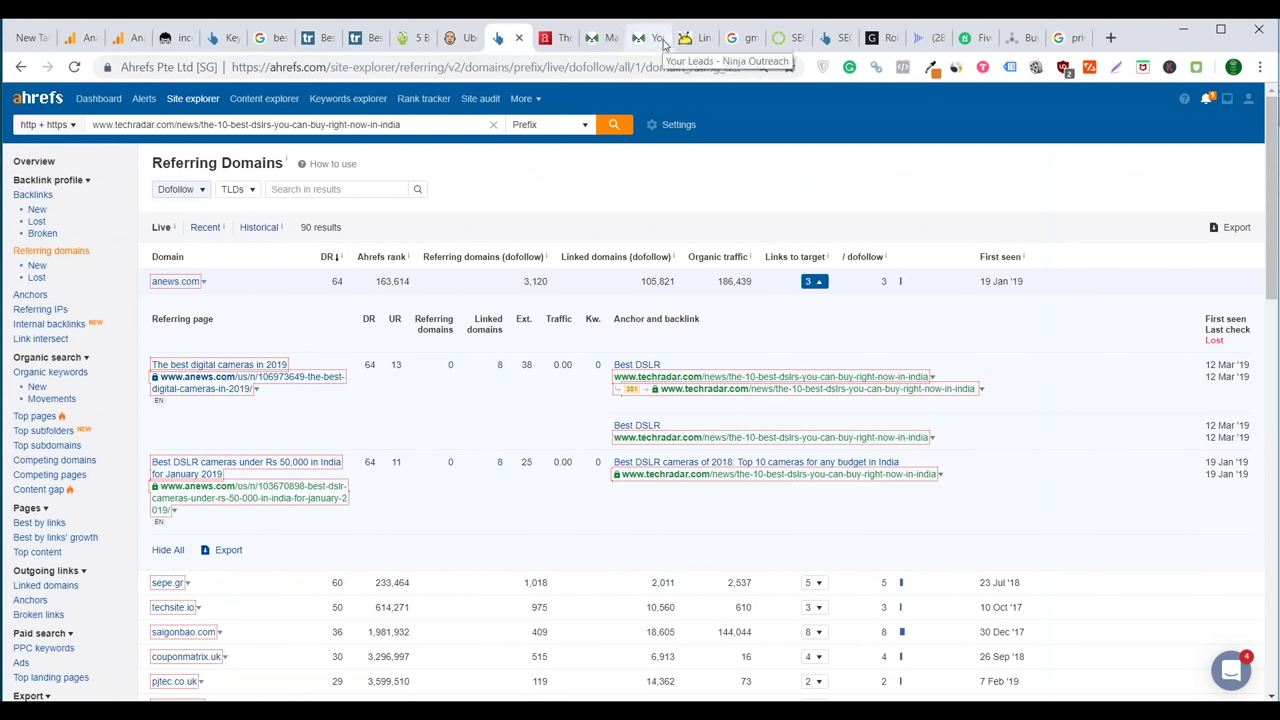
left_click(742, 38)
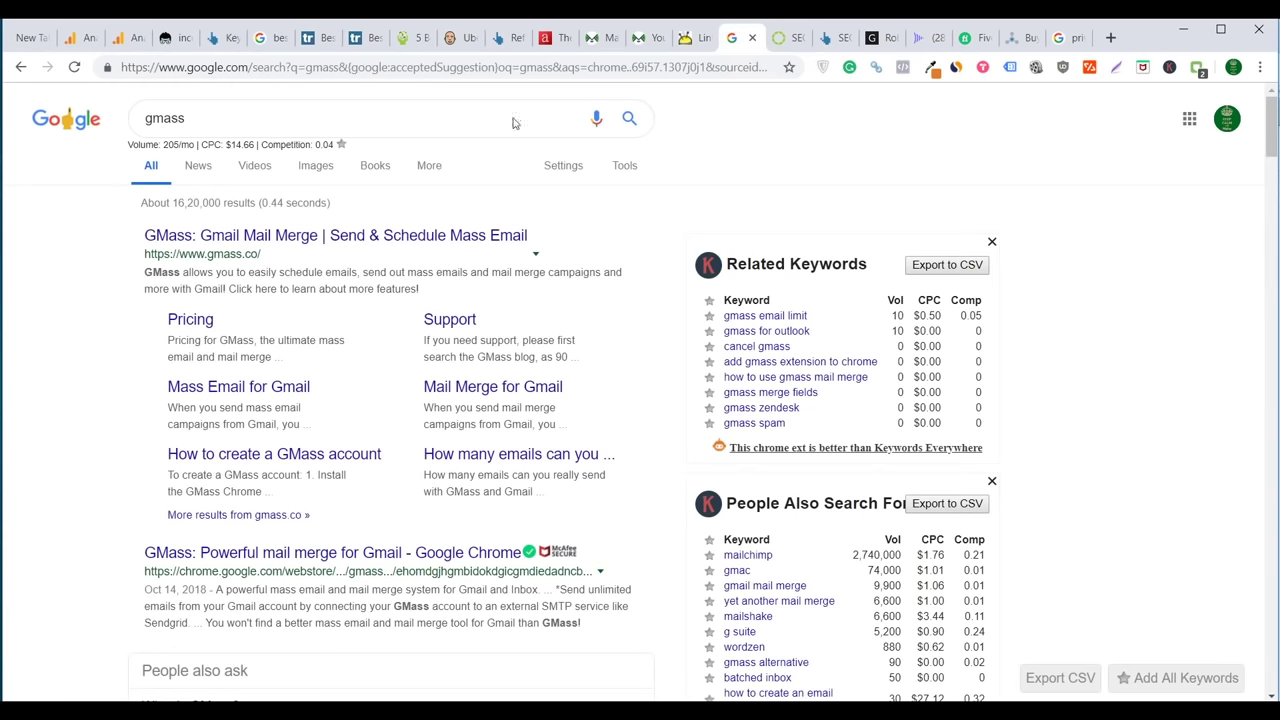
left_click(605, 42)
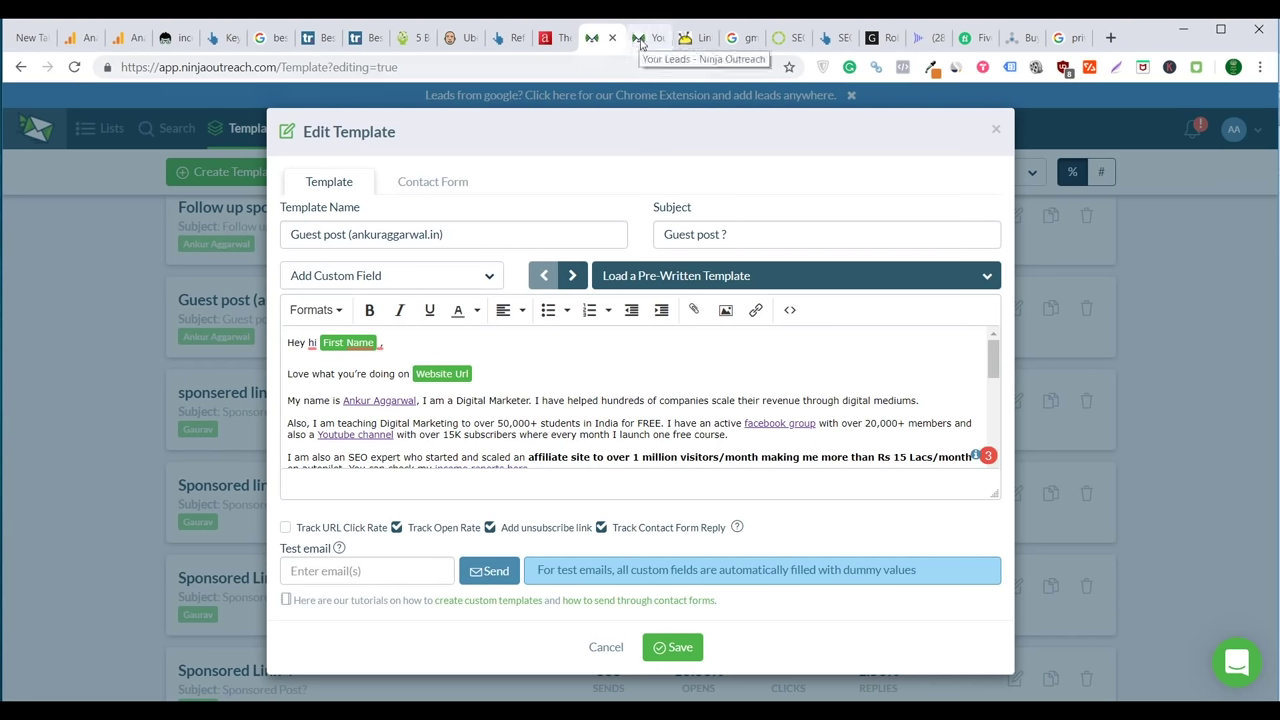
left_click(650, 42)
left_click(680, 44)
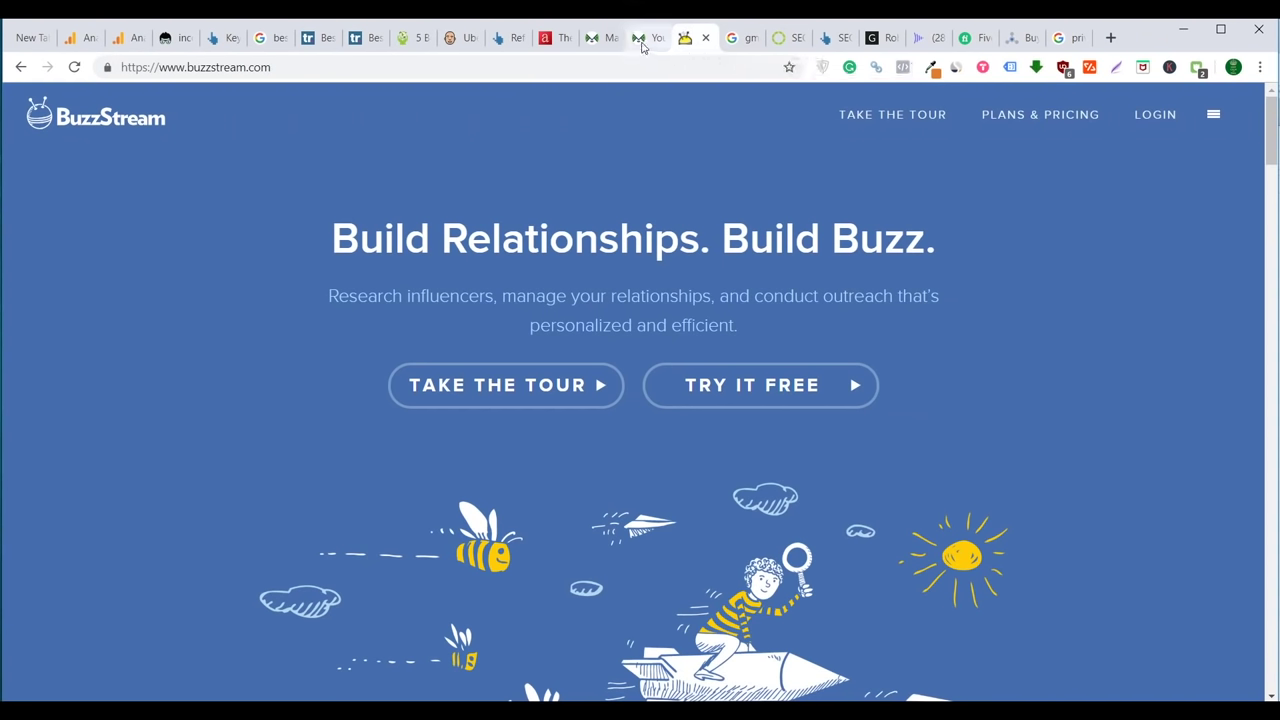
left_click(642, 44)
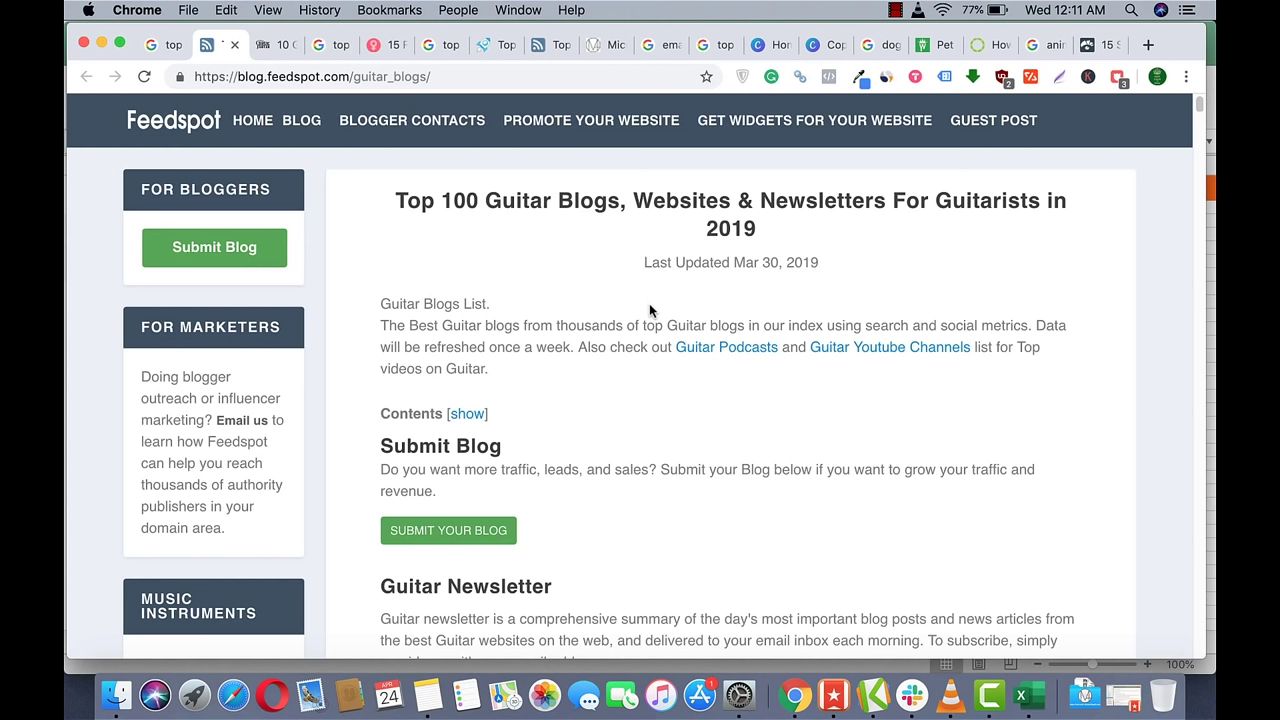
Review the Google results for "top guitar blogs", "top fashion blogs" and "top dog blogs".
key("ctrl+shift+Tab")
scroll(649, 448, "down", 5)
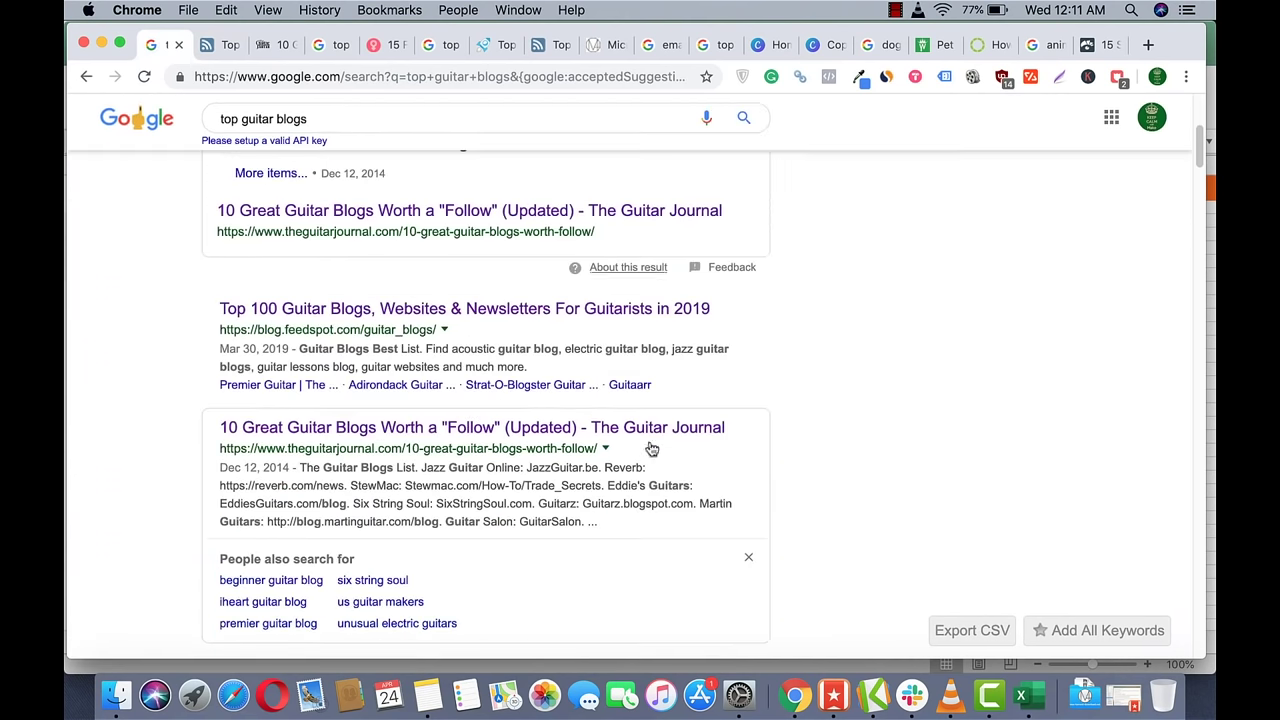
scroll(649, 448, "up", 5)
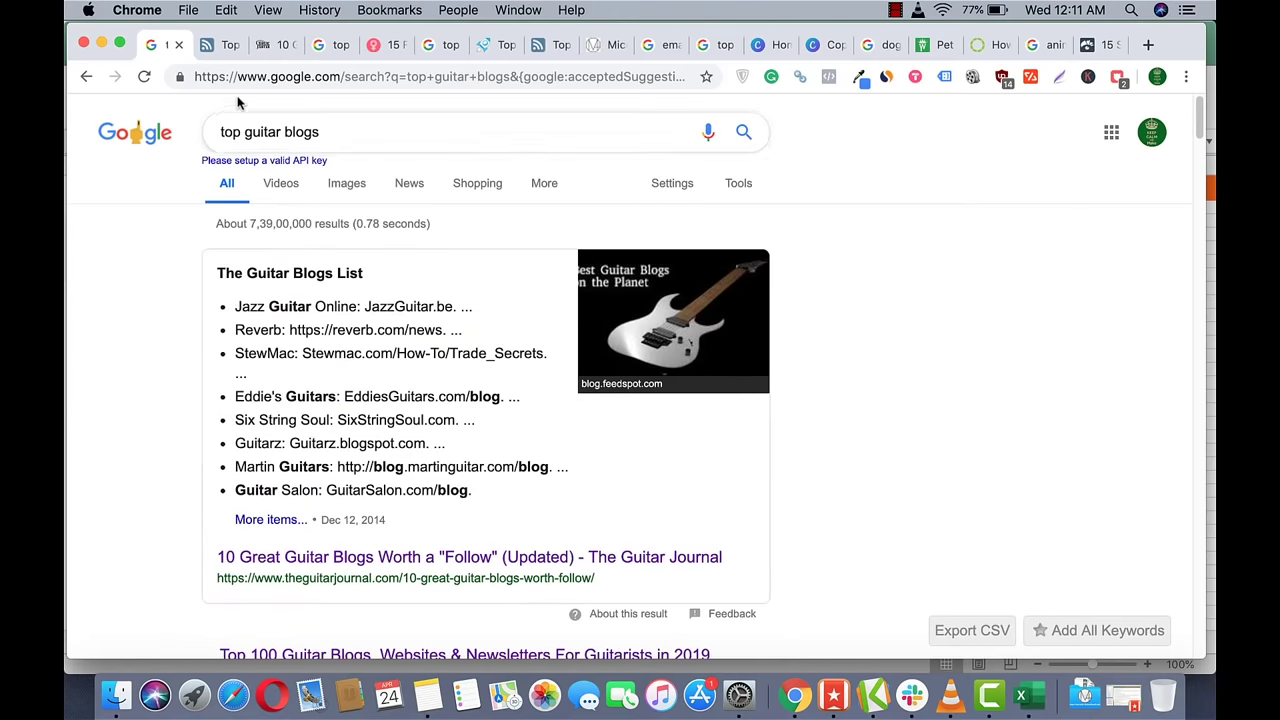
key("ctrl+Tab")
key("ctrl+Tab")
key("ctrl+Tab")
key("ctrl+Tab")
key("ctrl+Tab")
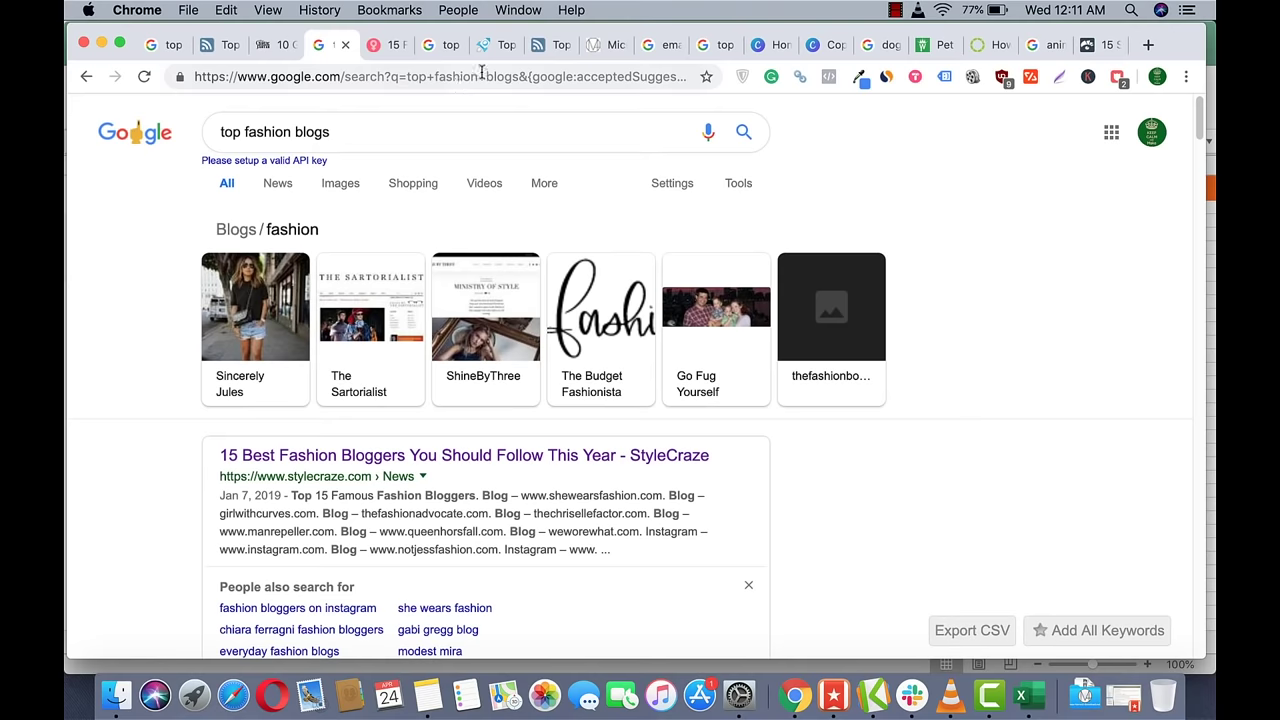
scroll(258, 255, "down", 4)
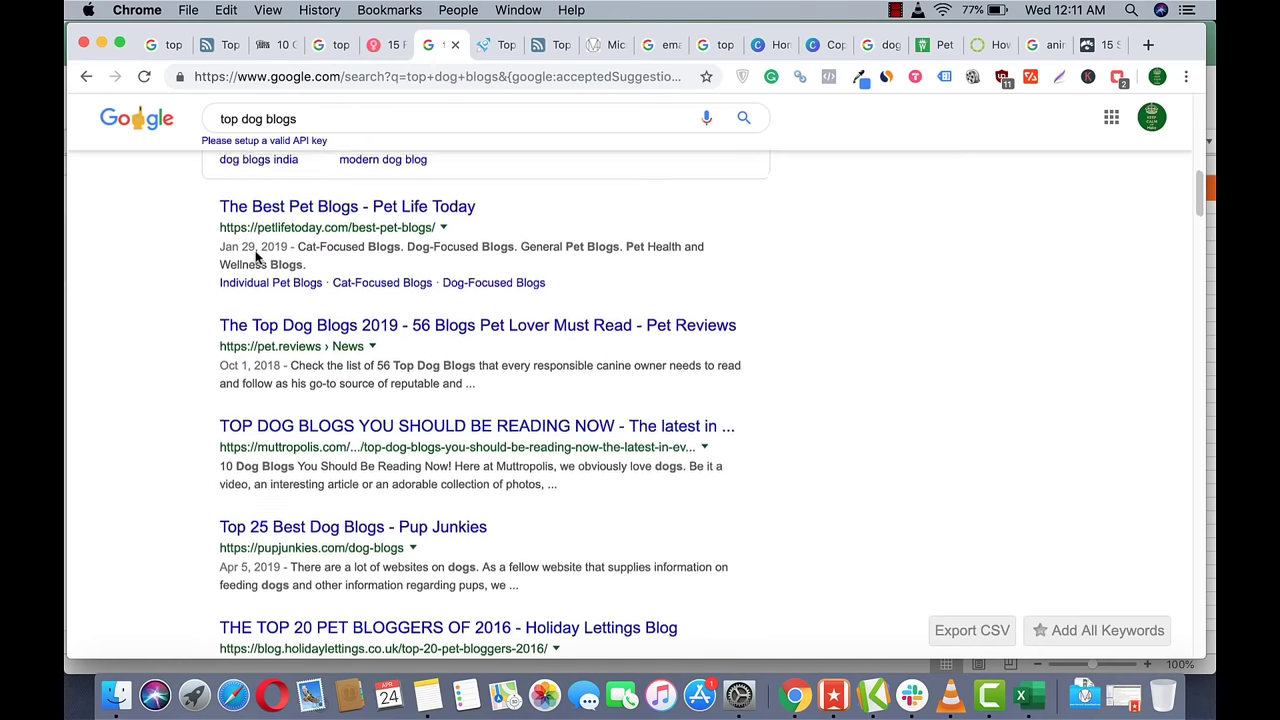
scroll(258, 255, "up", 10)
Return to the "top guitar blogs" results, look through the blog lists, and switch to the Excel spreadsheet.
left_click(163, 44)
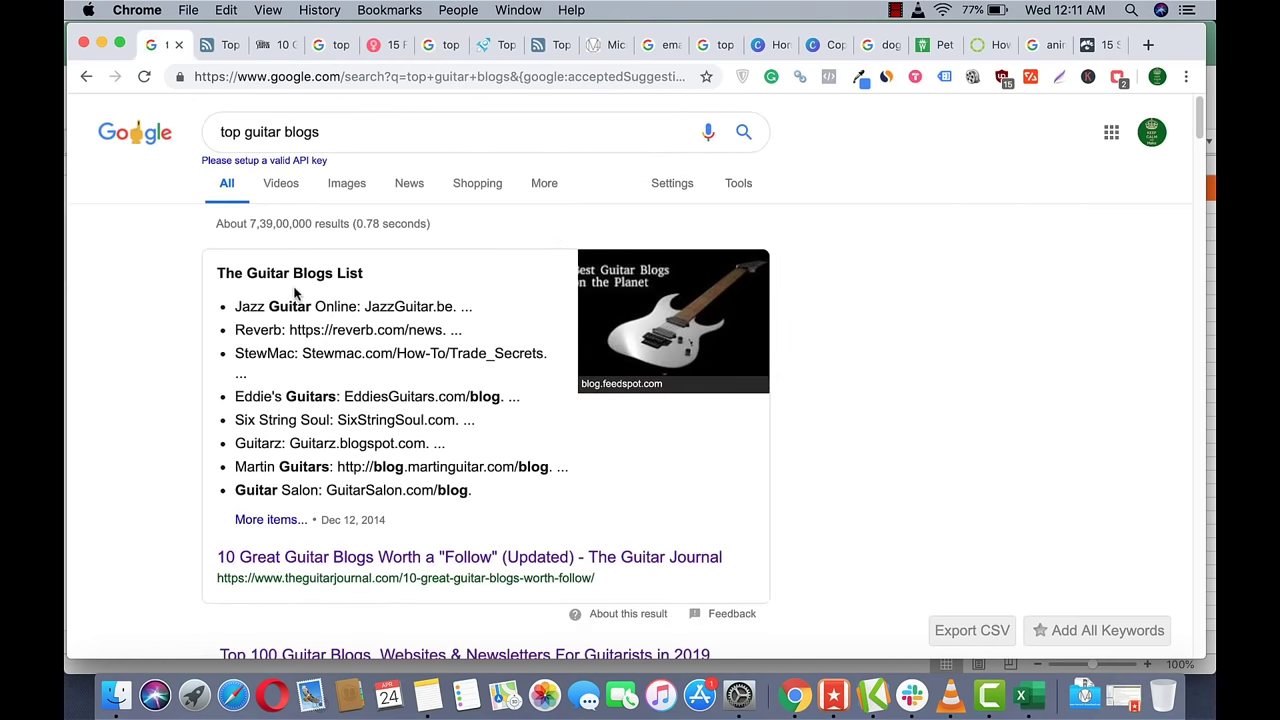
scroll(295, 291, "down", 5)
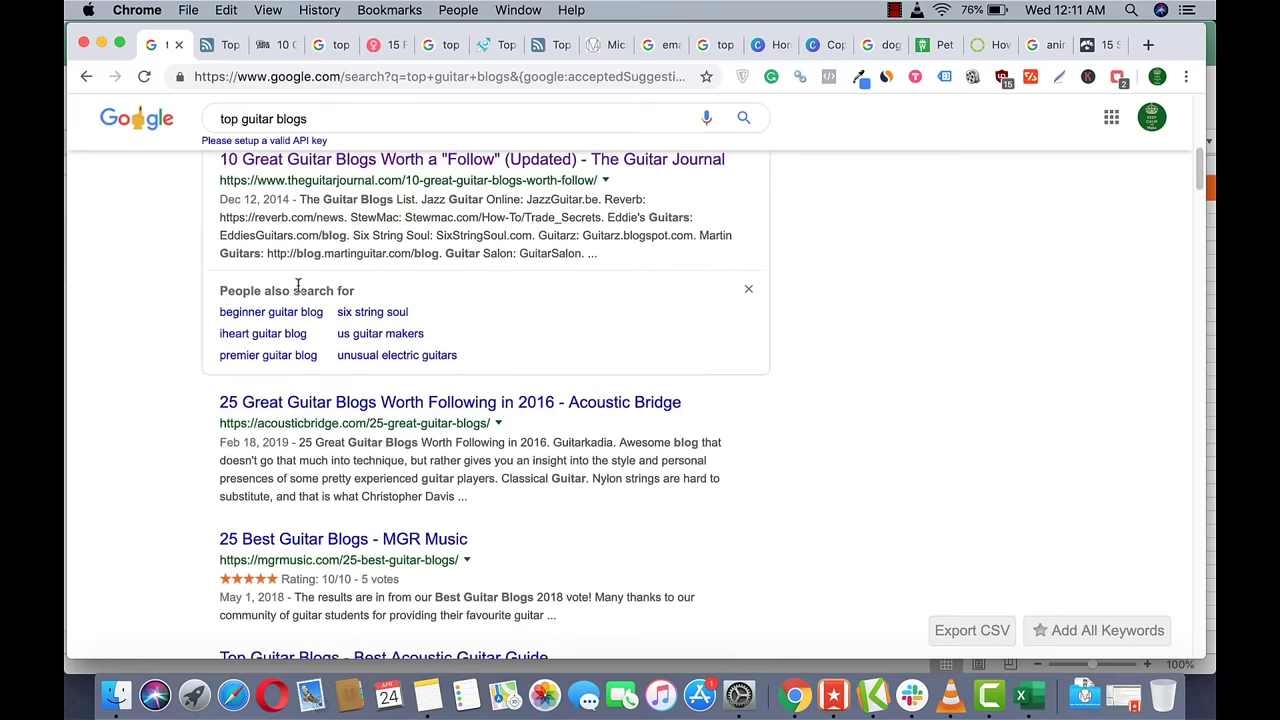
scroll(330, 287, "down", 6)
scroll(315, 362, "up", 6)
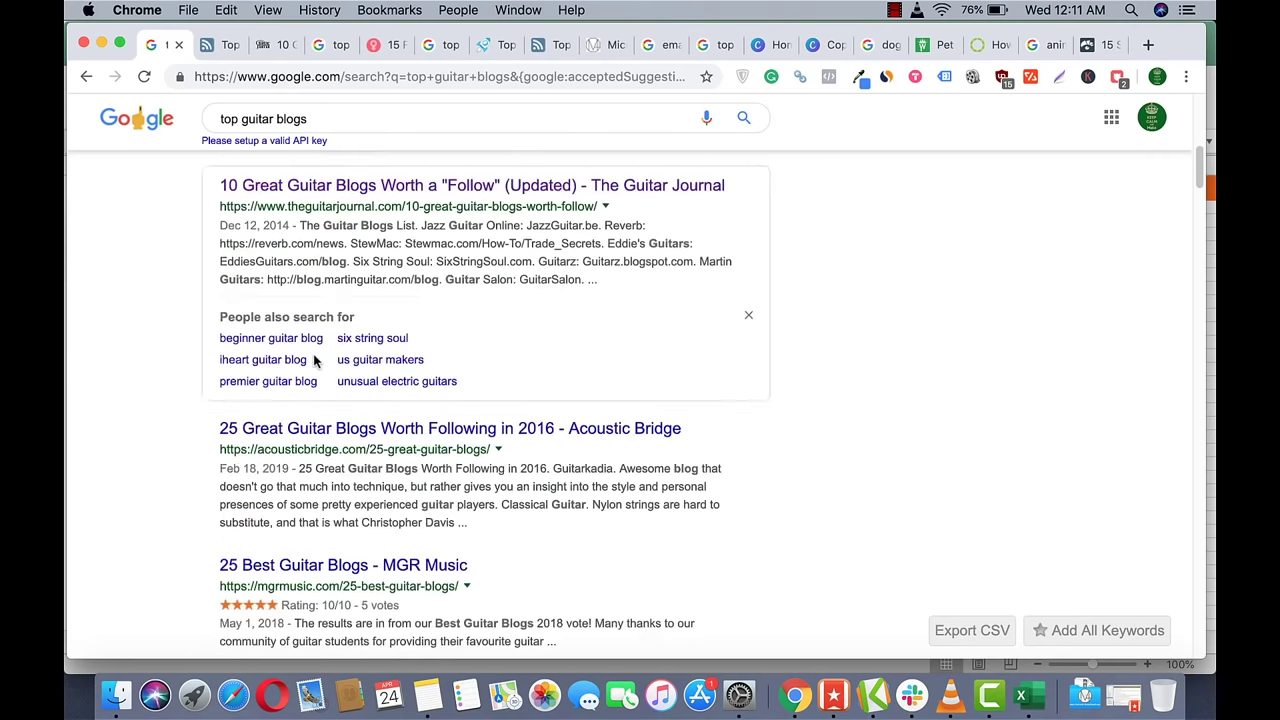
scroll(313, 361, "up", 5)
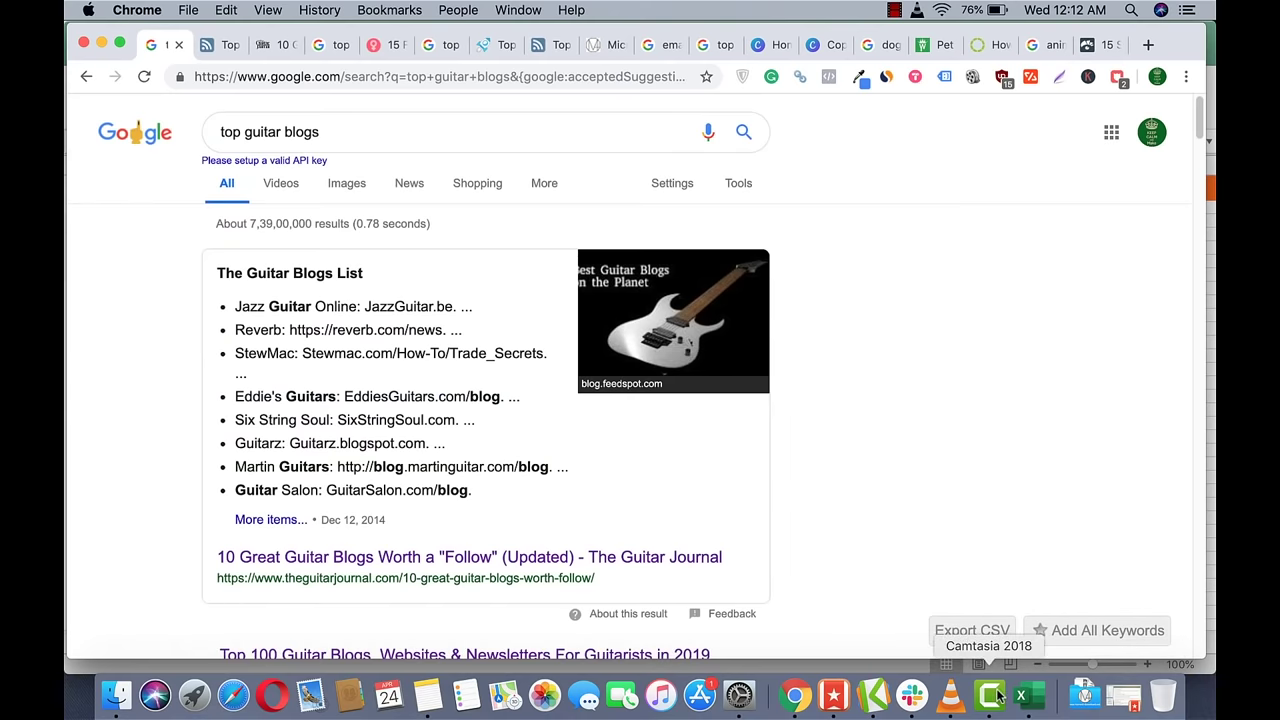
left_click(1030, 695)
left_click(272, 327)
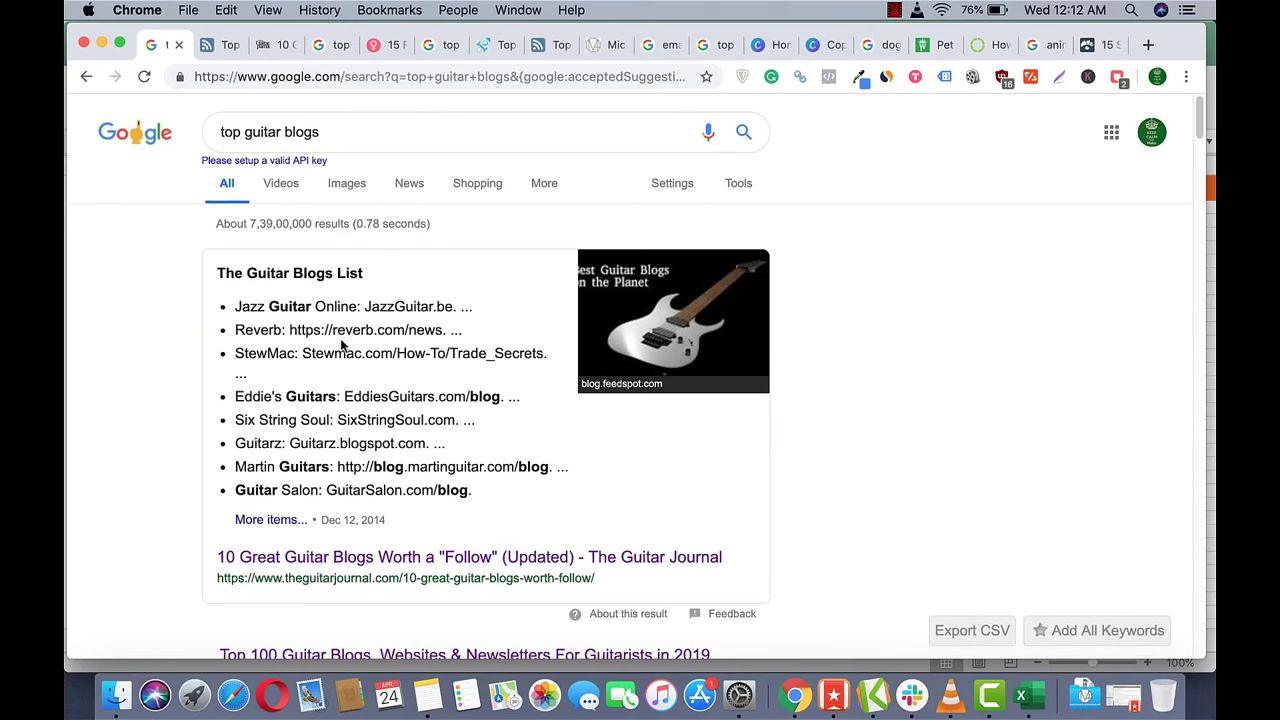
scroll(340, 345, "down", 3)
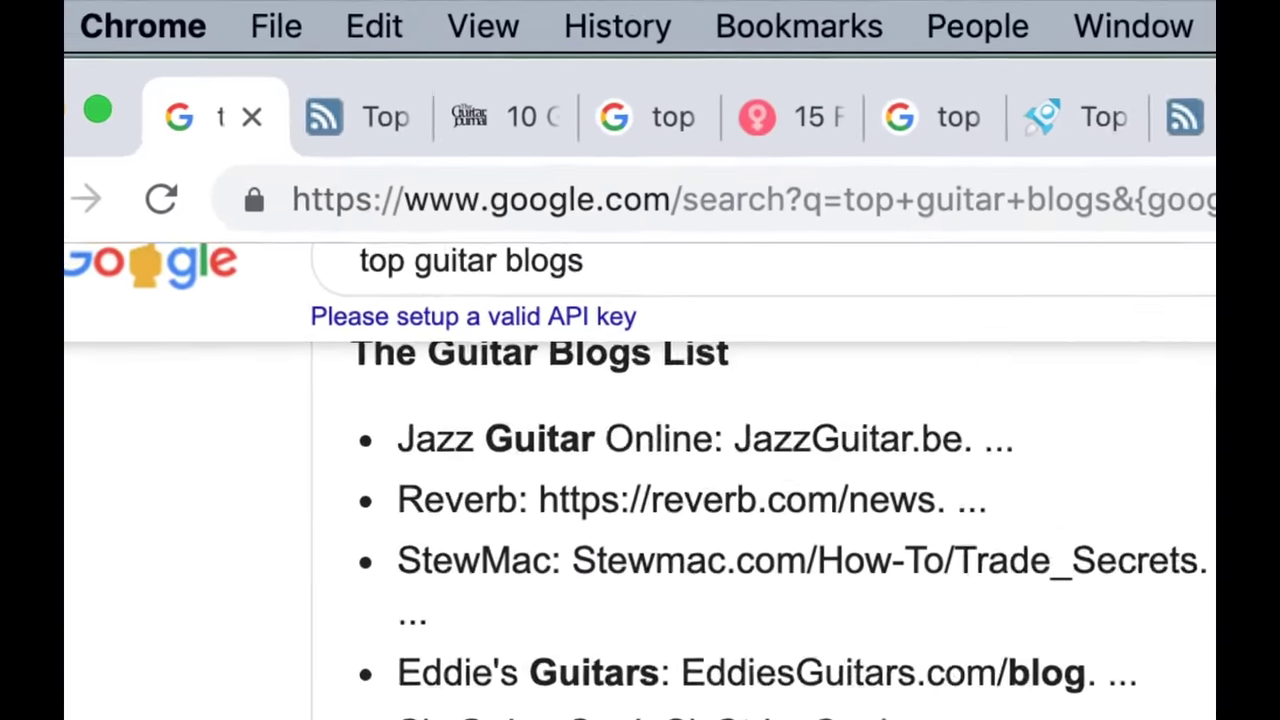
scroll(286, 189, "up", 3)
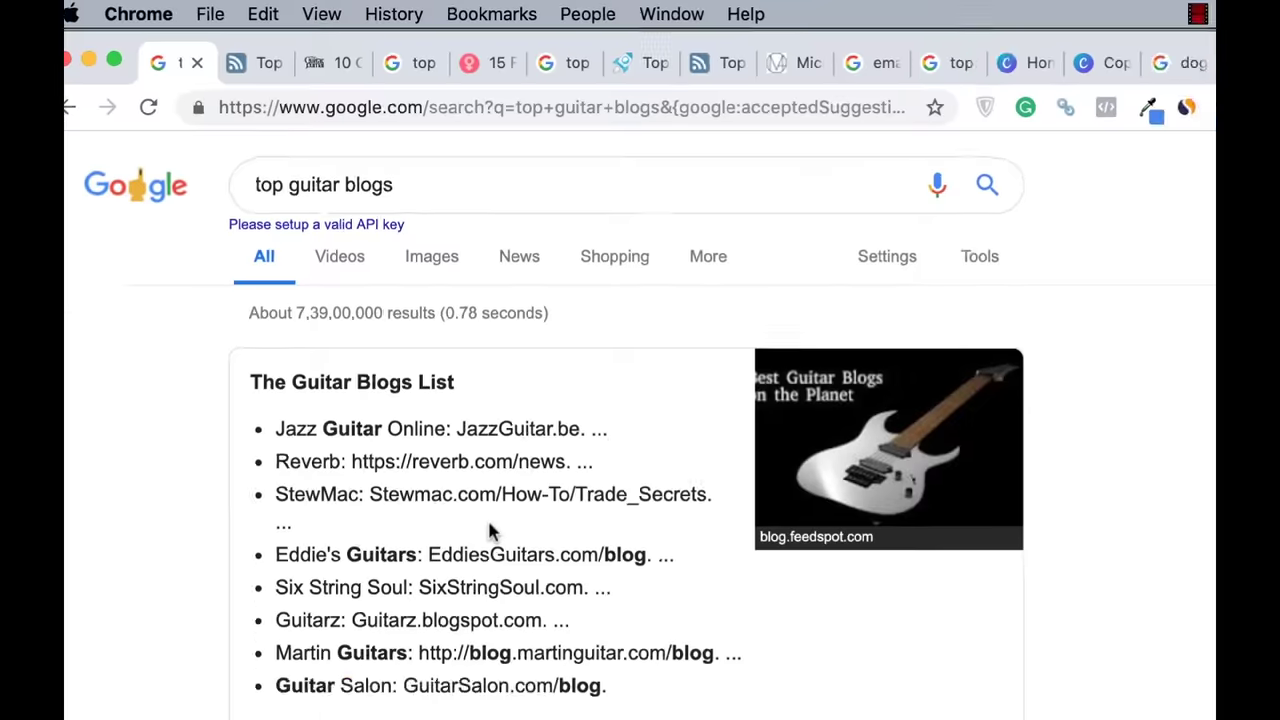
scroll(391, 374, "down", 5)
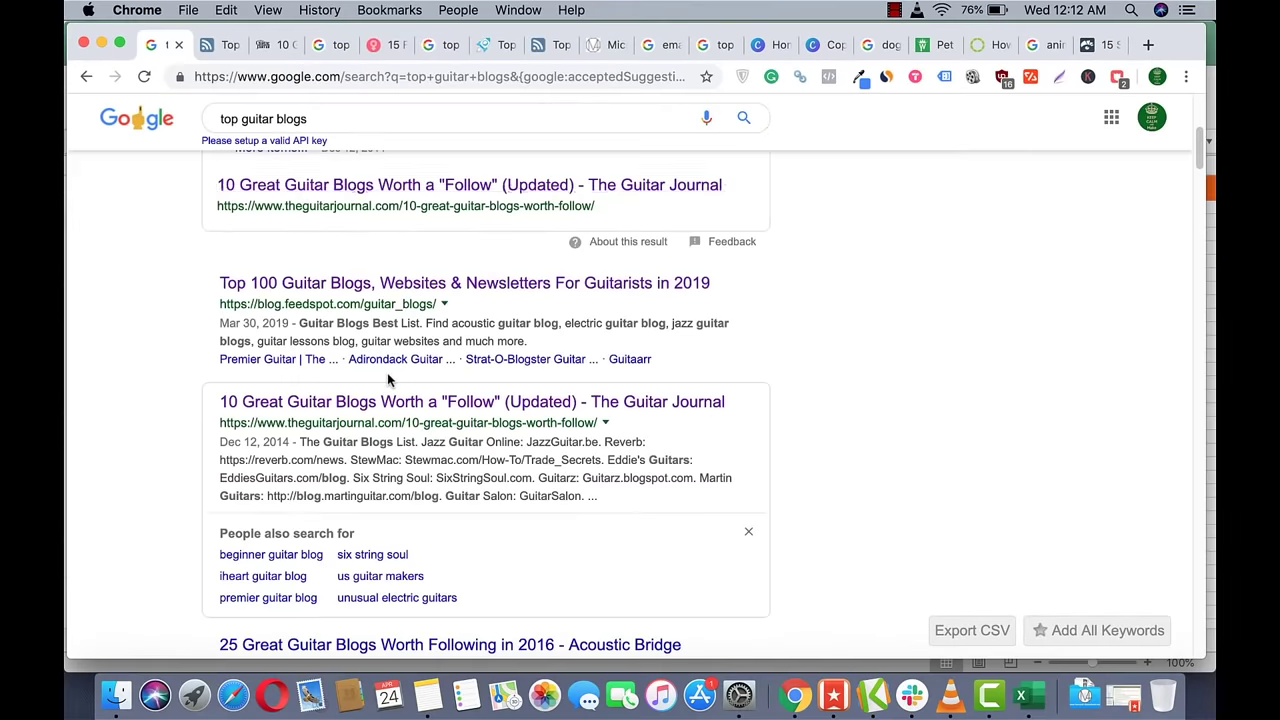
right_click(297, 286)
left_click(320, 290)
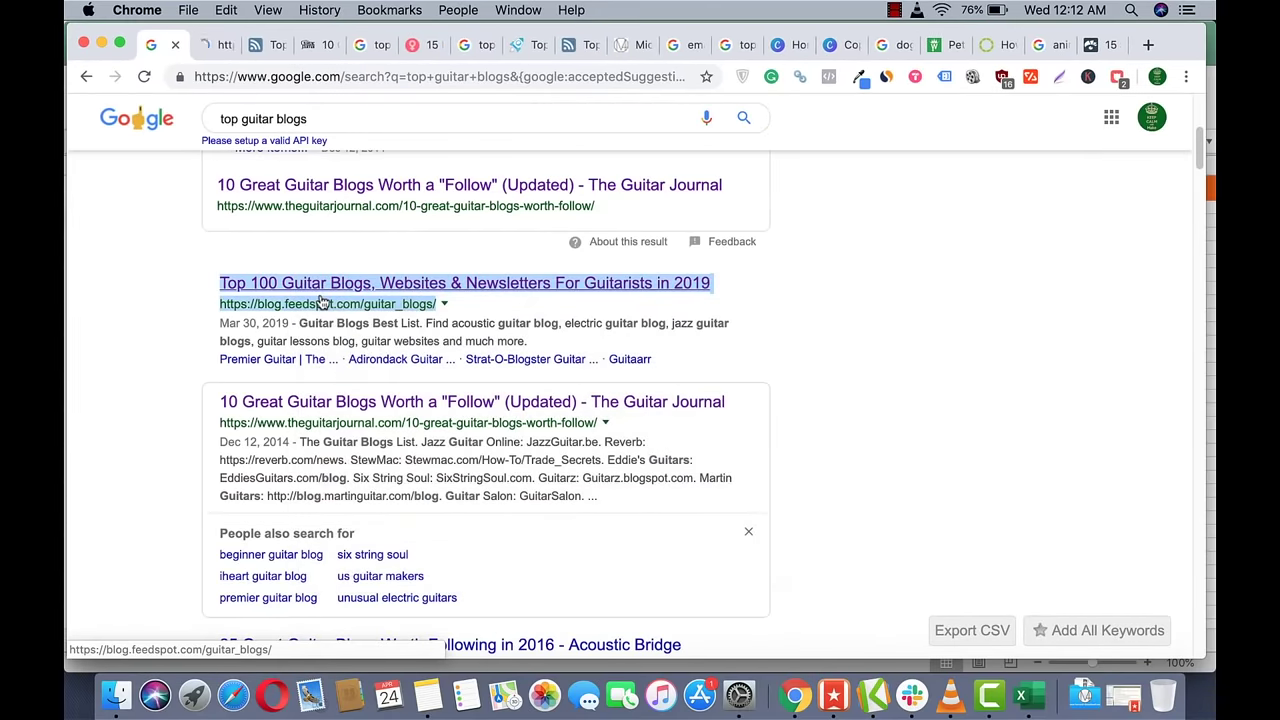
right_click(315, 403)
left_click(398, 372)
key("ctrl+Tab")
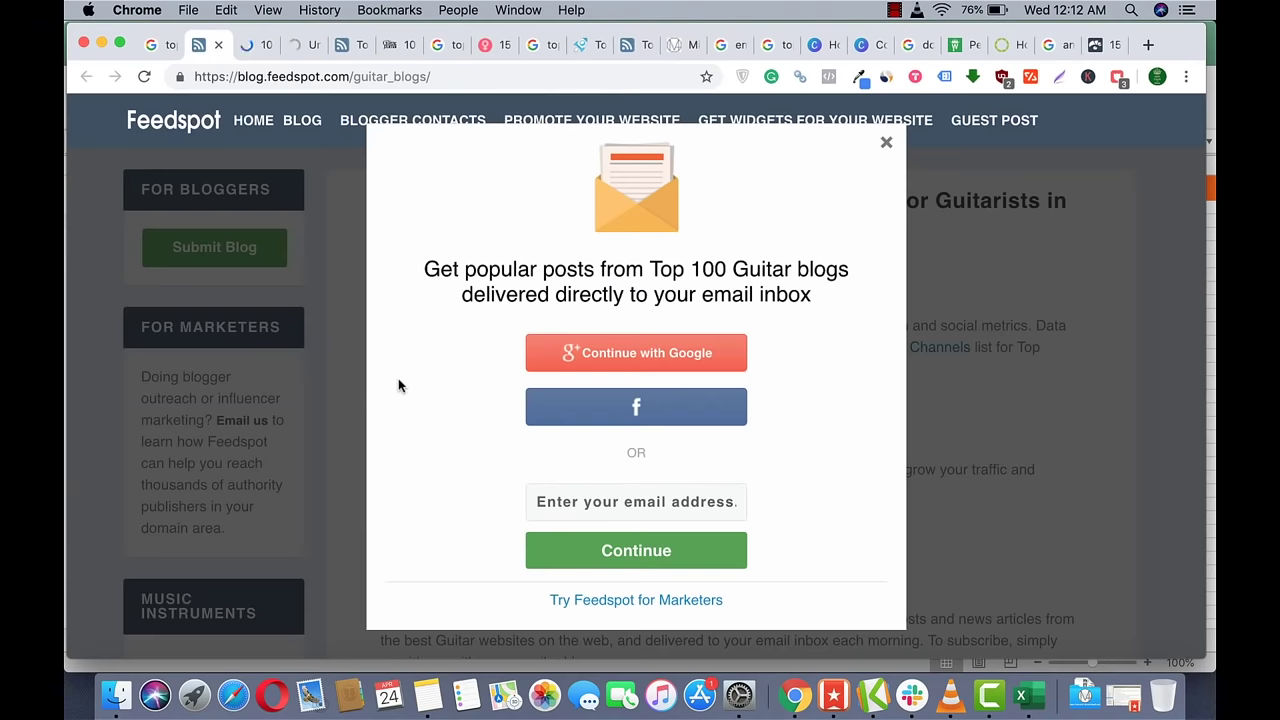
left_click(888, 146)
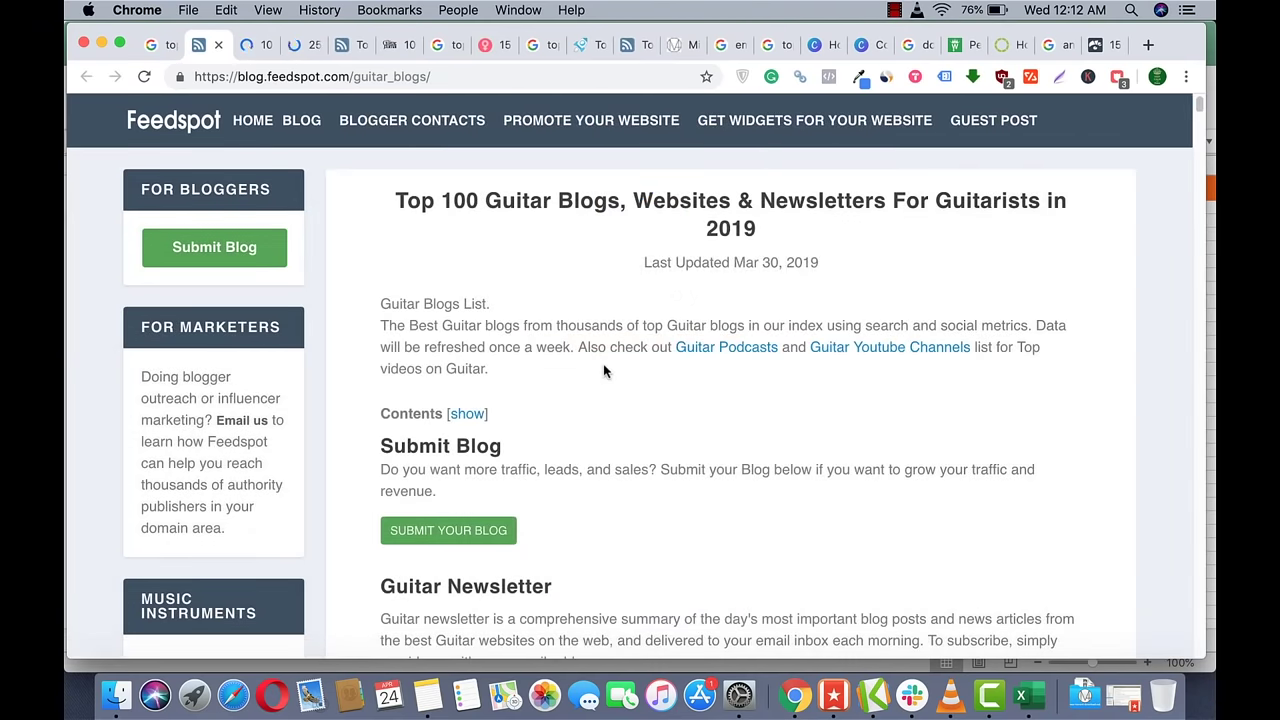
Find the first blog in Feedspot's guitar list and check the URL and Site Type columns in the Excel spreadsheet Top Experts Campaign.
scroll(603, 363, "down", 10)
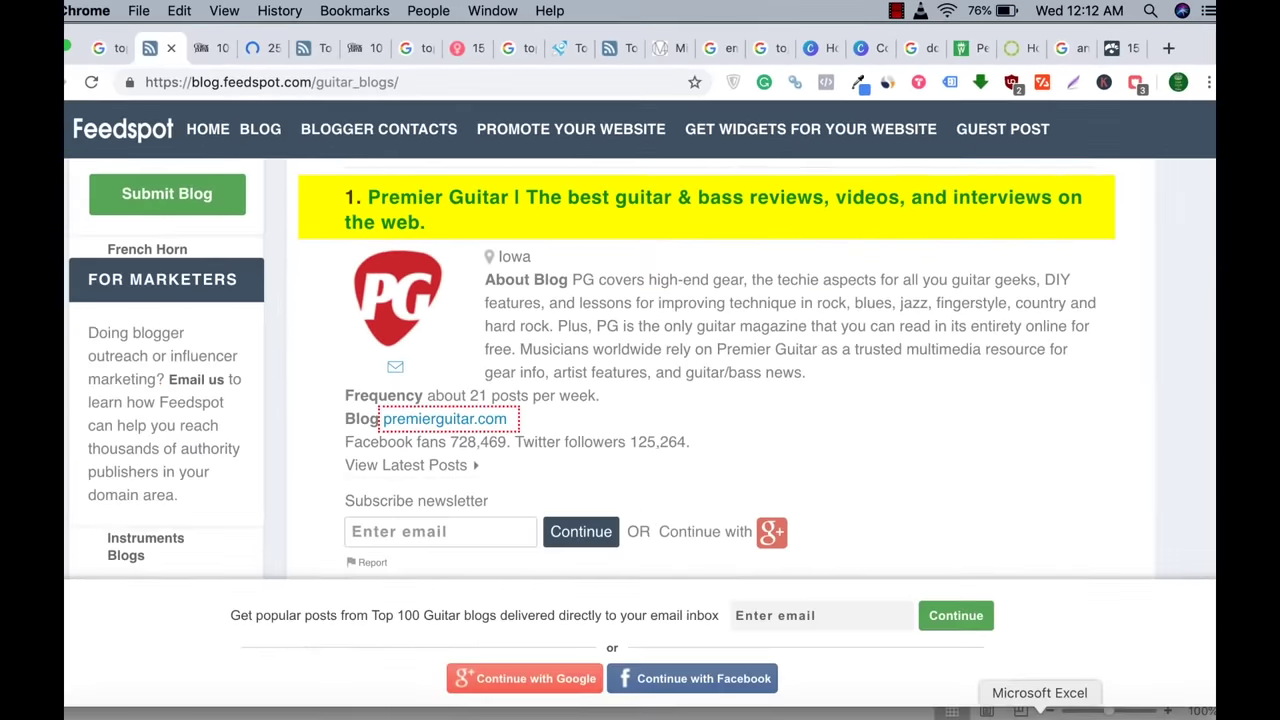
left_click(1020, 695)
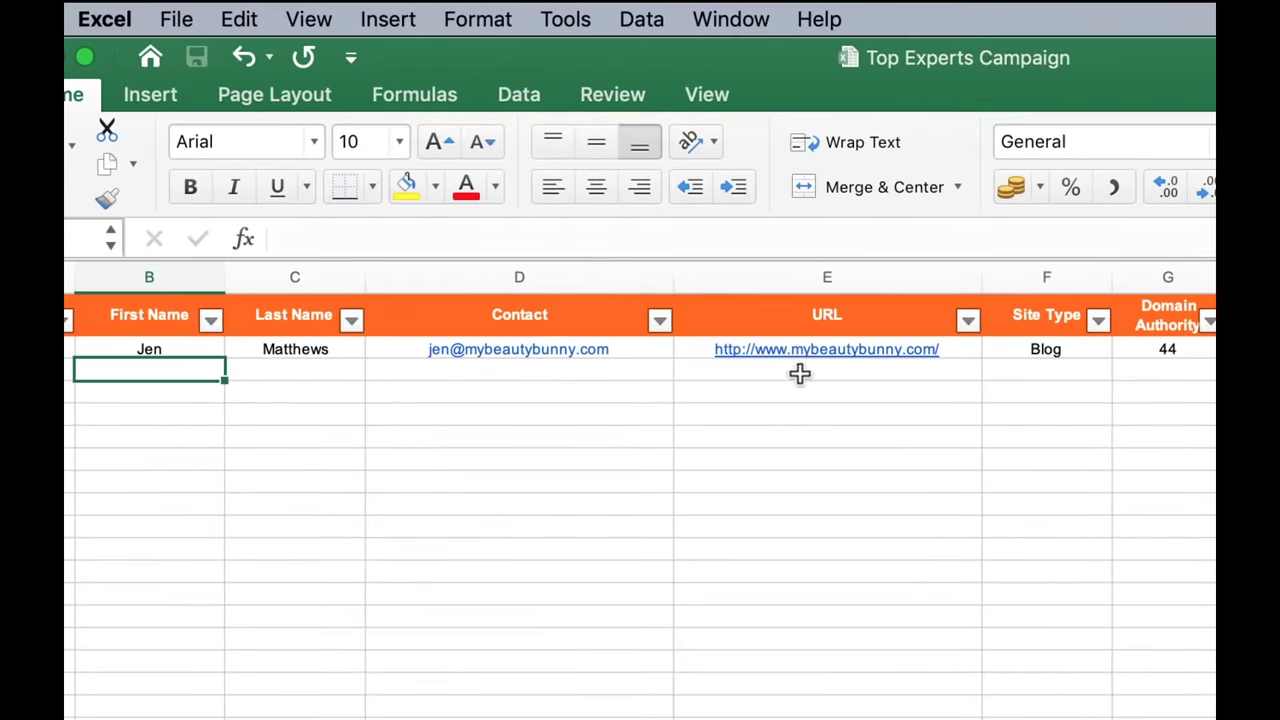
left_click(549, 219)
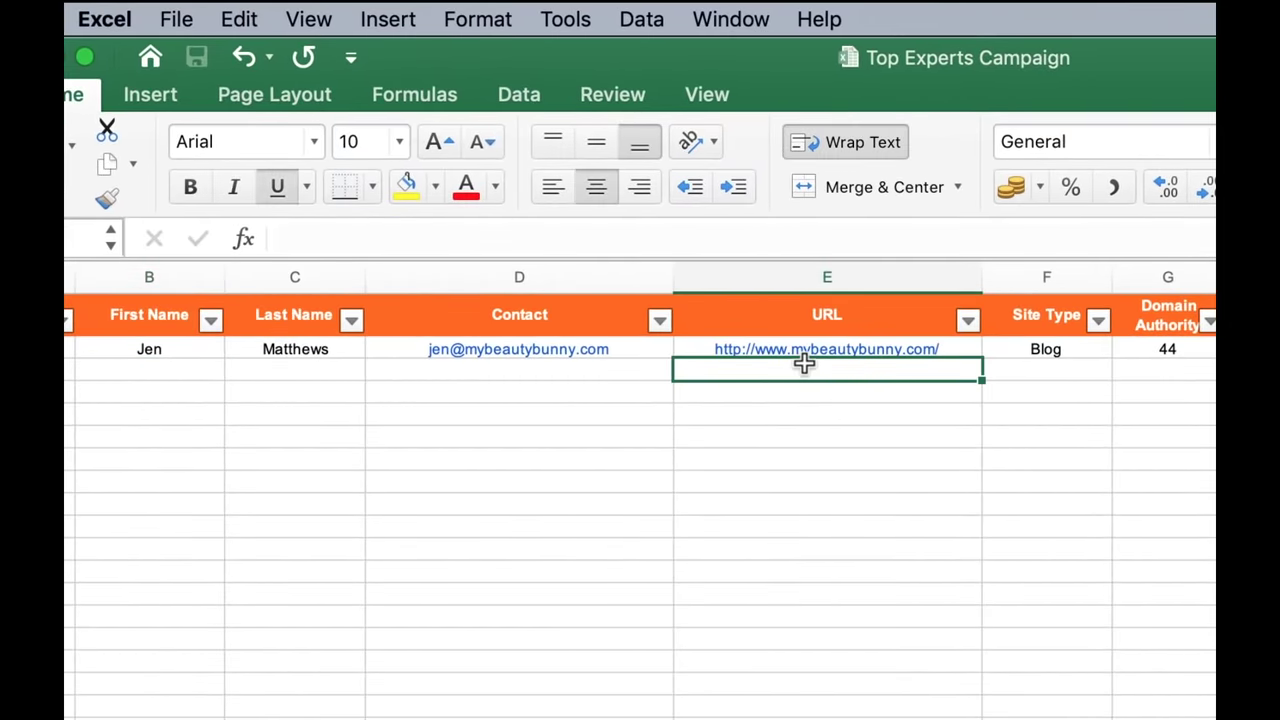
left_click(1049, 370)
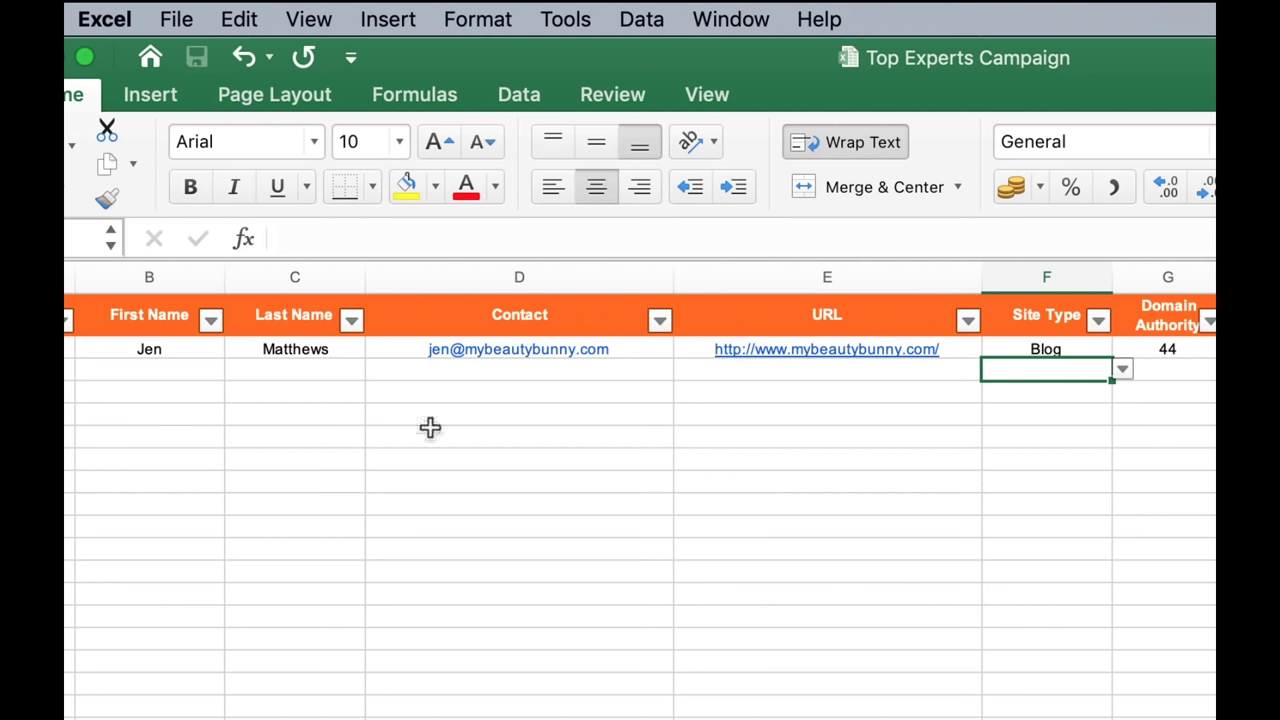
key("super+Tab")
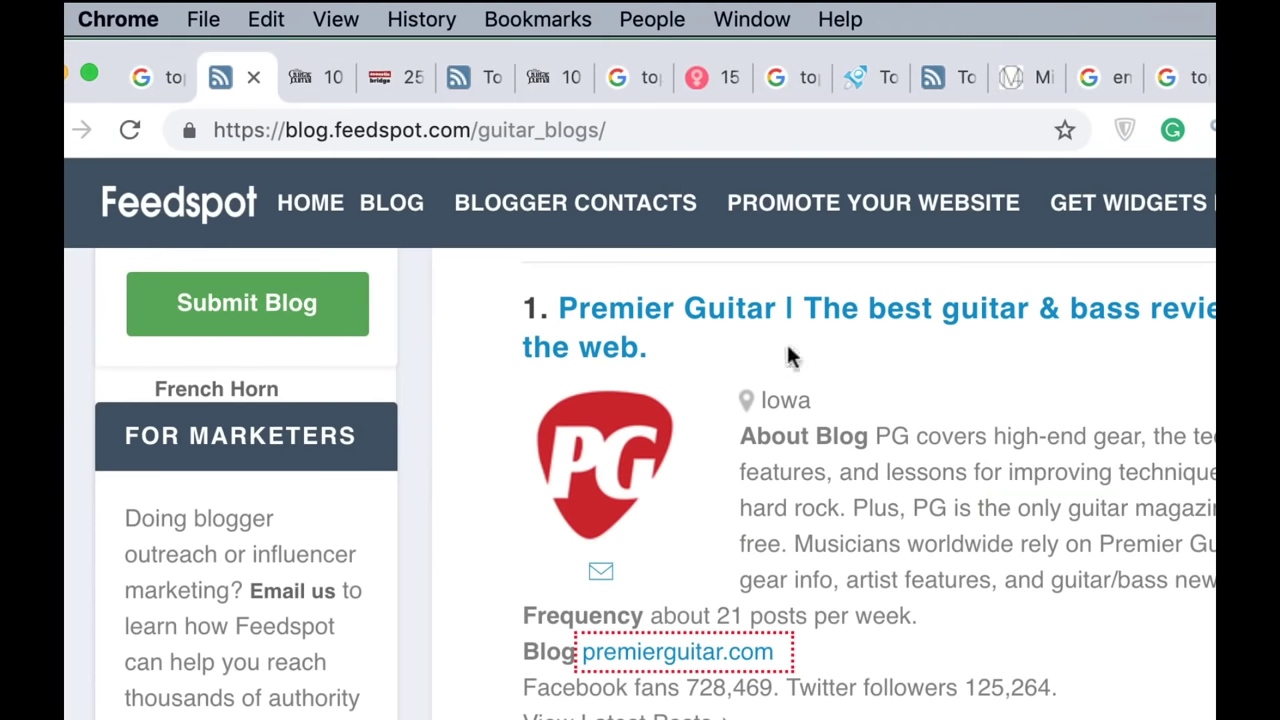
Open Feedspot's Premier Guitar entry and the premierguitar.com website in new tabs, dismissing the email sign-up popup.
left_click(651, 314)
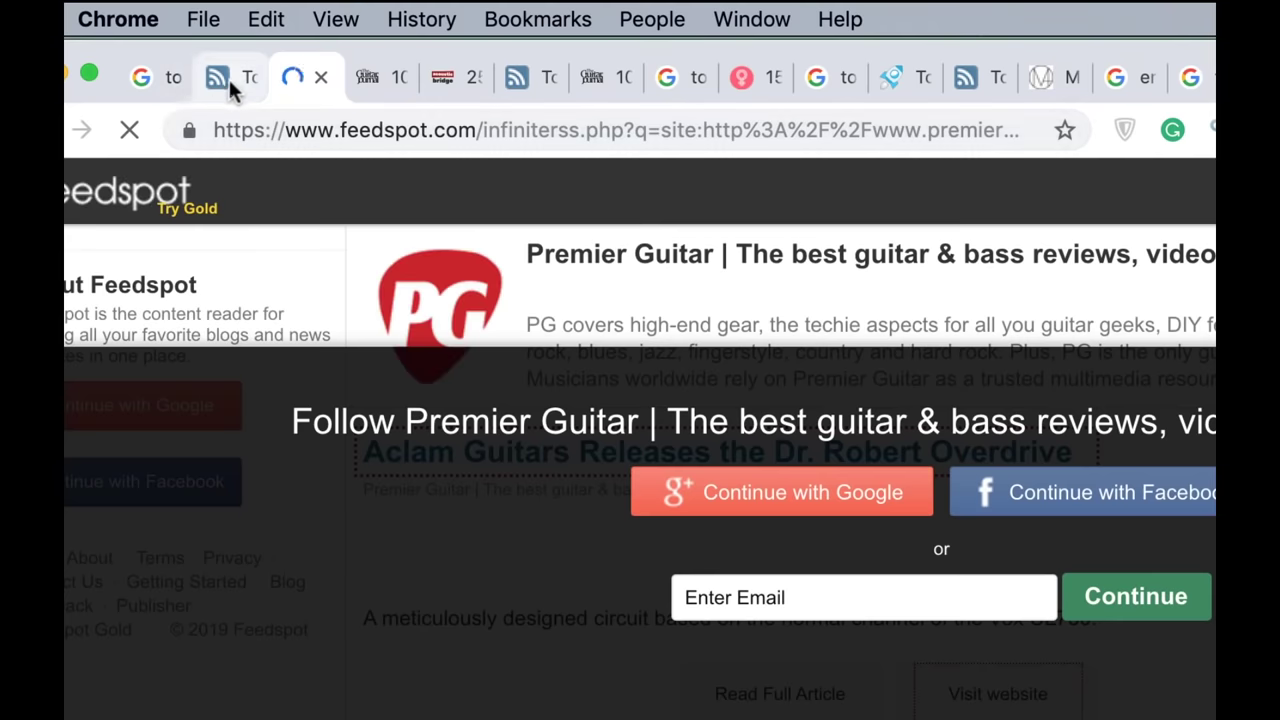
left_click(229, 79)
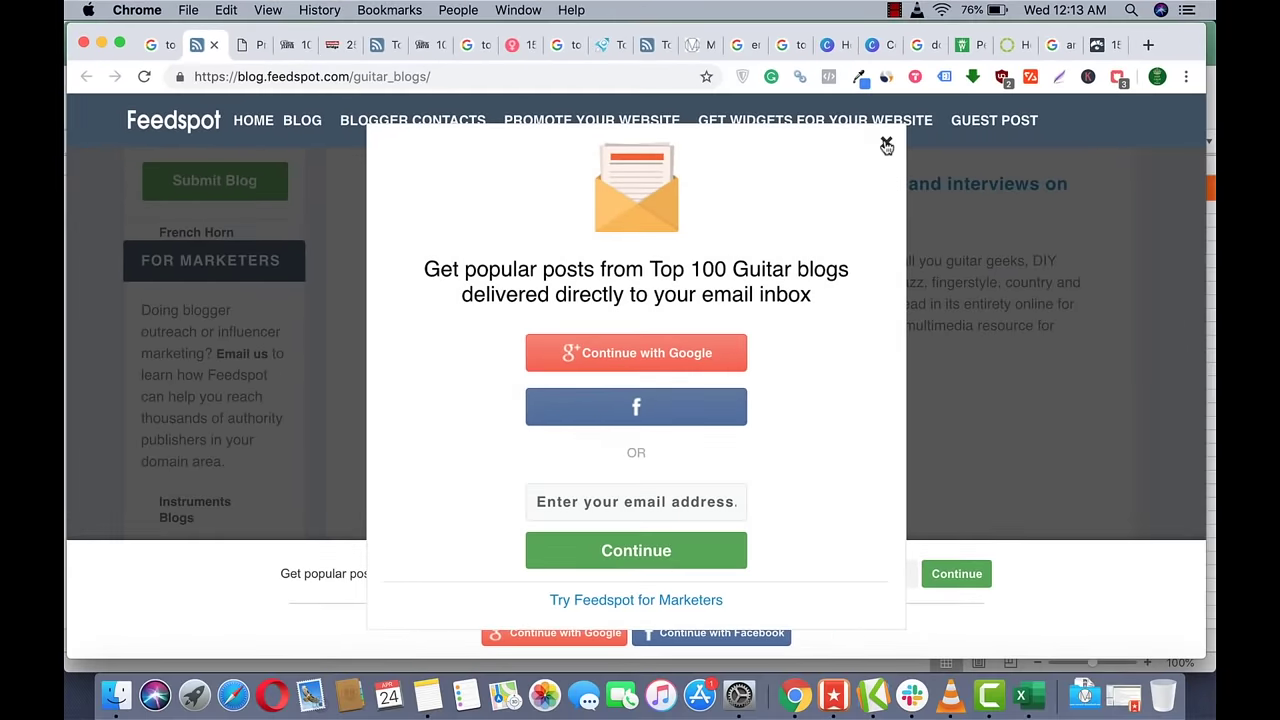
left_click(972, 159)
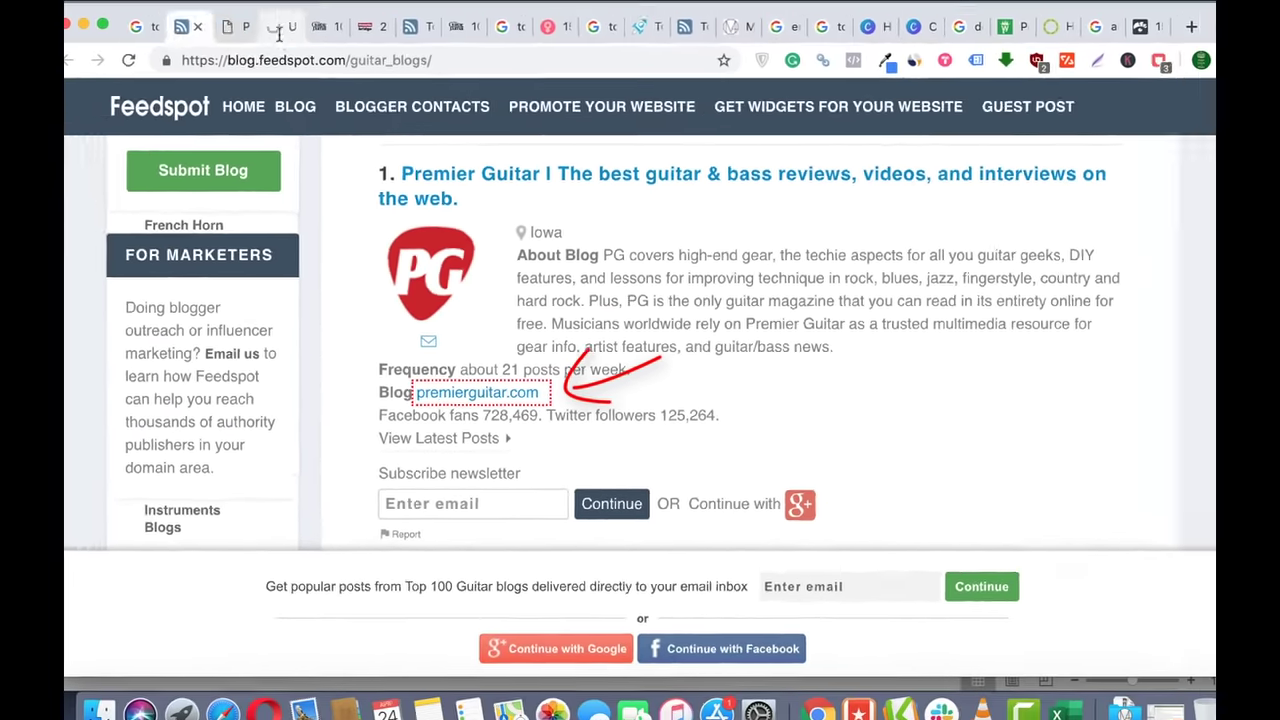
left_click(466, 430)
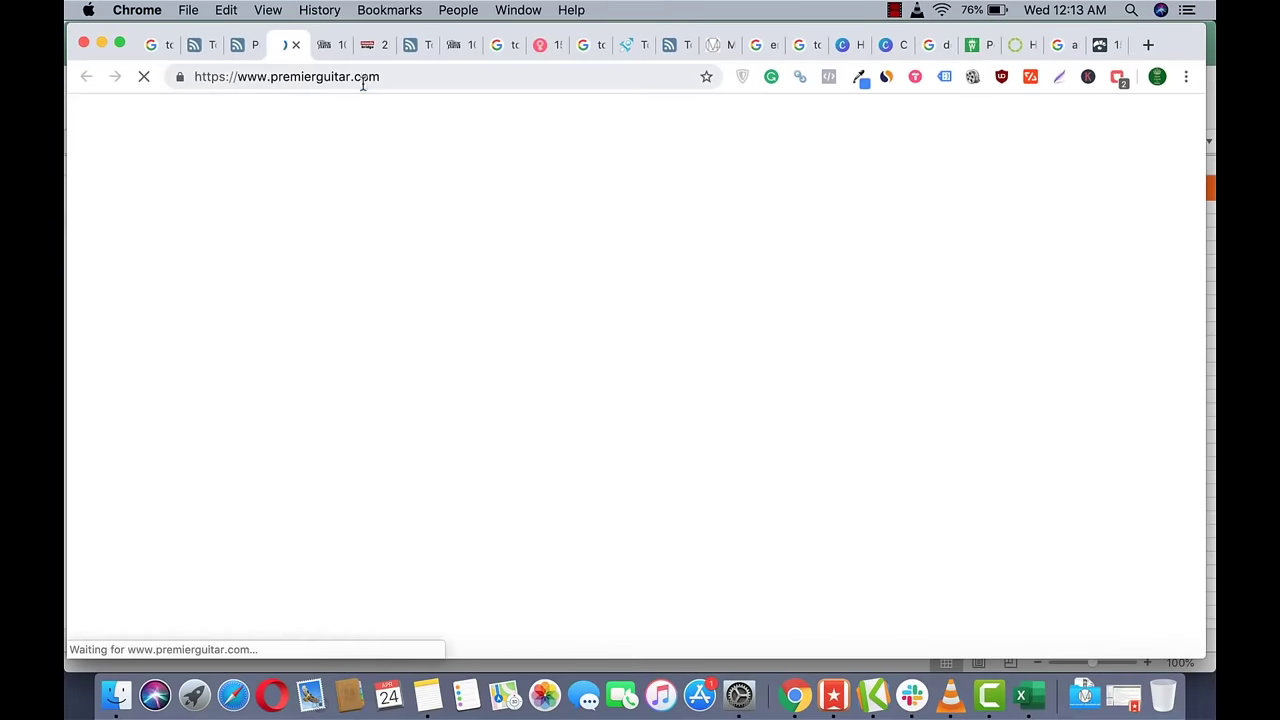
left_click(365, 80)
key("super+c")
key("super+Tab")
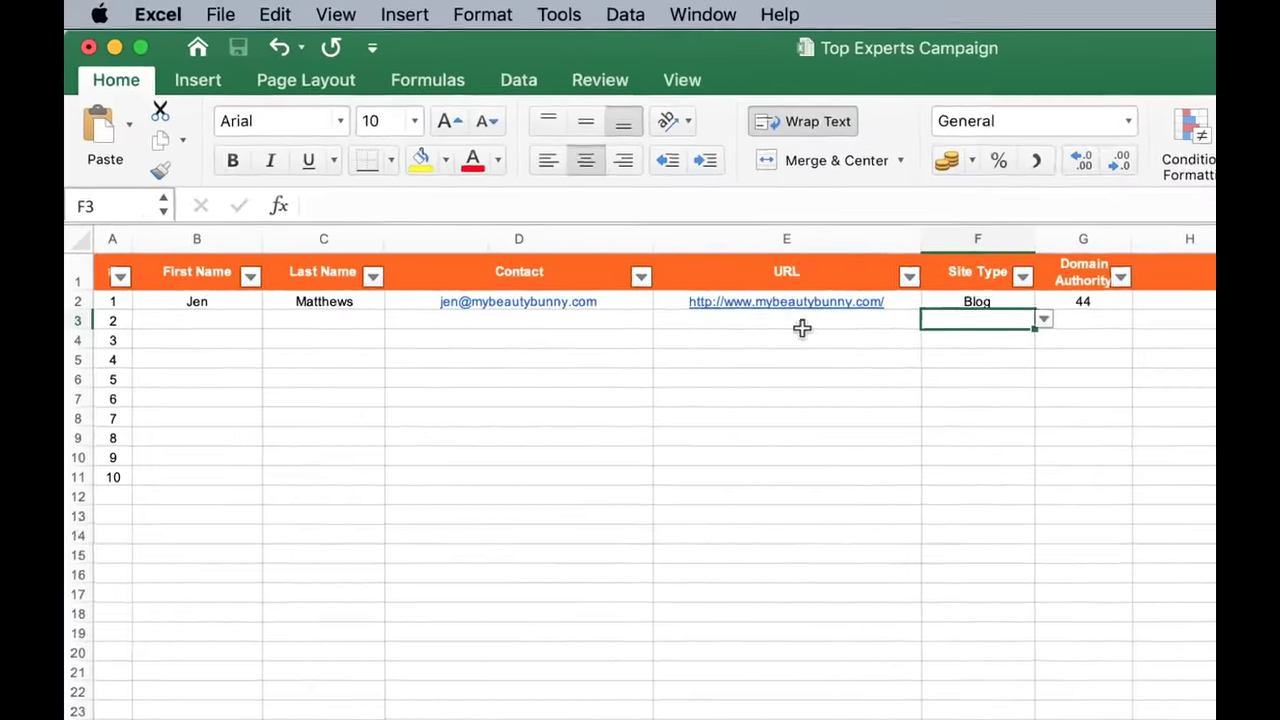
left_click(600, 230)
key("super+v")
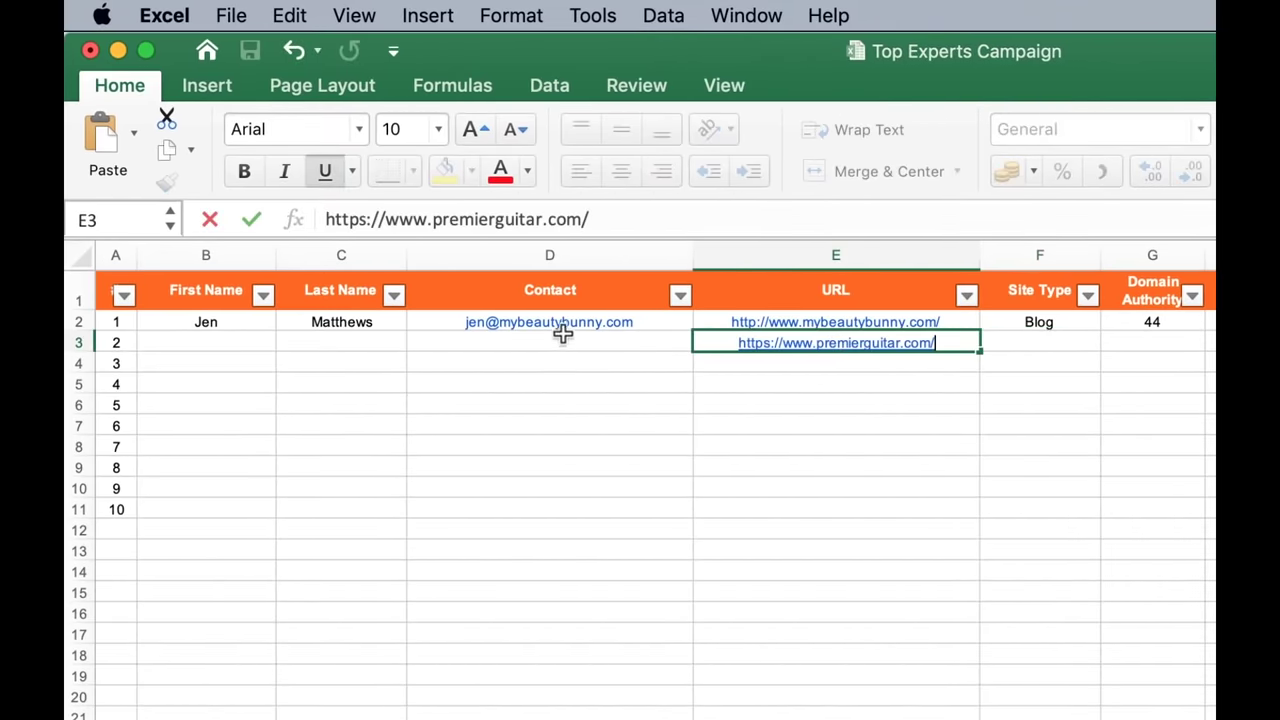
left_click(560, 344)
Switch to Chrome, open Email Hunter from the "email hunter chrome" results and add the extension to Chrome.
key("super+Tab")
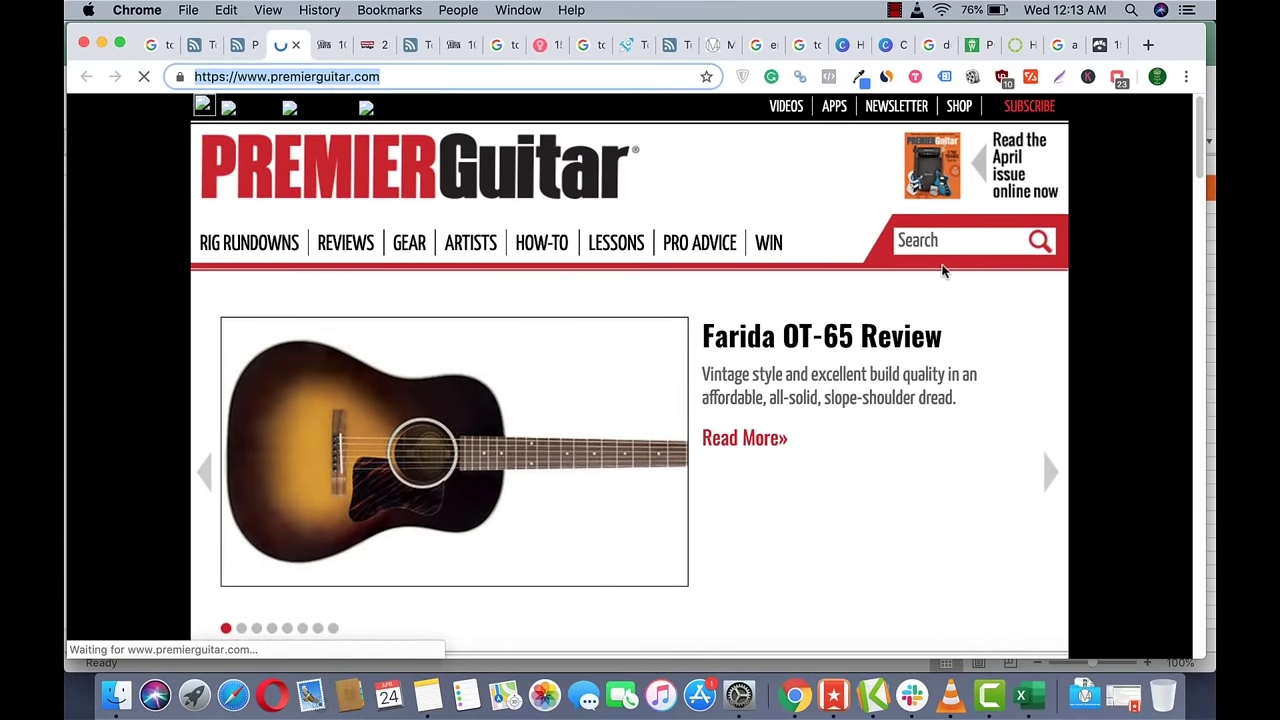
left_click(766, 50)
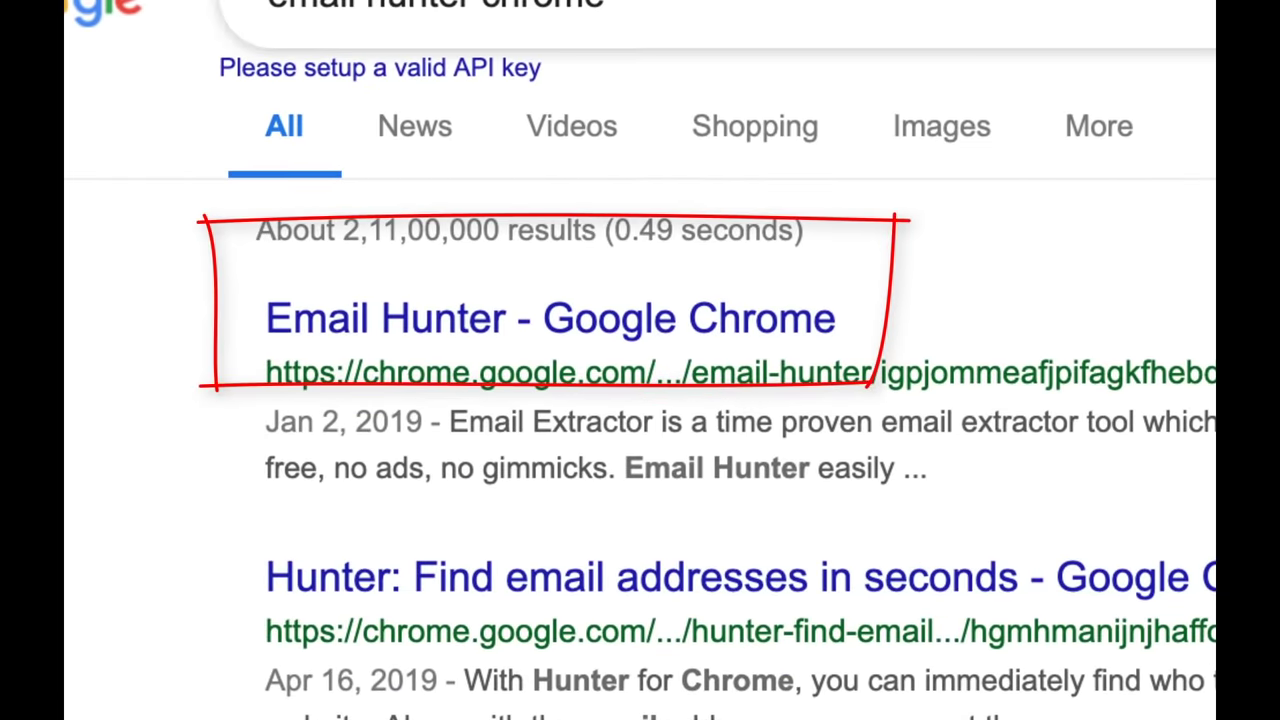
left_click(578, 318)
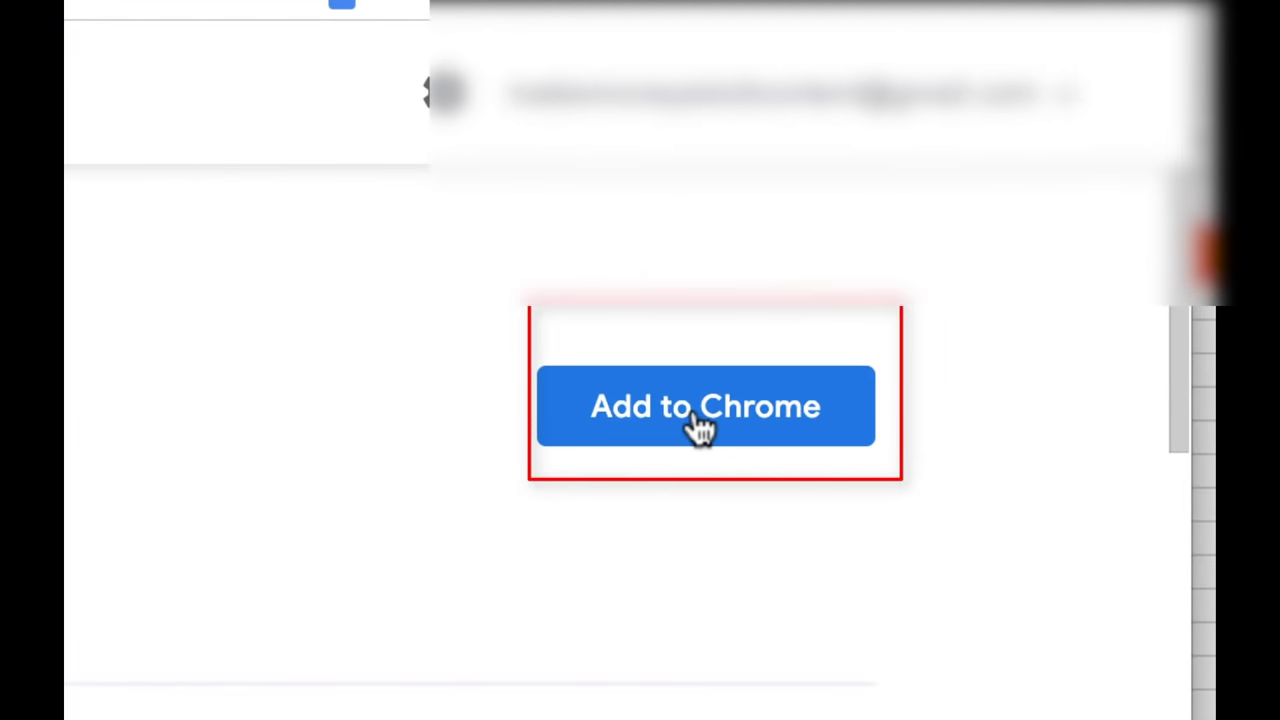
left_click(700, 428)
left_click(671, 309)
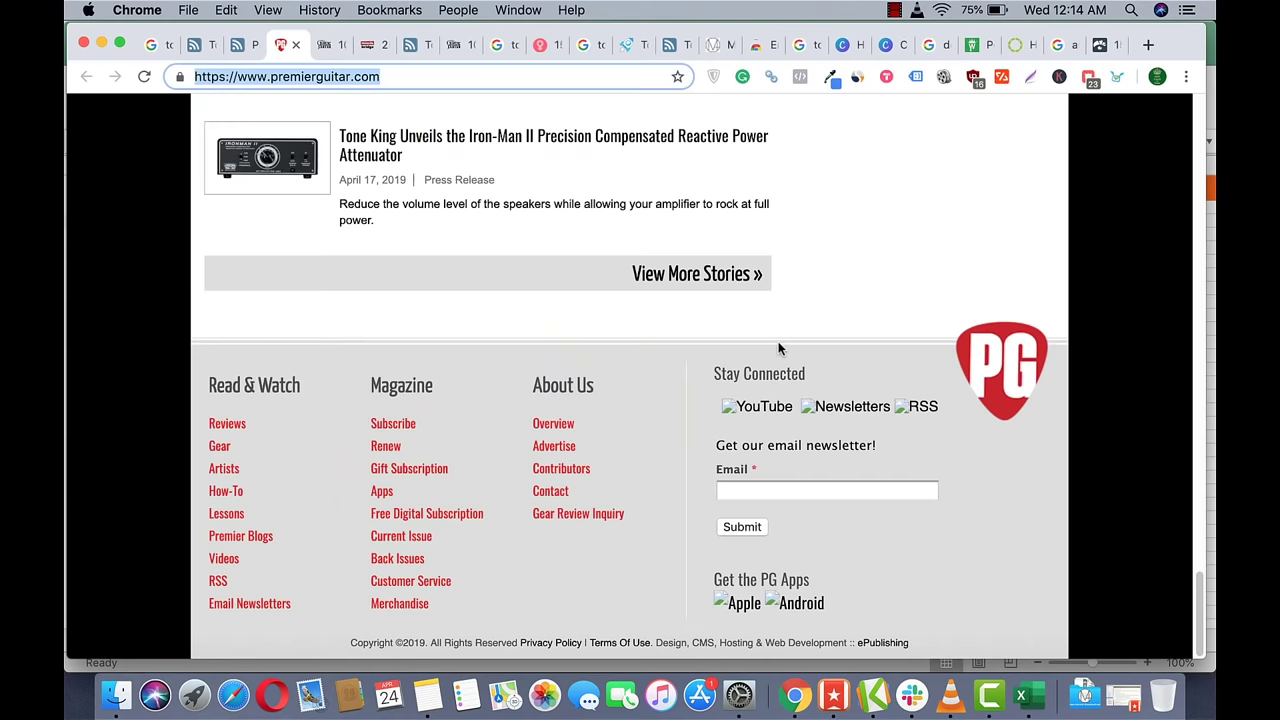
Search the Premier Guitar homepage for "contact" and open its Contact page.
scroll(778, 341, "up", 15)
scroll(782, 345, "up", 3)
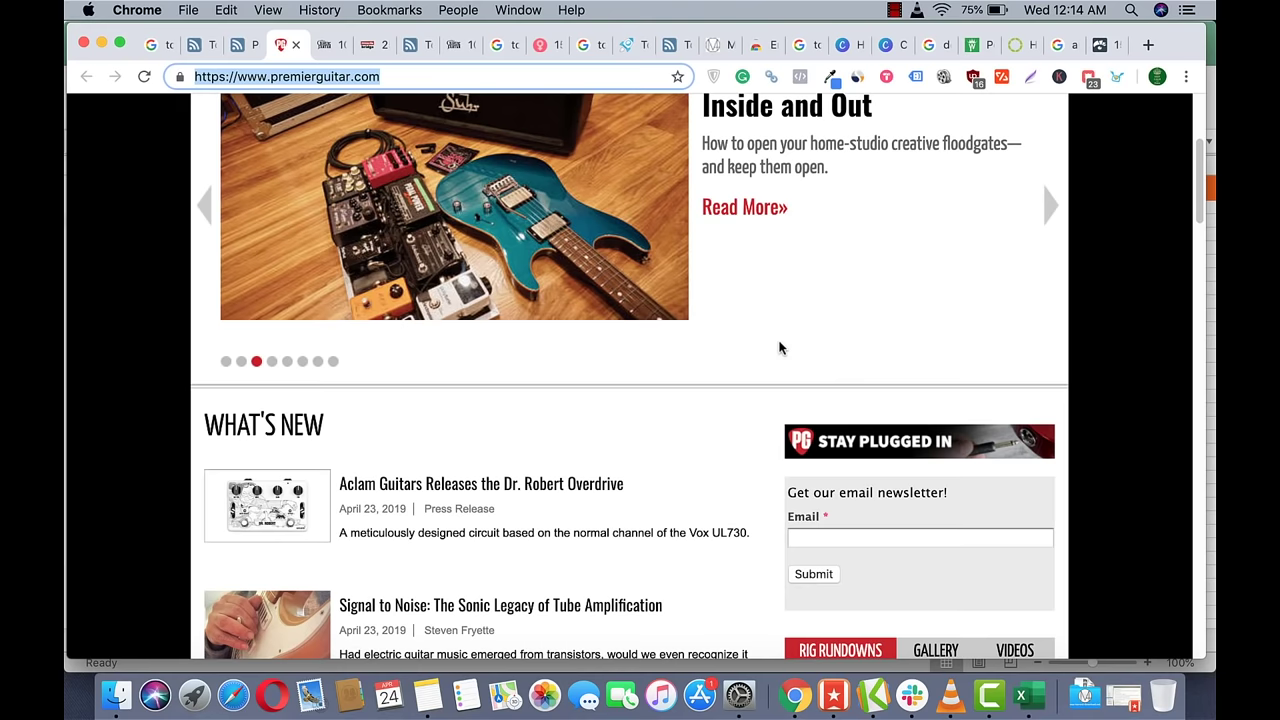
key("super+f")
type("contact")
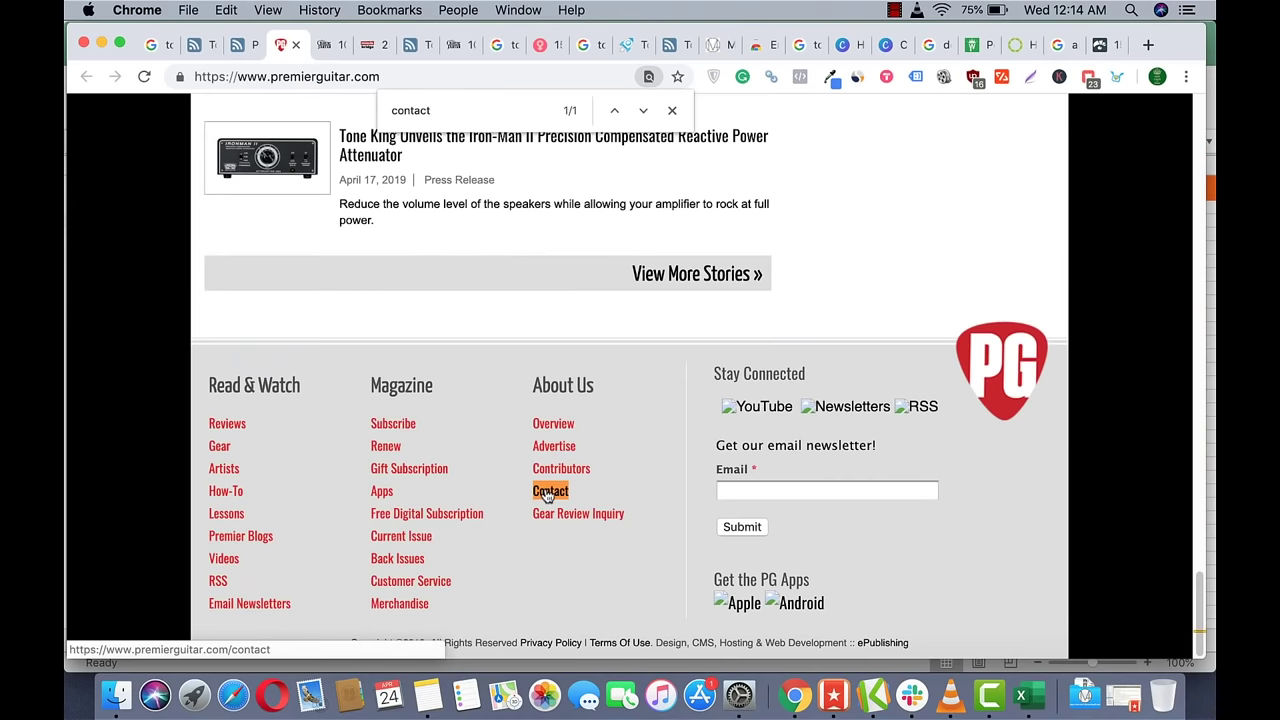
left_click(550, 490)
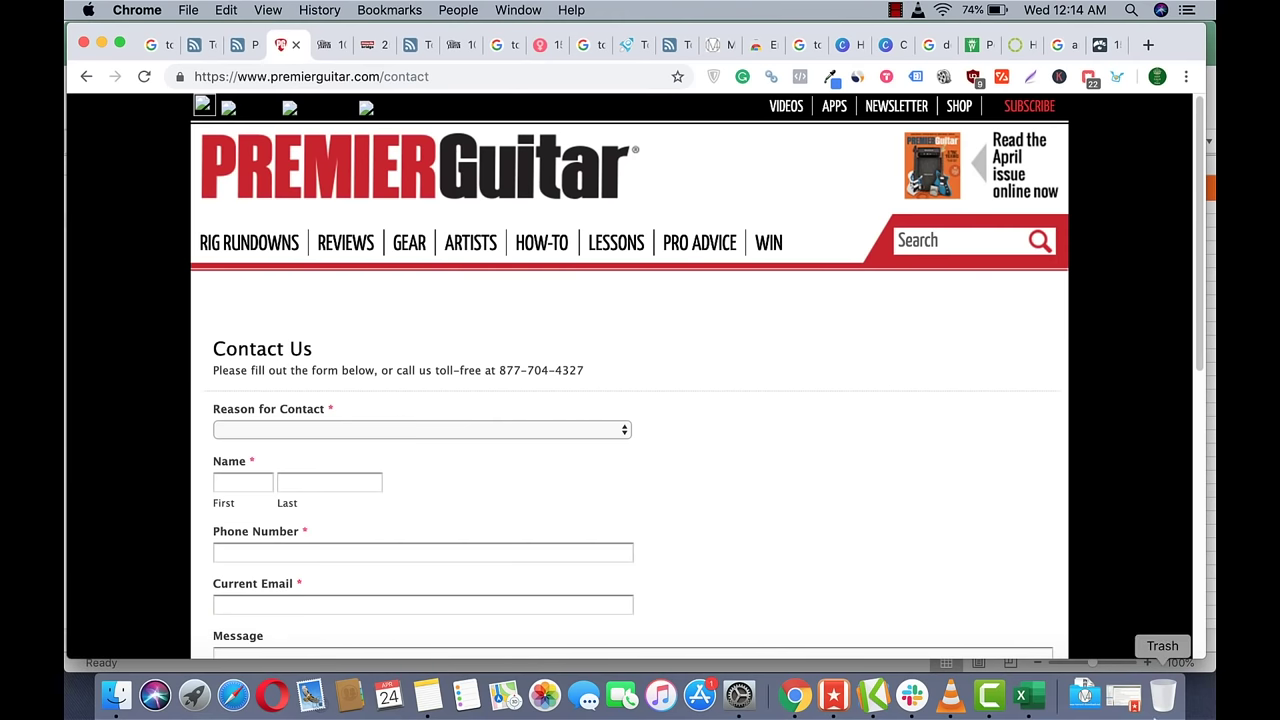
Check the second blog's Contact cell in Excel and look through more entries in Feedspot's guitar blog list.
left_click(1030, 695)
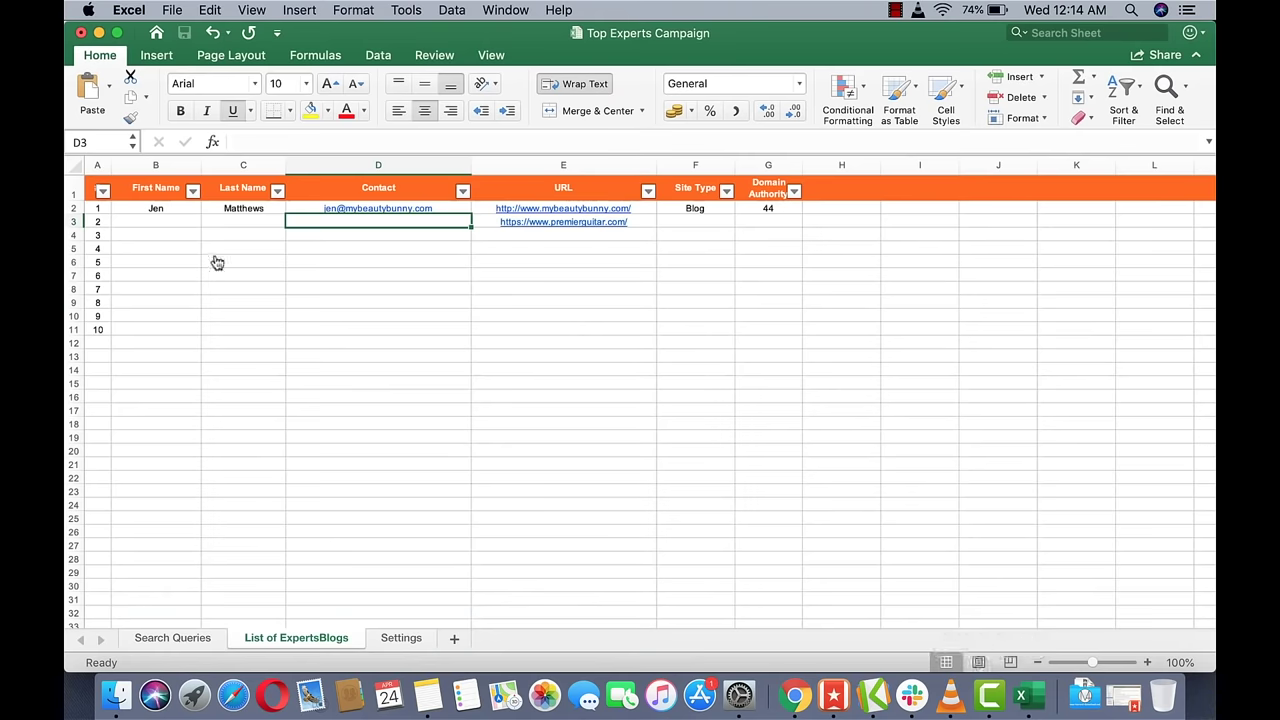
key("super+Tab")
left_click(204, 46)
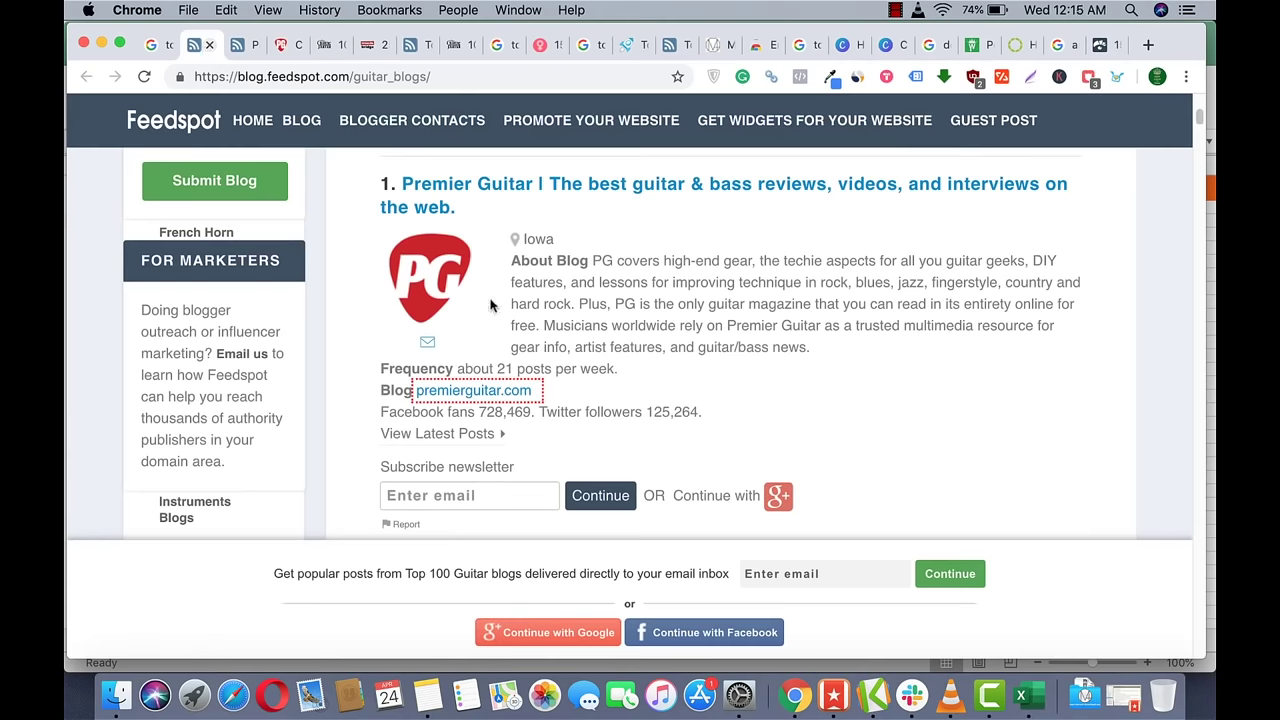
scroll(490, 303, "up", 5)
scroll(491, 297, "down", 20)
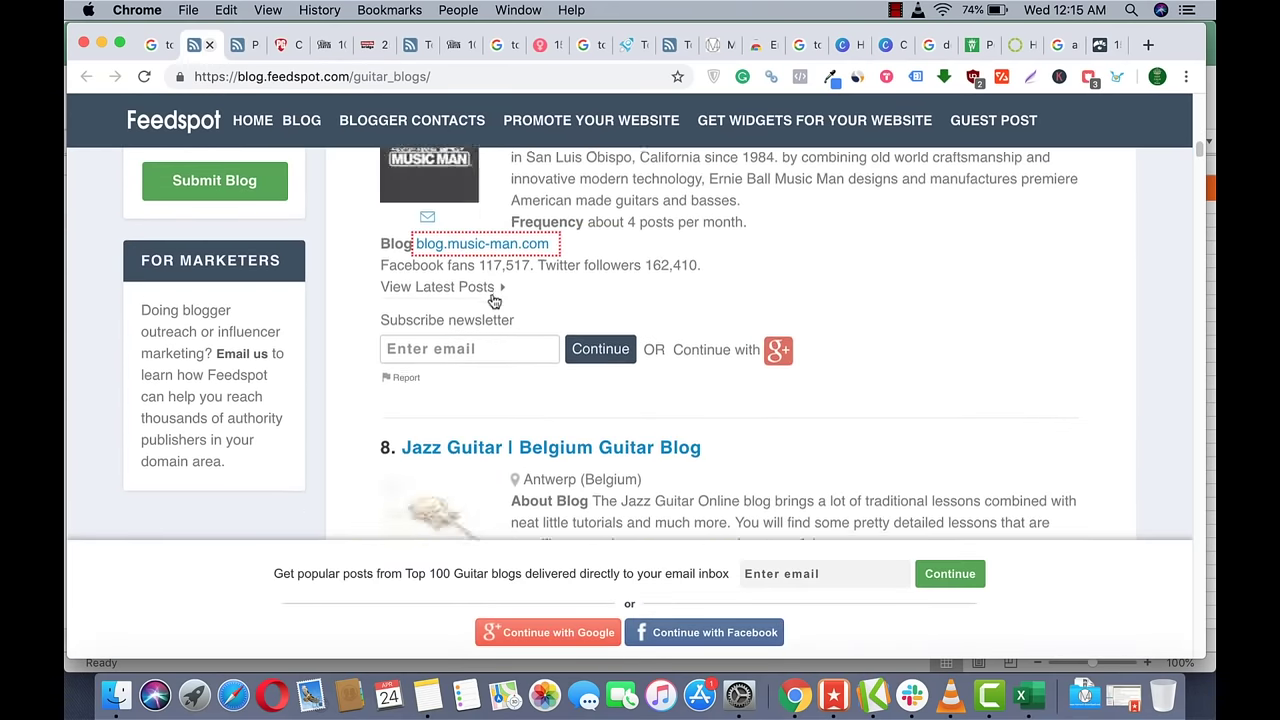
scroll(493, 299, "down", 6)
key("super+Tab")
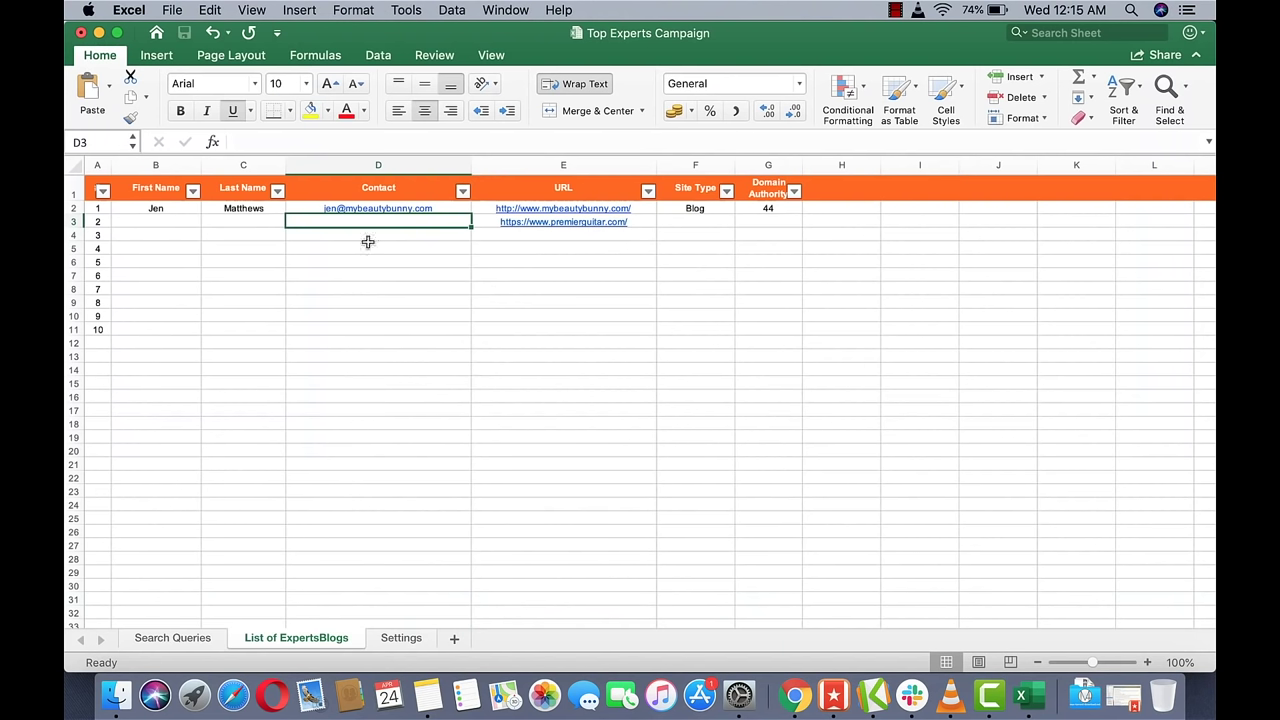
Review Premier Guitar's contact page and Guitar Journal's "10 Great Guitar Blogs" article, and check the spreadsheet's empty Contact rows.
key("super+Tab")
left_click(281, 45)
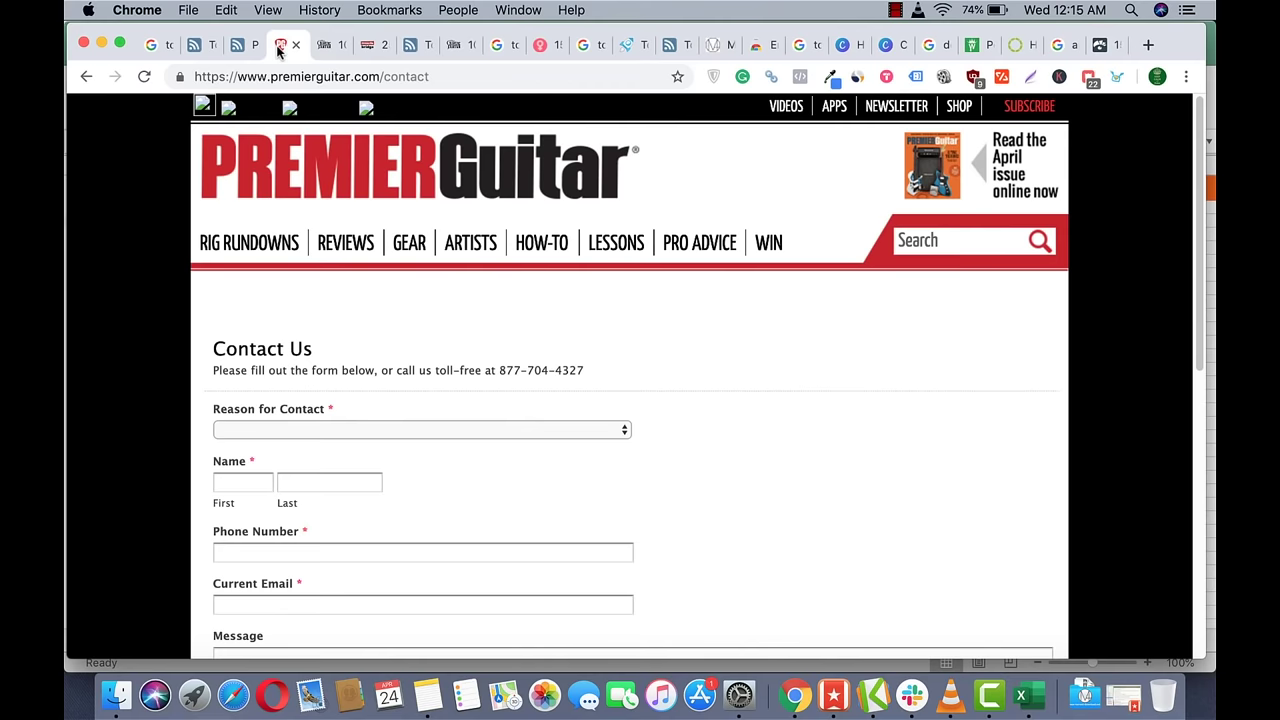
left_click(324, 45)
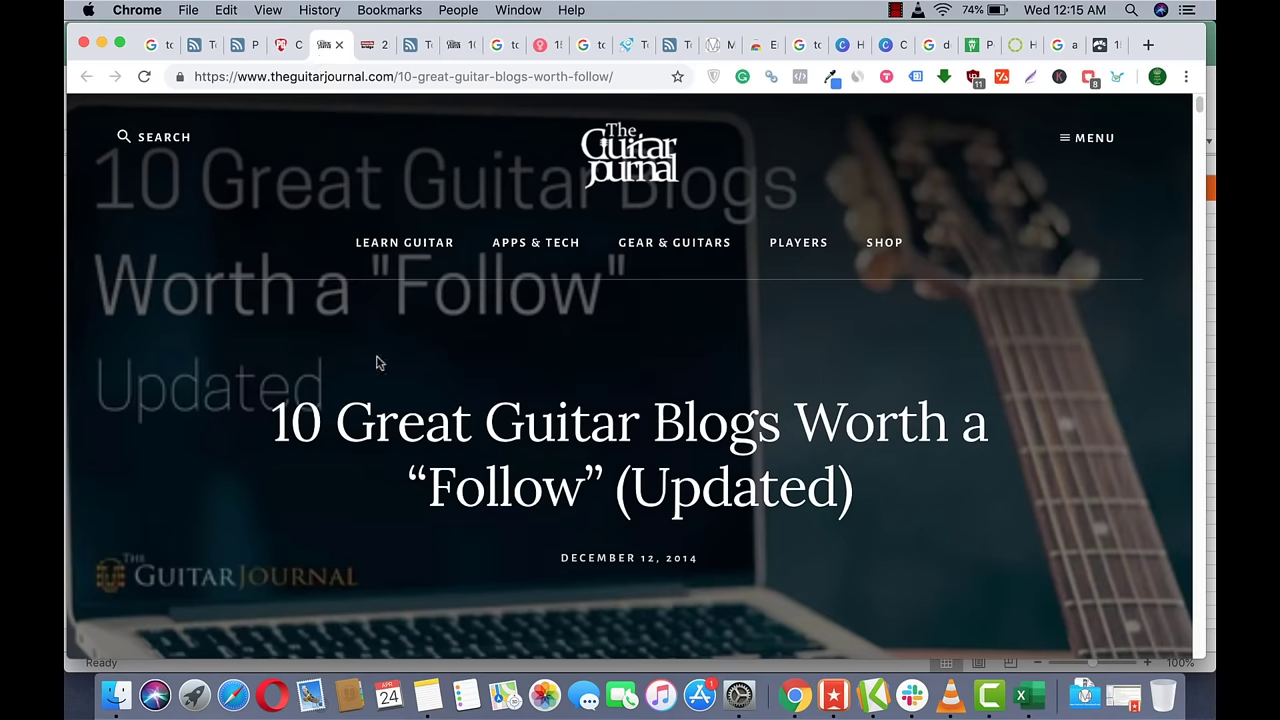
scroll(379, 362, "down", 10)
key("super+Tab")
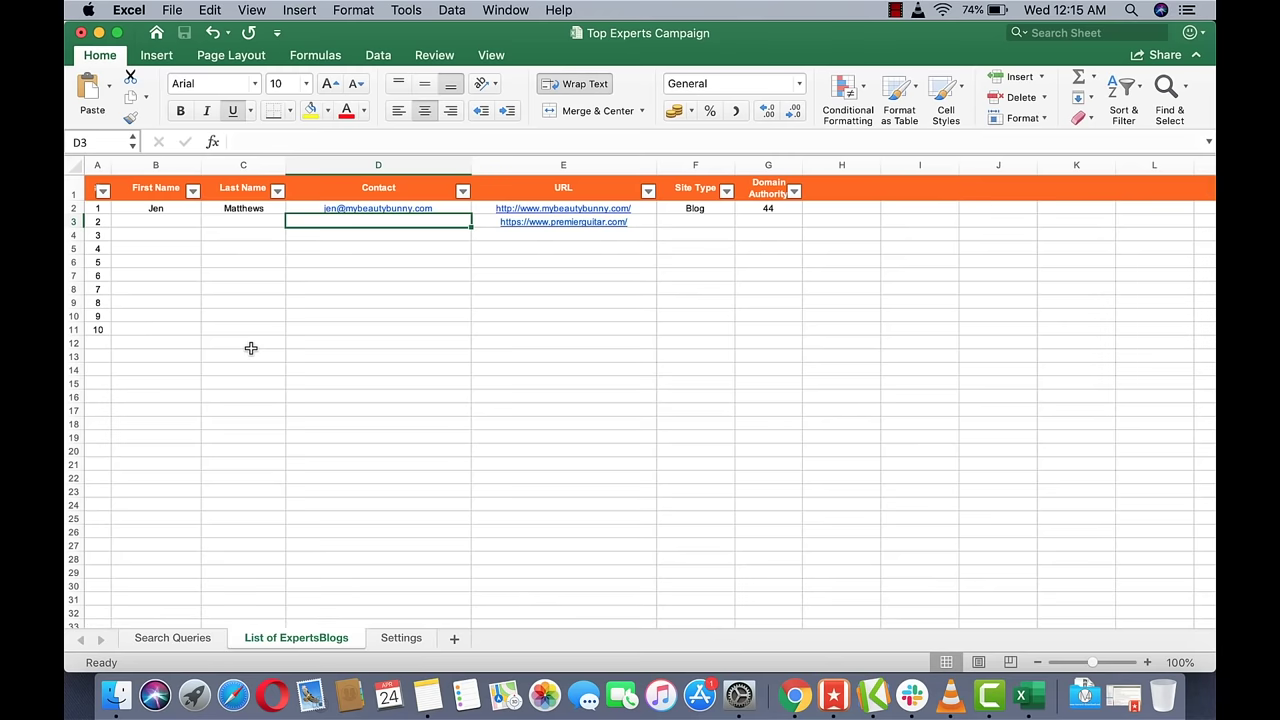
left_click(412, 319)
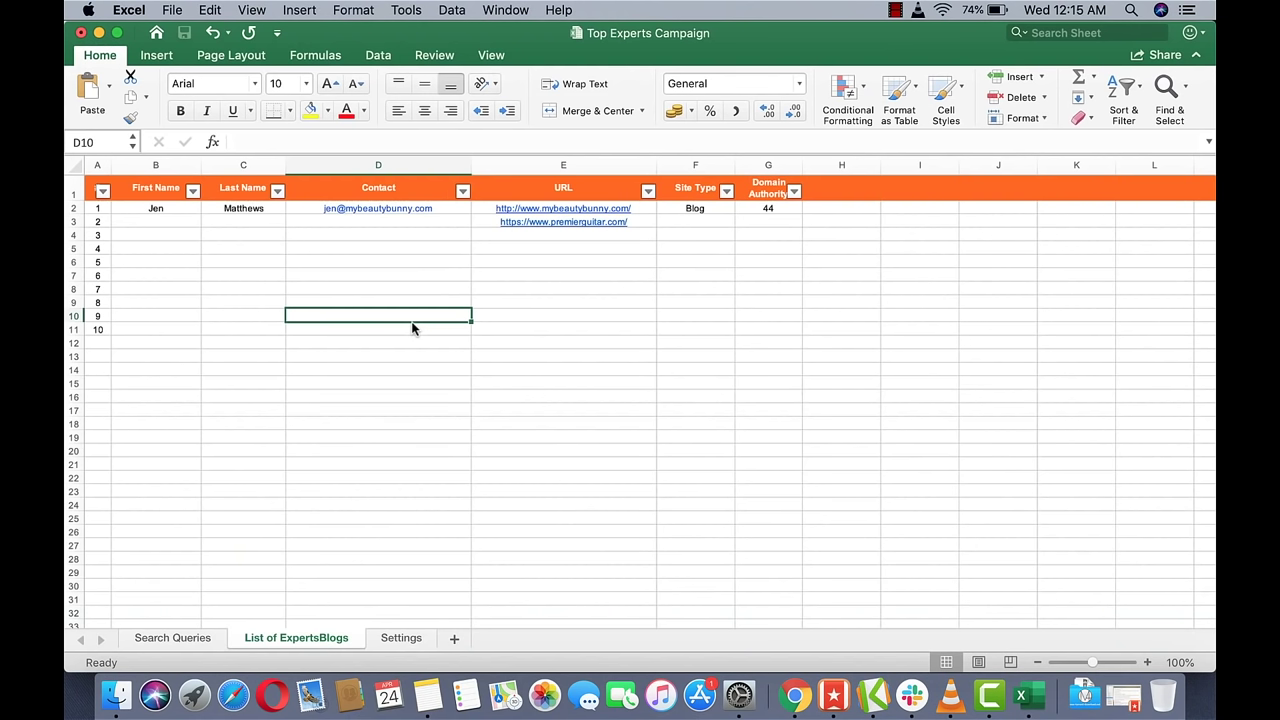
Look through Guitar Journal's numbered blog list from Jazz Guitar Online to Premier Guitar, comparing it with the URLs in the spreadsheet.
key("super+Tab")
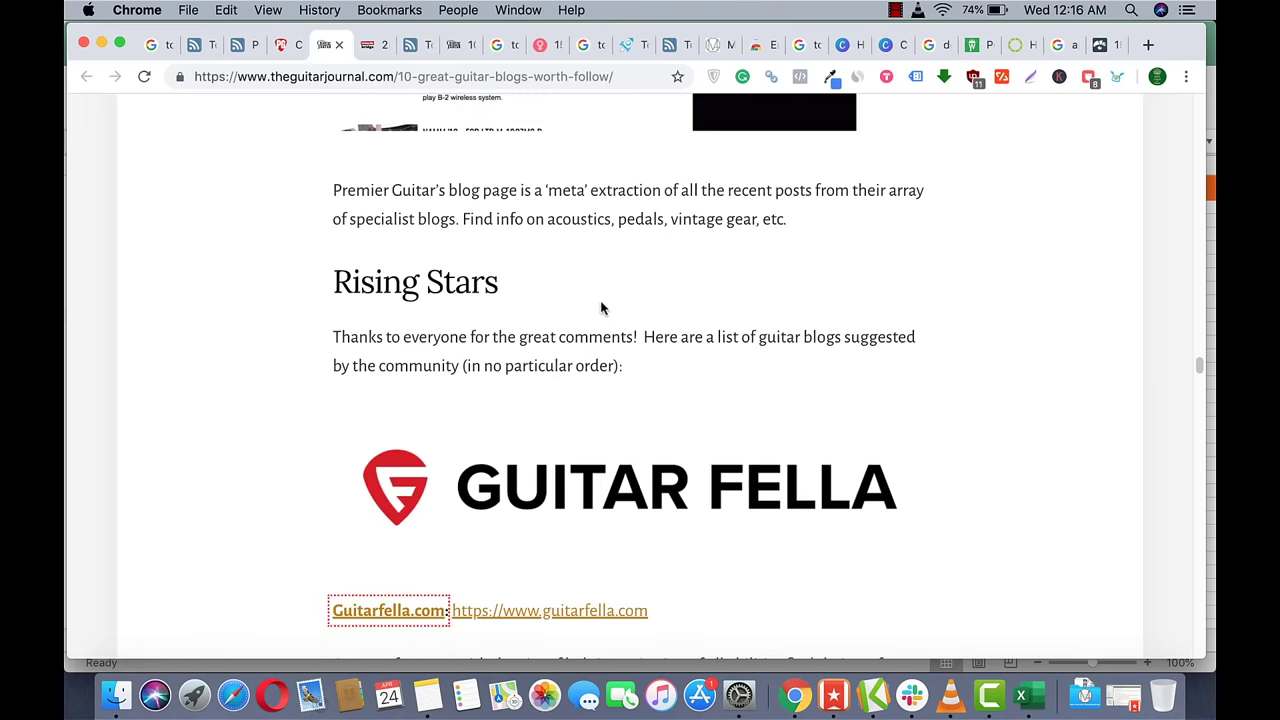
scroll(603, 309, "up", 10)
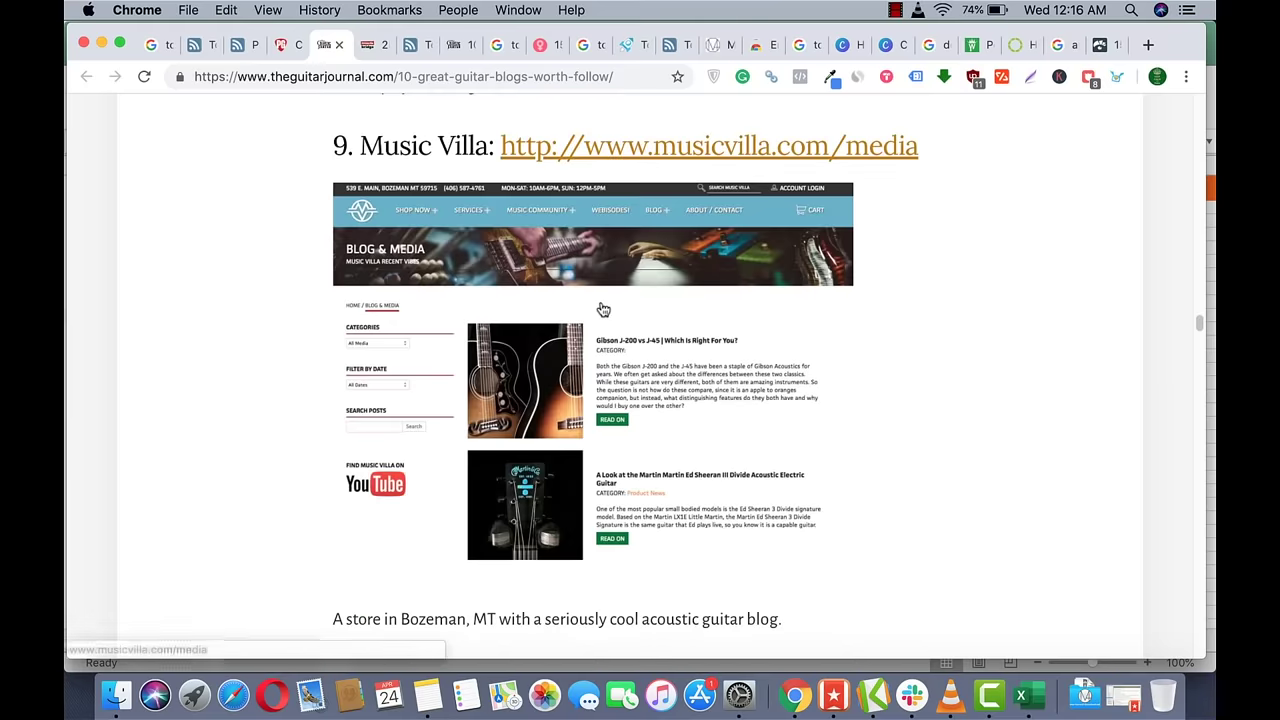
scroll(603, 309, "up", 20)
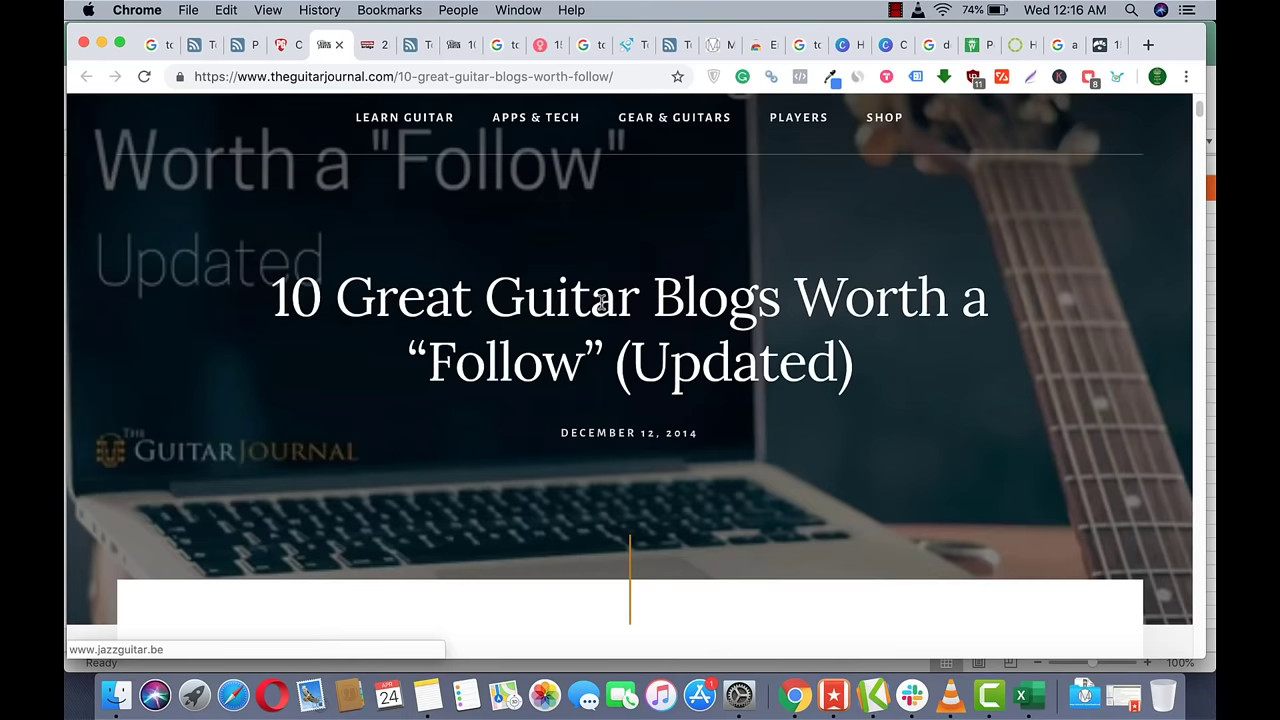
scroll(603, 300, "down", 10)
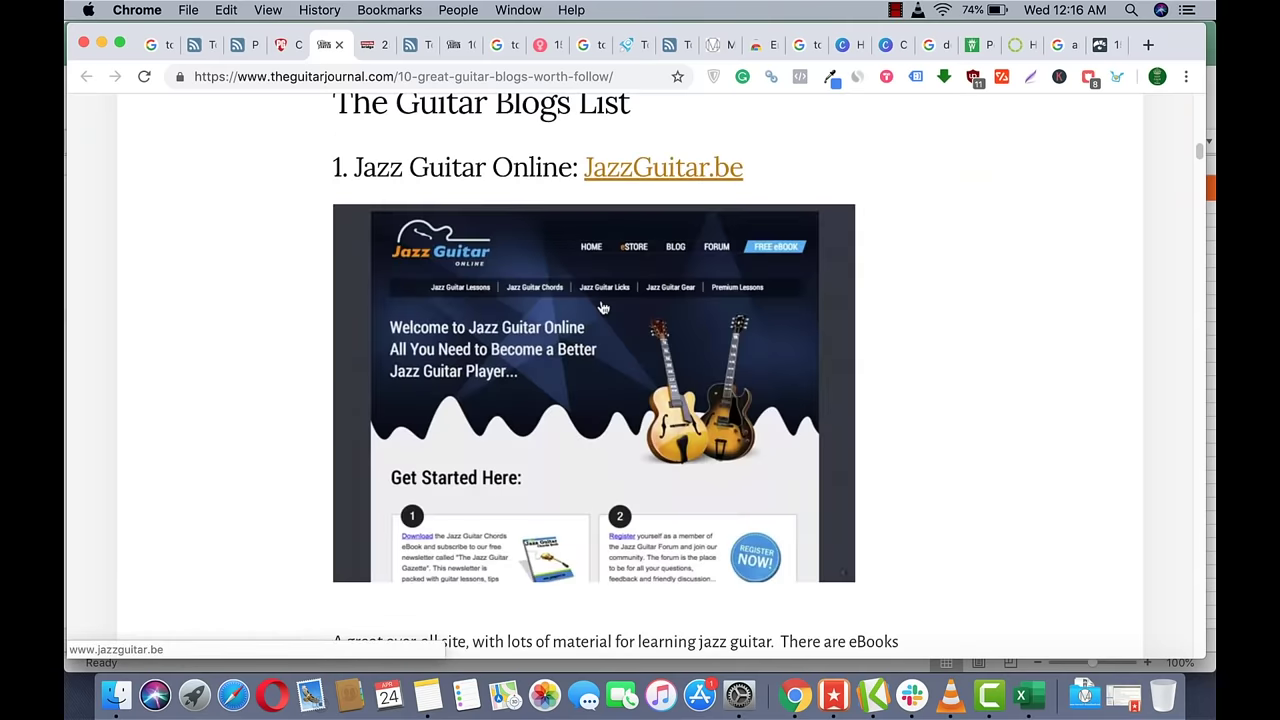
key("super+Tab")
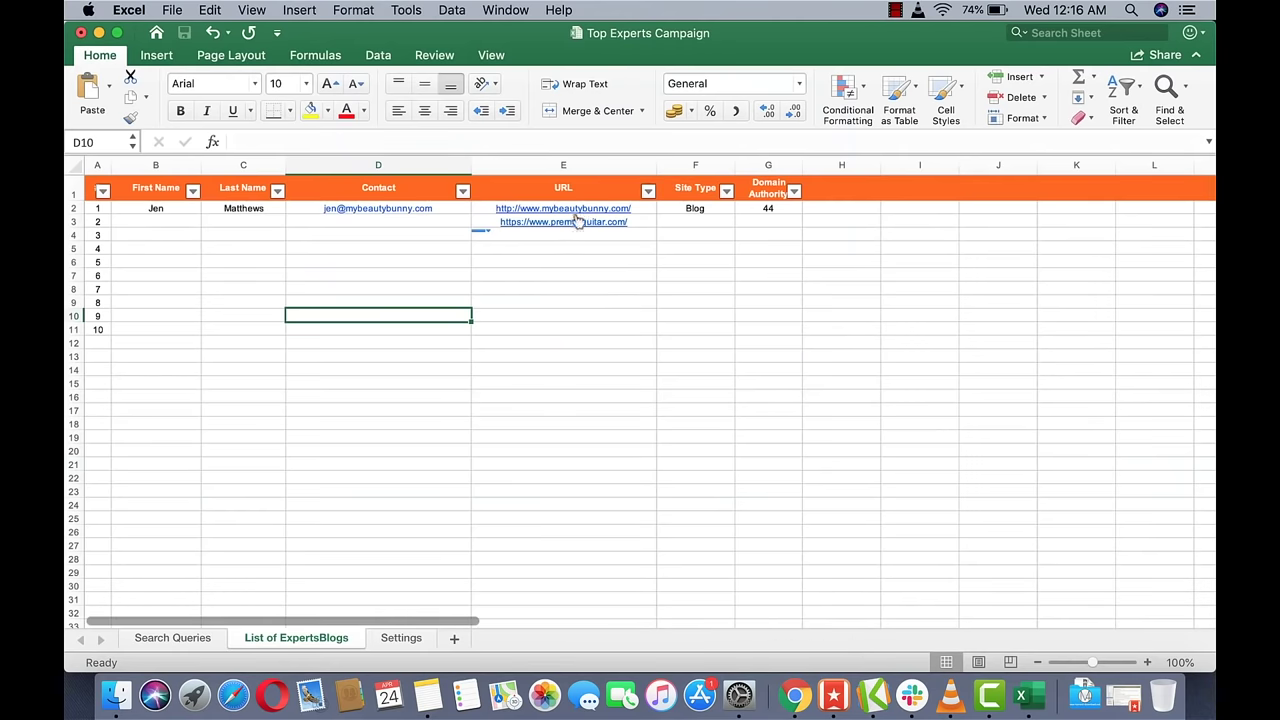
key("super+Tab")
scroll(591, 364, "up", 3)
scroll(591, 364, "down", 4)
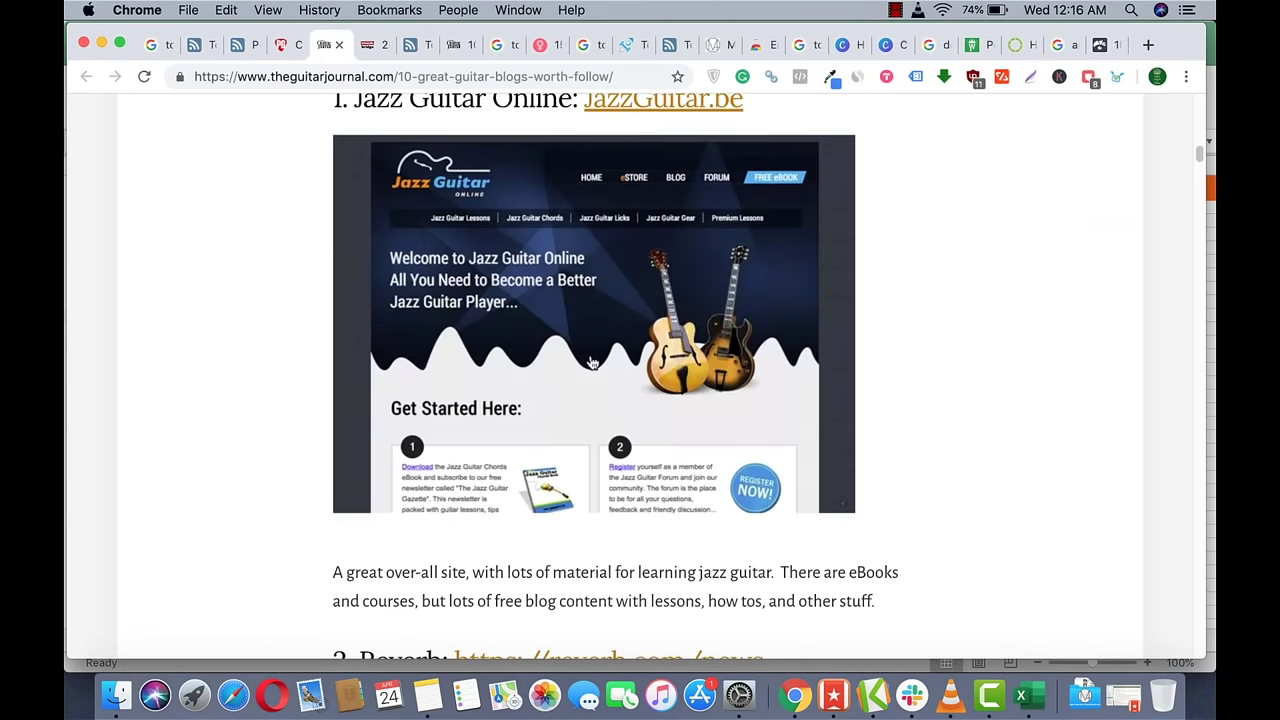
scroll(585, 485, "down", 3)
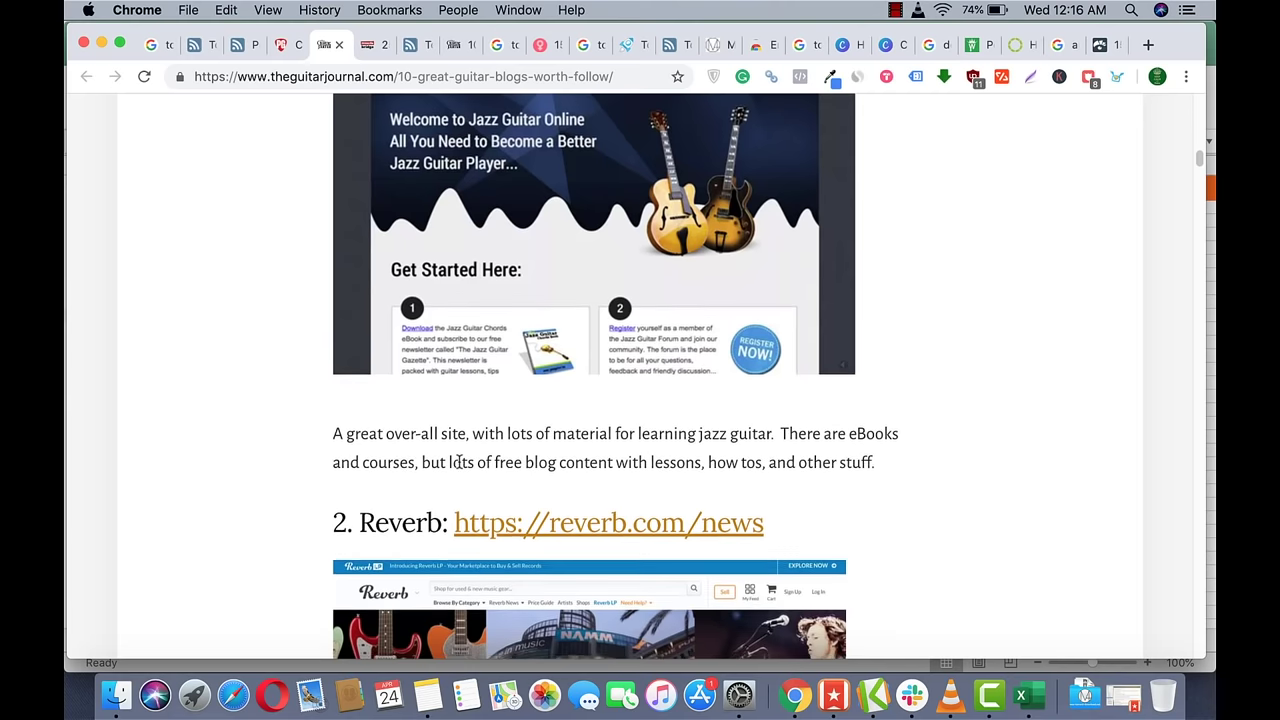
scroll(508, 372, "down", 10)
scroll(520, 360, "down", 10)
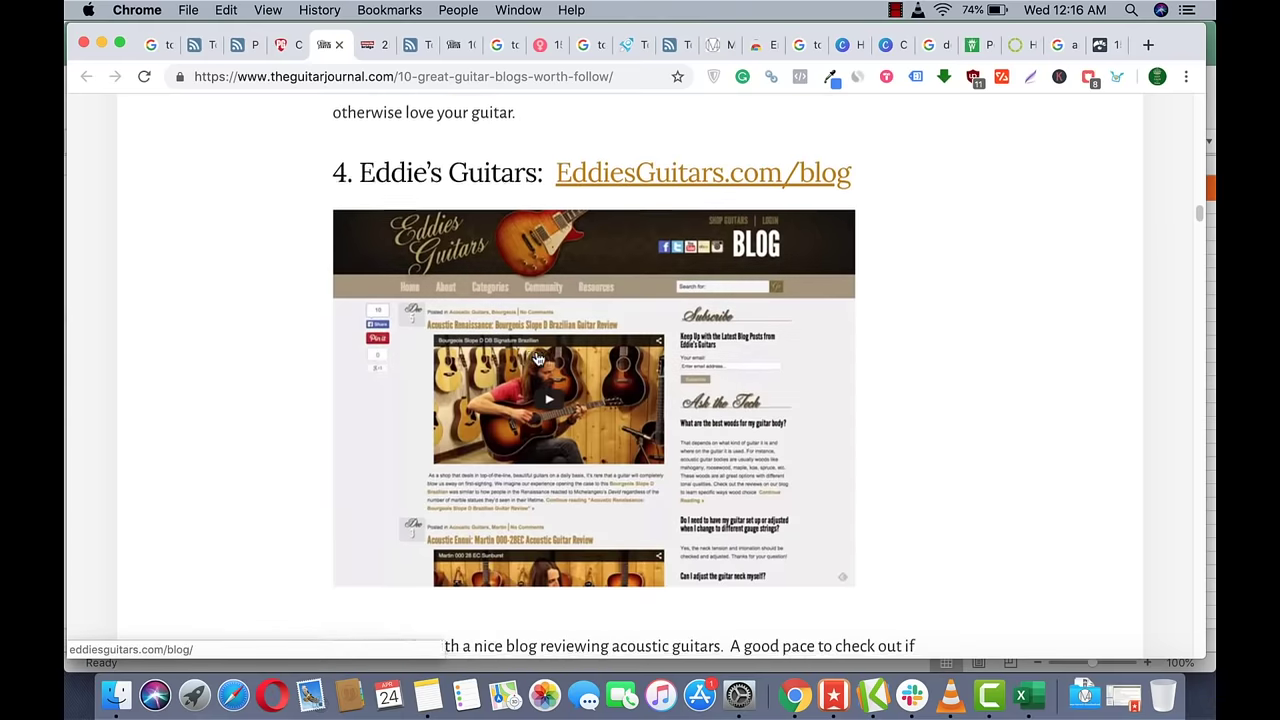
scroll(530, 360, "down", 20)
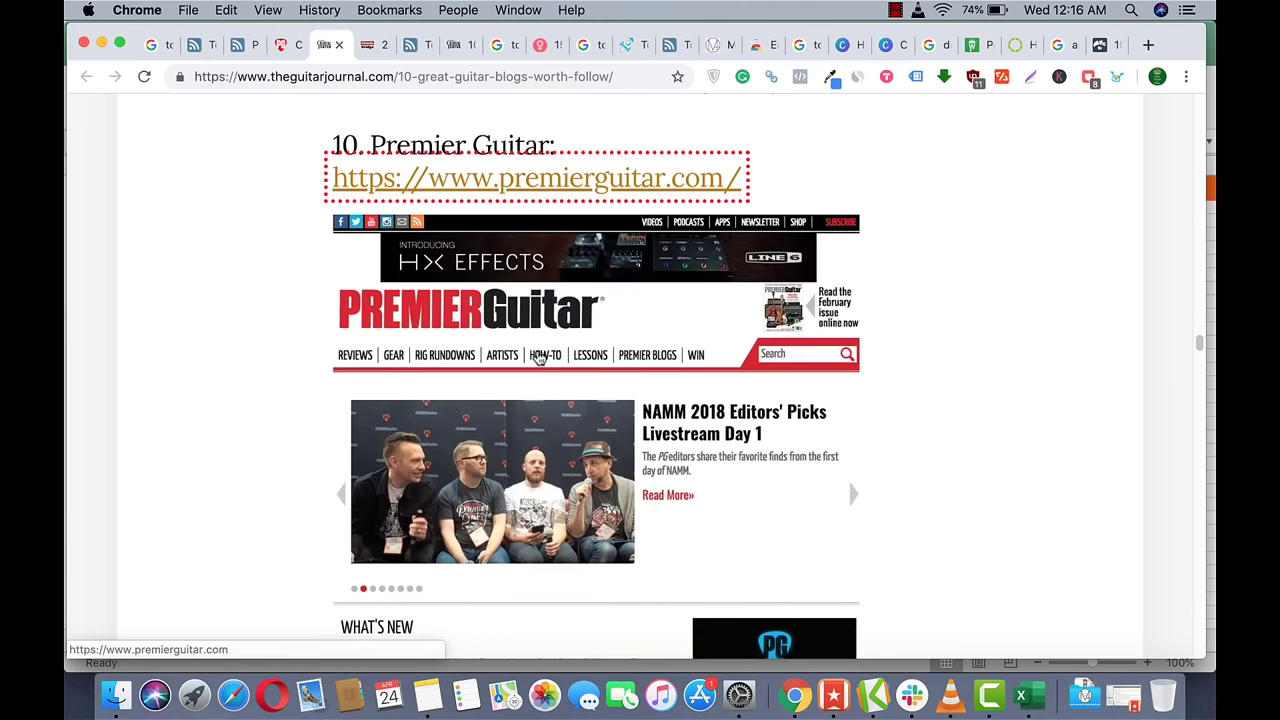
Look back through the last entries of Guitar Journal's blog list, from Martin to Premier Guitar, and return to the article's title.
scroll(537, 355, "down", 15)
scroll(590, 360, "up", 20)
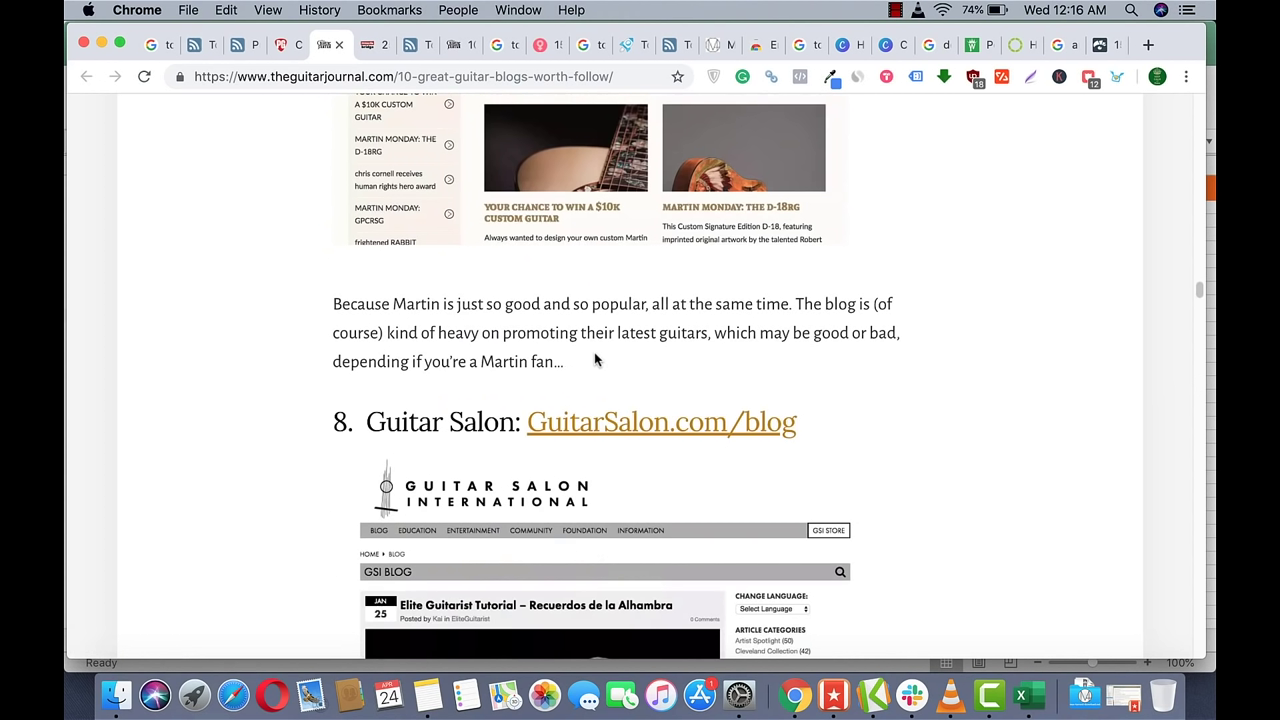
scroll(505, 405, "down", 15)
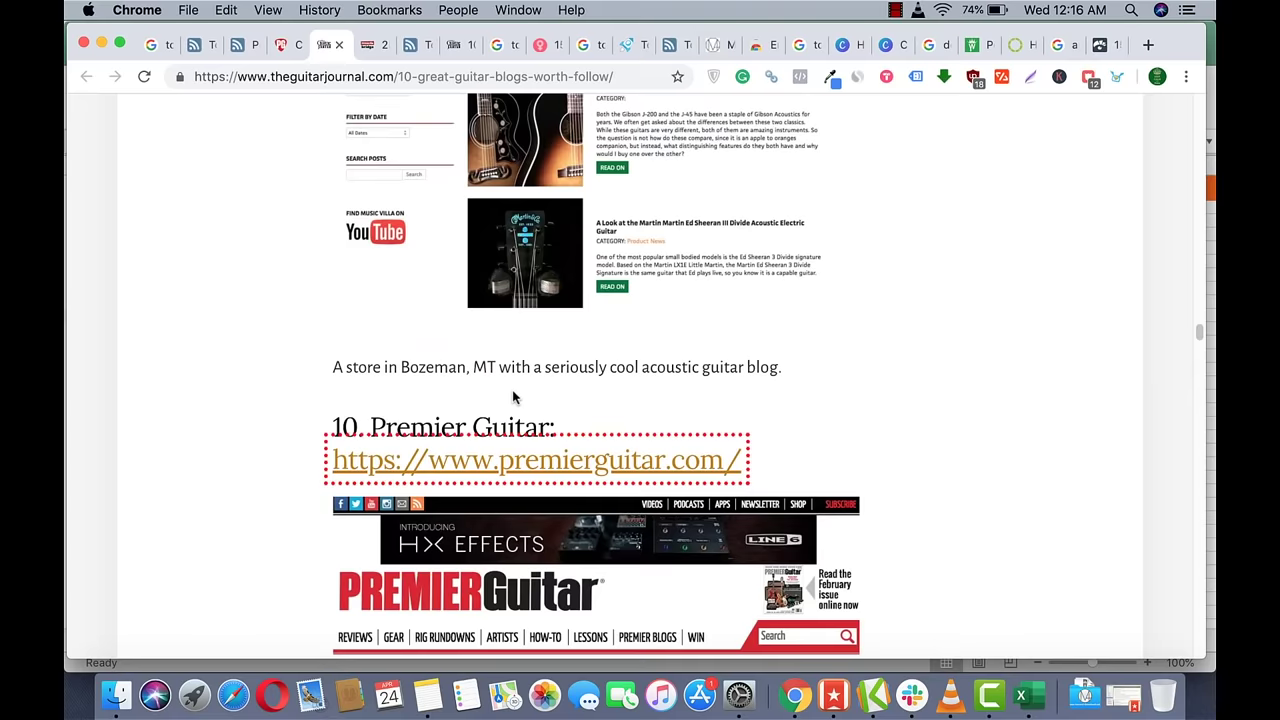
scroll(512, 400, "up", 20)
scroll(515, 395, "up", 20)
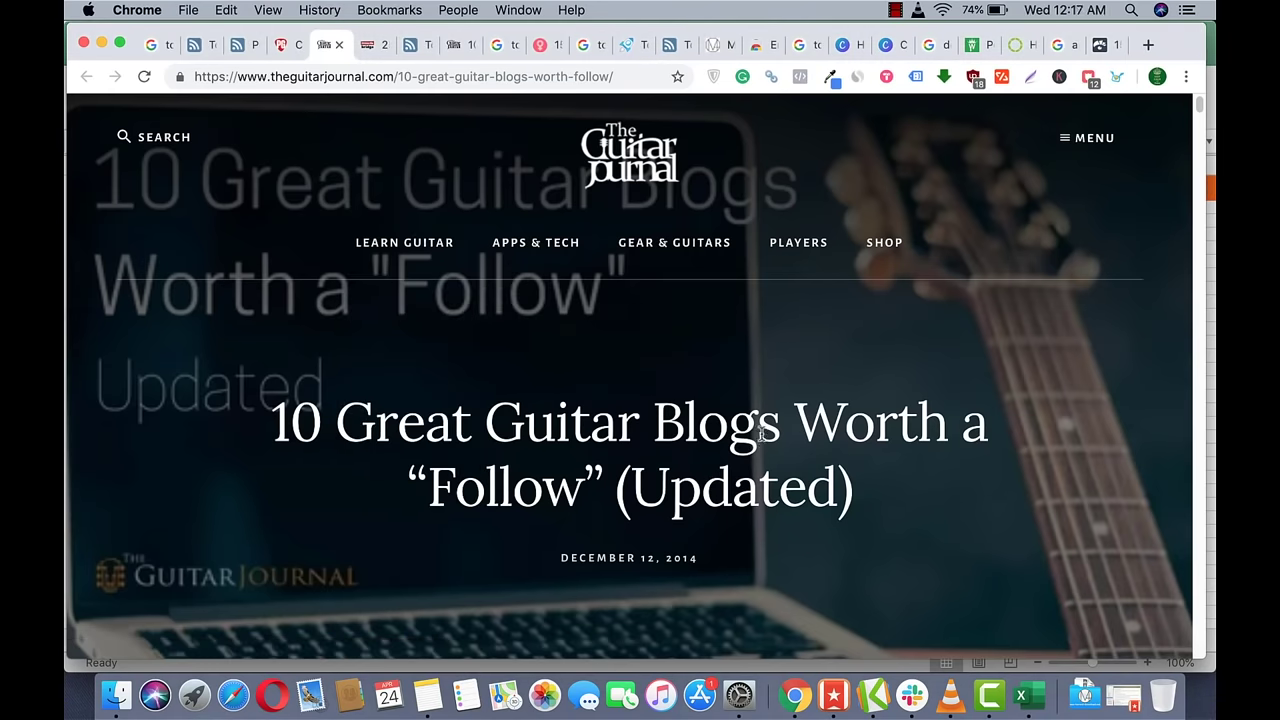
Open the Top Experts note in Notes and examine its first outreach email template, "Love your Awesome Blog!", alongside the Excel contact list.
left_click(427, 695)
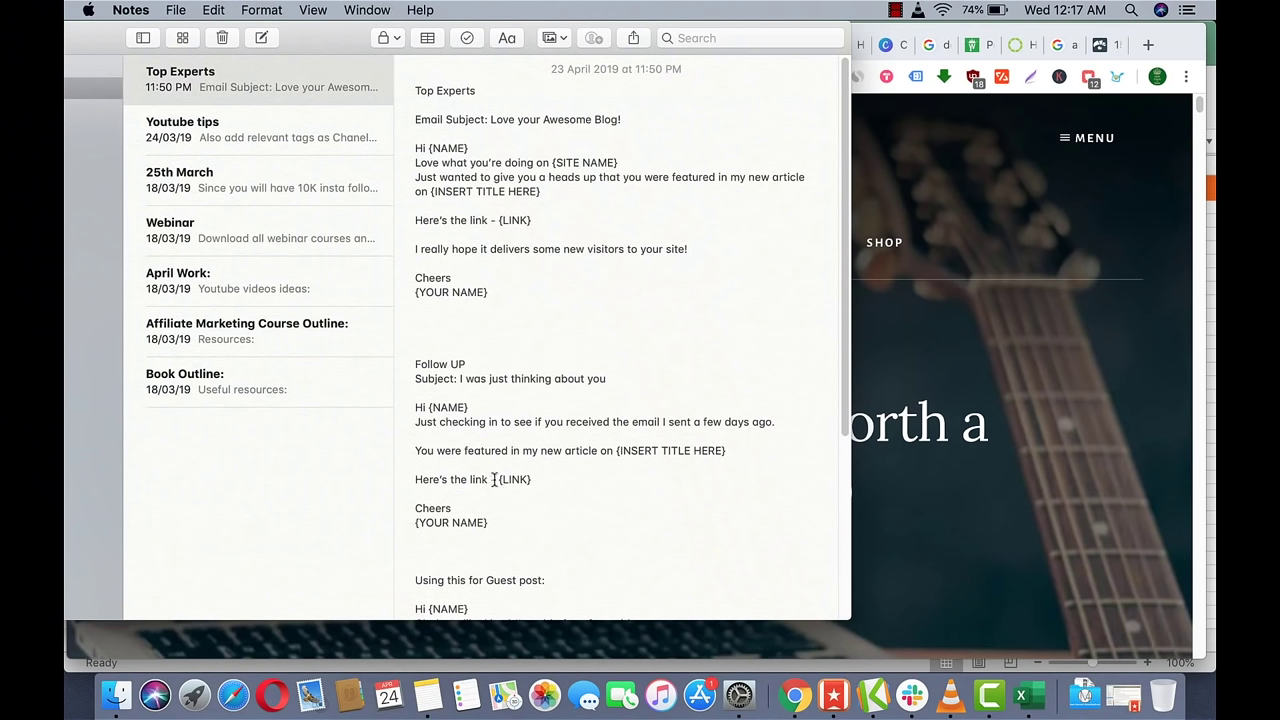
scroll(493, 479, "down", 5)
key("super+Tab")
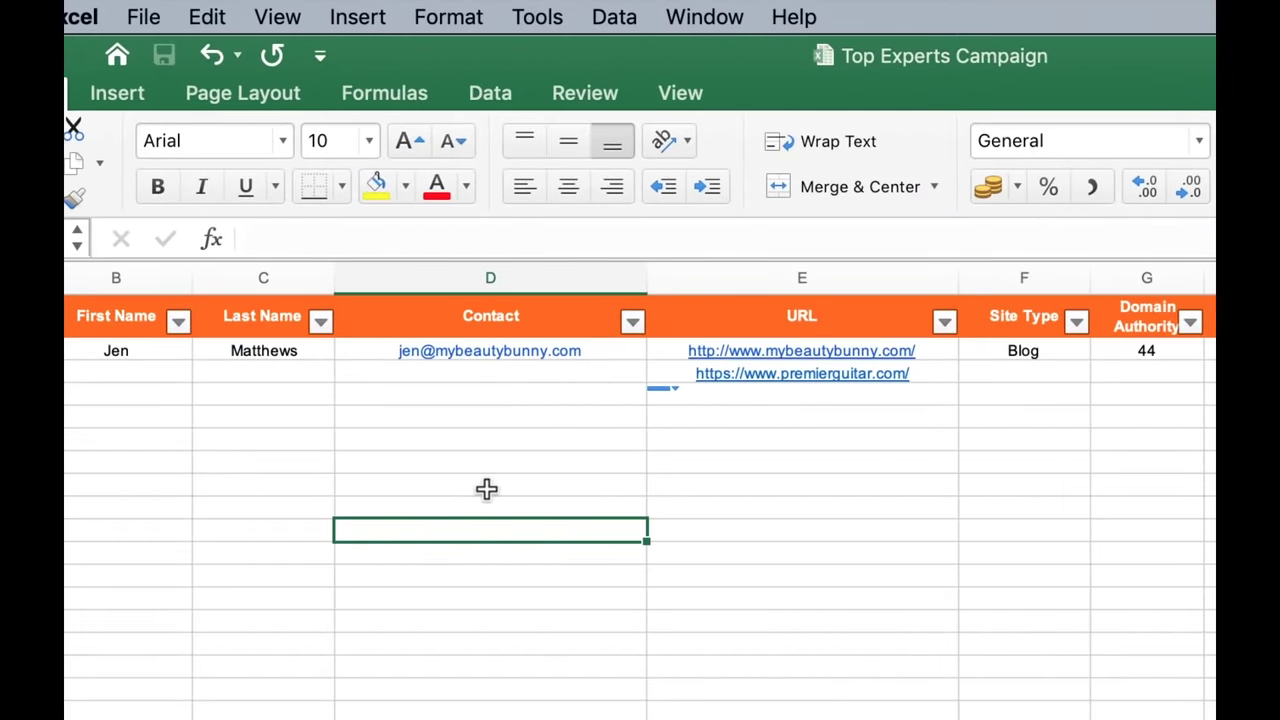
key("super+Tab")
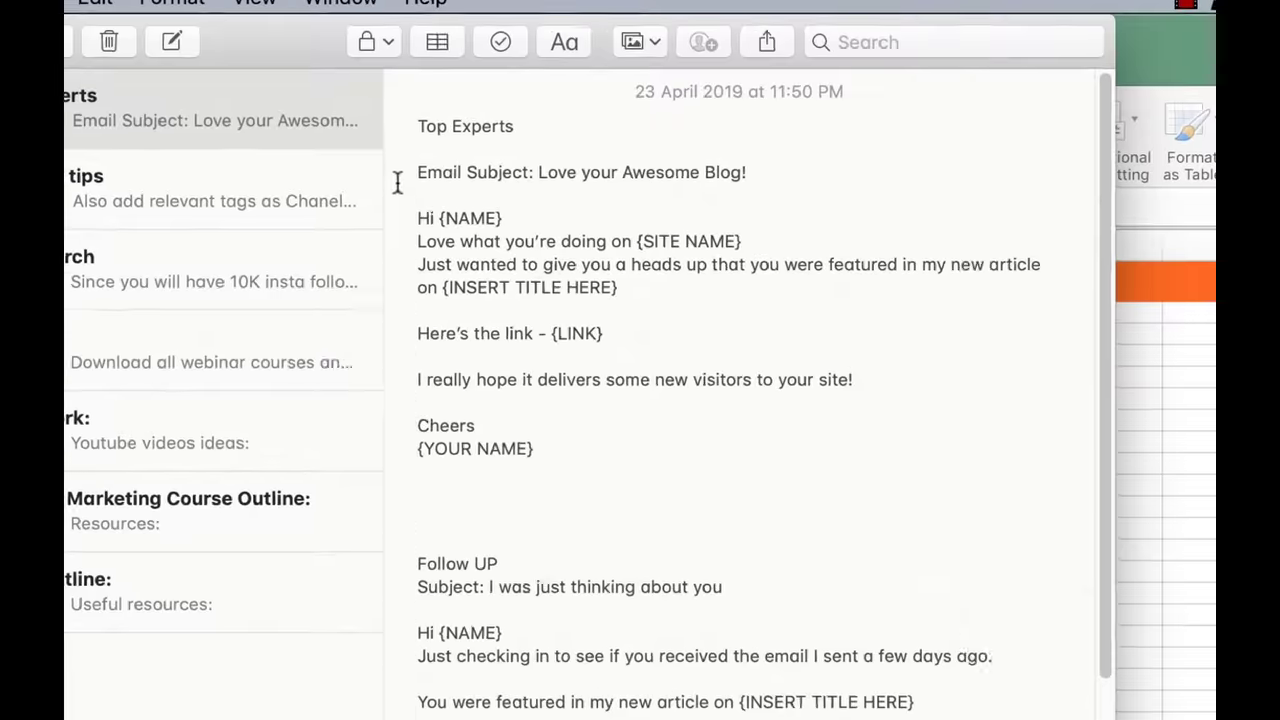
left_click_drag(416, 91, 519, 274)
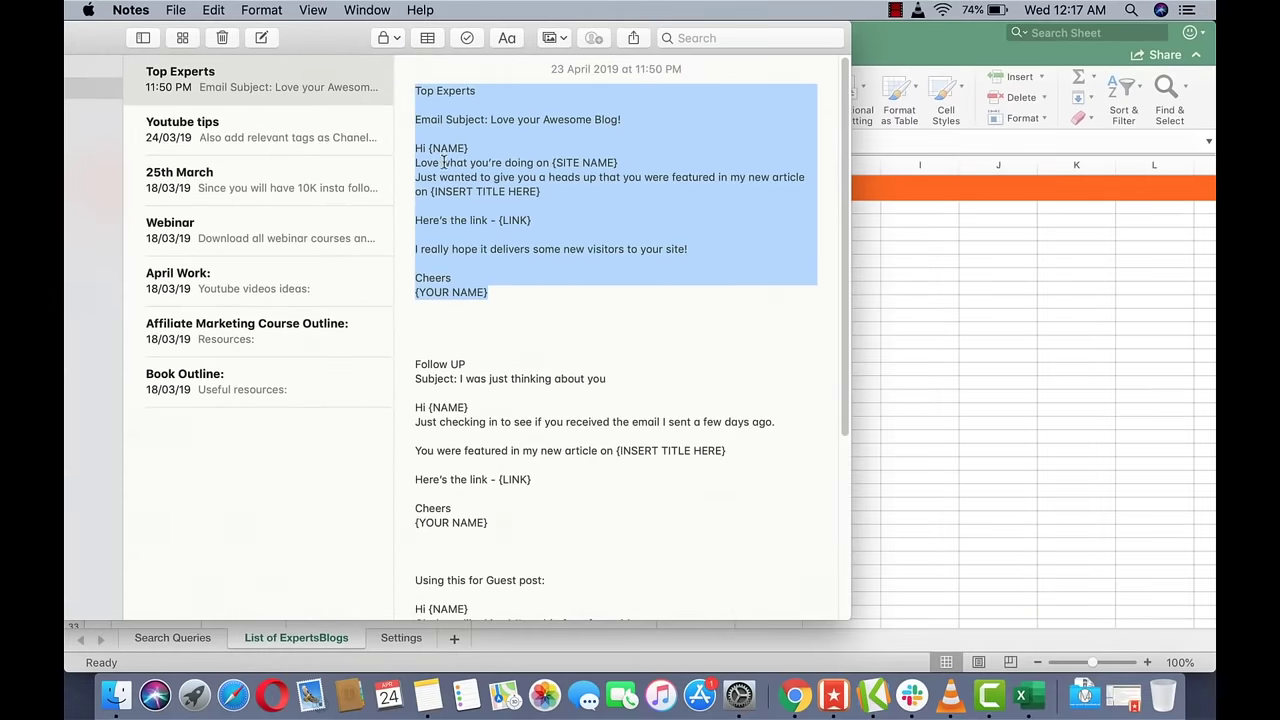
left_click(472, 302)
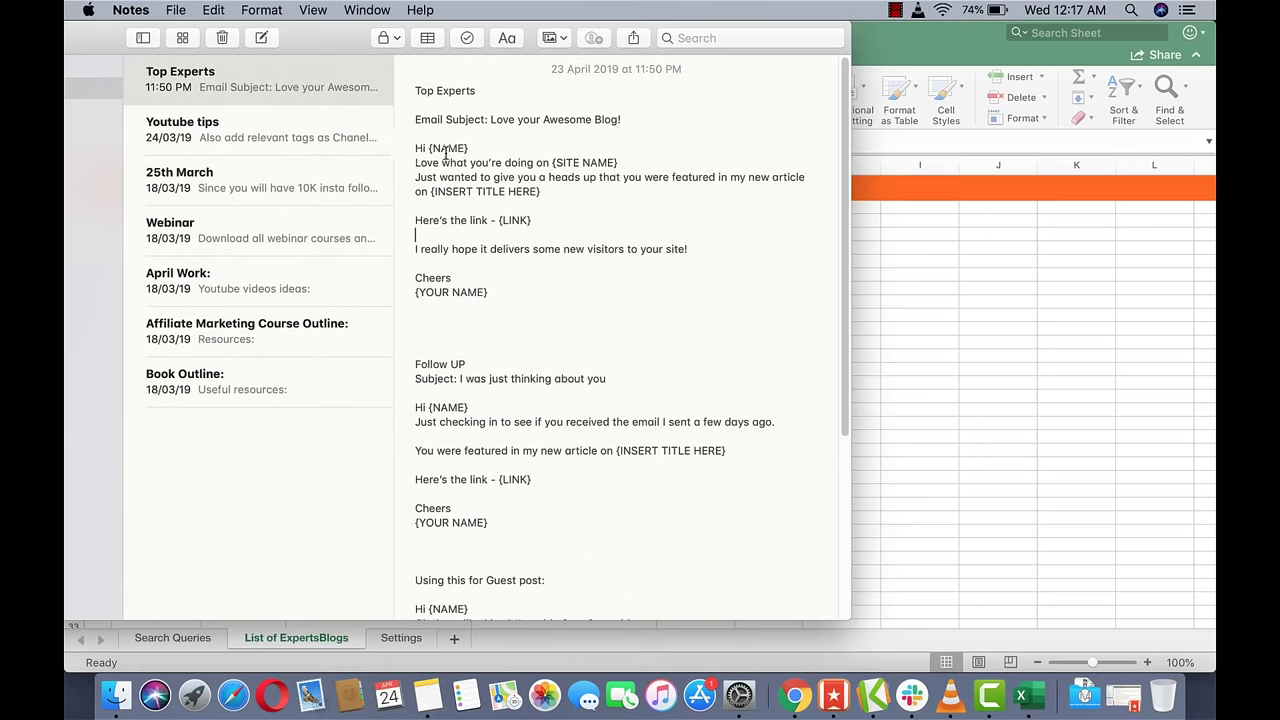
Compare the Excel contact columns with the first email template's placeholders, including {INSERT TITLE HERE}.
key("super+Tab")
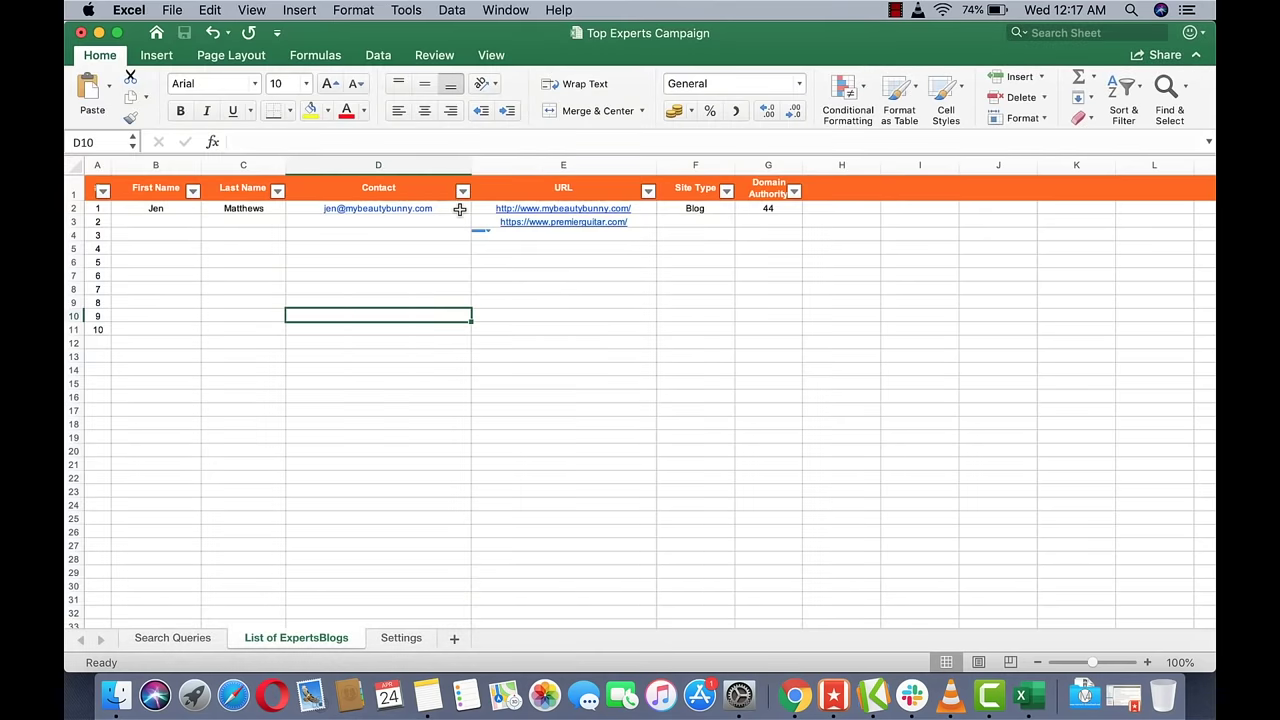
key("super+Tab")
key("super+Tab")
key("super+Tab")
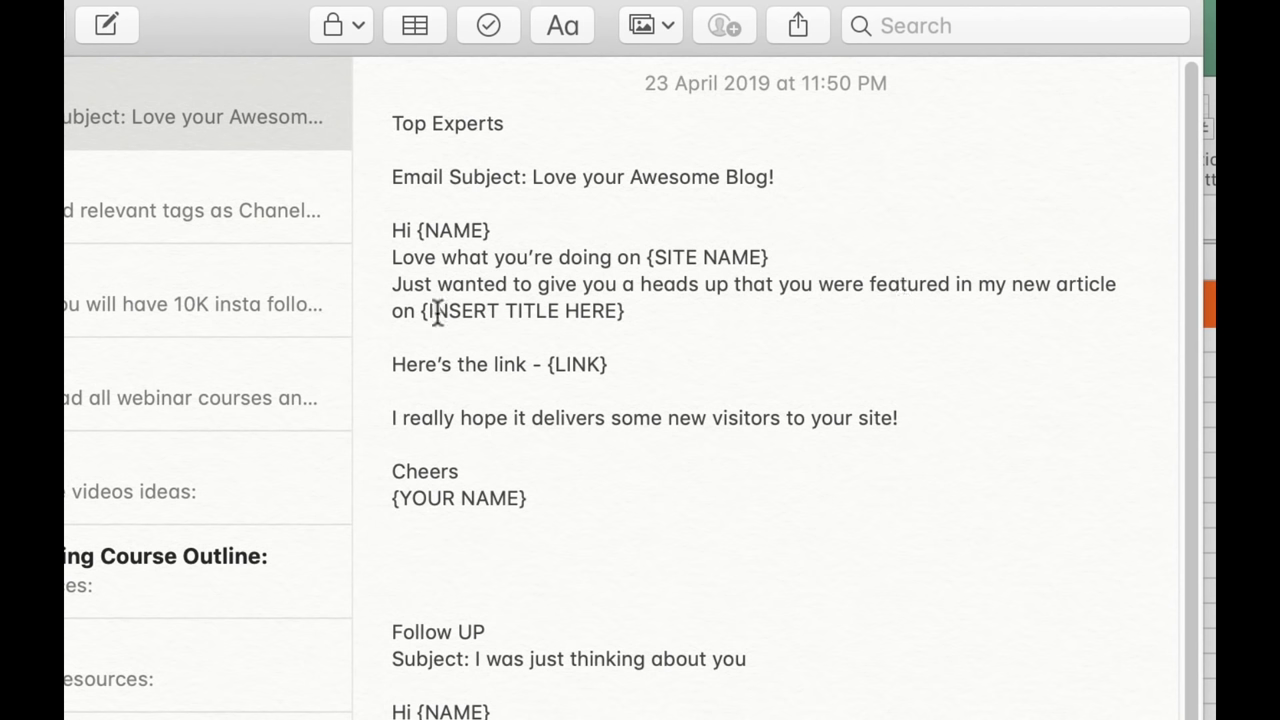
left_click_drag(430, 311, 617, 318)
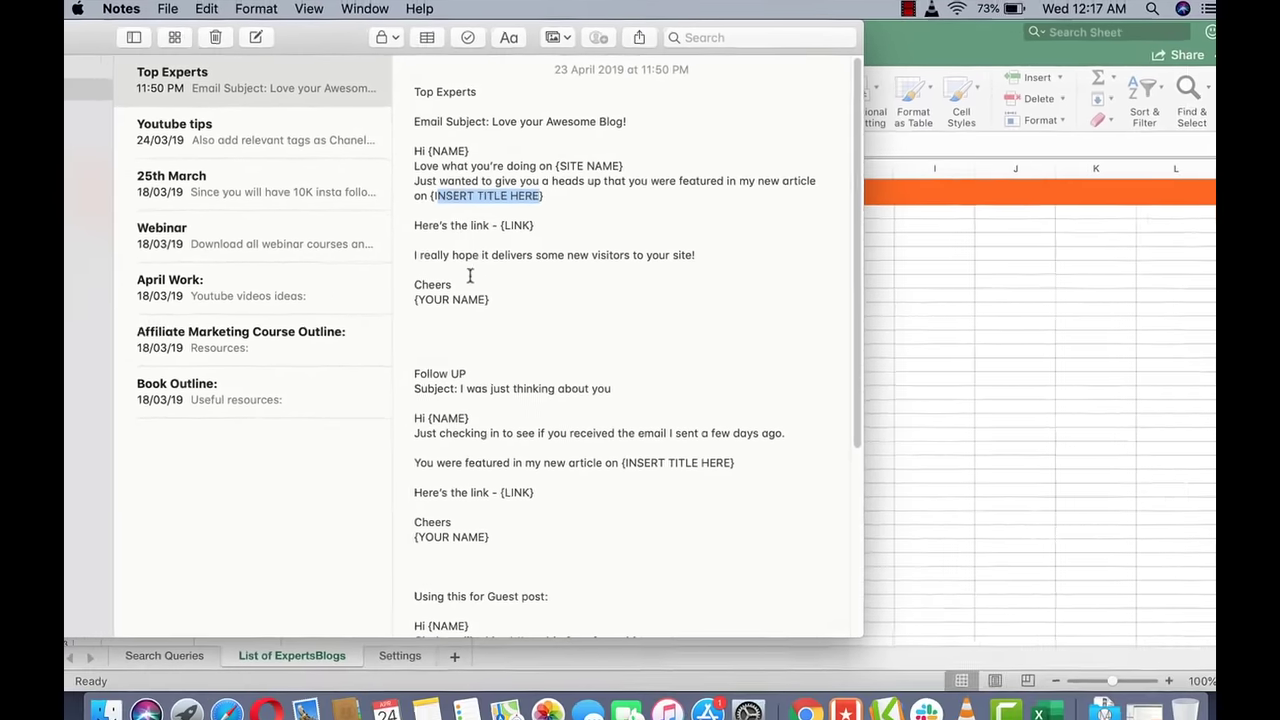
left_click(718, 498)
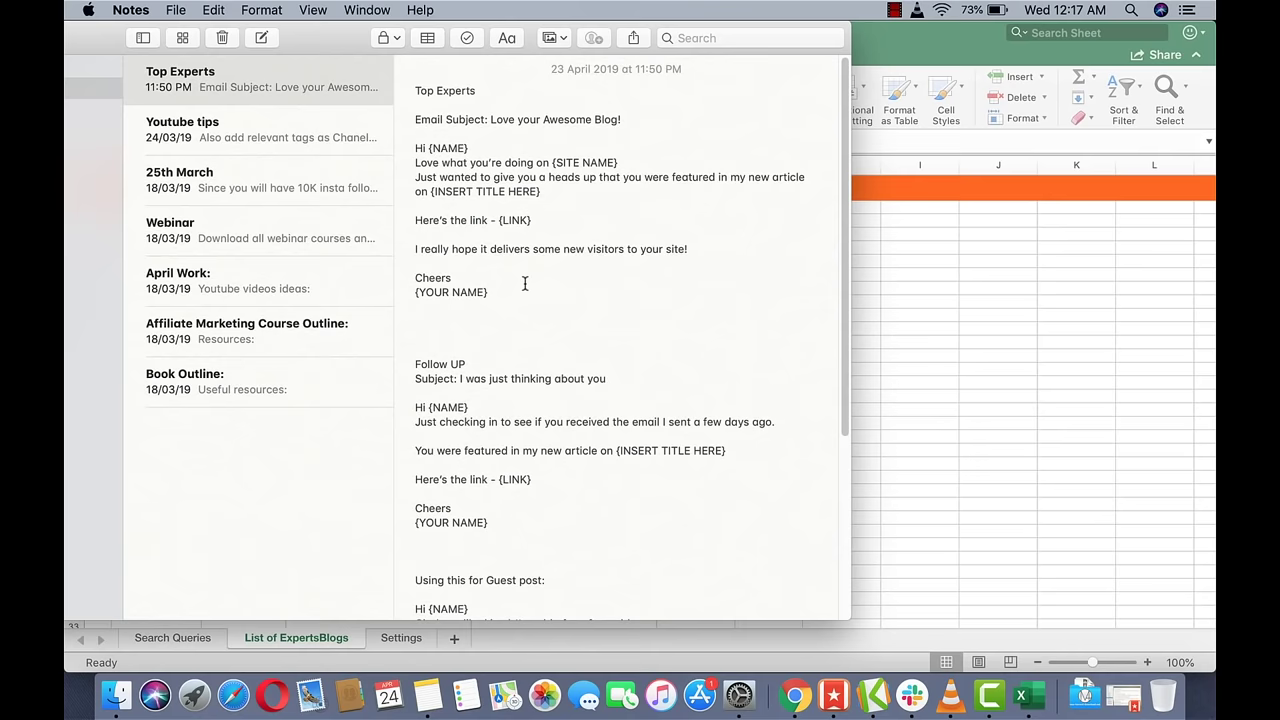
Look over the whole Top Experts note, from the first outreach email through the follow-up to the guest post template.
scroll(525, 283, "down", 3)
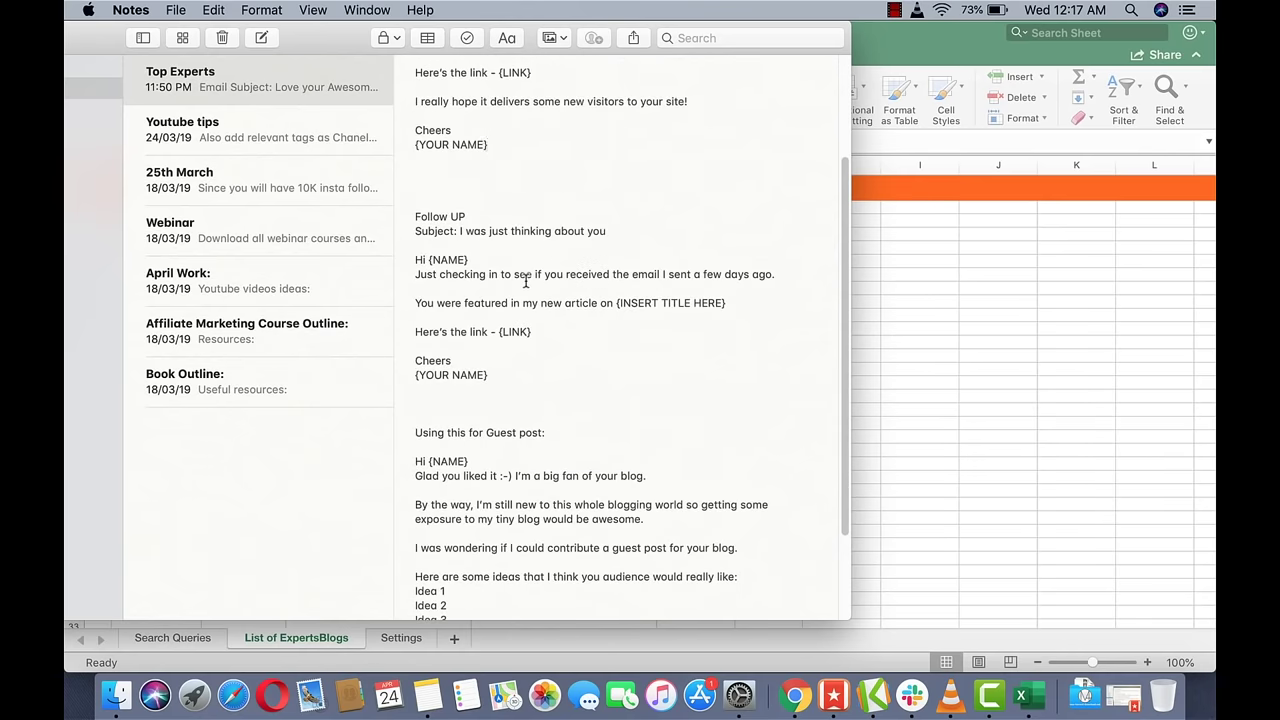
scroll(526, 281, "up", 5)
scroll(526, 280, "down", 6)
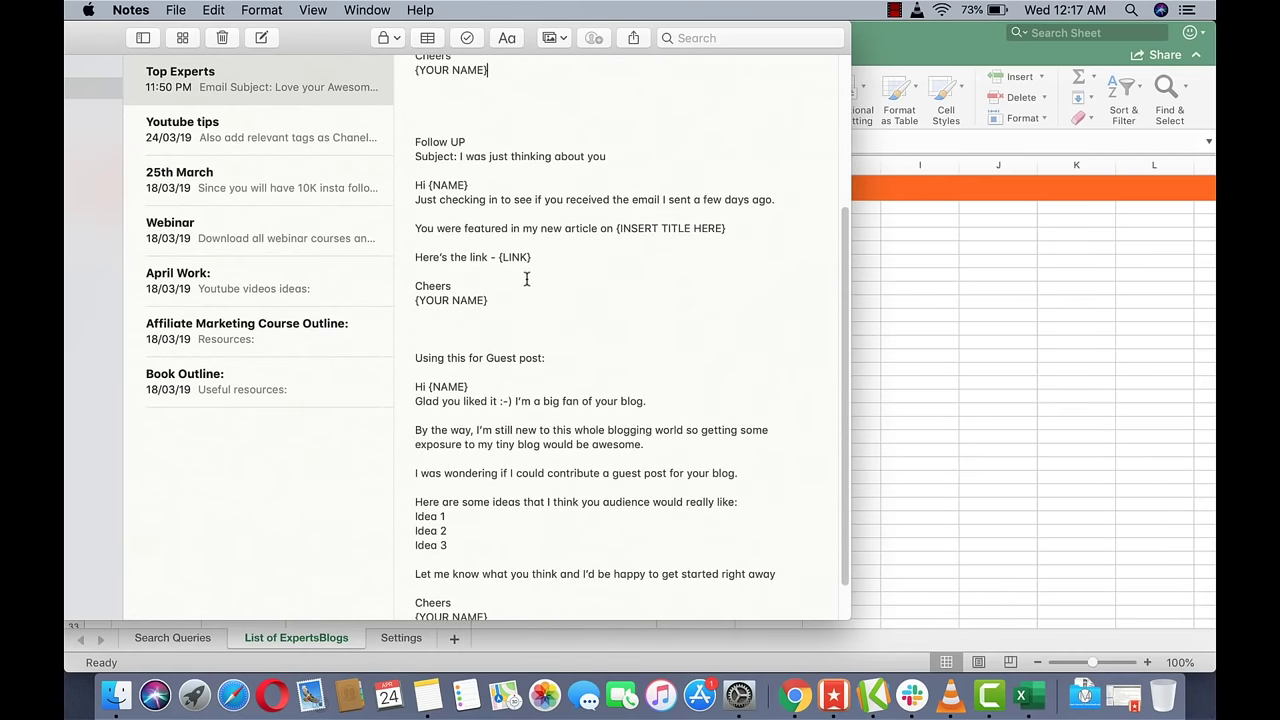
scroll(526, 280, "up", 4)
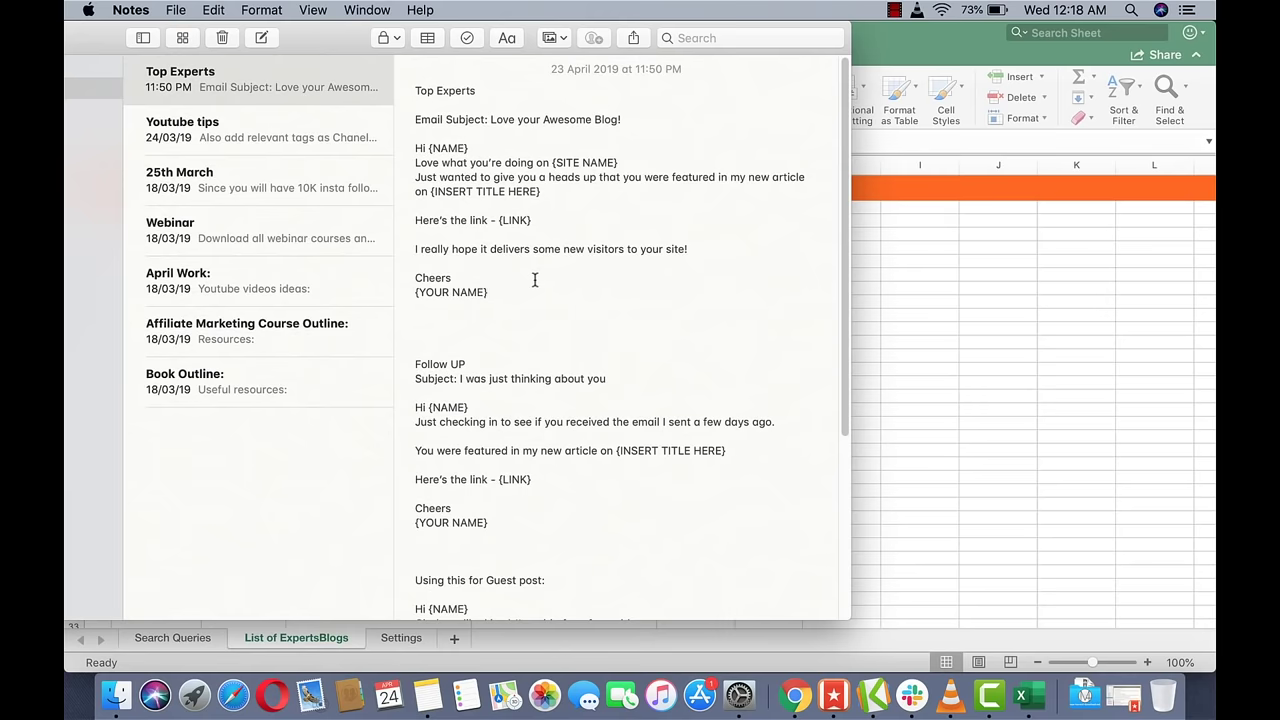
key("super+Tab")
key("super+Tab")
scroll(534, 280, "down", 1)
scroll(536, 310, "down", 2)
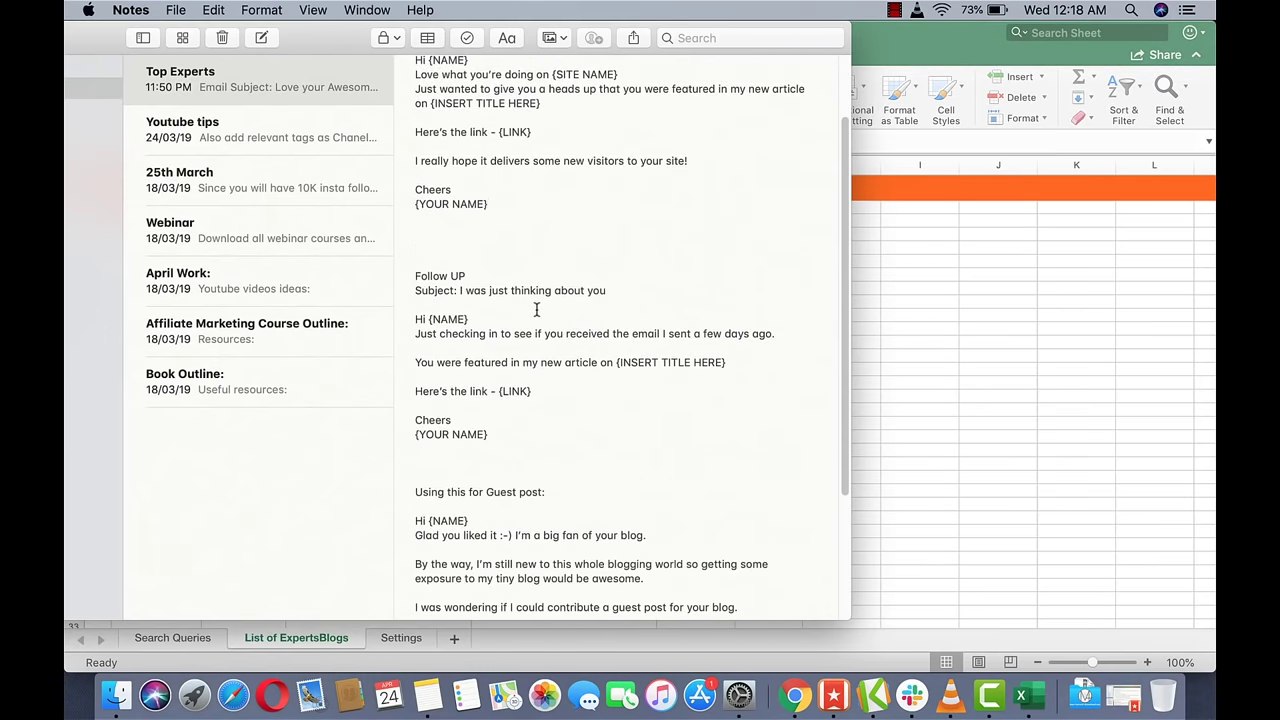
scroll(460, 312, "up", 1)
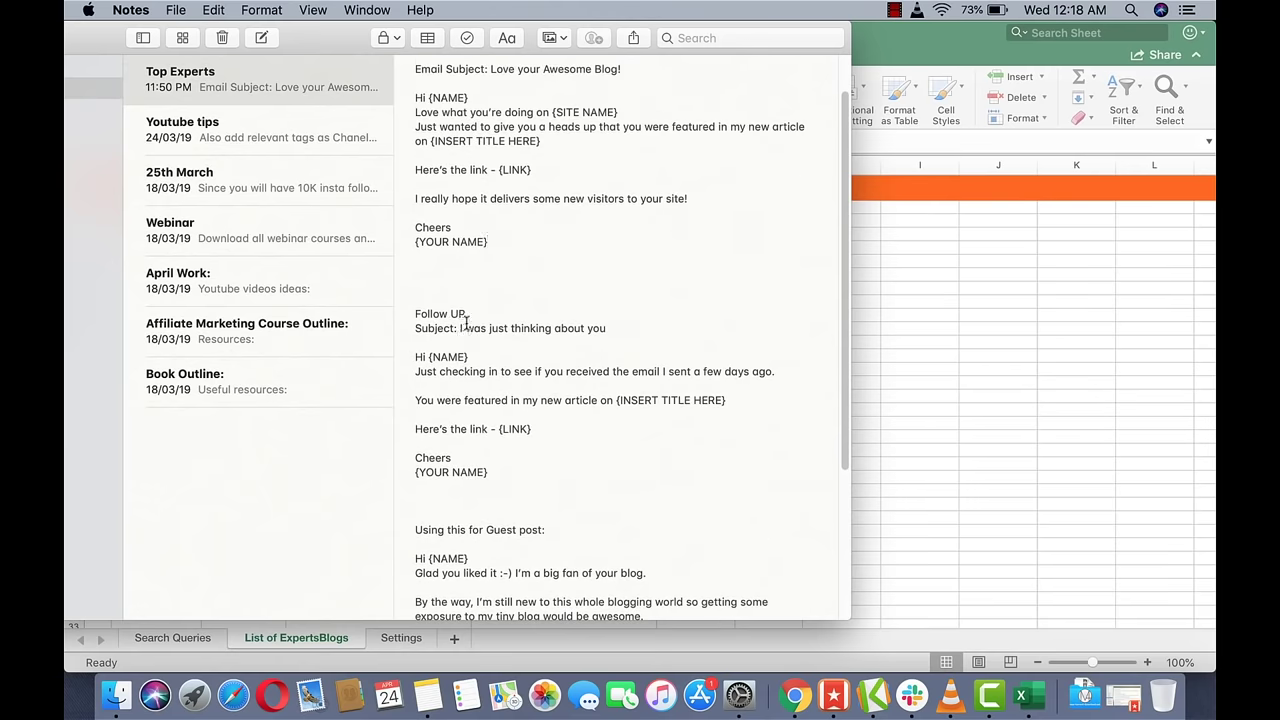
Review the Follow UP email template with the subject "I was just thinking about you".
left_click_drag(418, 310, 465, 313)
left_click(476, 314)
scroll(551, 346, "down", 3)
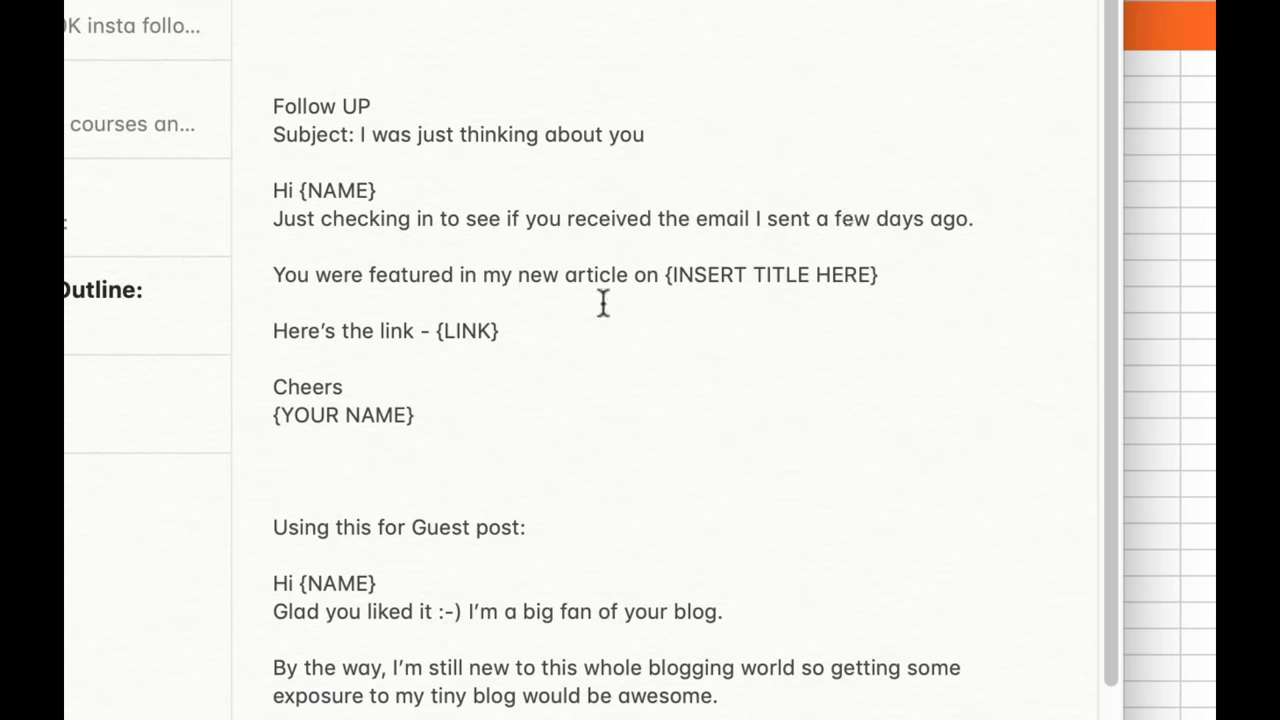
scroll(671, 408, "up", 5)
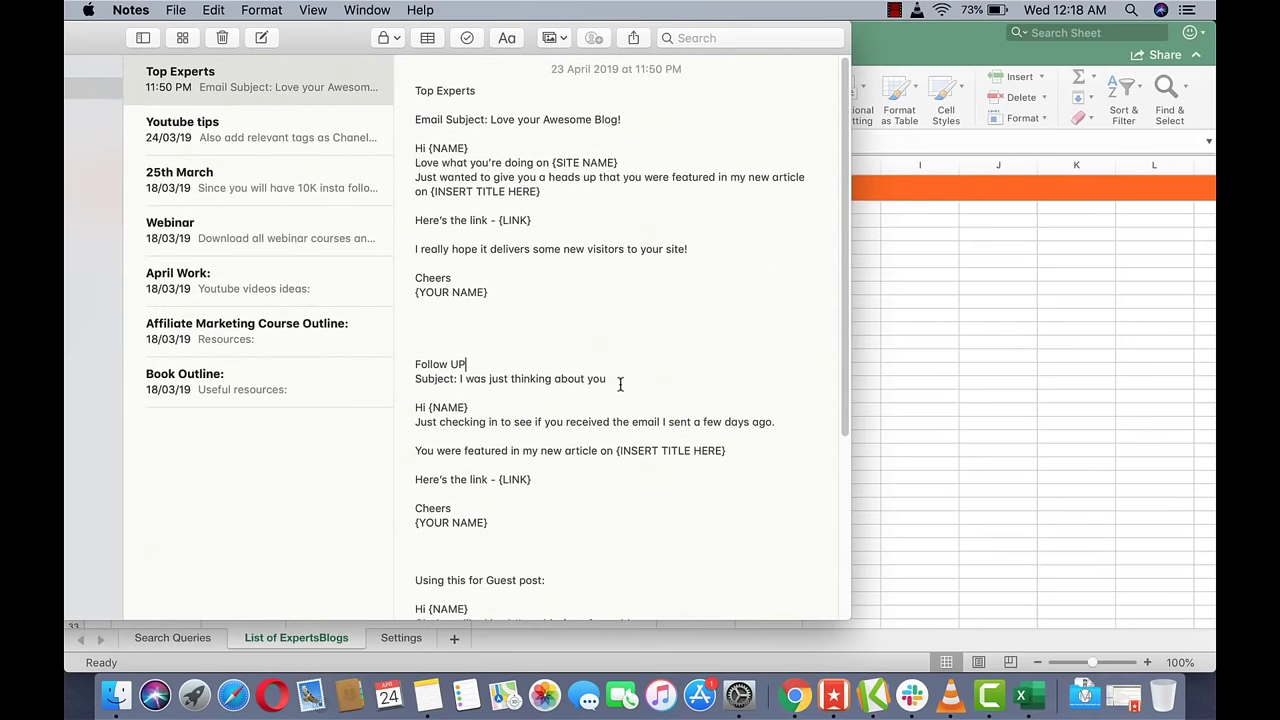
Examine the guest post email template and its three idea lines, comparing it with the earlier outreach and follow-up emails.
scroll(622, 379, "down", 4)
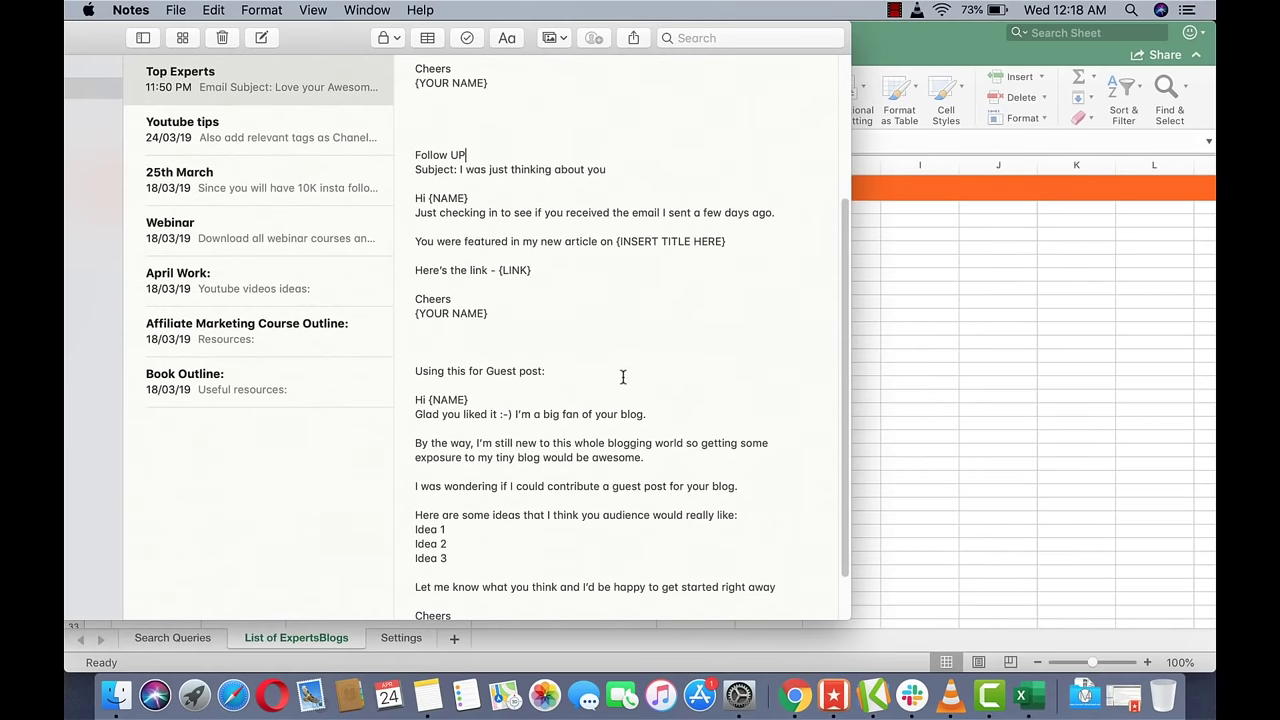
scroll(622, 377, "down", 1)
scroll(624, 376, "up", 5)
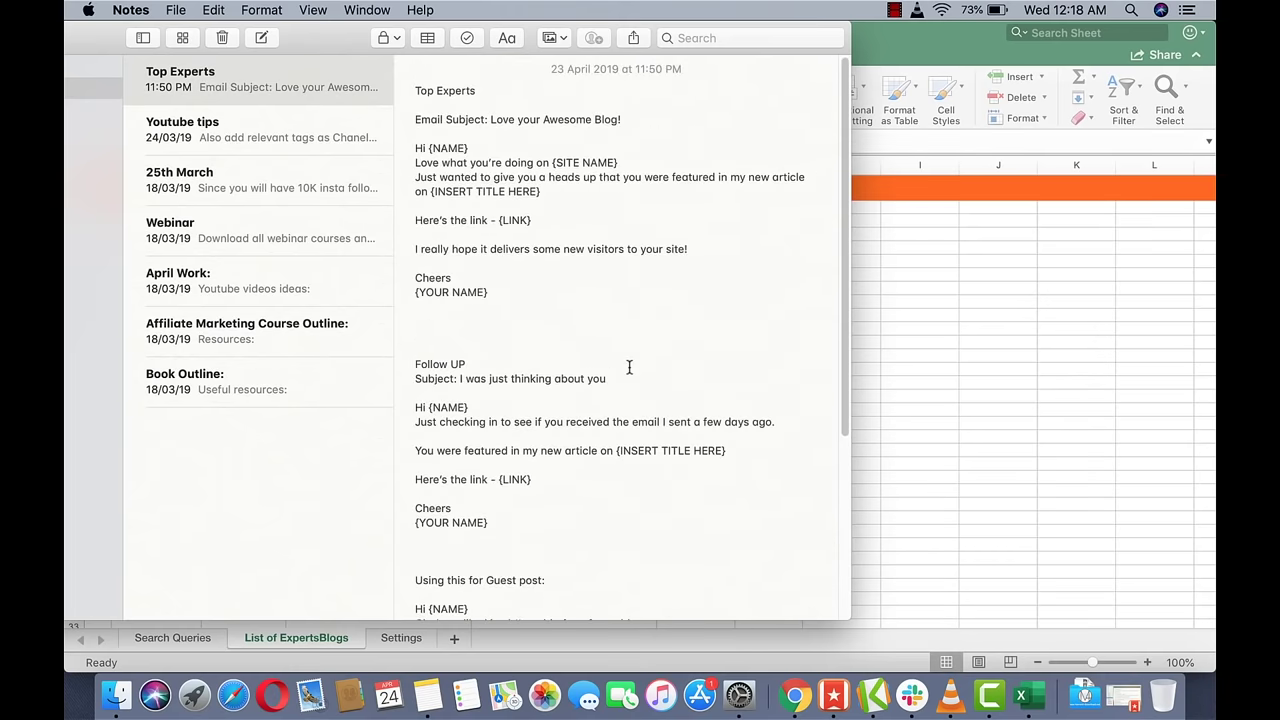
scroll(629, 367, "down", 5)
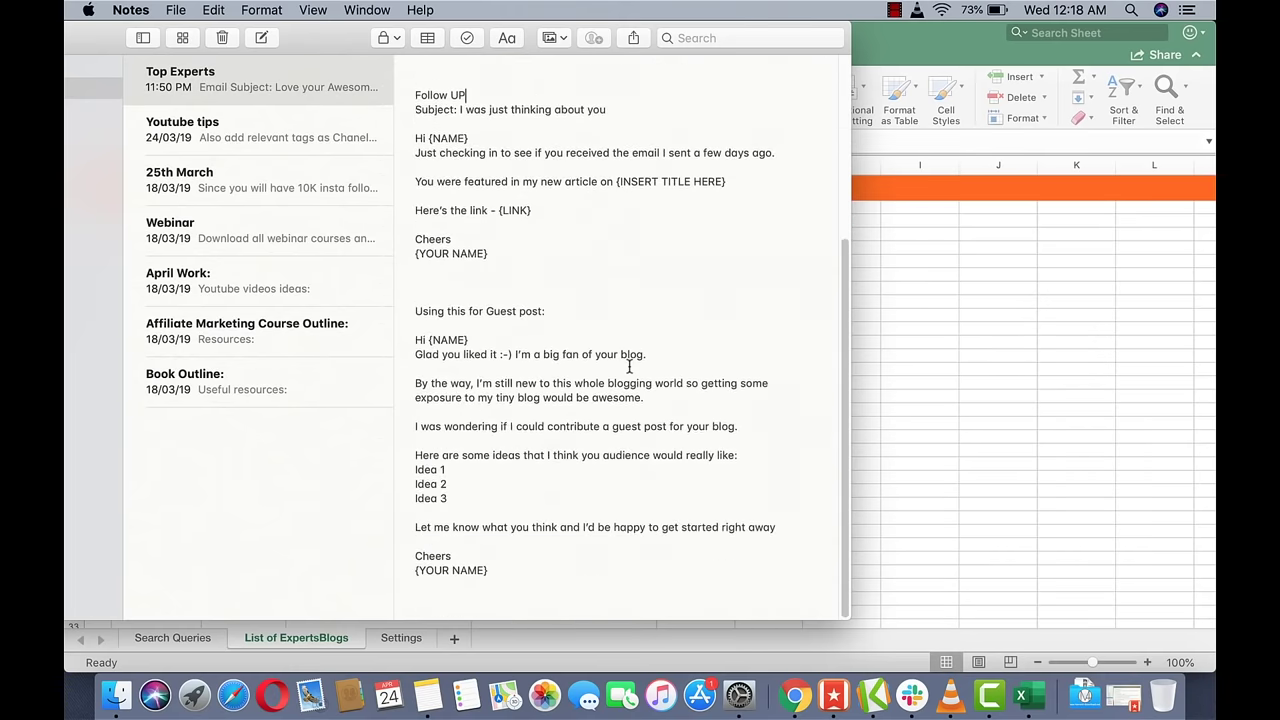
scroll(629, 367, "up", 2)
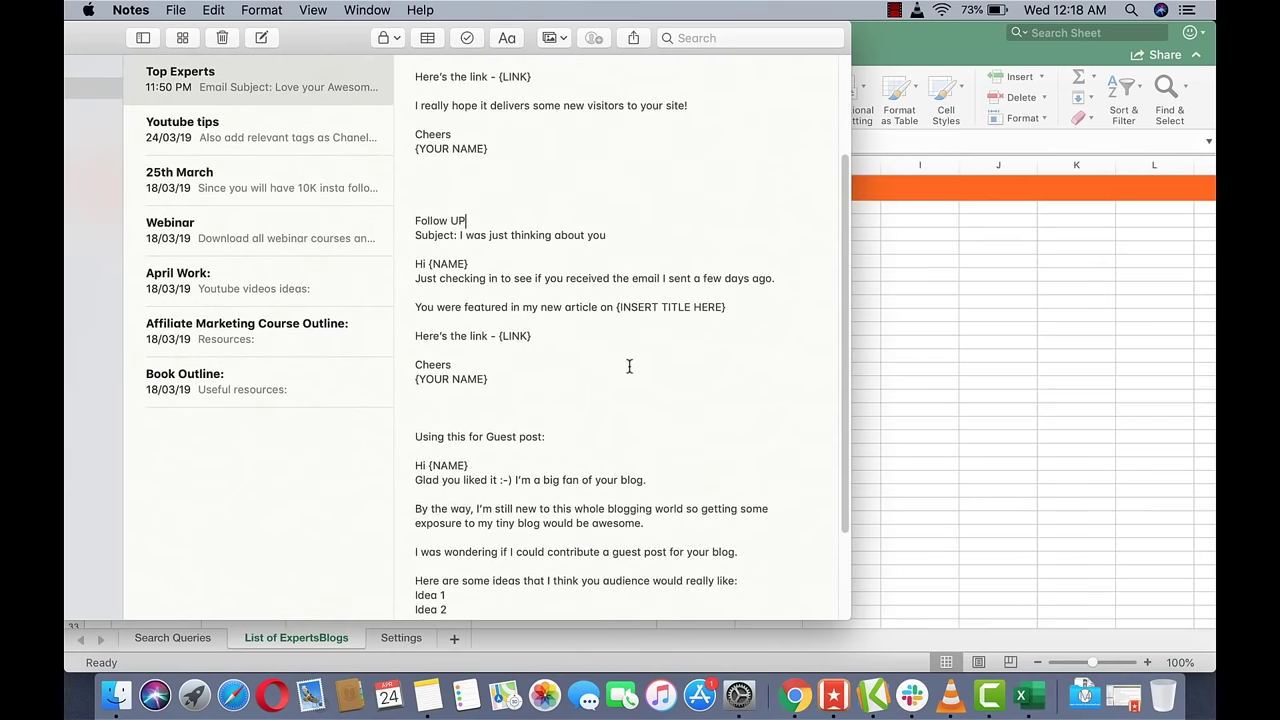
scroll(629, 367, "down", 2)
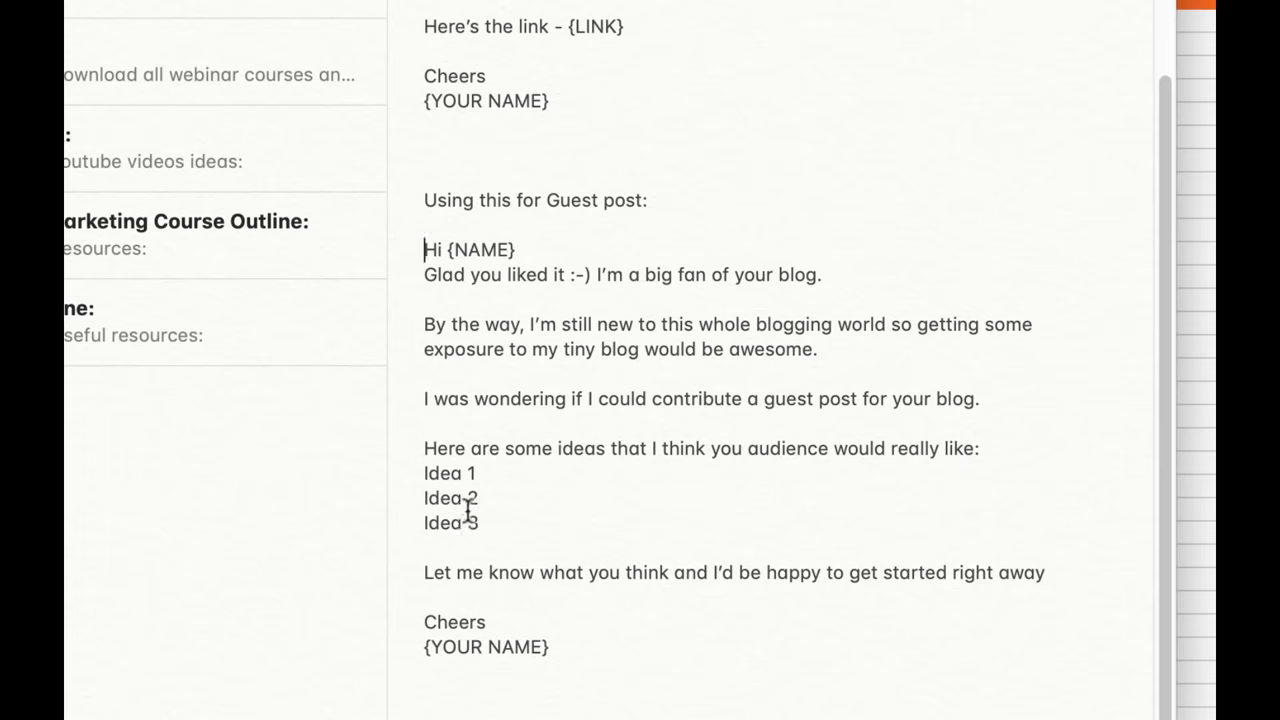
scroll(647, 445, "up", 5)
scroll(648, 444, "down", 5)
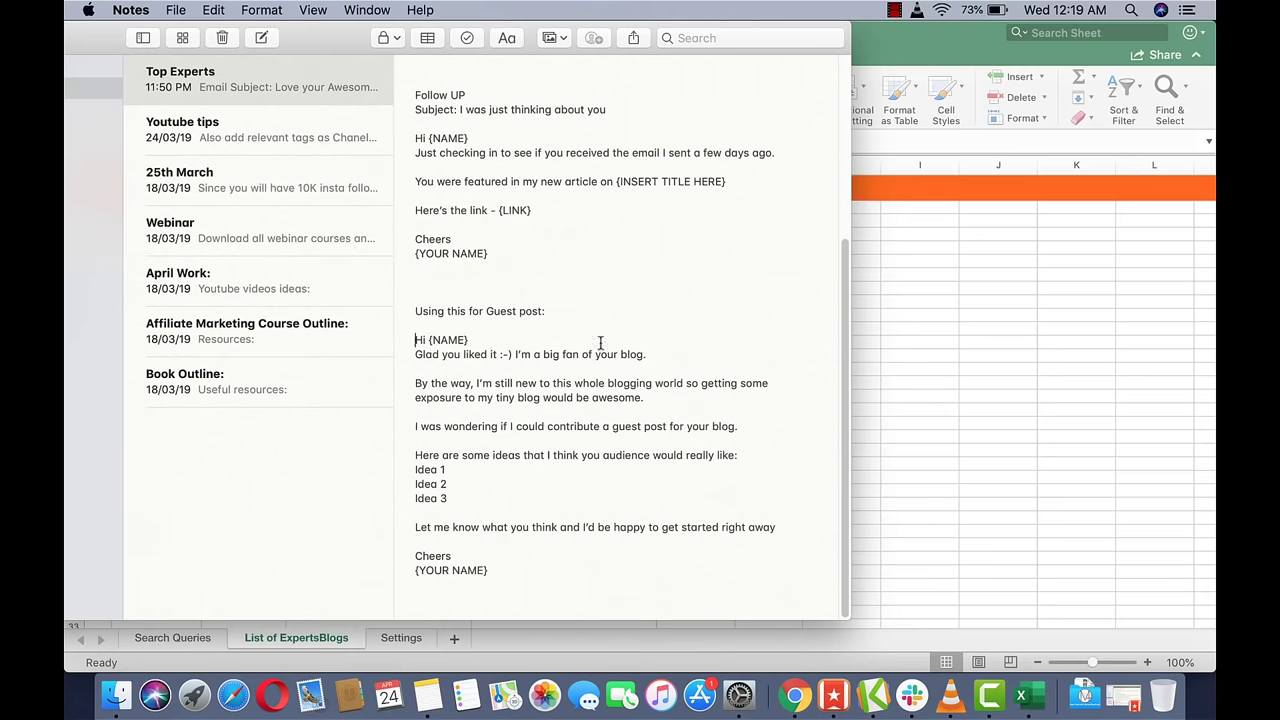
scroll(562, 440, "up", 3)
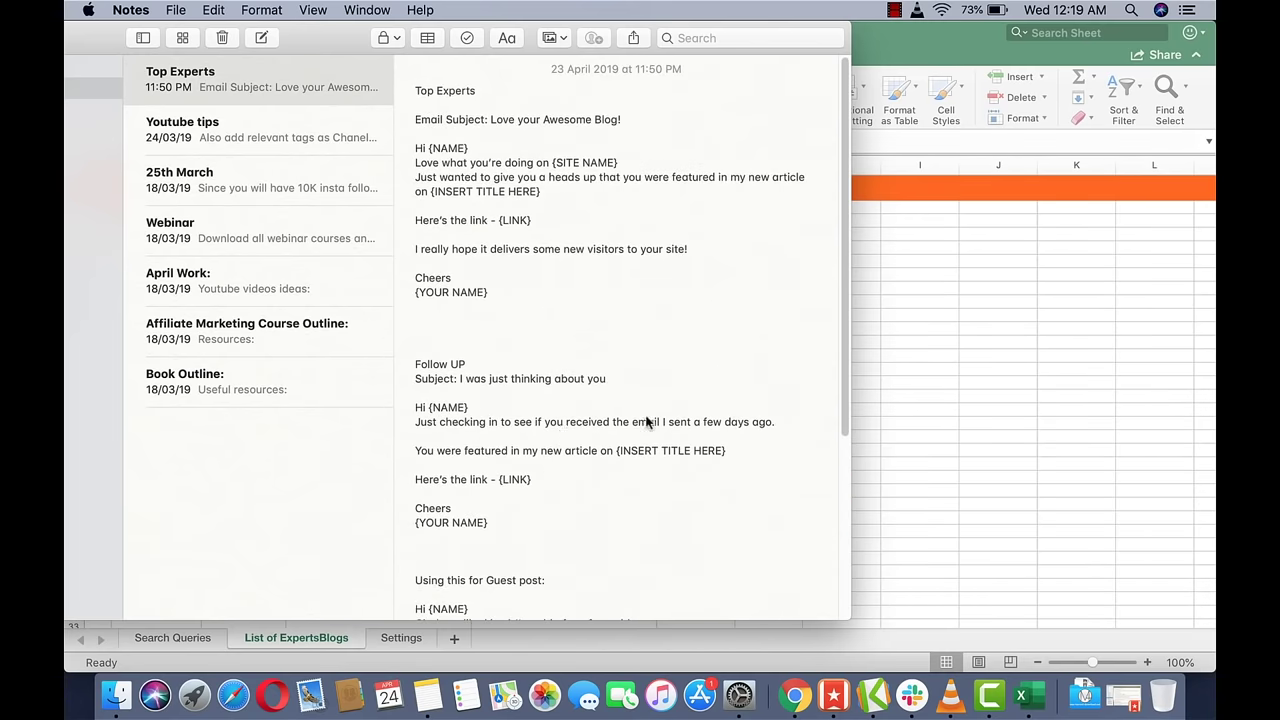
Switch to Excel and look over the rows of the List of ExpertsBlogs sheet.
left_click(978, 339)
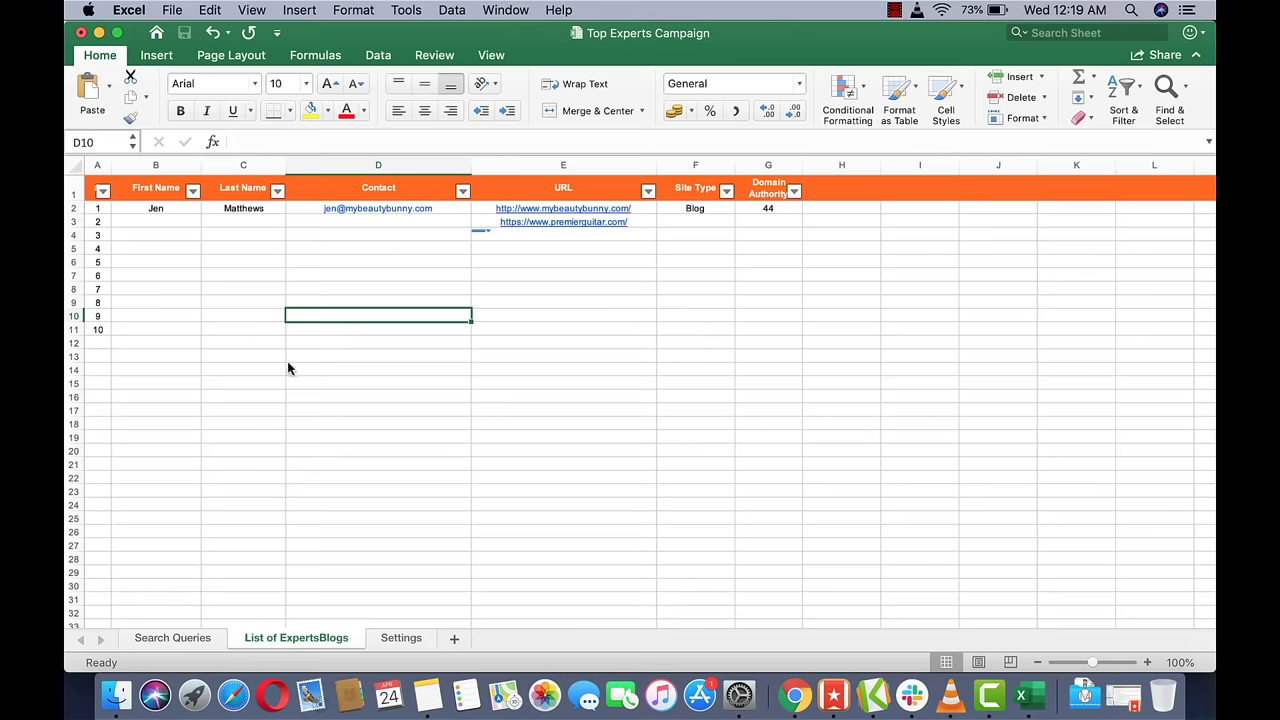
scroll(288, 369, "down", 3)
scroll(288, 369, "up", 3)
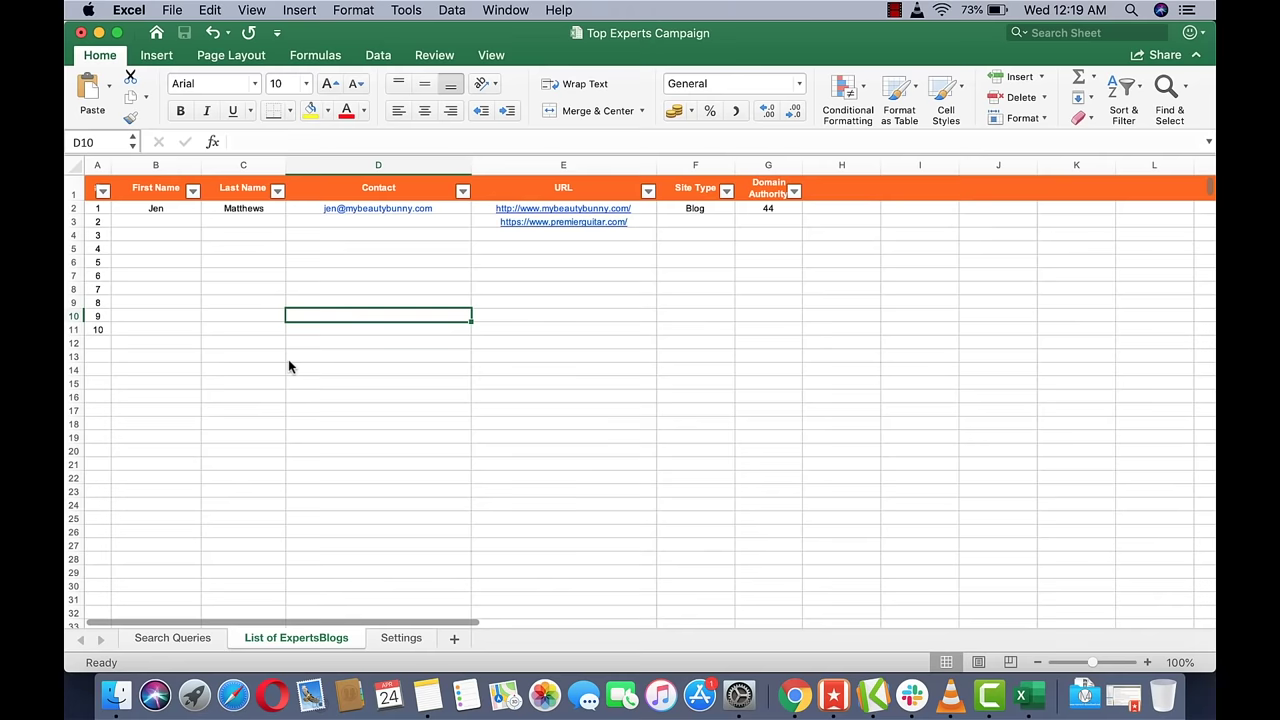
scroll(288, 367, "down", 2)
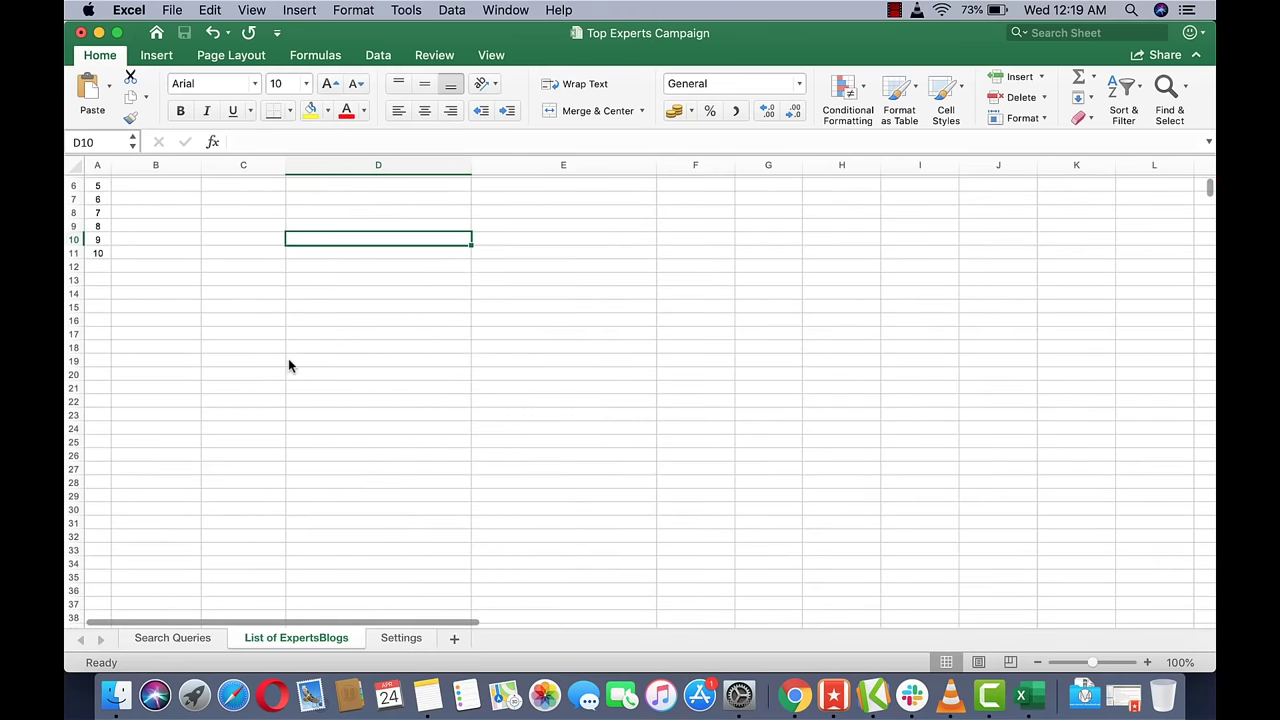
scroll(288, 365, "down", 2)
scroll(323, 337, "up", 4)
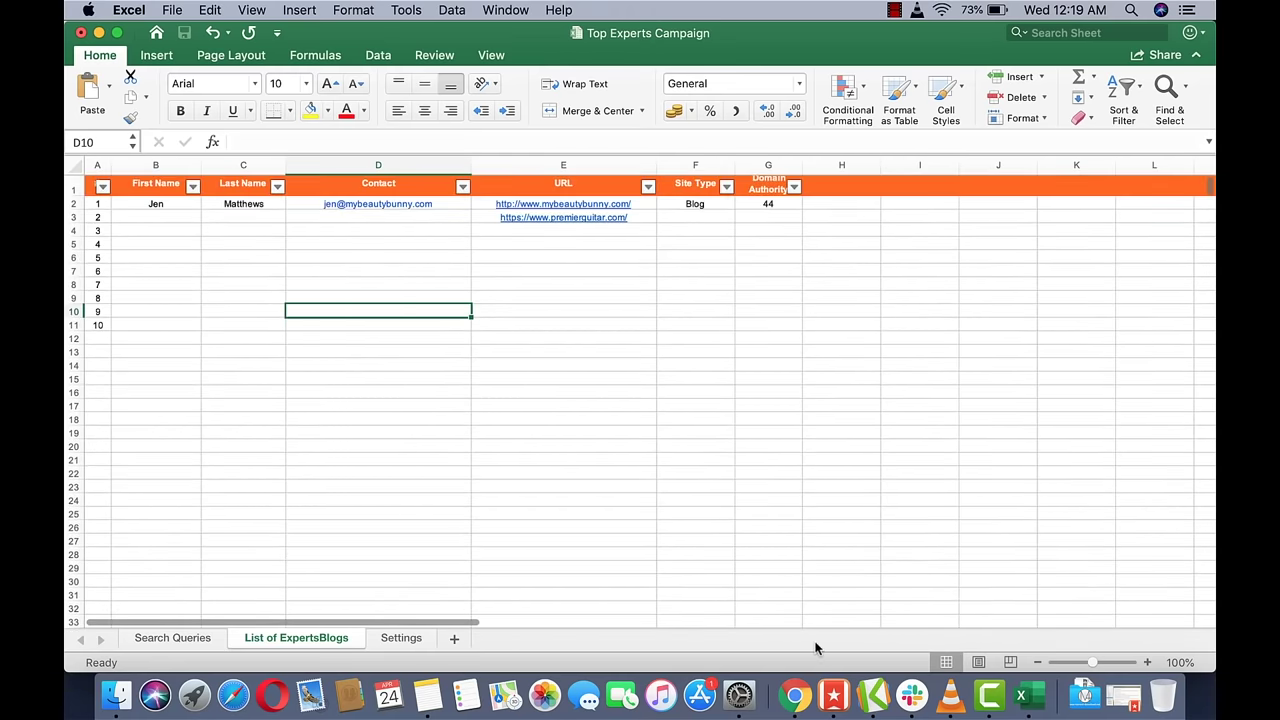
Switch to Chrome, bring up the Canva badge design among the open pages and show the text options for it.
left_click(794, 695)
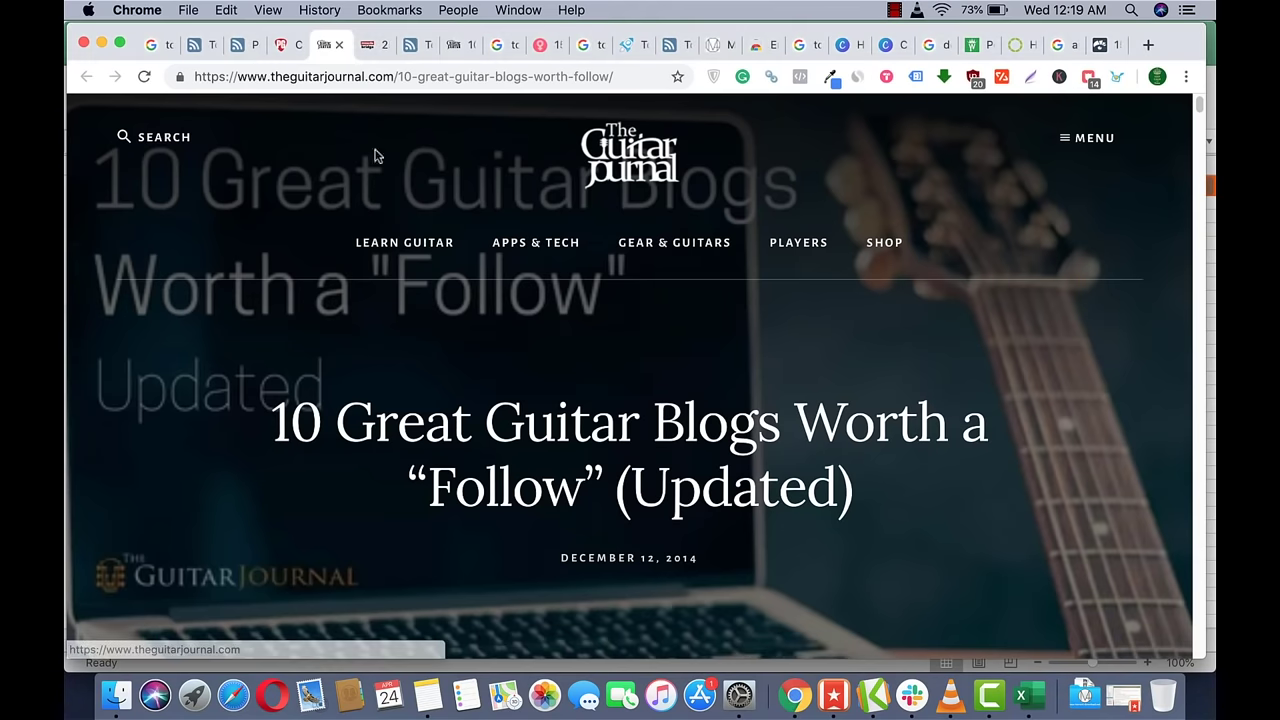
left_click(280, 50)
left_click(152, 45)
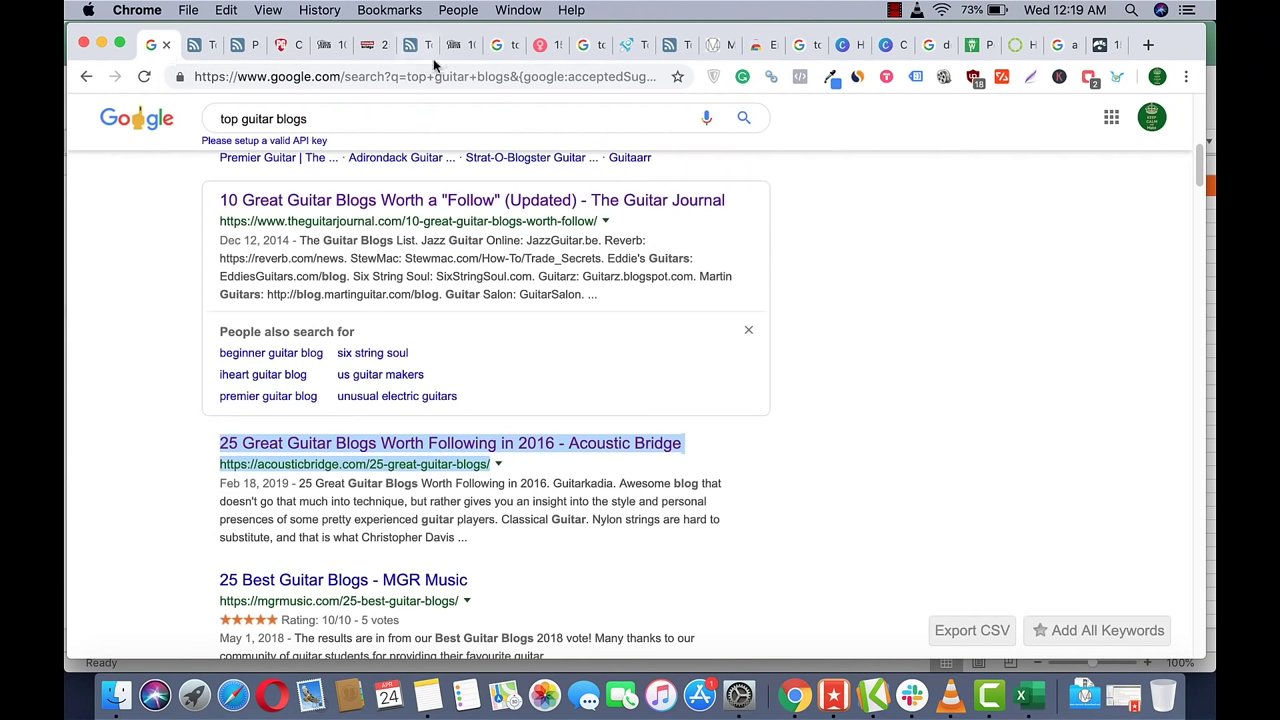
left_click(413, 50)
left_click(512, 47)
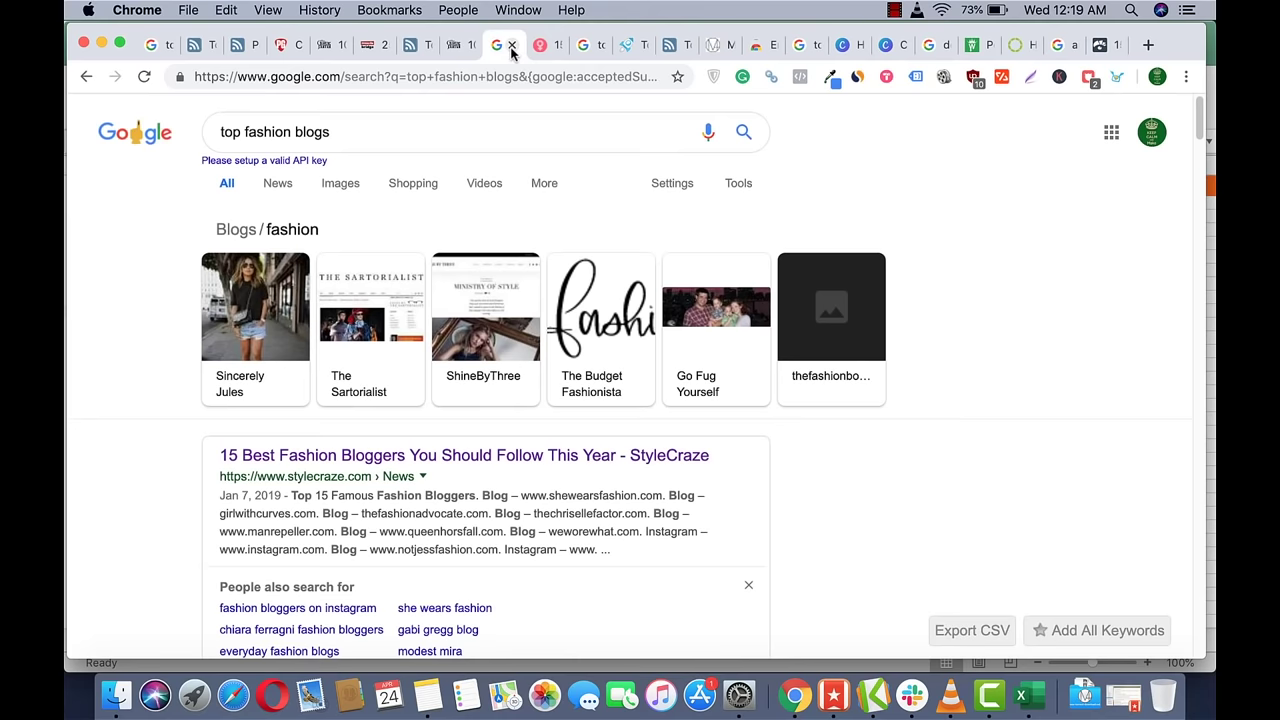
left_click(756, 45)
left_click(884, 45)
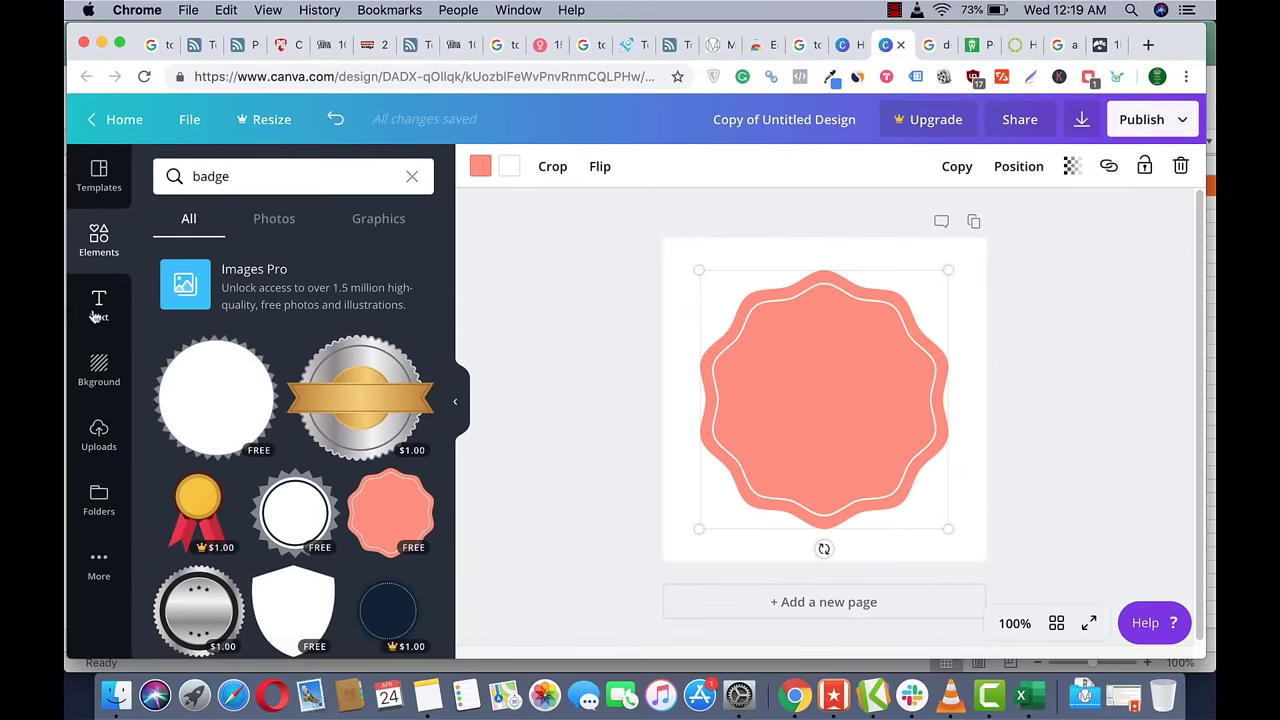
left_click(97, 316)
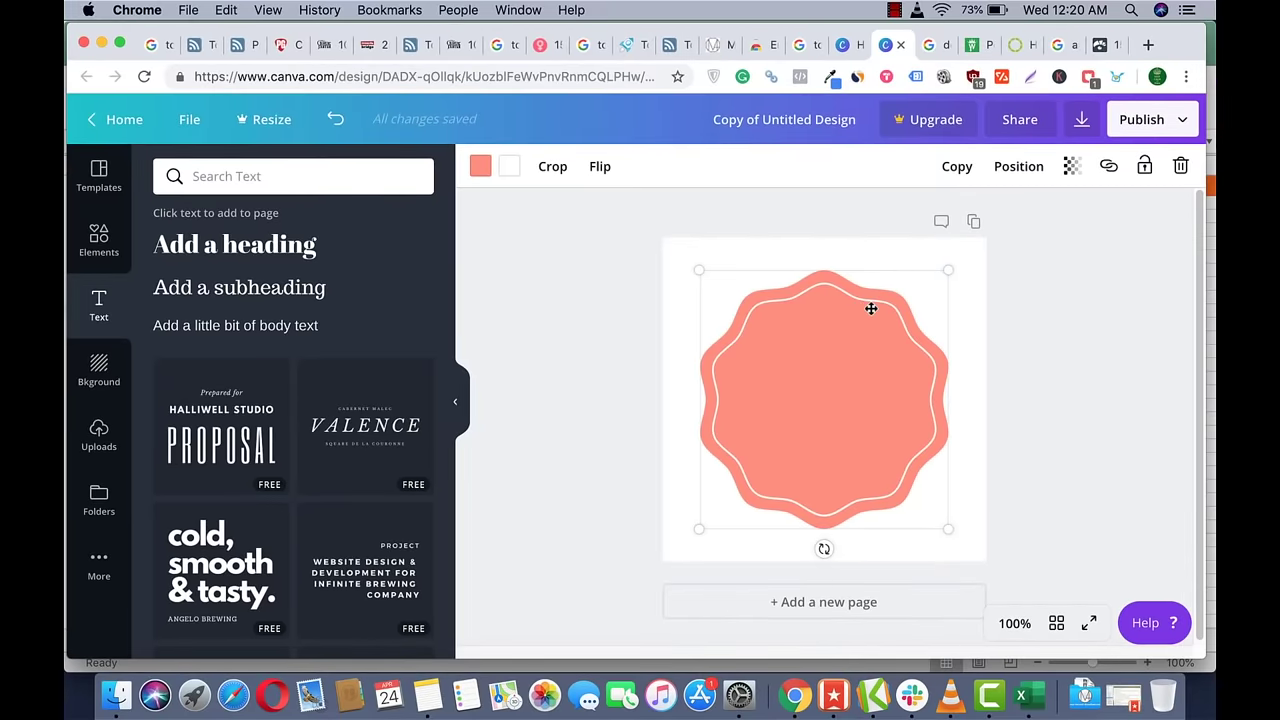
left_click(852, 45)
left_click(886, 45)
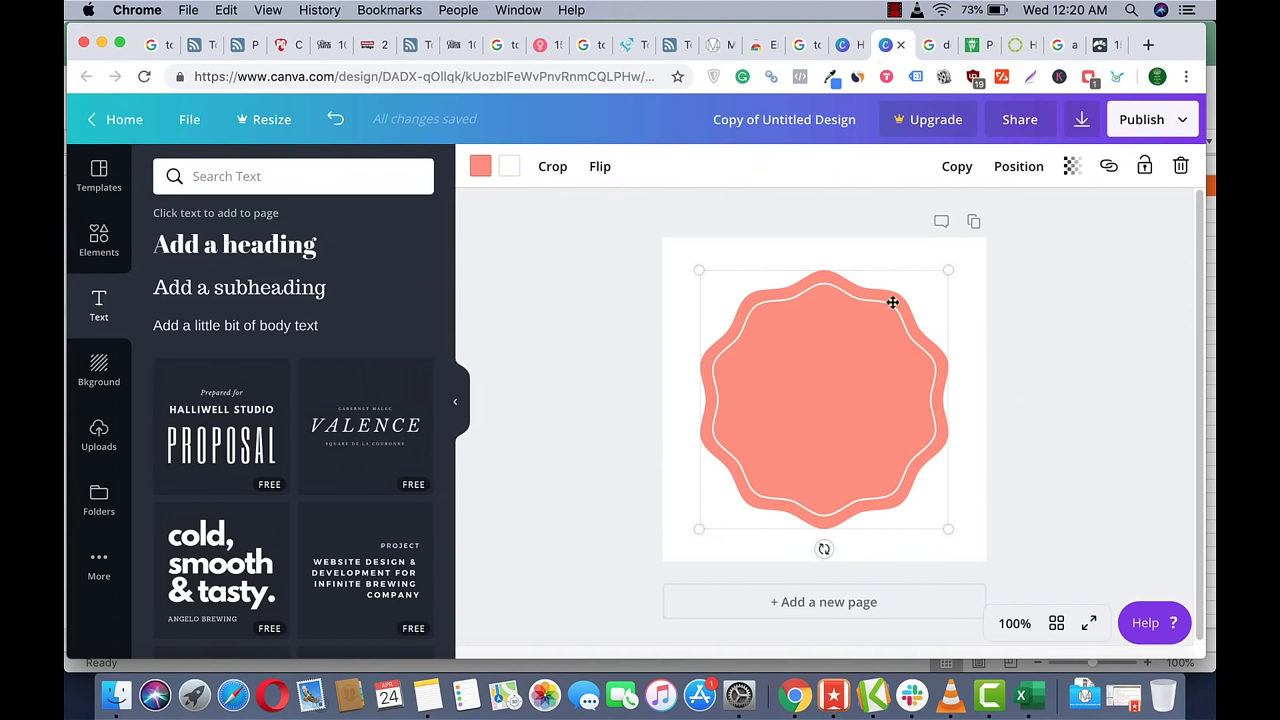
left_click(852, 45)
left_click(886, 47)
left_click(845, 45)
left_click(886, 45)
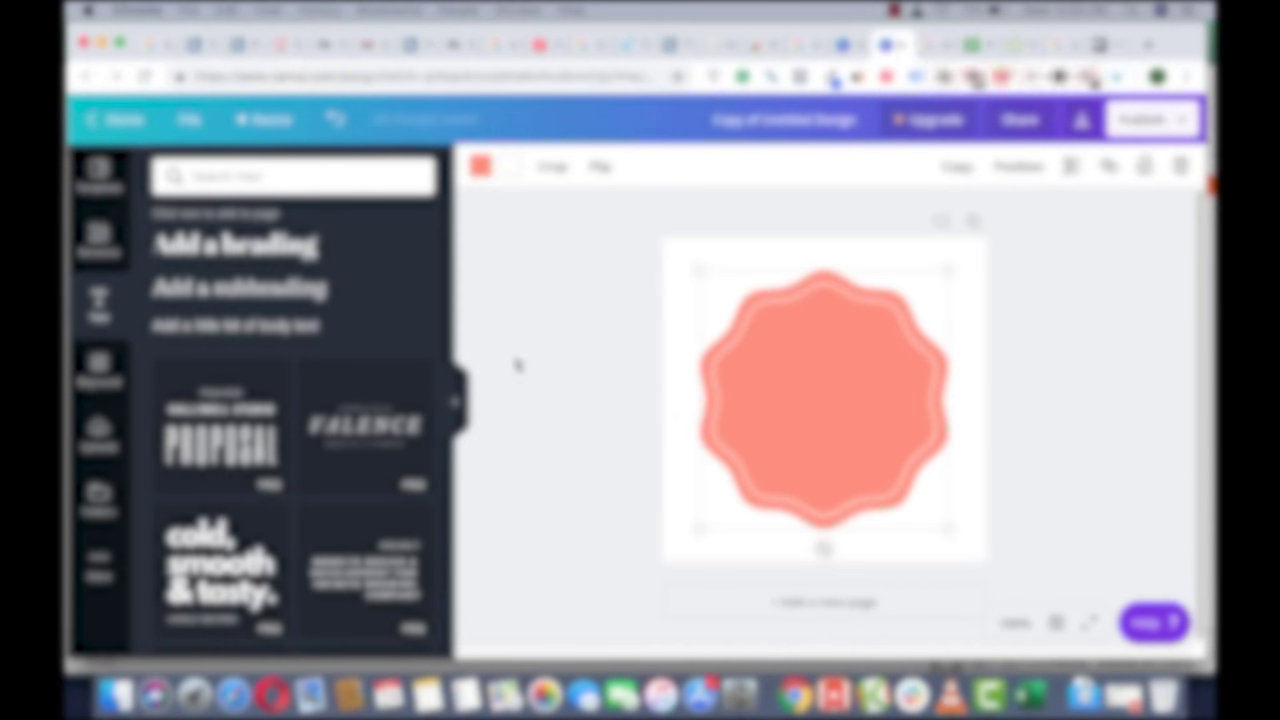
Return to the Google results for top guitar blogs and look over the listed guitar blogs.
left_click(243, 45)
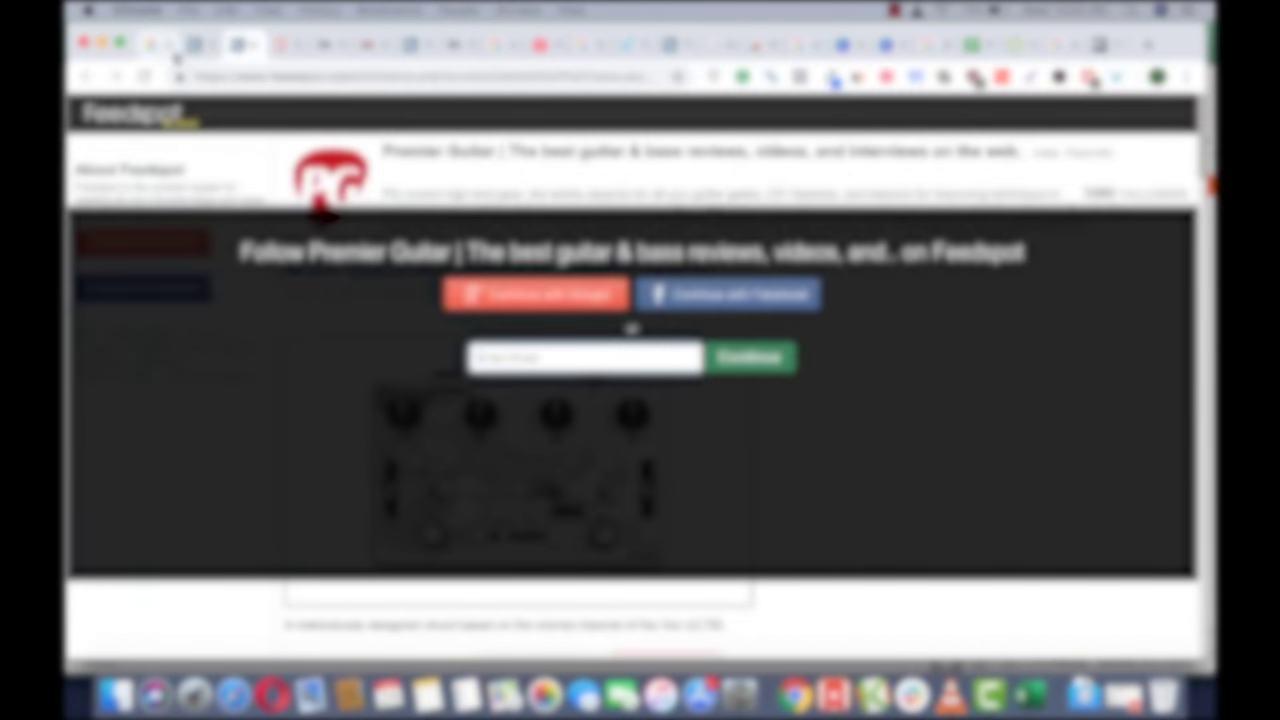
left_click(150, 45)
scroll(492, 330, "down", 5)
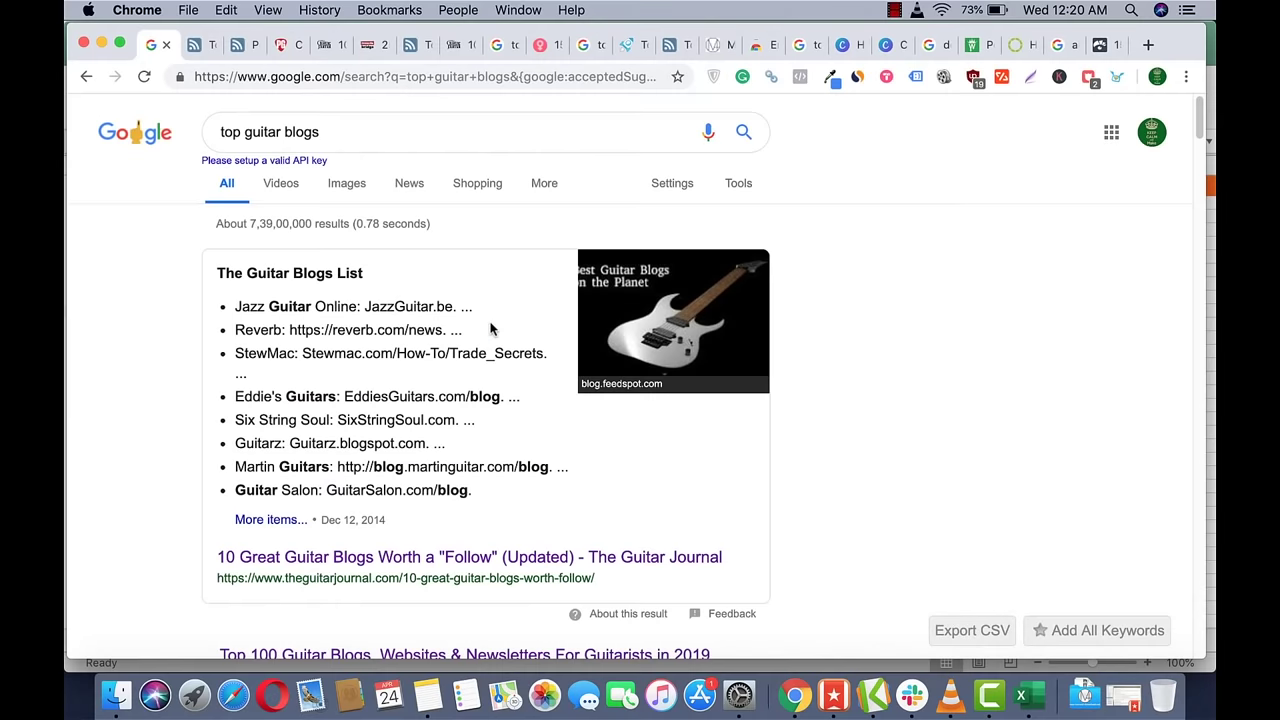
scroll(491, 329, "down", 10)
scroll(820, 360, "up", 10)
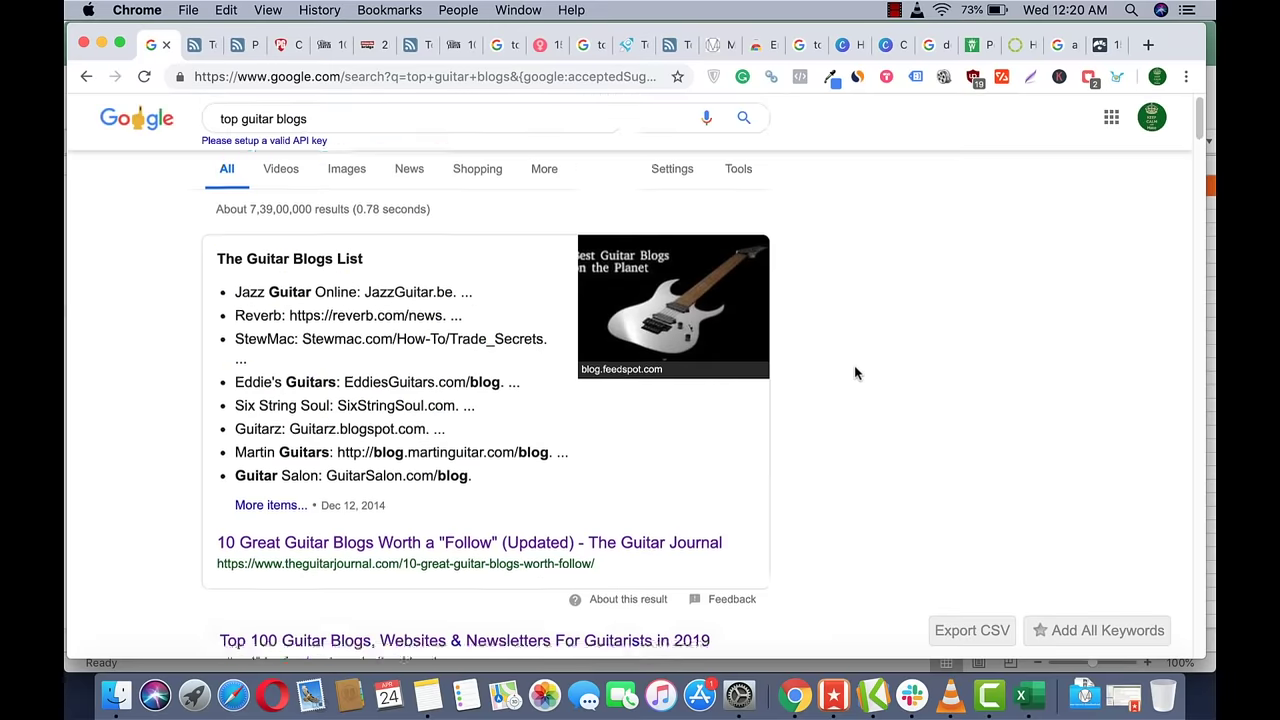
Look through the full page of Google results for dog "guest Post", down to the related searches.
left_click(935, 45)
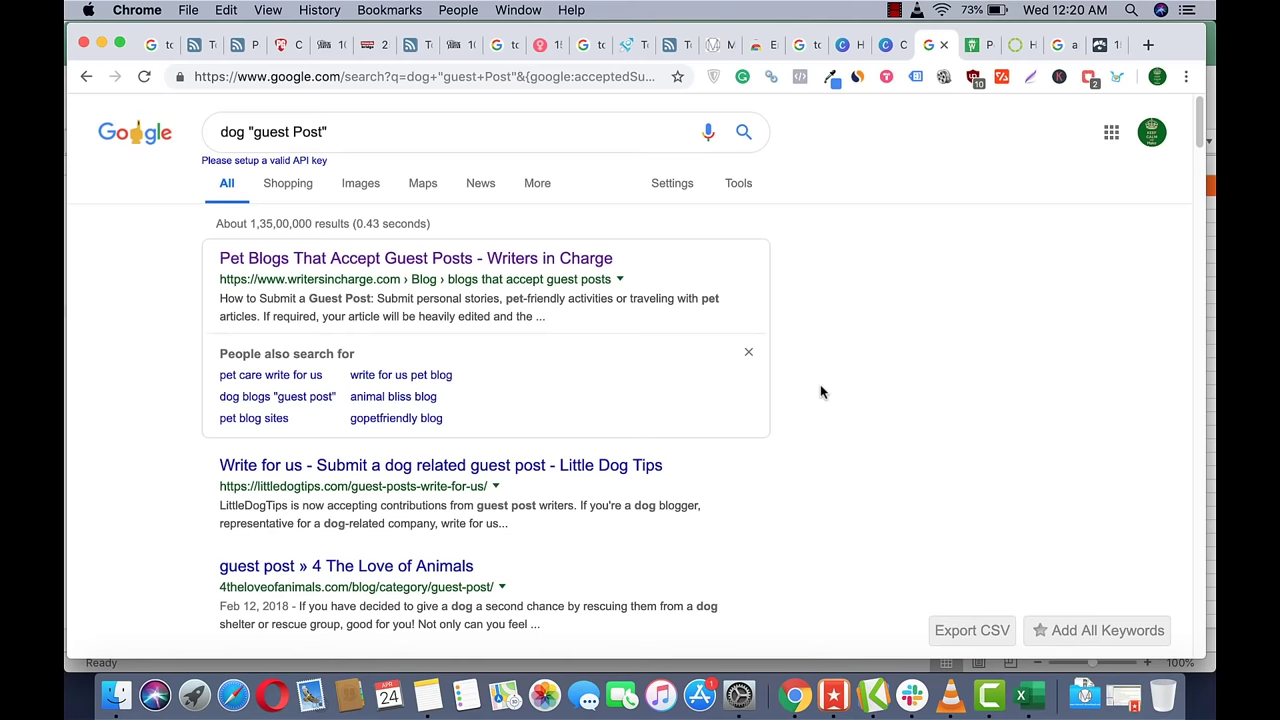
scroll(820, 391, "down", 10)
scroll(820, 391, "up", 10)
scroll(820, 391, "down", 20)
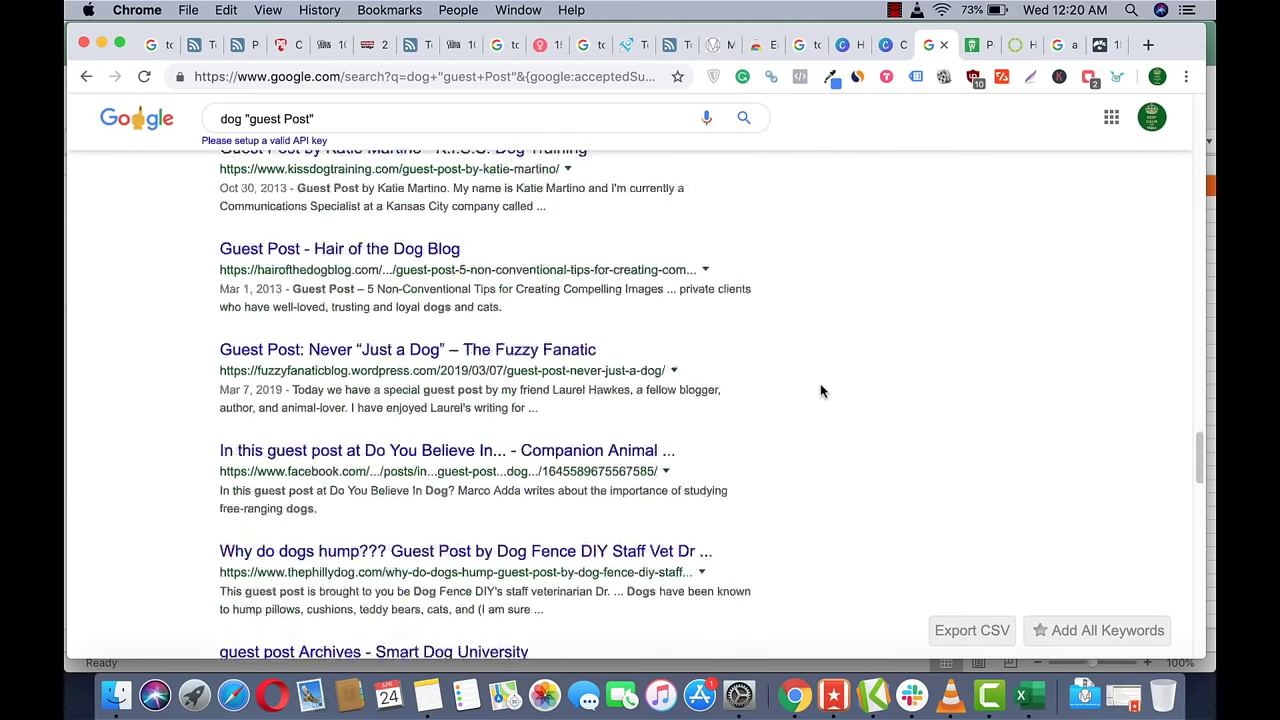
scroll(820, 391, "down", 15)
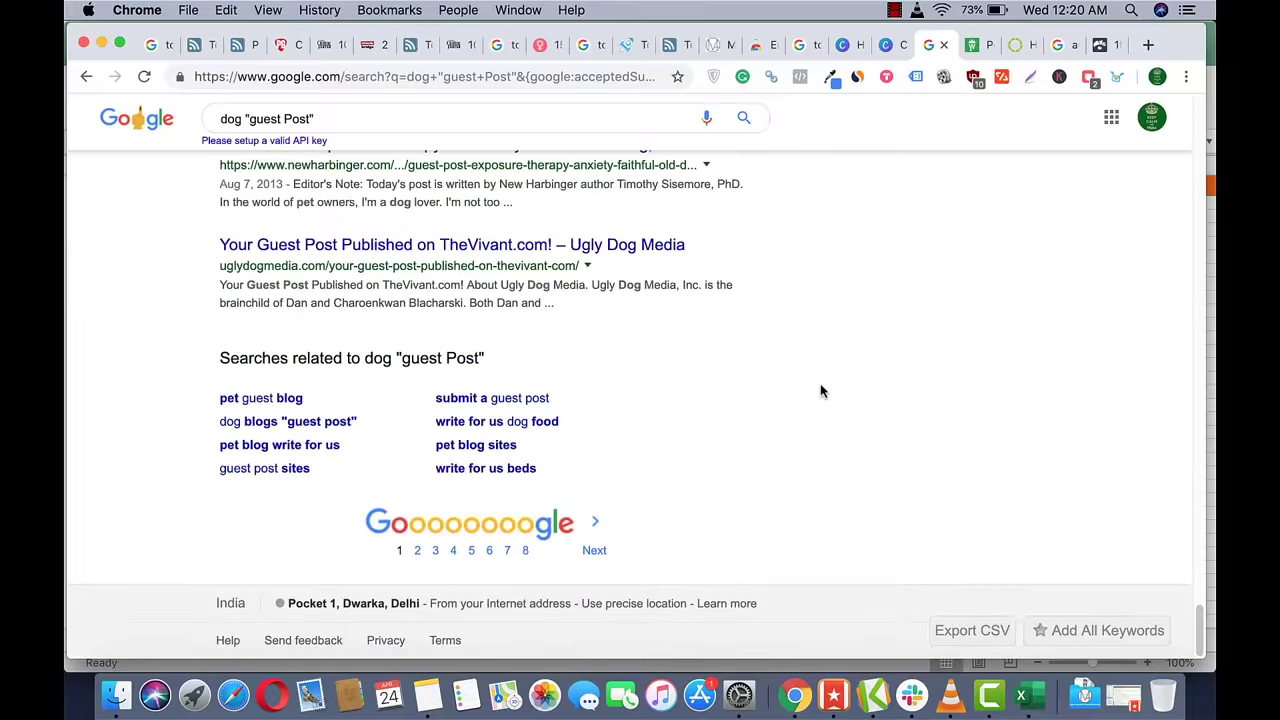
scroll(821, 391, "up", 20)
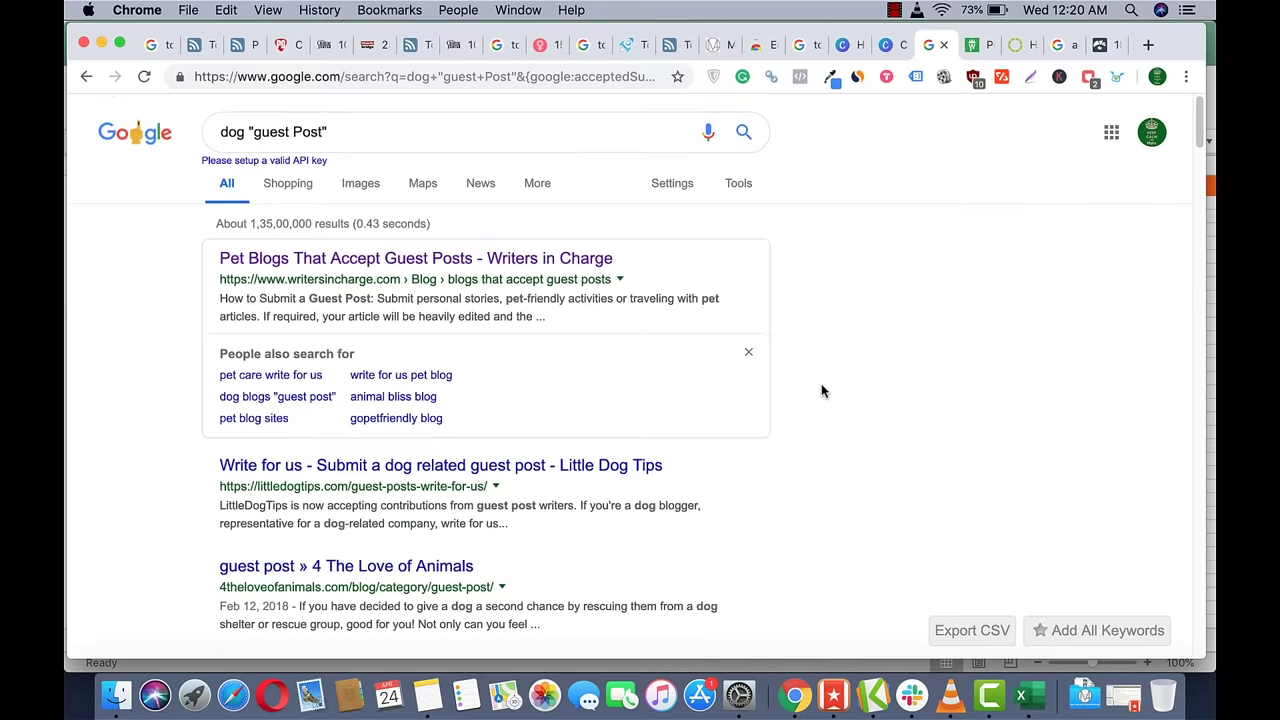
Replace dog in the Google query and search for huitar "guest Post".
double_click(233, 131)
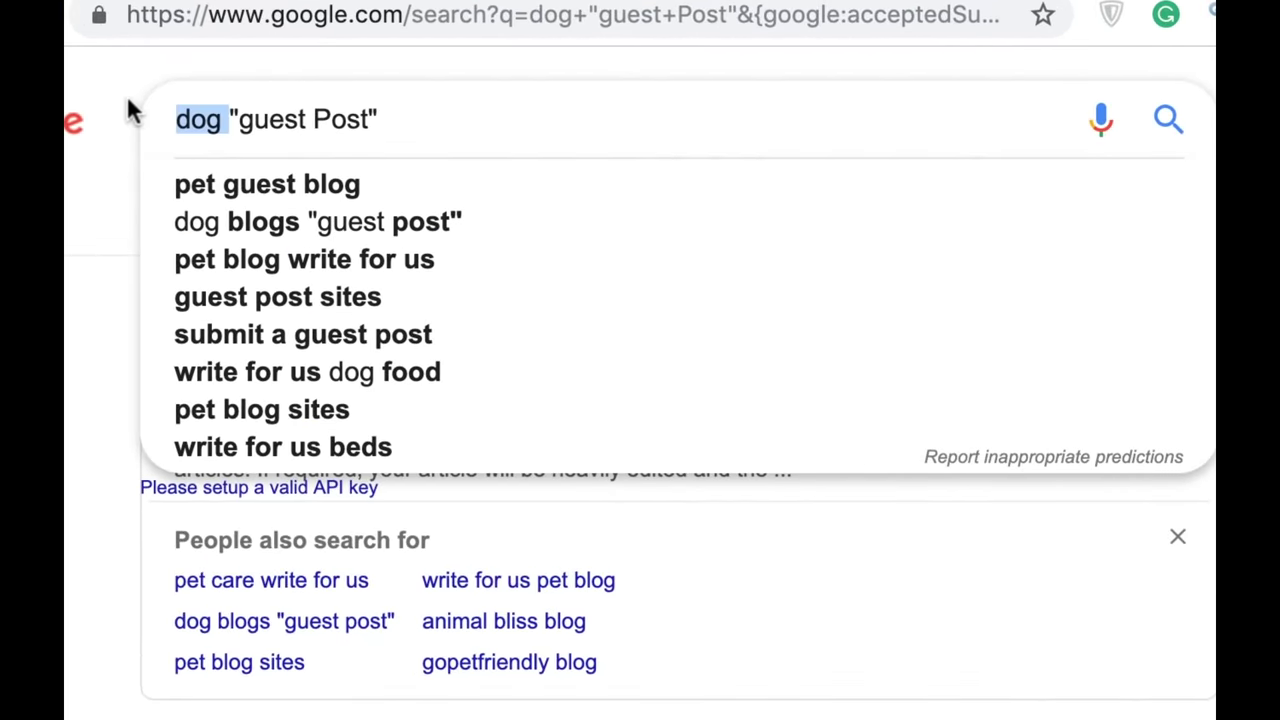
type("niche")
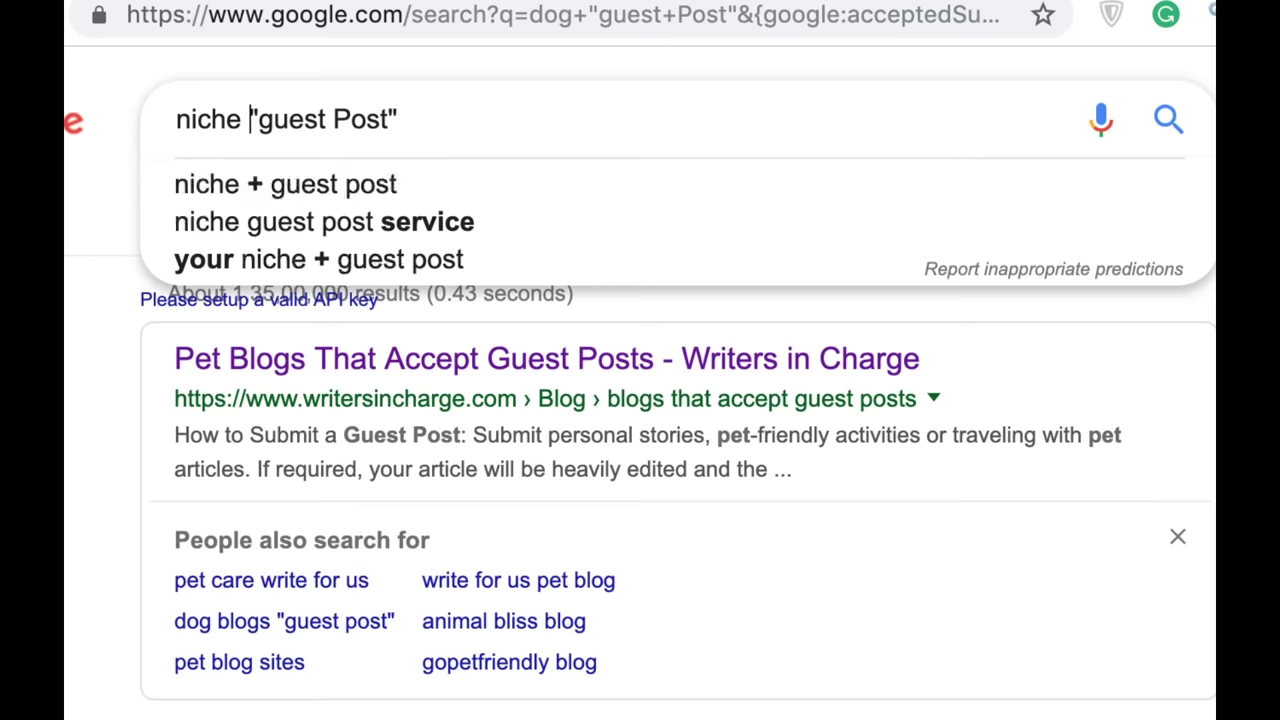
key("alt+BackSpace")
type("huitar")
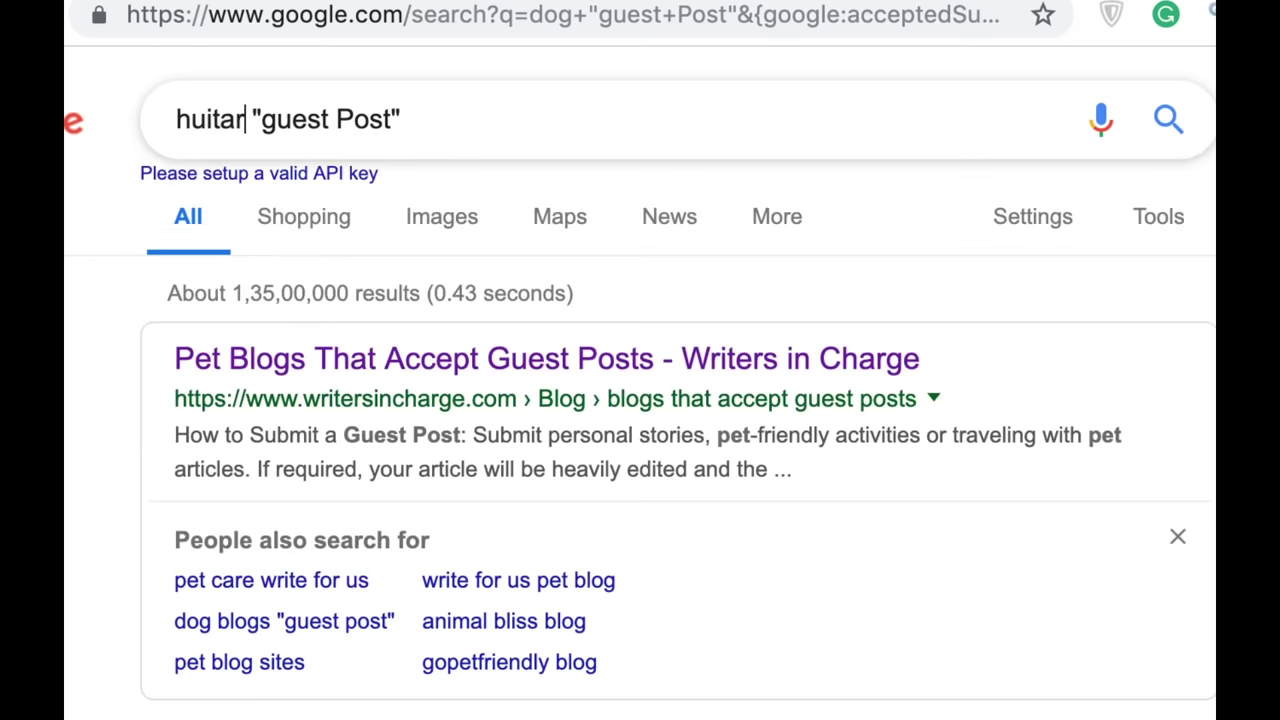
key("Return")
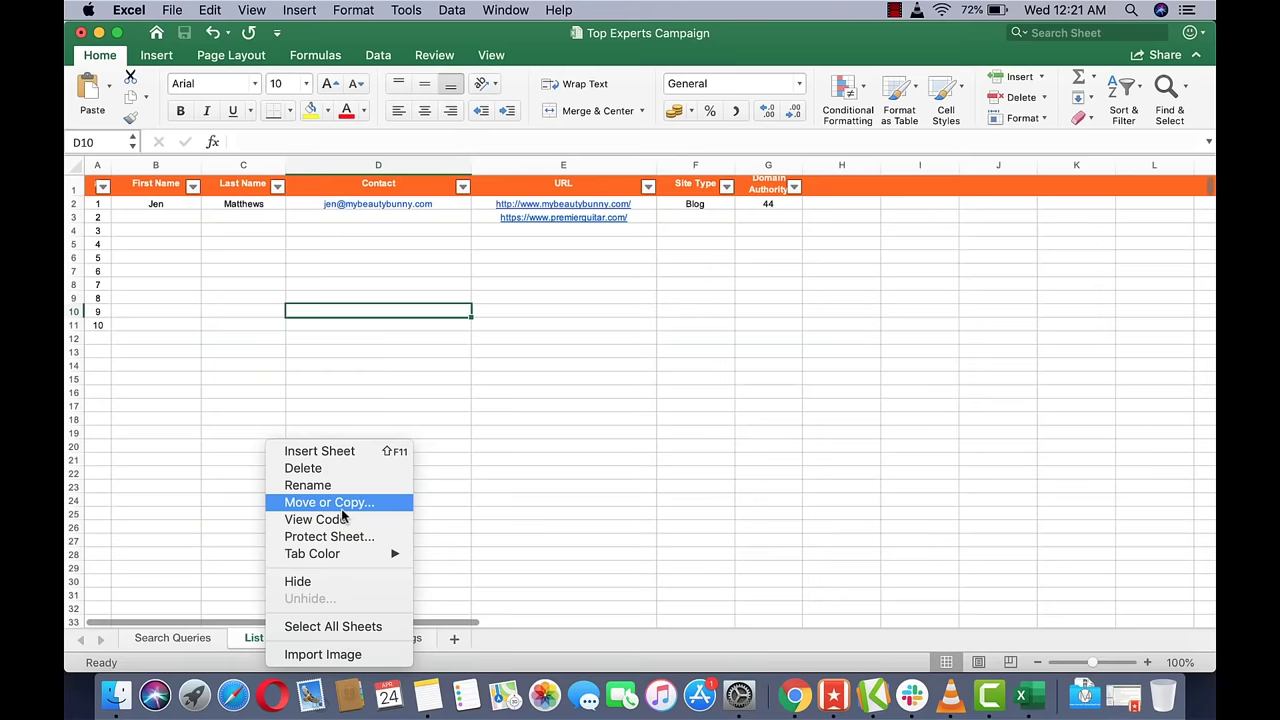
Create a copy of the List of ExpertsBlogs sheet before the original in Excel, and go to the original sheet.
left_click(343, 514)
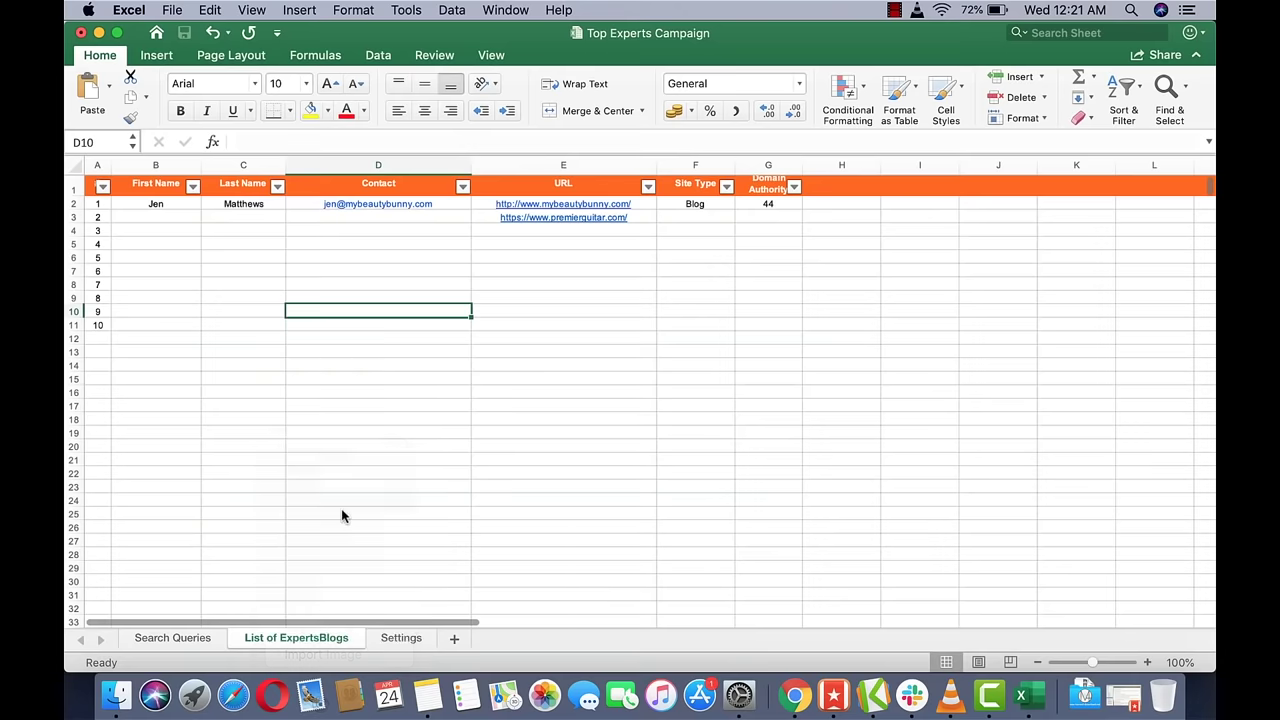
left_click(302, 610)
left_click(338, 492)
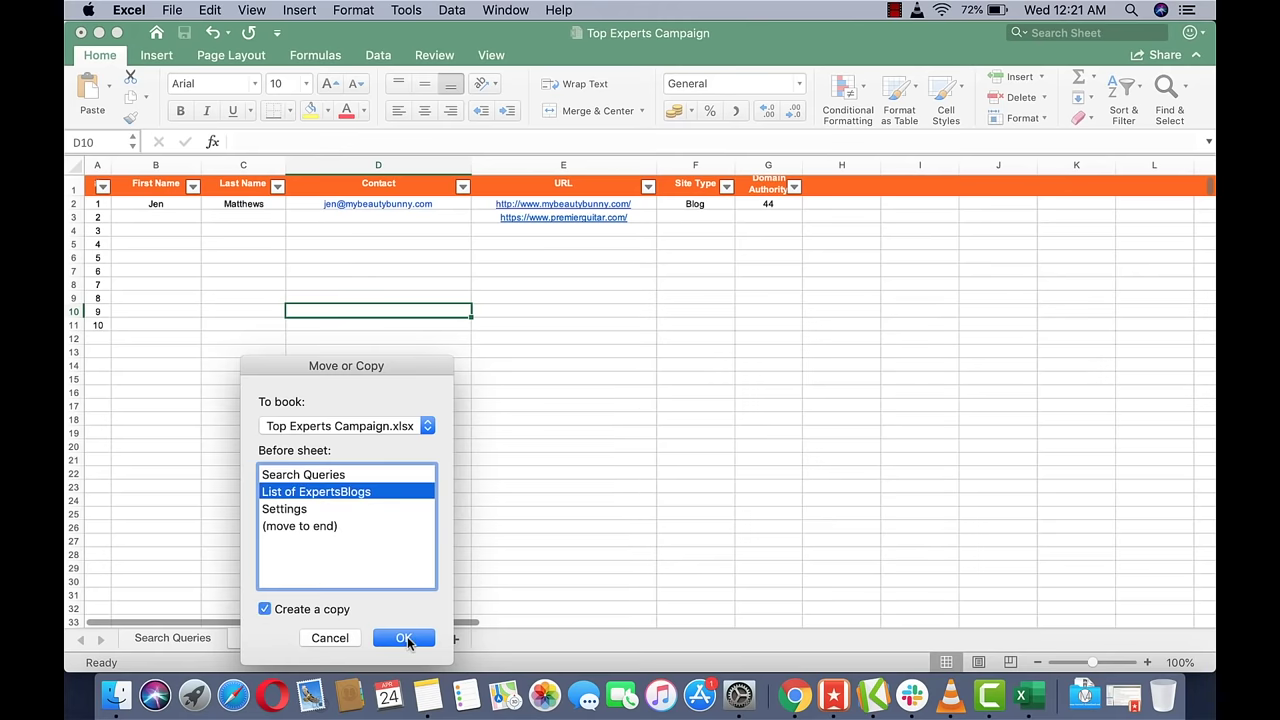
left_click(404, 639)
left_click(468, 644)
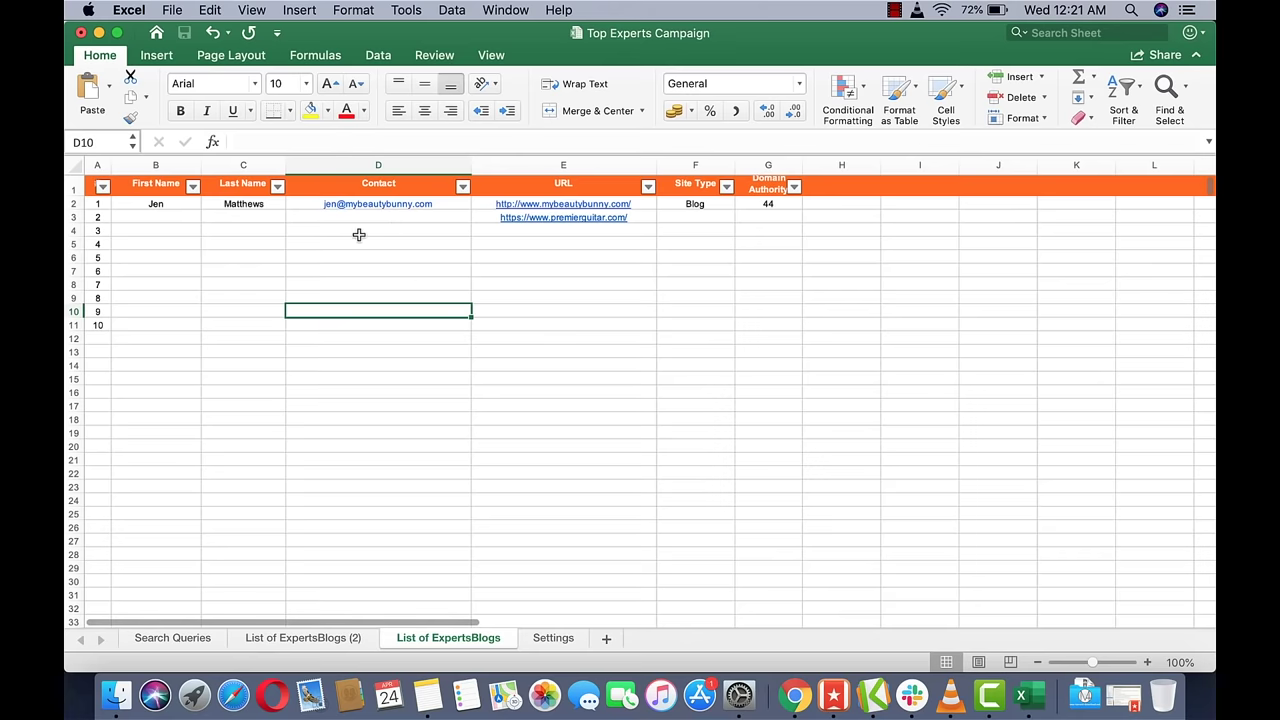
Rename the original List of ExpertsBlogs sheet as guest post opportunities and clear its entries in B2:H3.
right_click(424, 640)
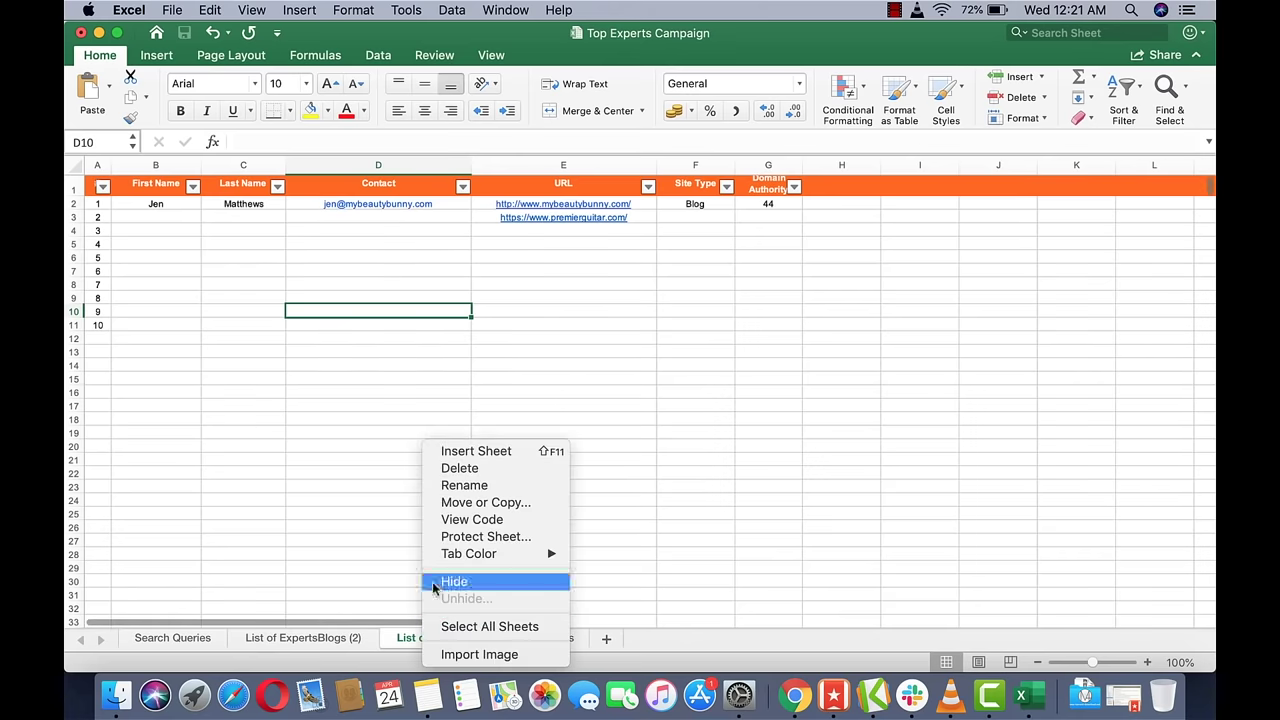
left_click(479, 485)
type("guest ")
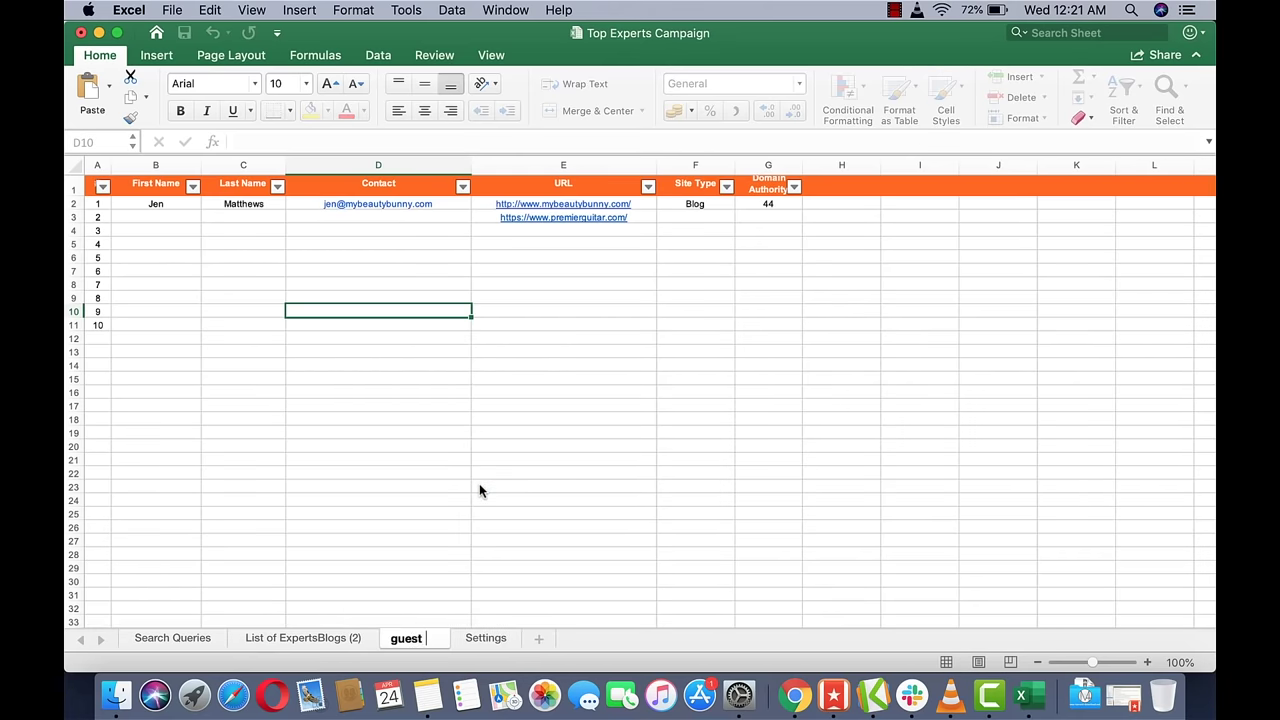
type("post opportuni")
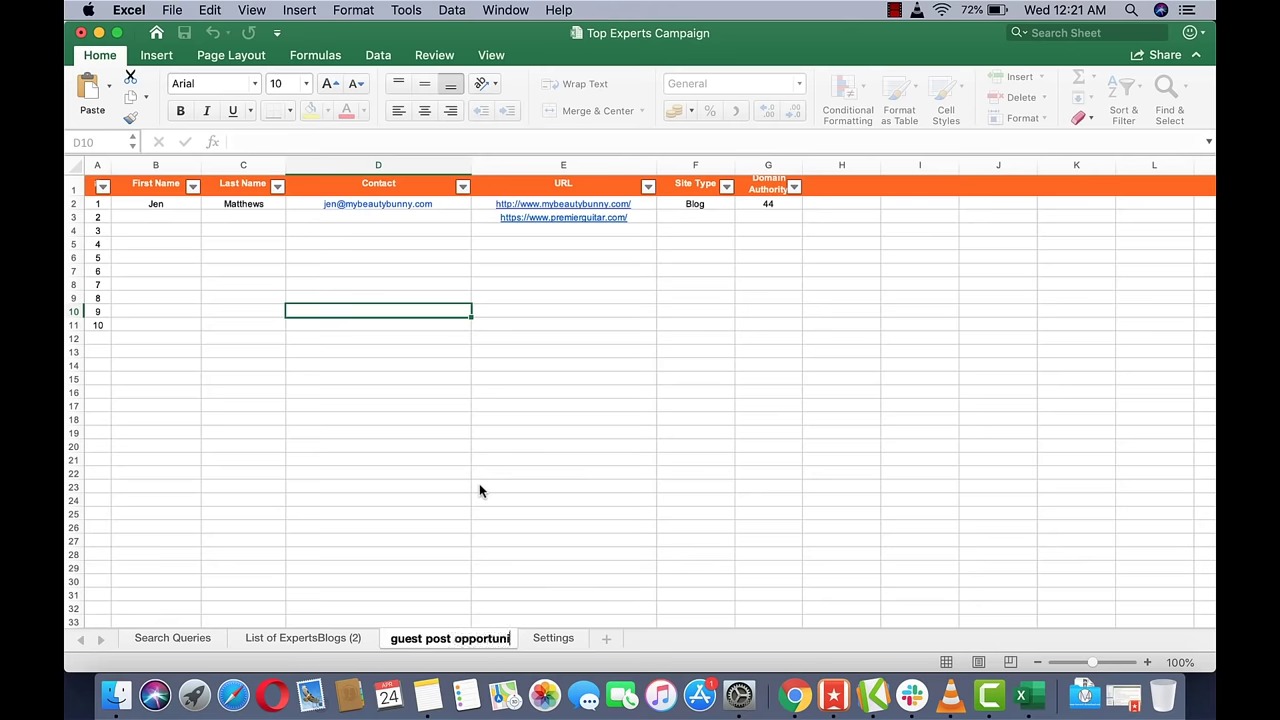
type("ties")
key("Return")
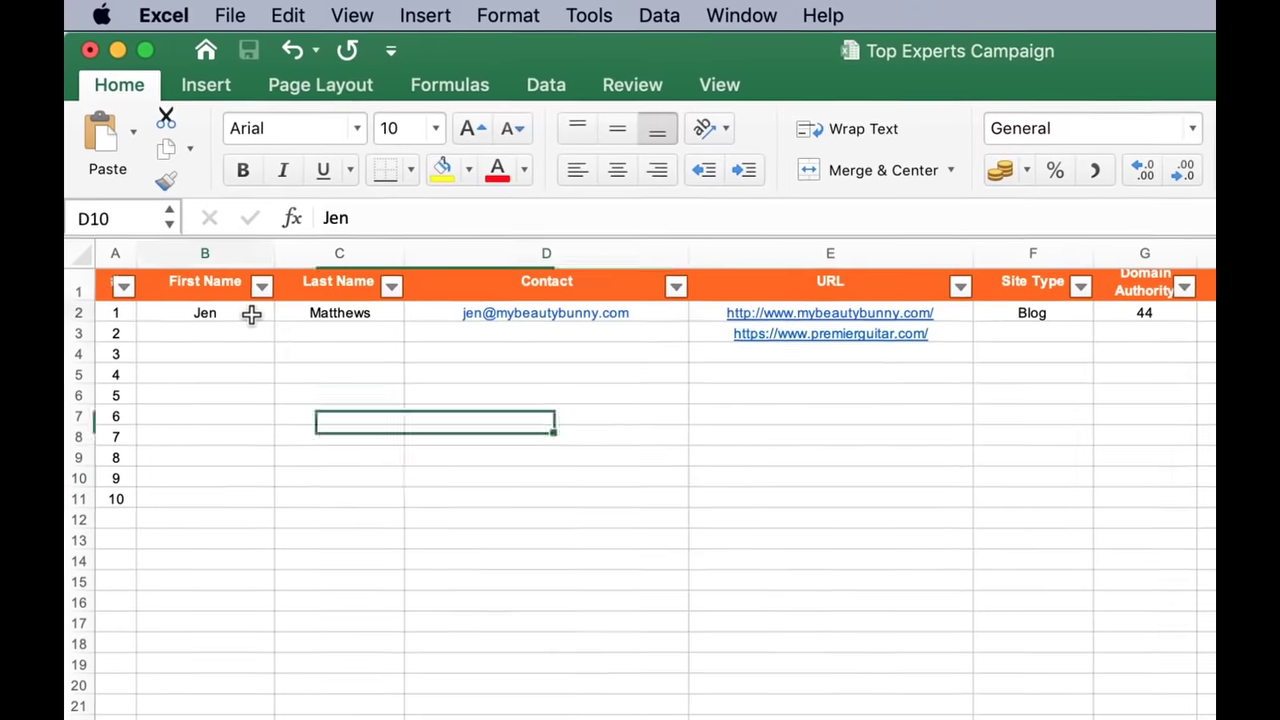
left_click_drag(231, 239, 960, 256)
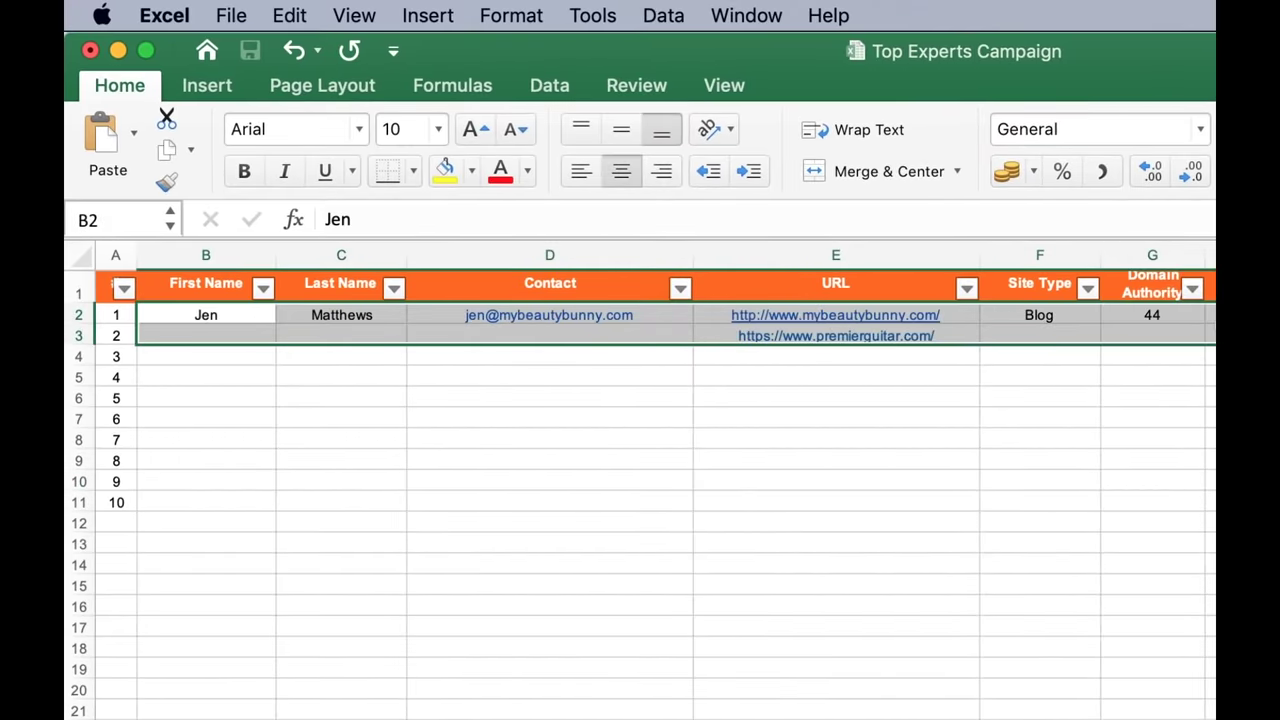
key("Delete")
Open the Write for Guitar Adventures result from the Chrome search and read its guest post guidelines down to the submission contact.
key("super+Tab")
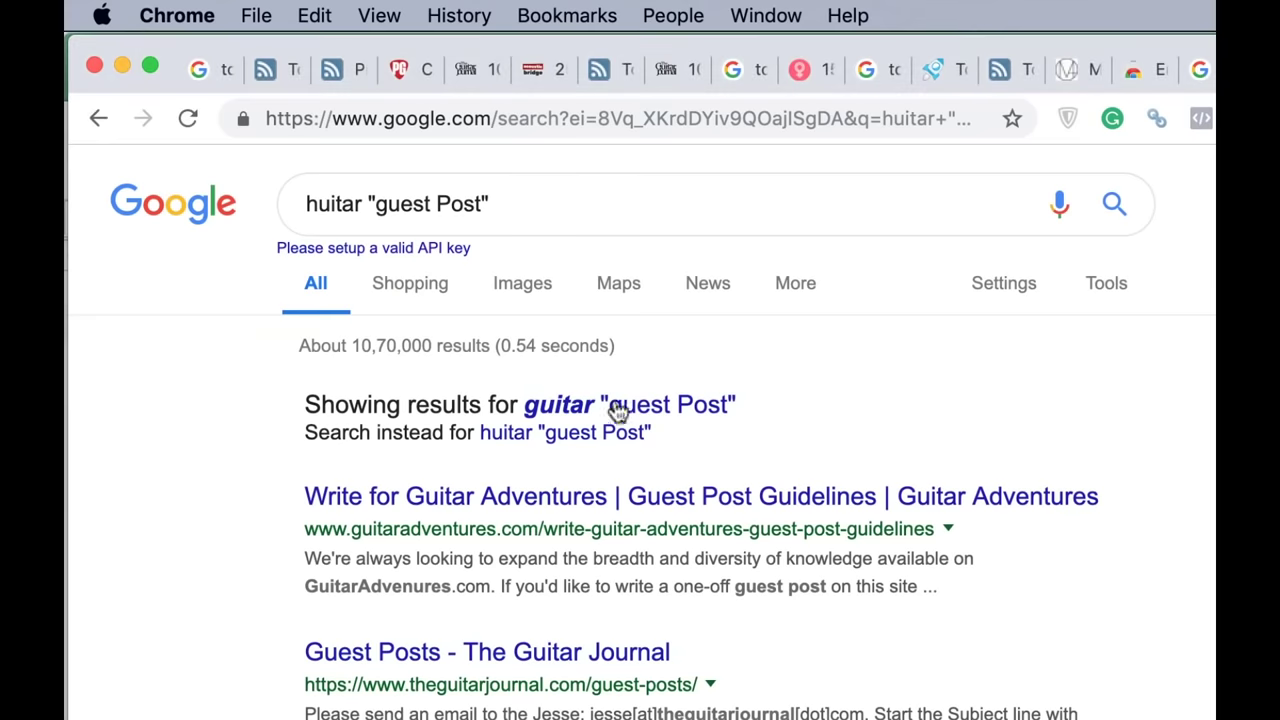
left_click(655, 500, "super")
key("ctrl+Tab")
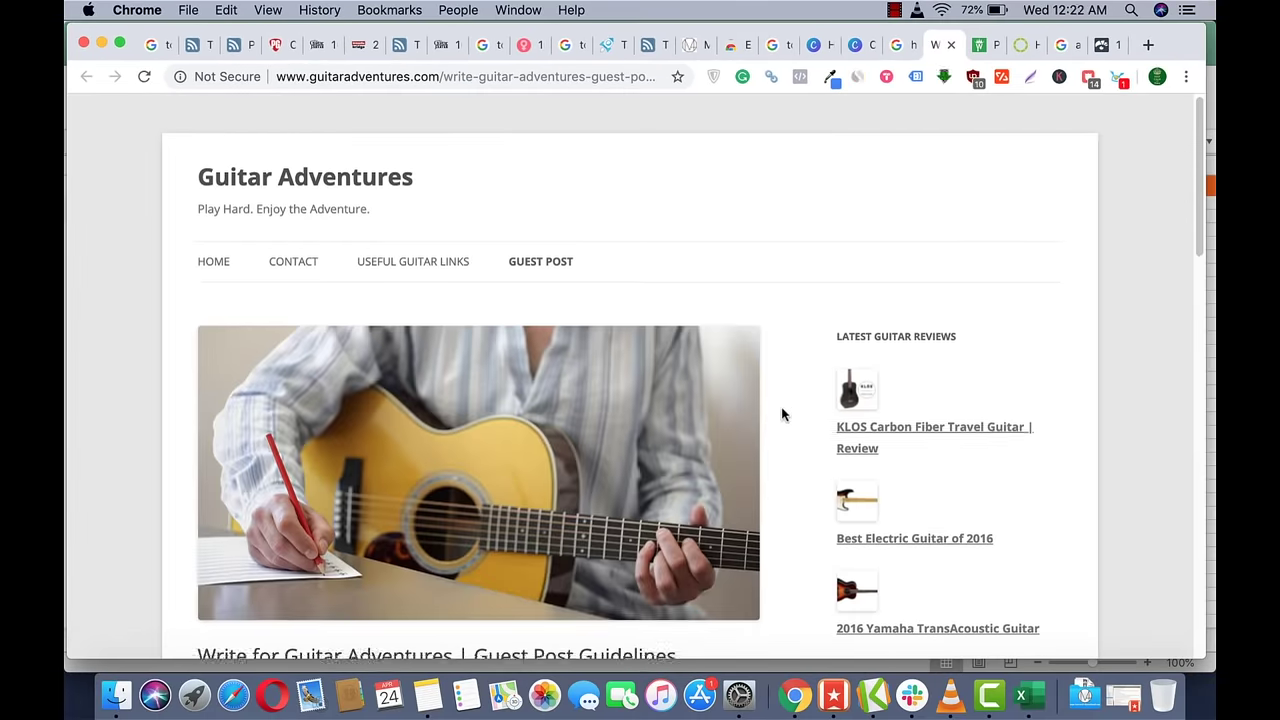
scroll(585, 165, "down", 15)
scroll(567, 457, "up", 15)
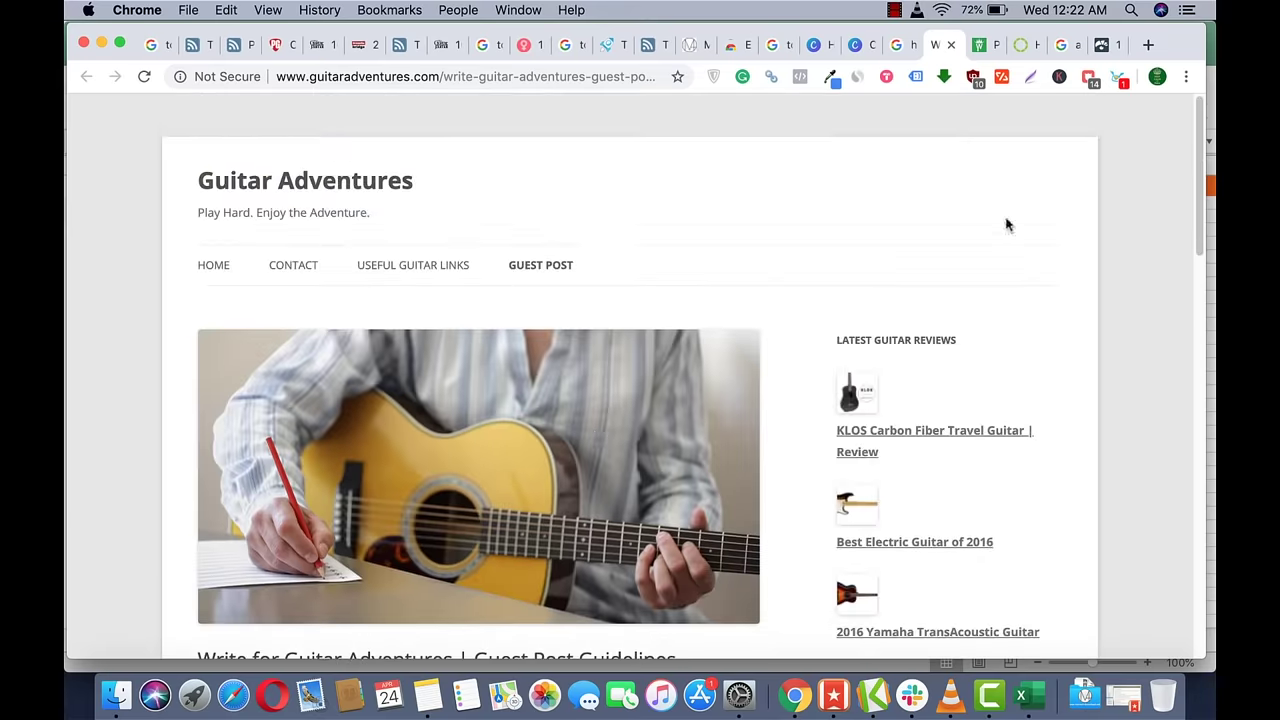
left_click(540, 267)
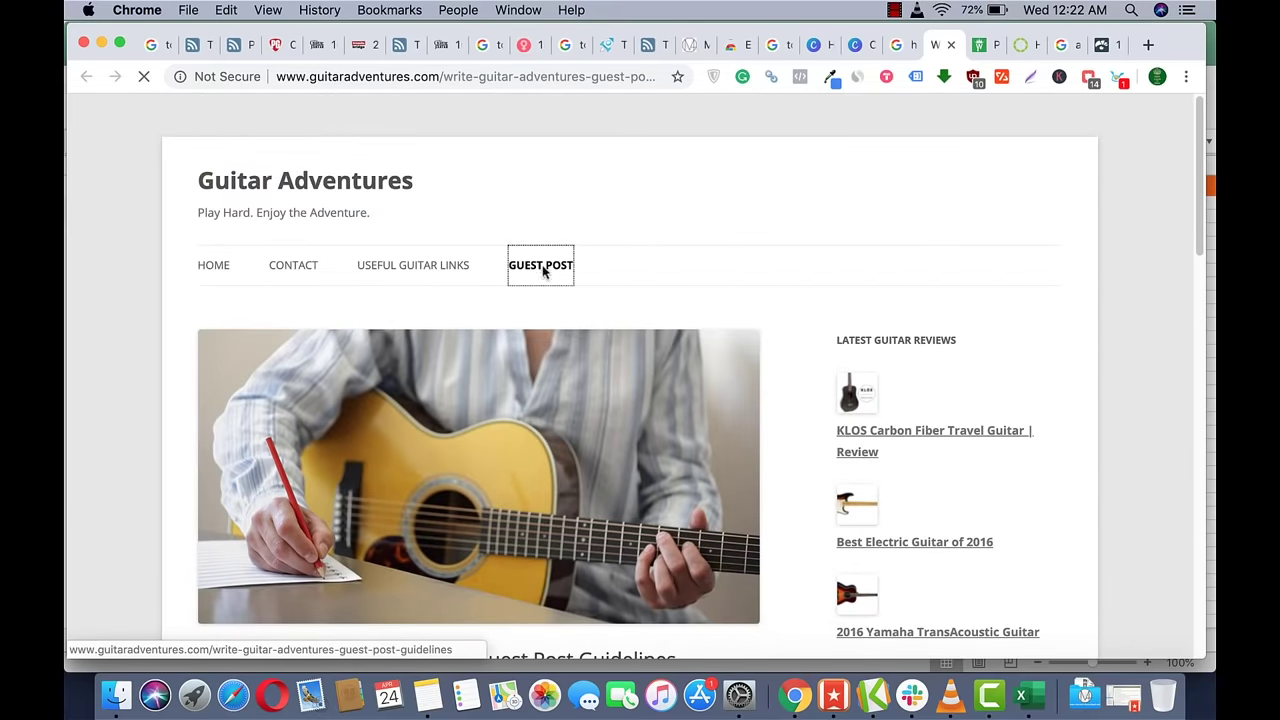
scroll(612, 386, "down", 8)
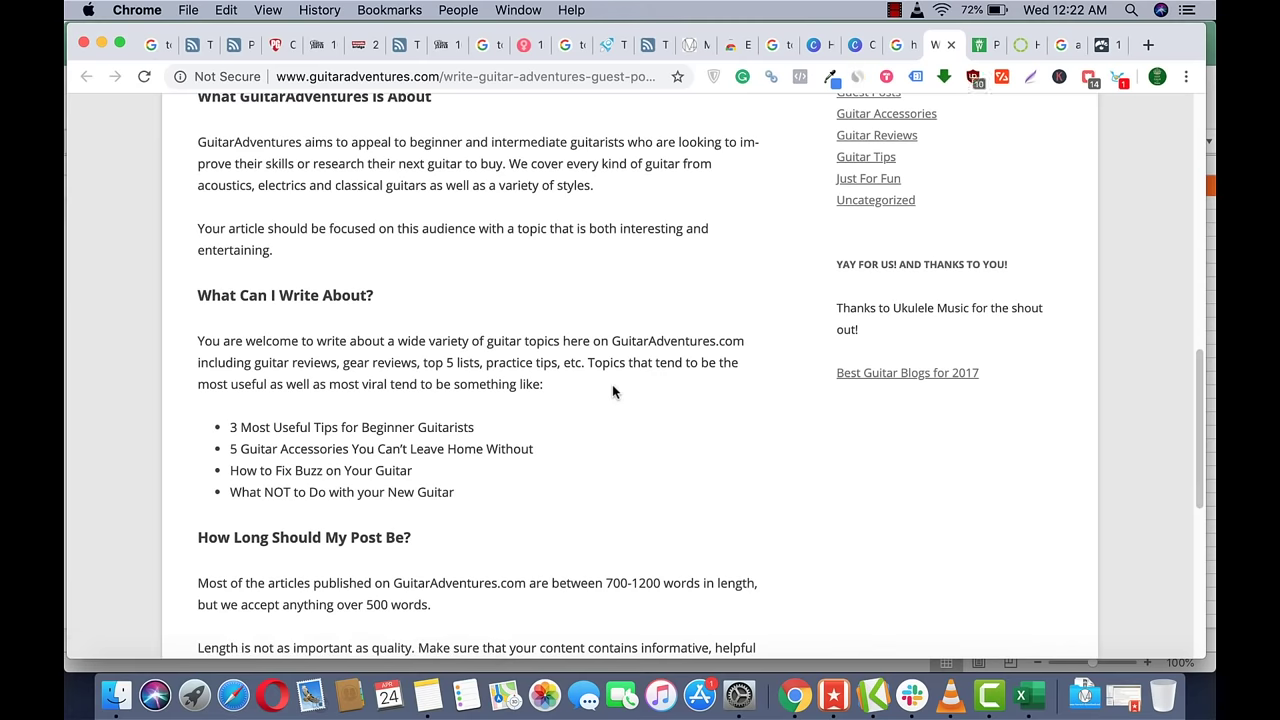
scroll(612, 390, "down", 10)
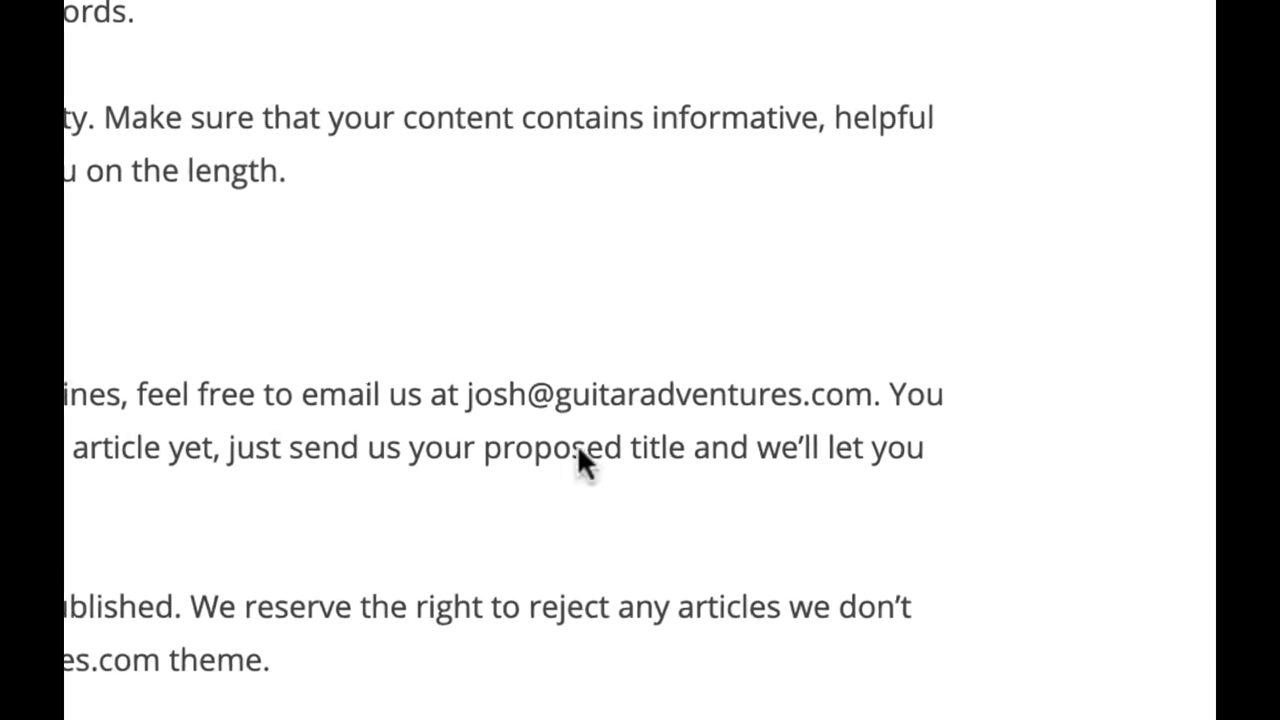
Copy the submission email address from the guidelines into Contact cell D2 of the Excel sheet and select First Name cell B2.
left_click_drag(455, 412, 891, 406)
key("super+c")
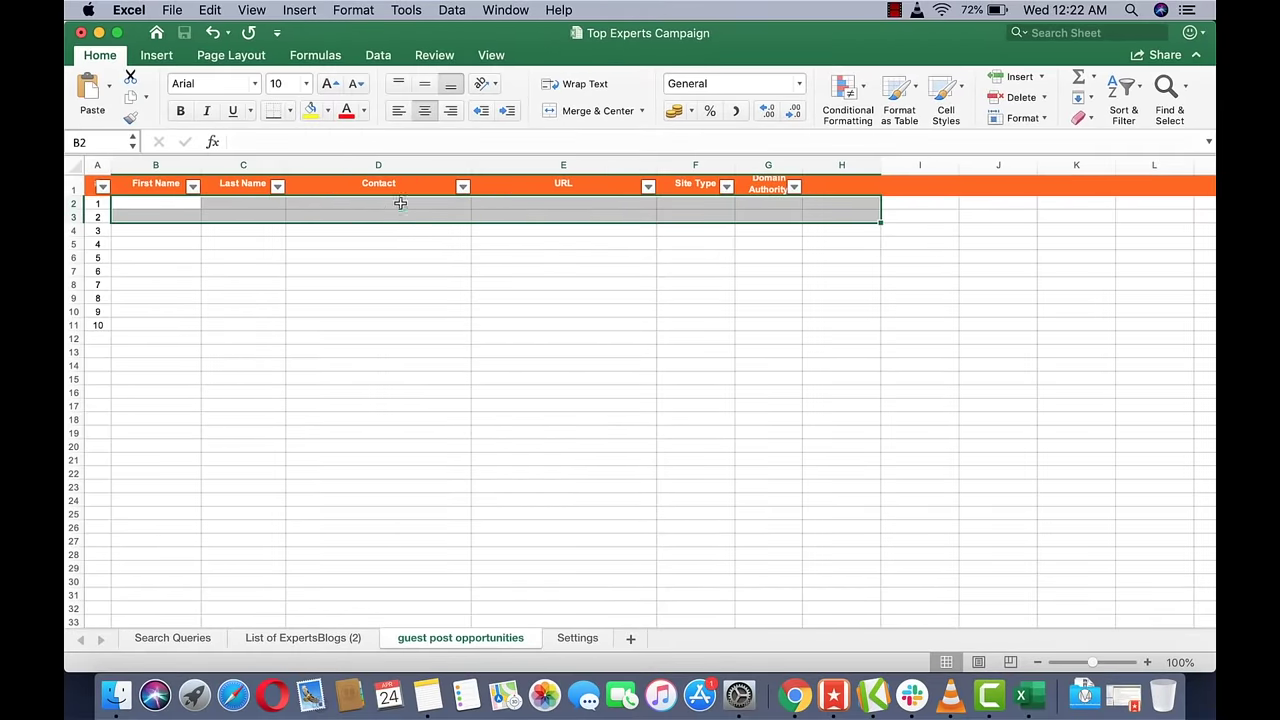
left_click(400, 203)
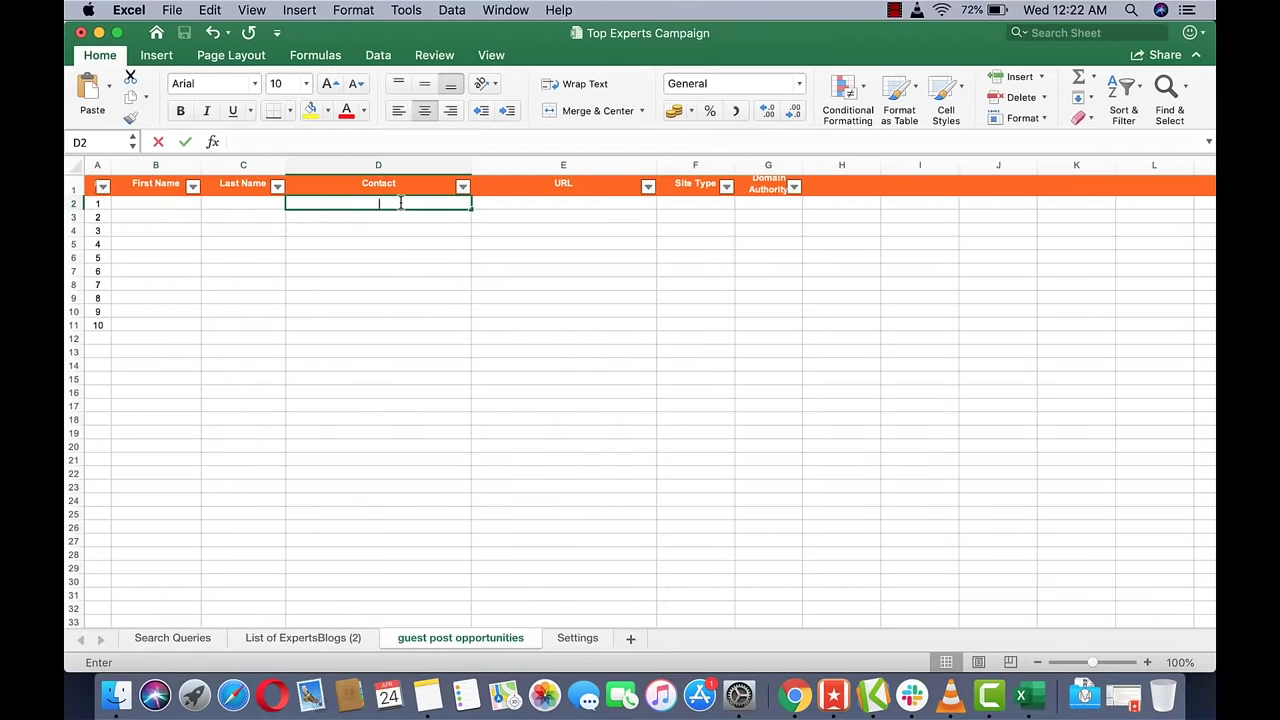
key("super+v")
left_click(179, 201)
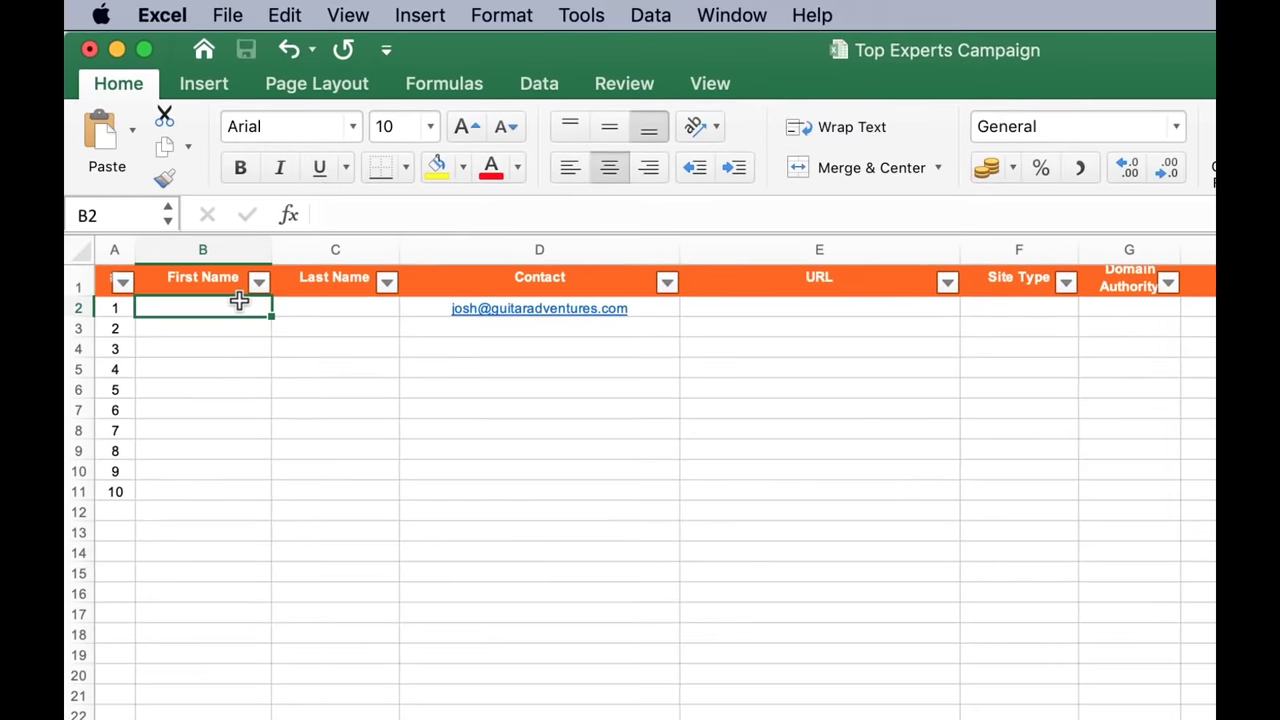
Enter the contact's first name in First Name cell B2, then select Domain Authority cell G2 in the same row.
type("osh")
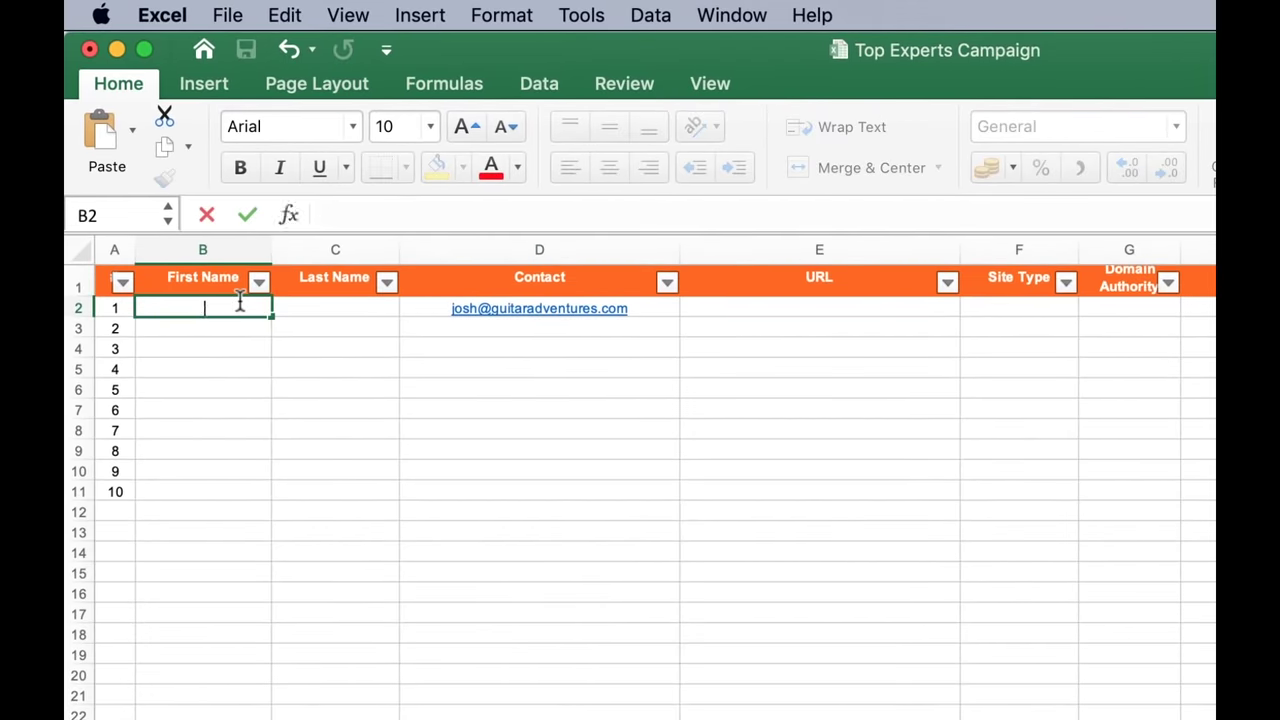
type("josh")
key("Return")
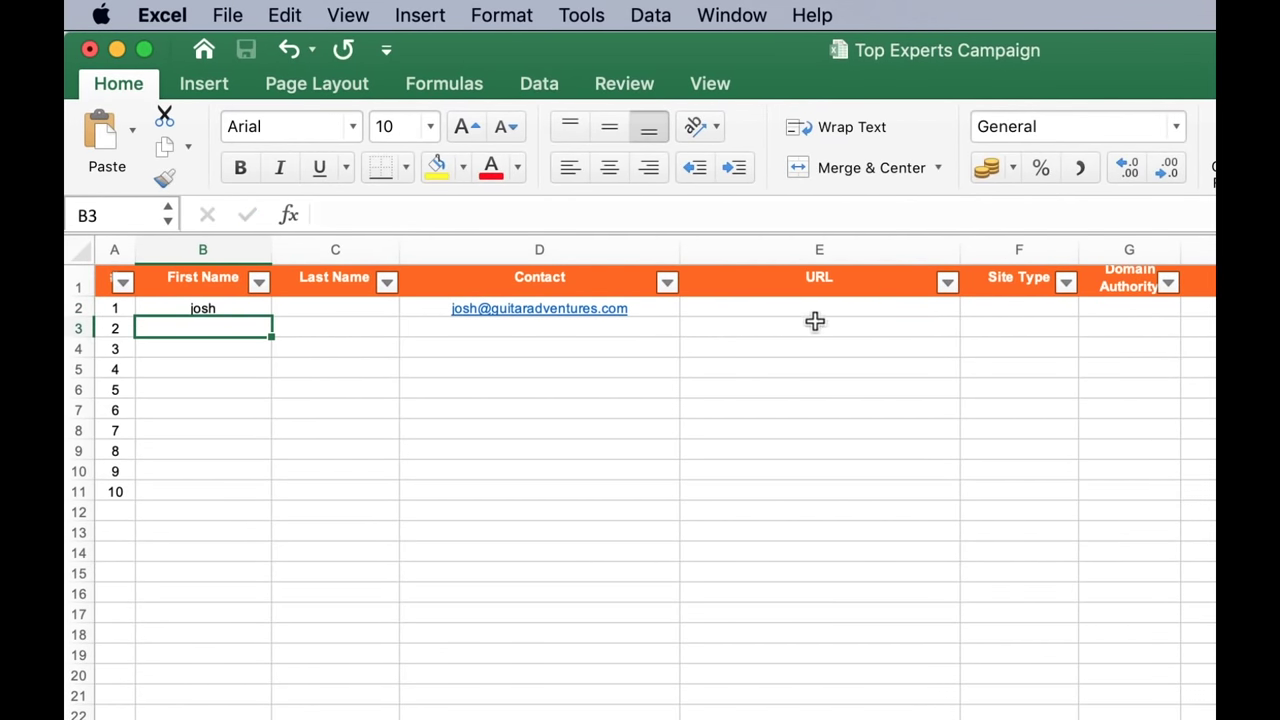
left_click(845, 308)
left_click(1146, 308)
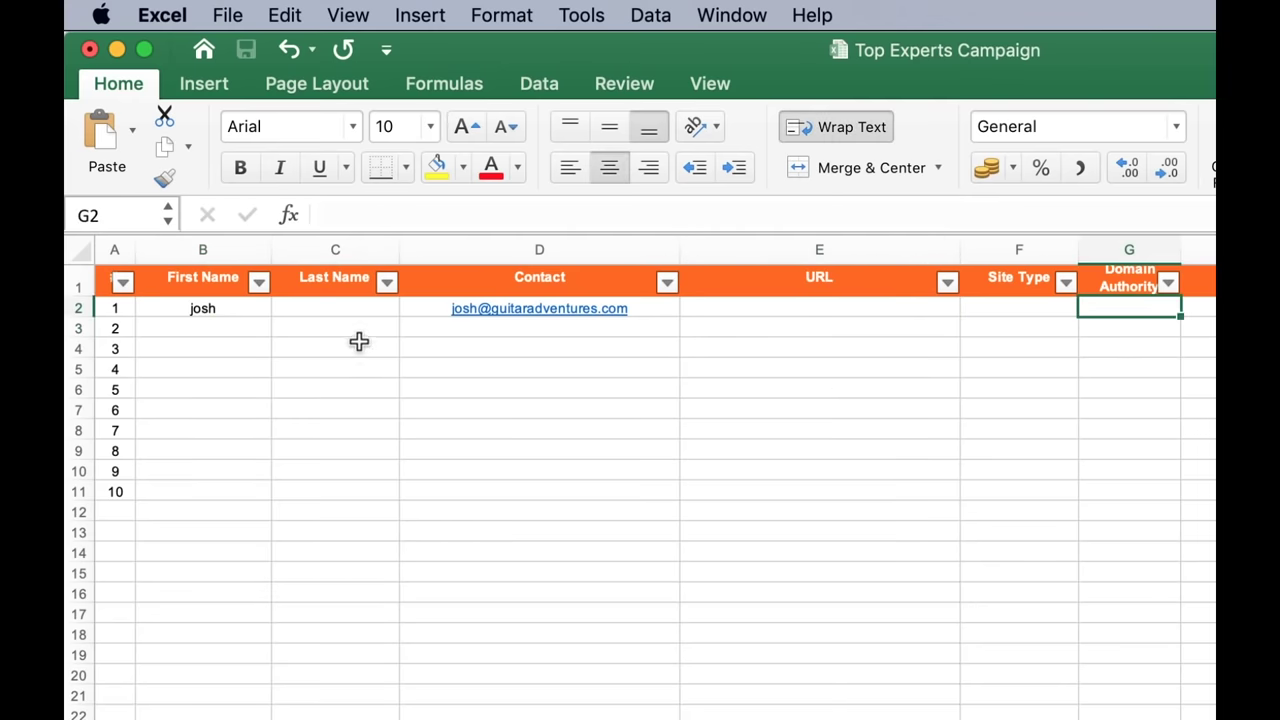
scroll(1047, 585, "down", 20)
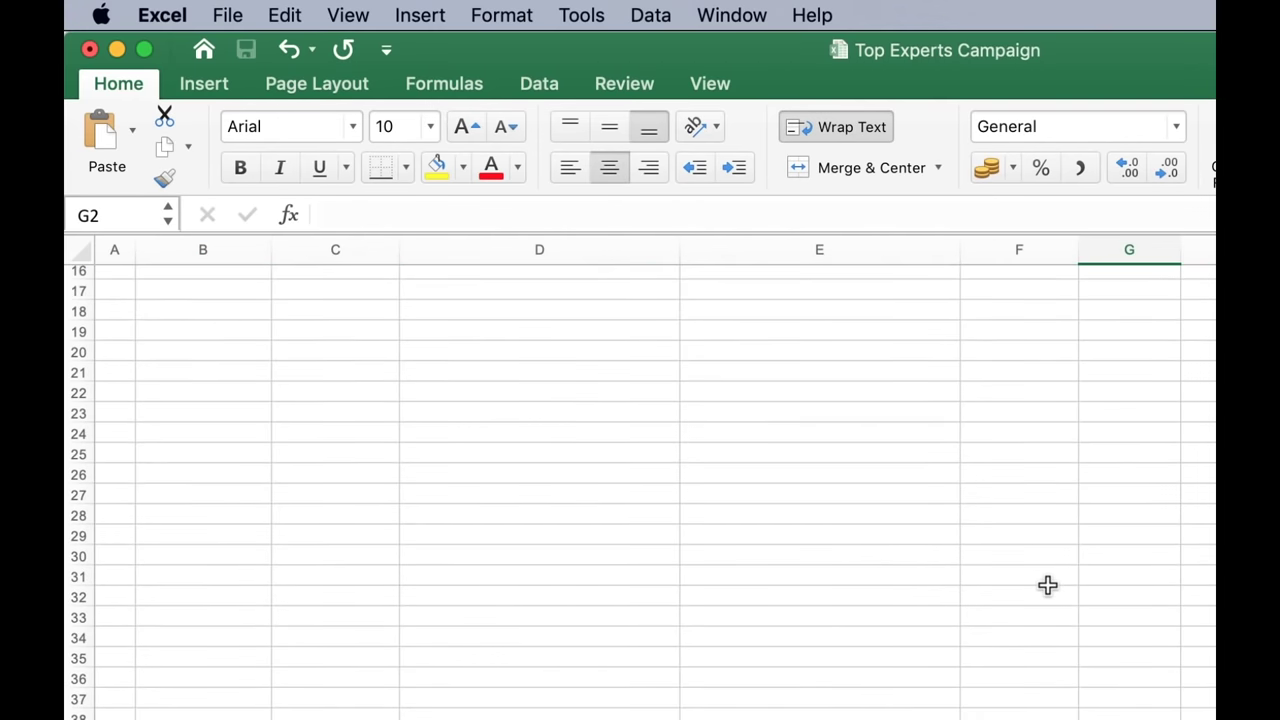
scroll(1048, 583, "up", 20)
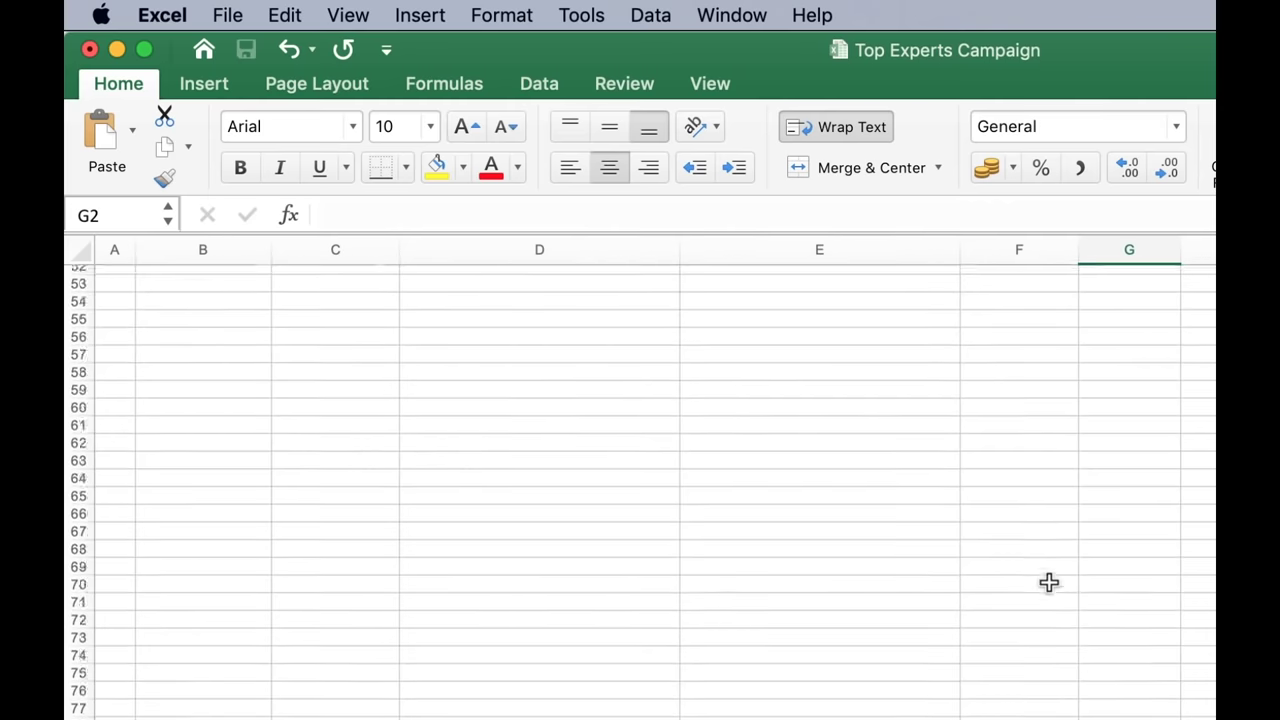
scroll(1048, 582, "down", 6)
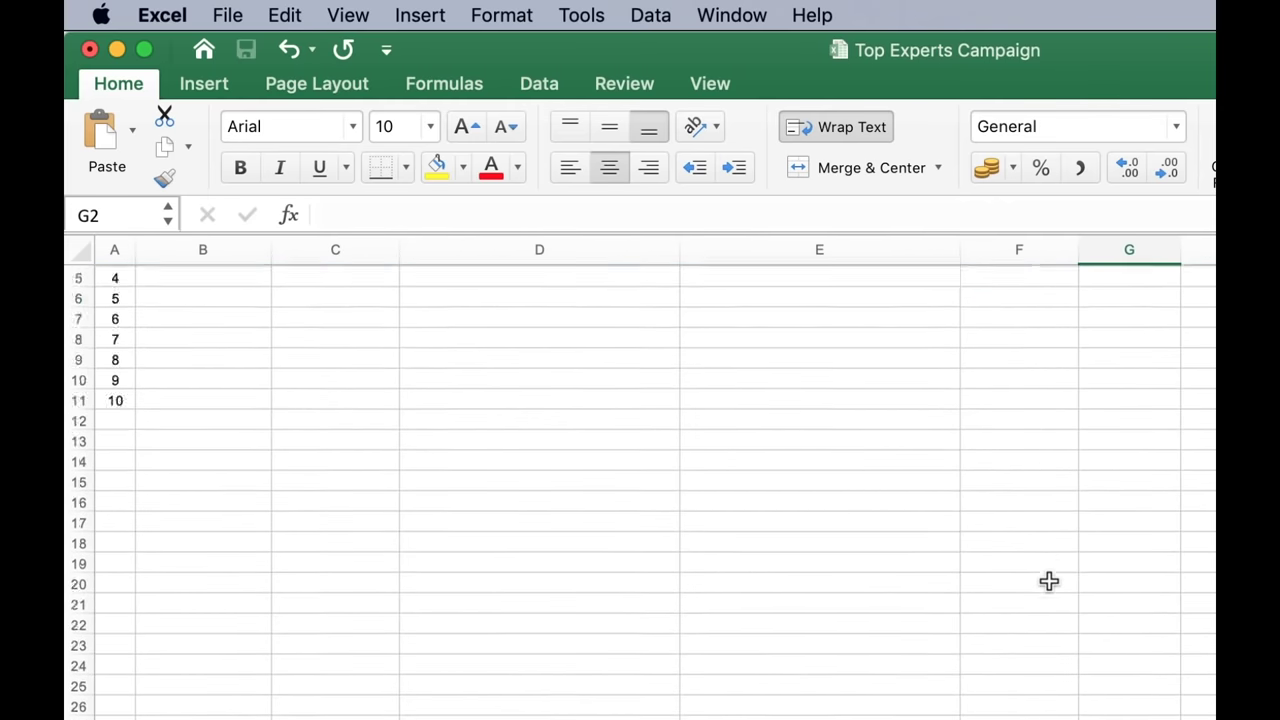
scroll(1048, 582, "up", 6)
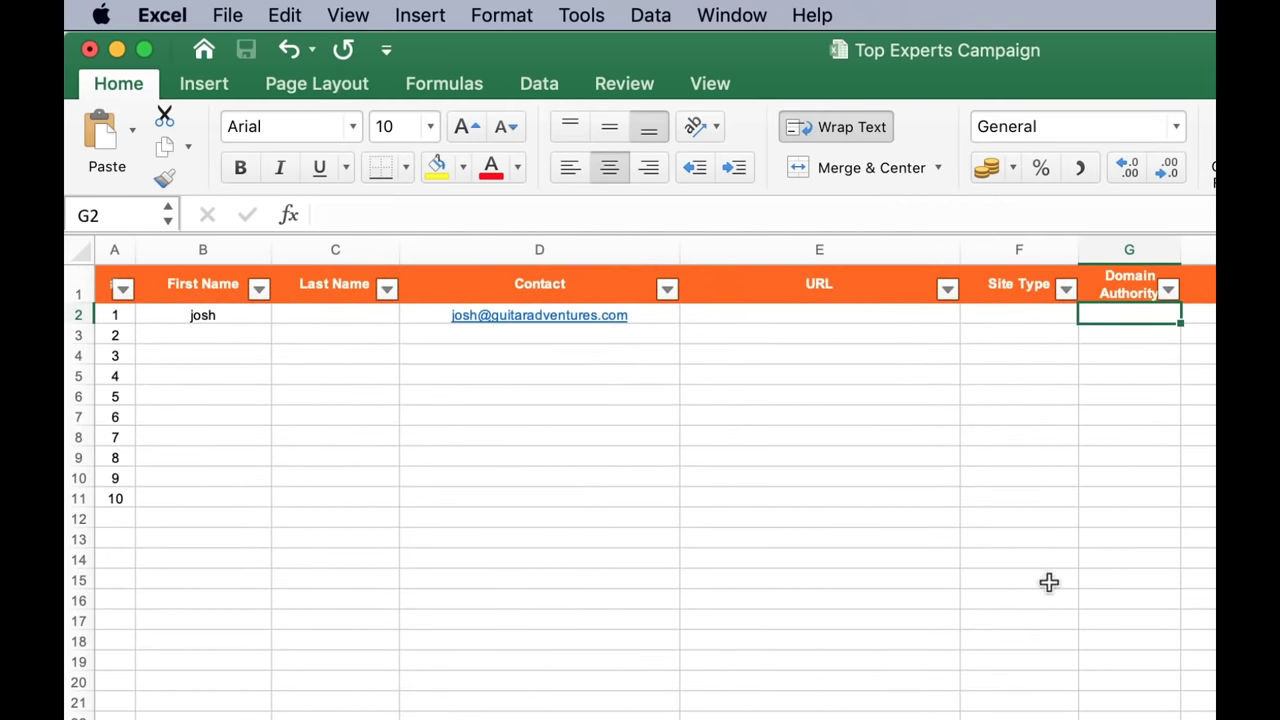
scroll(751, 642, "down", 8)
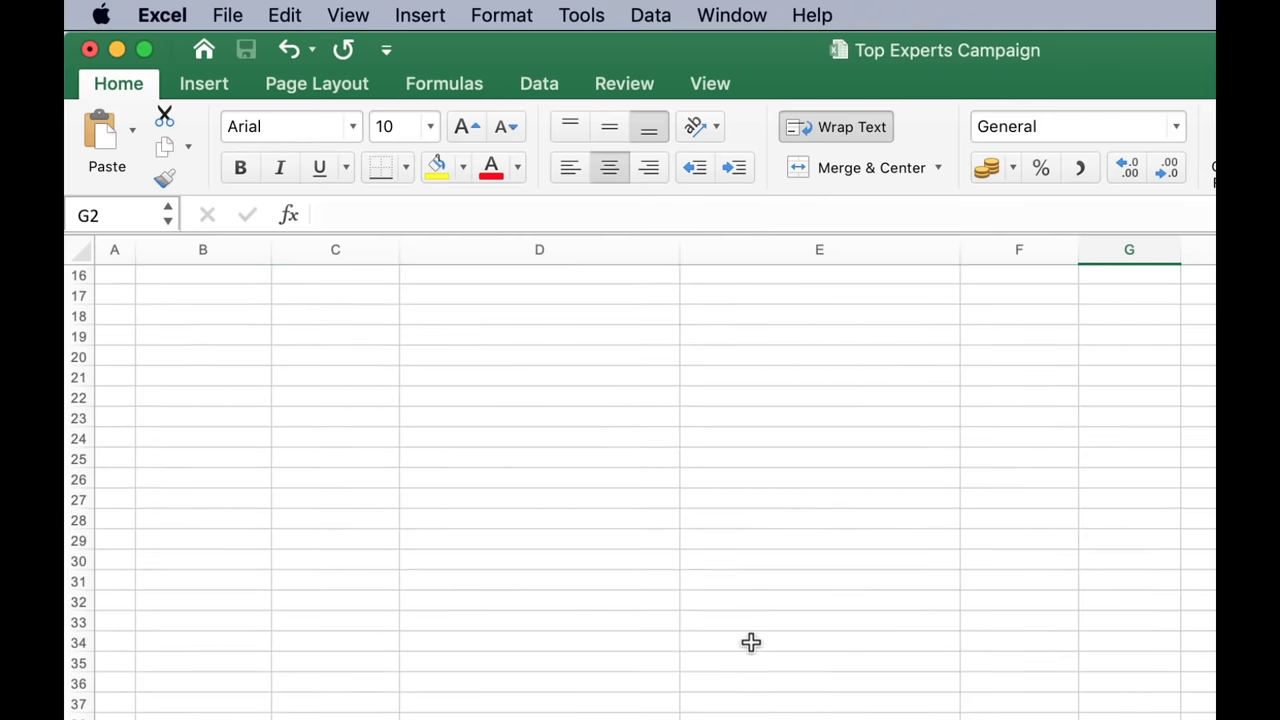
scroll(751, 642, "up", 8)
Switch to Chrome and review the Guitar Adventures guest post page and the Google results for guitar guest posts.
key("super+Tab")
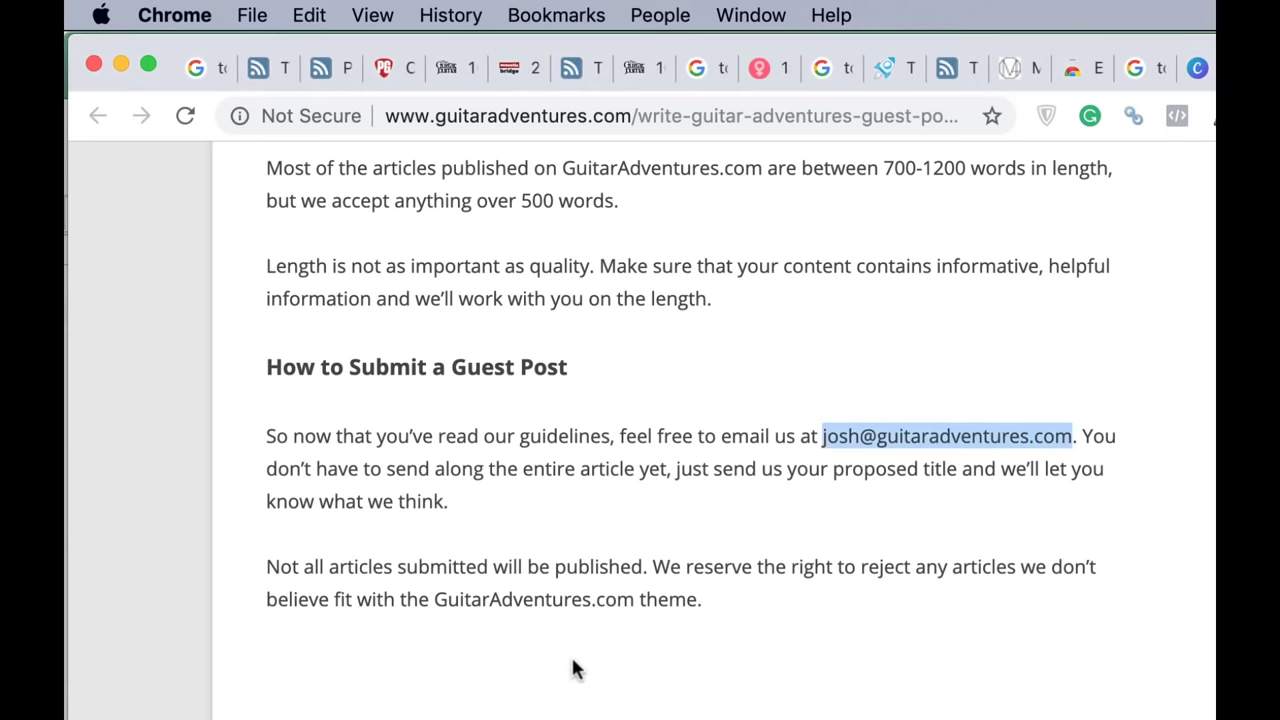
scroll(1206, 457, "down", 1)
scroll(1206, 459, "up", 10)
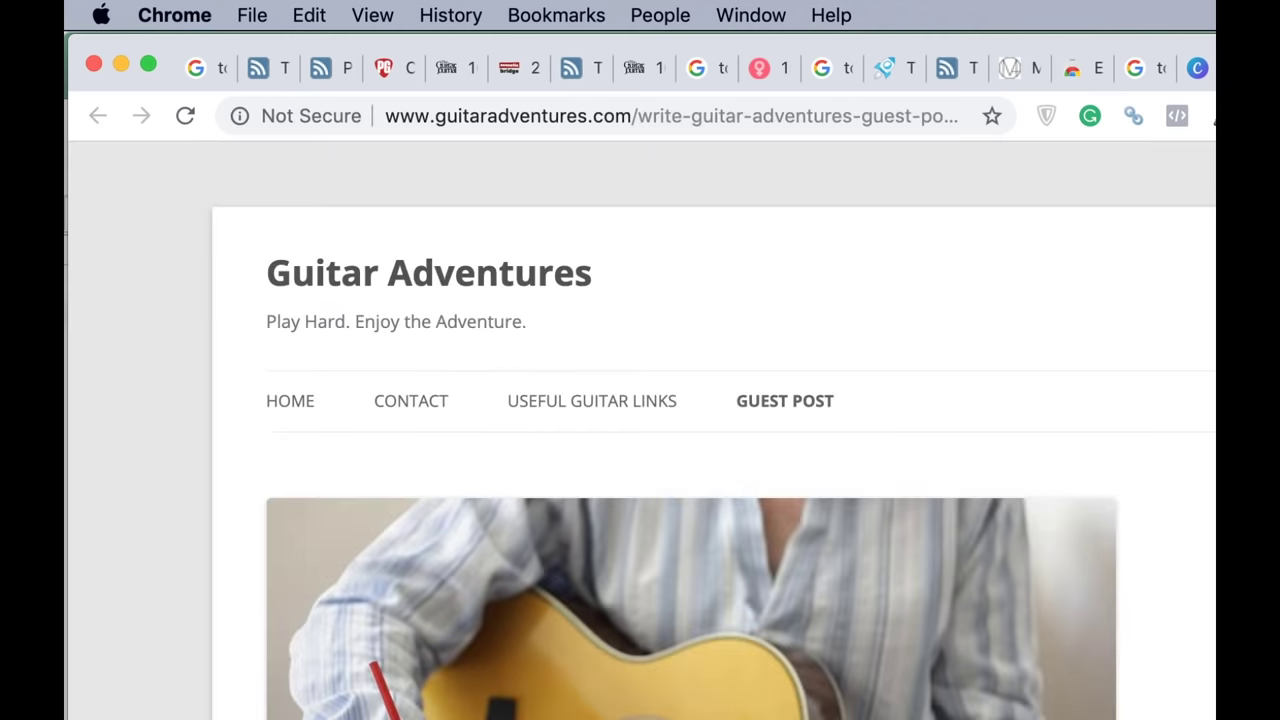
scroll(1183, 666, "down", 10)
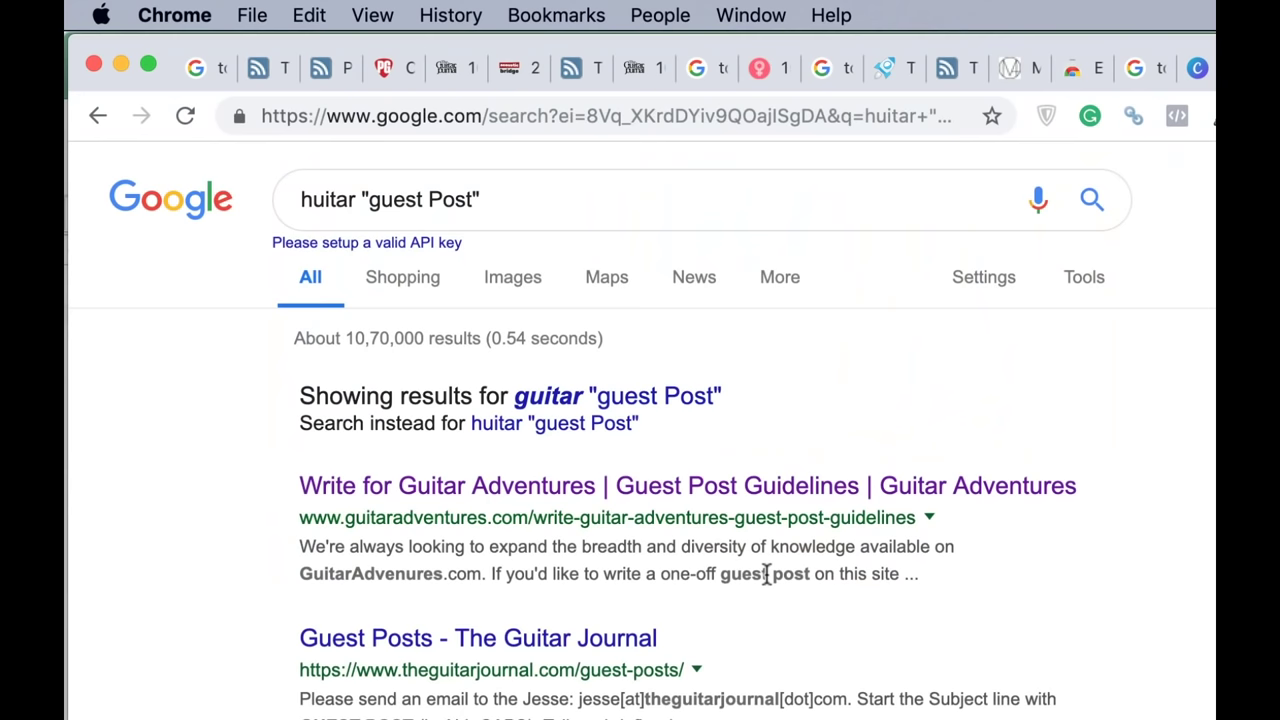
scroll(766, 583, "down", 10)
scroll(770, 583, "up", 10)
scroll(771, 588, "down", 15)
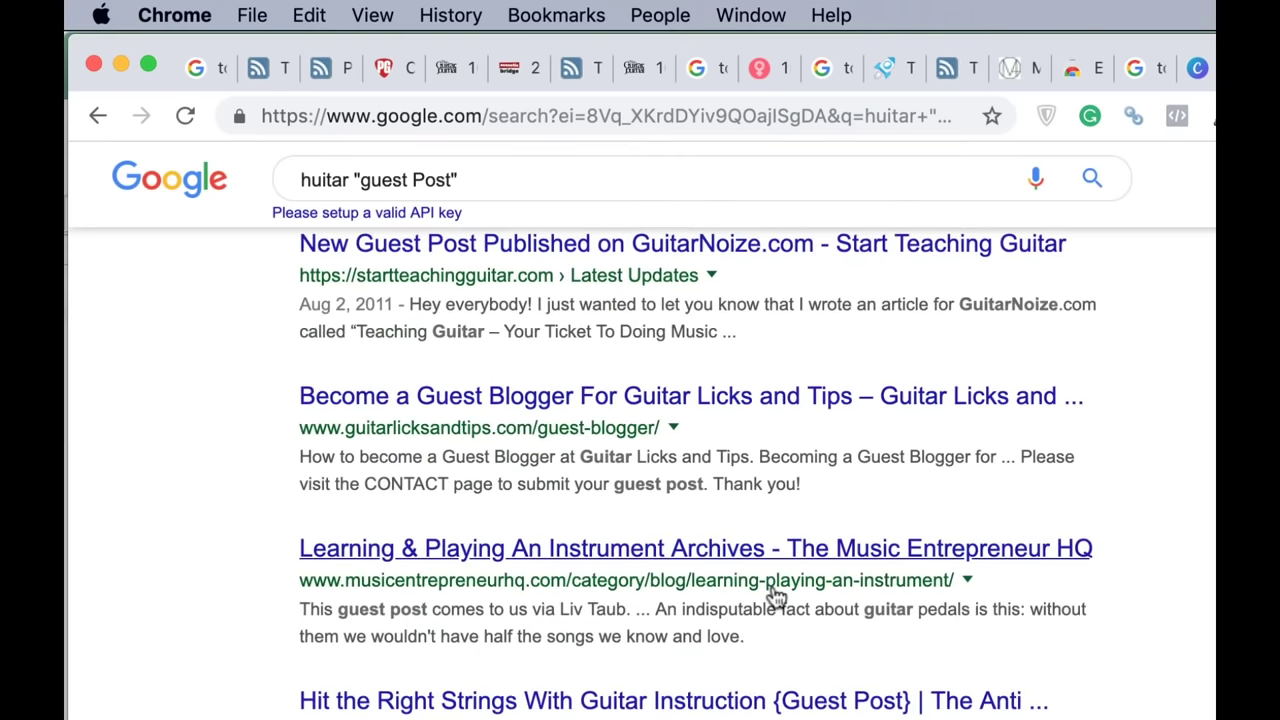
scroll(776, 596, "down", 5)
scroll(776, 596, "up", 20)
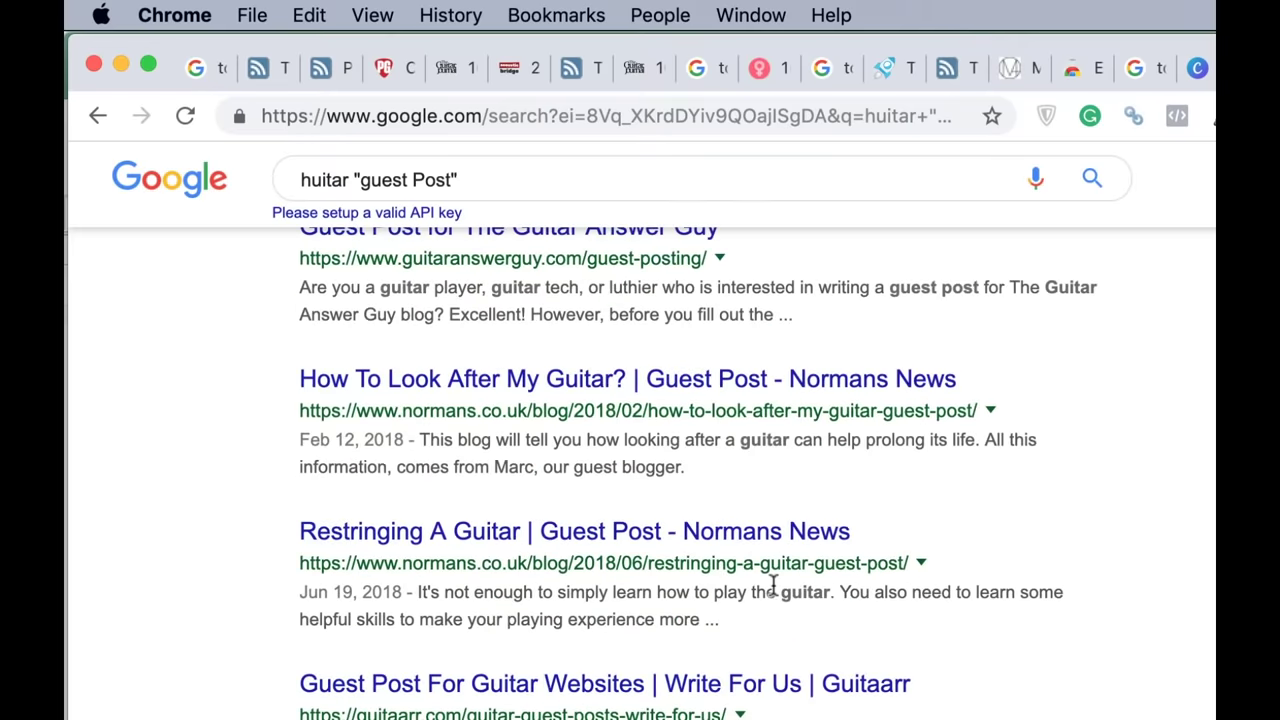
View the open Feedspot guitar blogs list and the Writers in Charge article on pet blogs that accept guest posts.
left_click(194, 45)
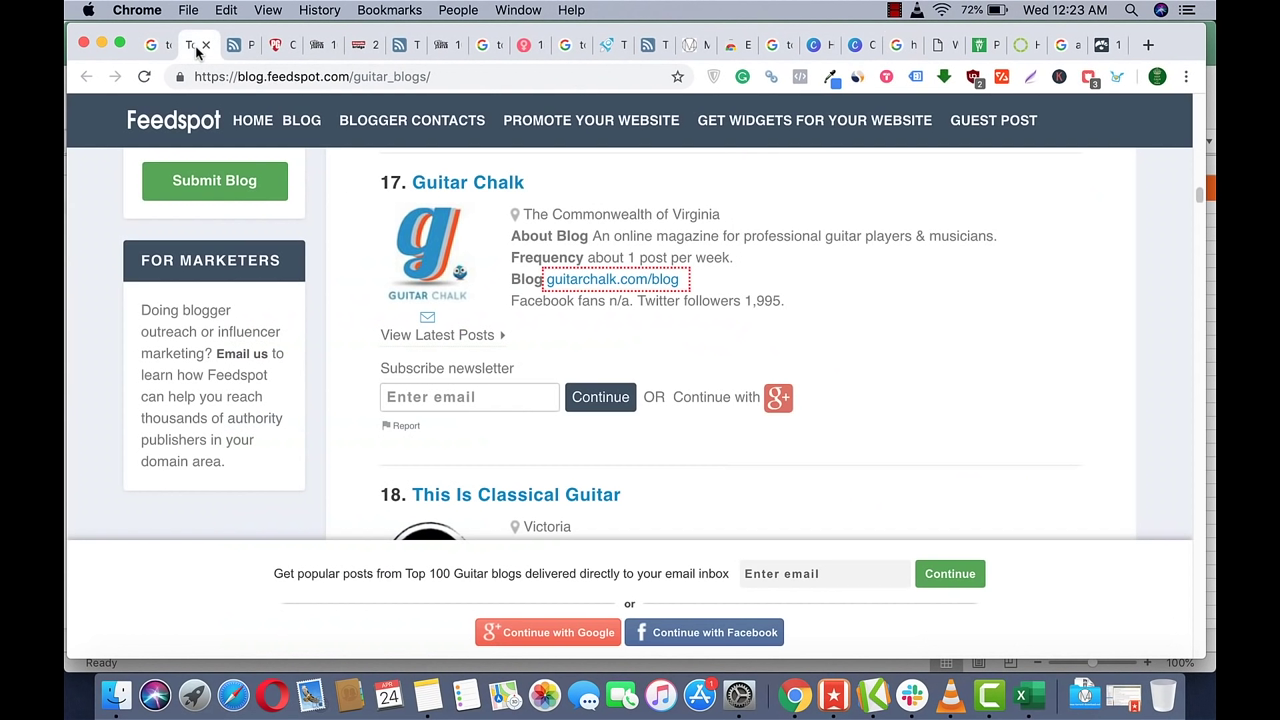
left_click(978, 45)
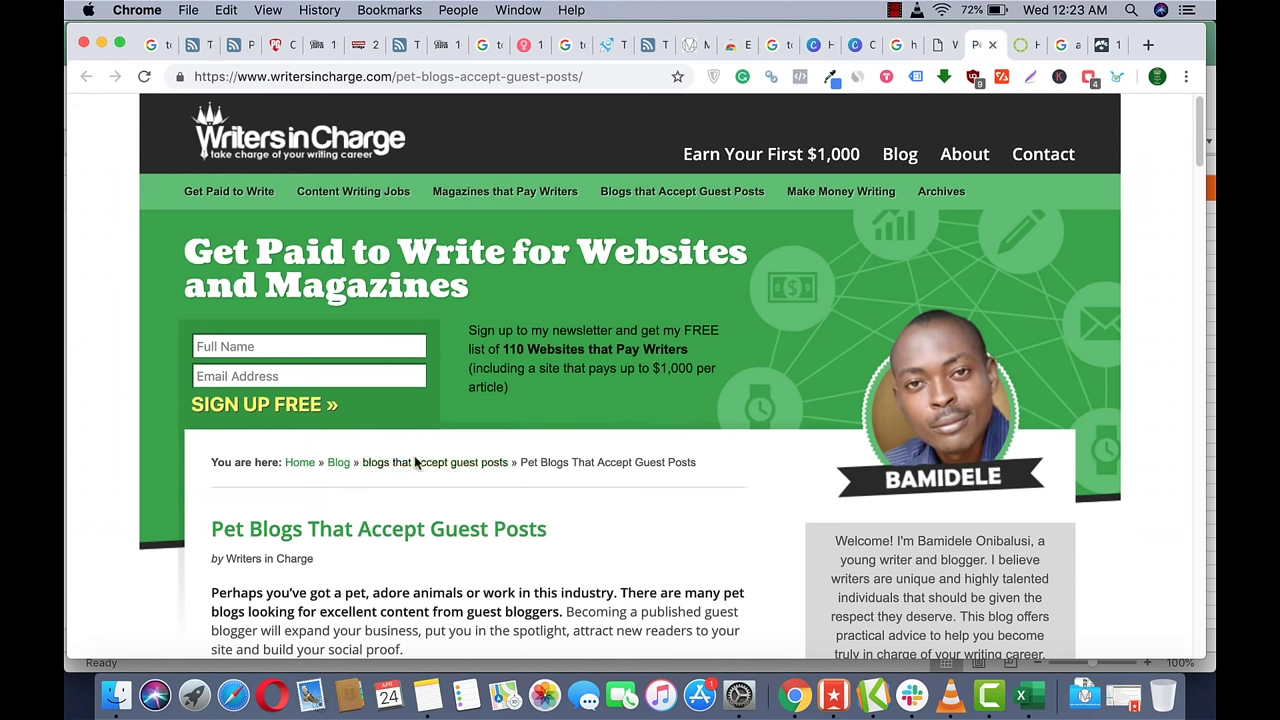
scroll(417, 458, "down", 1)
scroll(417, 452, "down", 15)
scroll(417, 450, "up", 15)
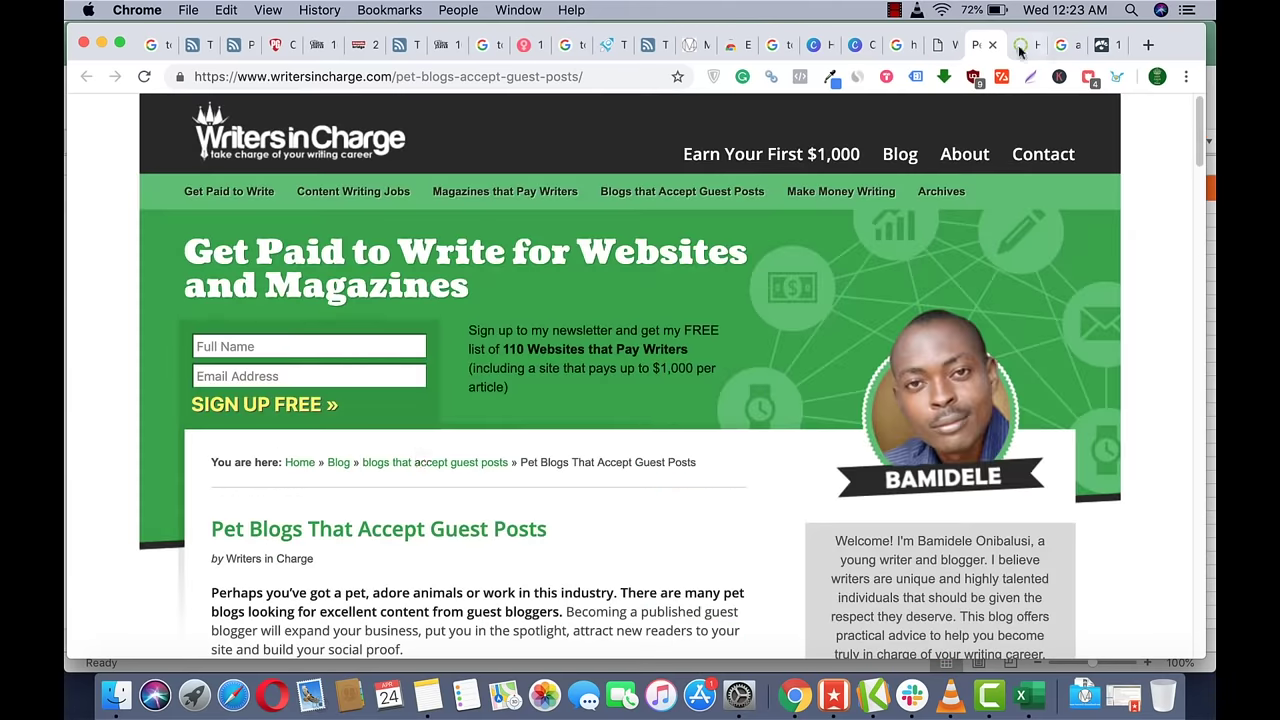
Return to the Google results for huitar "guest Post" and look through them for guitar sites accepting guest posts.
left_click(890, 45)
scroll(586, 420, "down", 15)
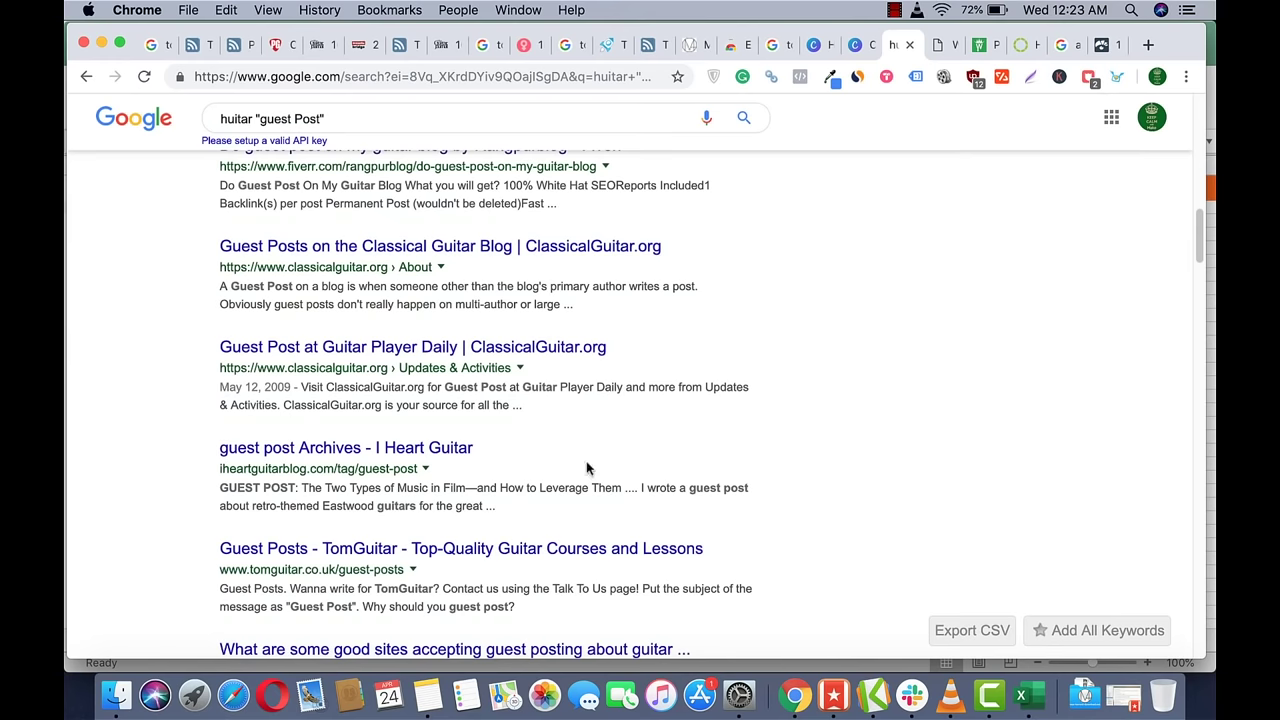
scroll(593, 460, "up", 8)
scroll(593, 461, "up", 3)
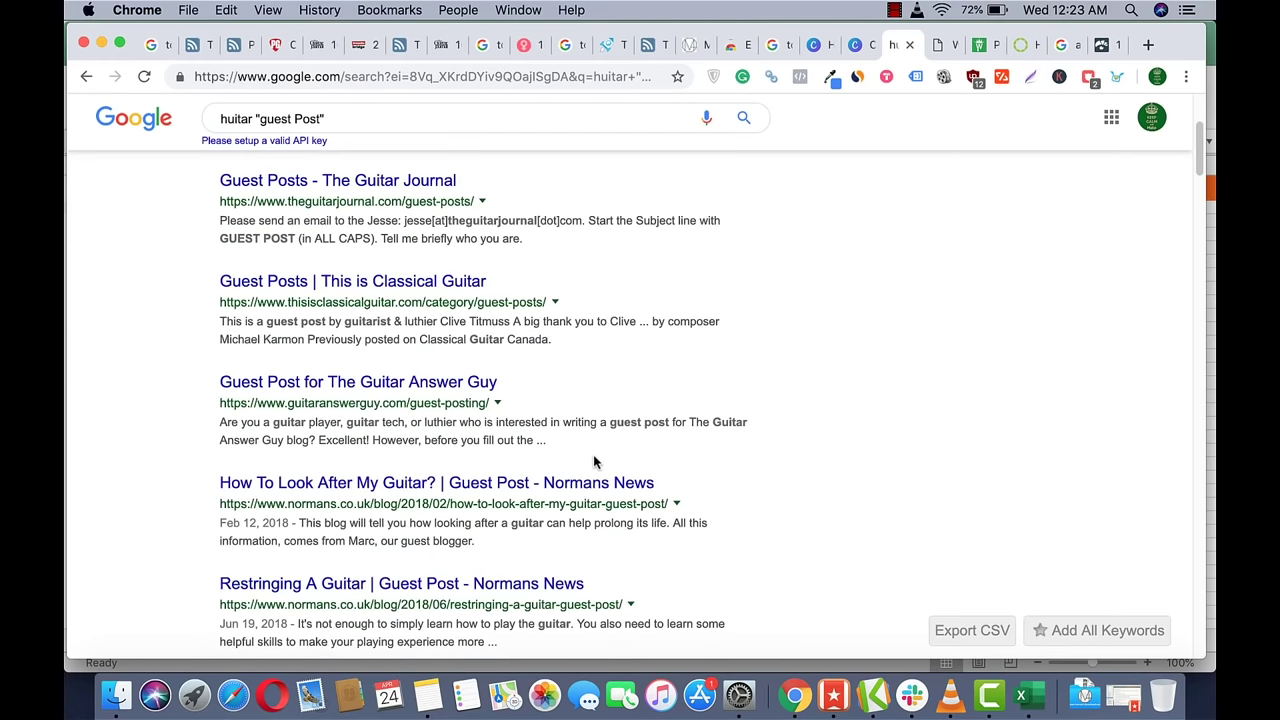
scroll(593, 461, "down", 5)
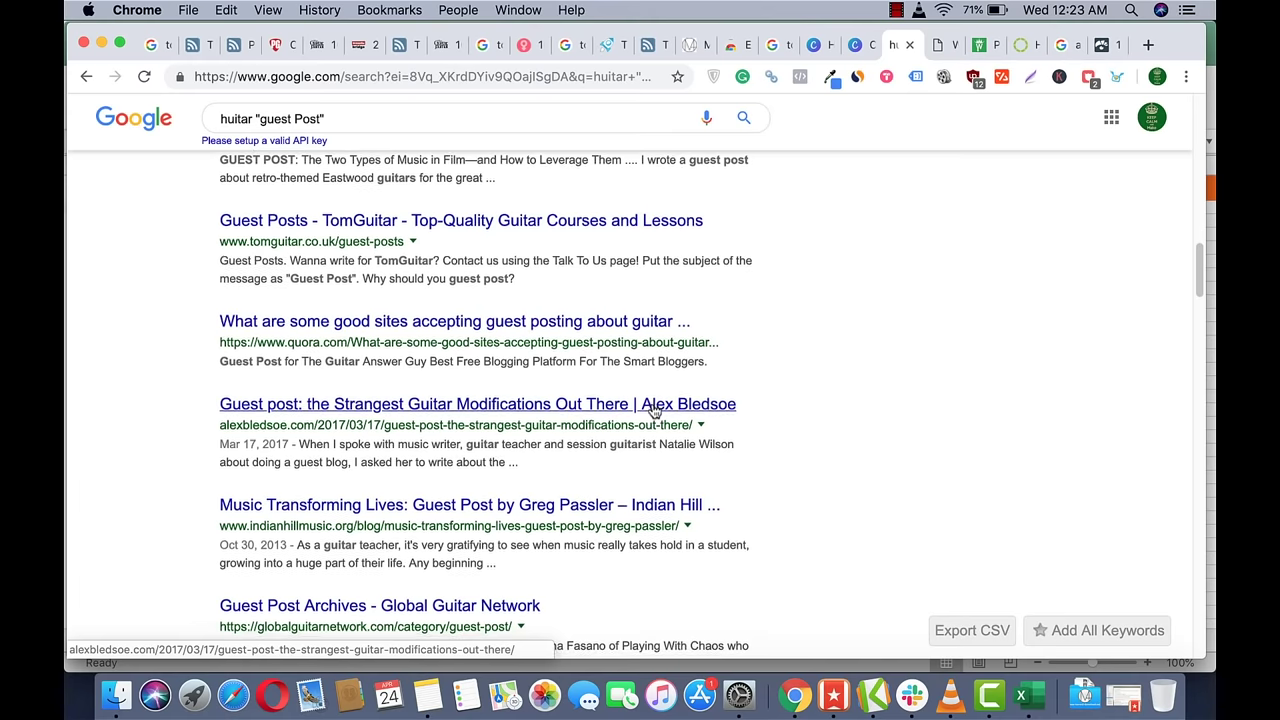
scroll(652, 412, "down", 15)
scroll(684, 369, "down", 5)
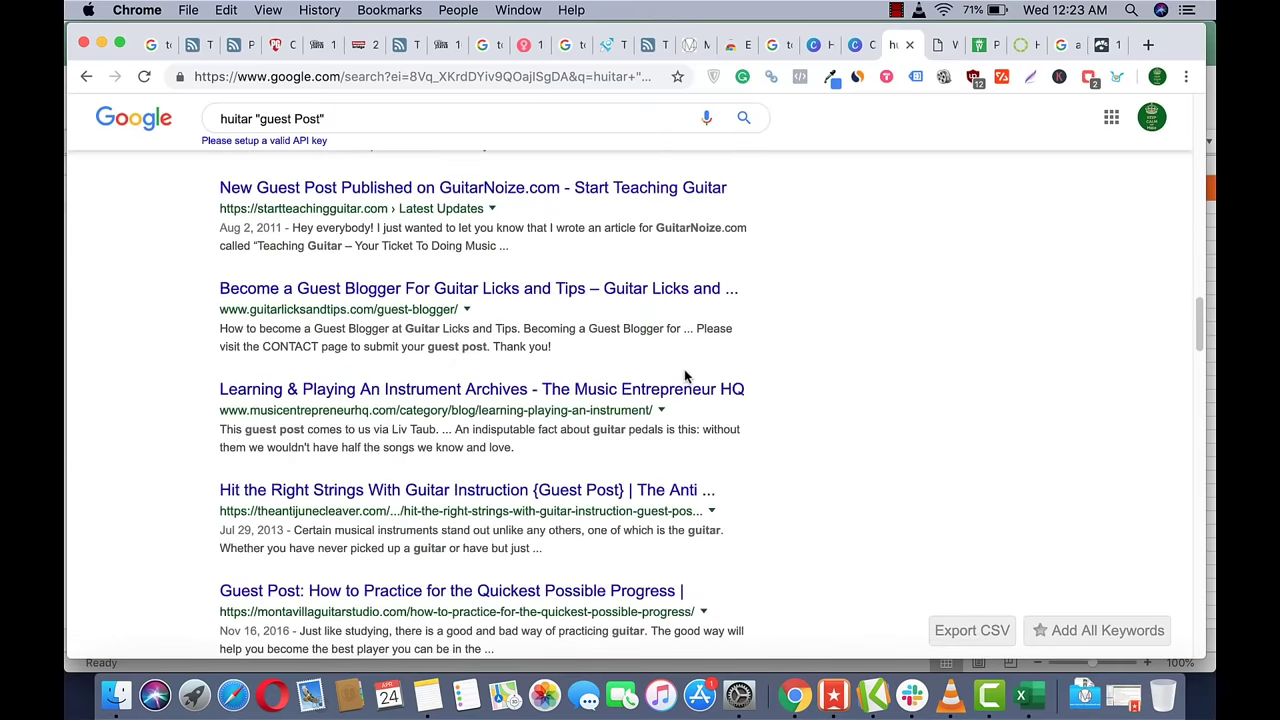
Look over the Google results for animated infographic and the Visme article on 15 interactive and animated infographics.
left_click(1052, 45)
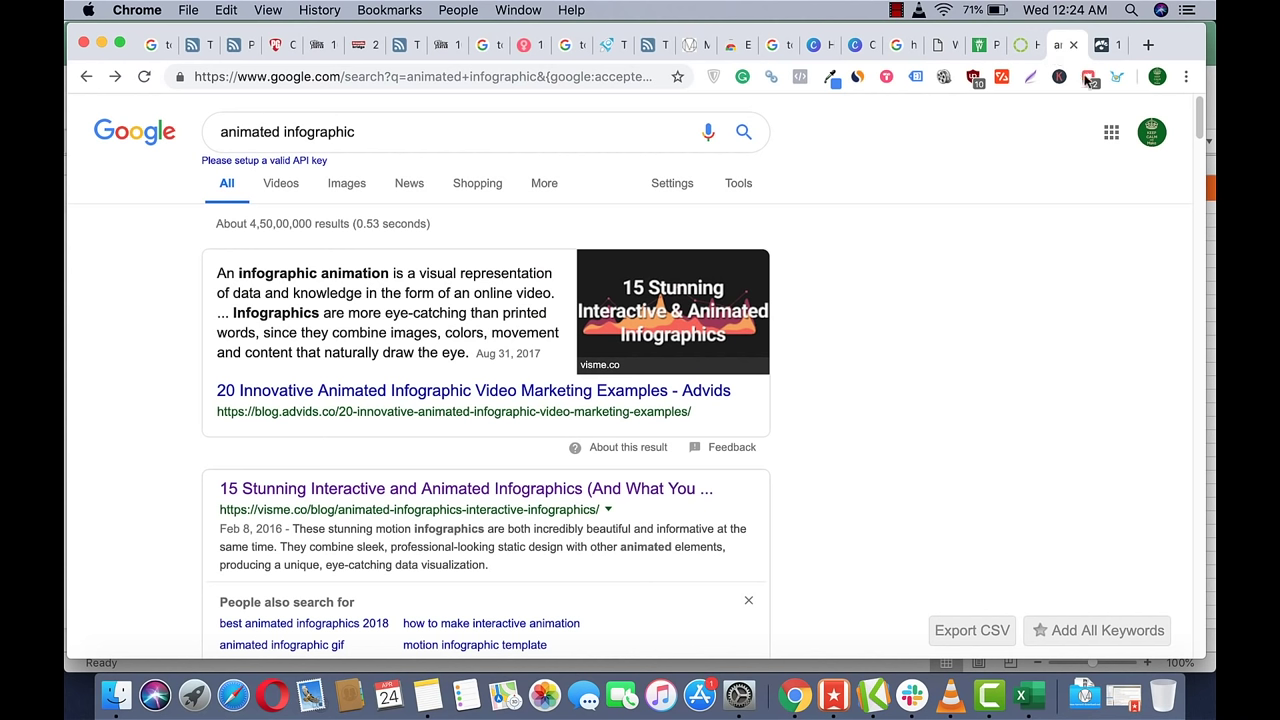
left_click(1105, 45)
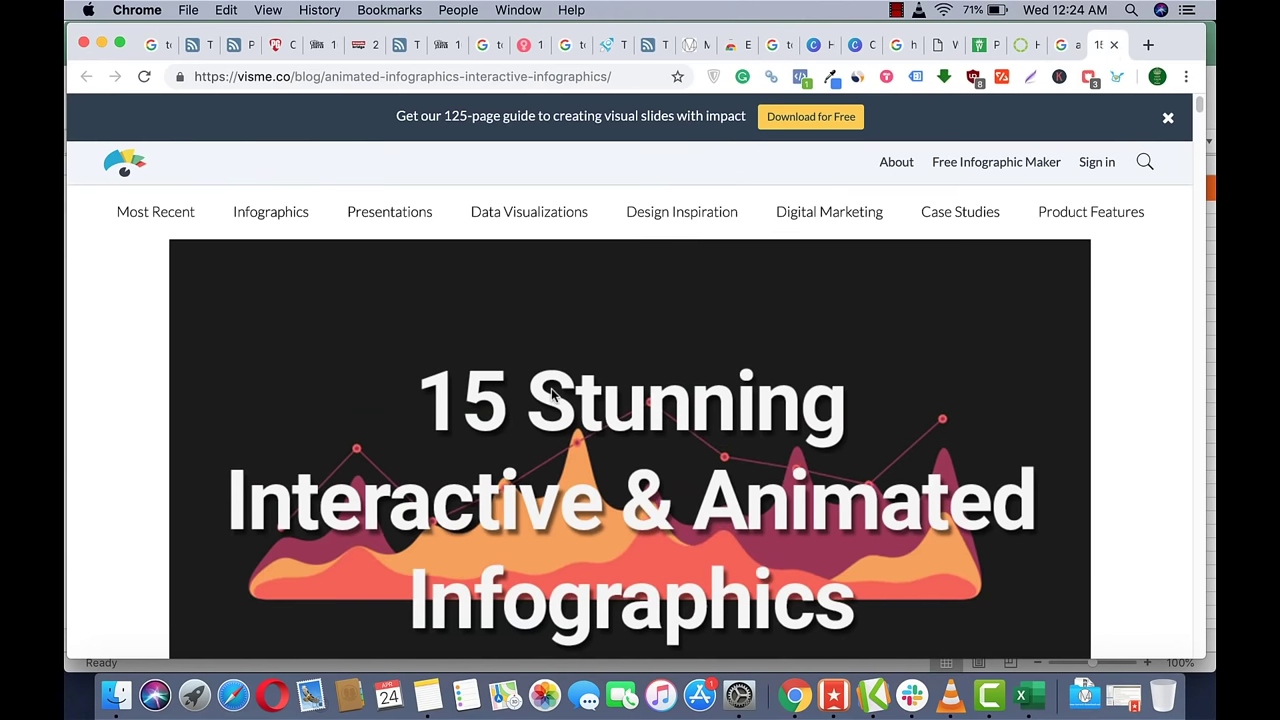
scroll(551, 395, "down", 10)
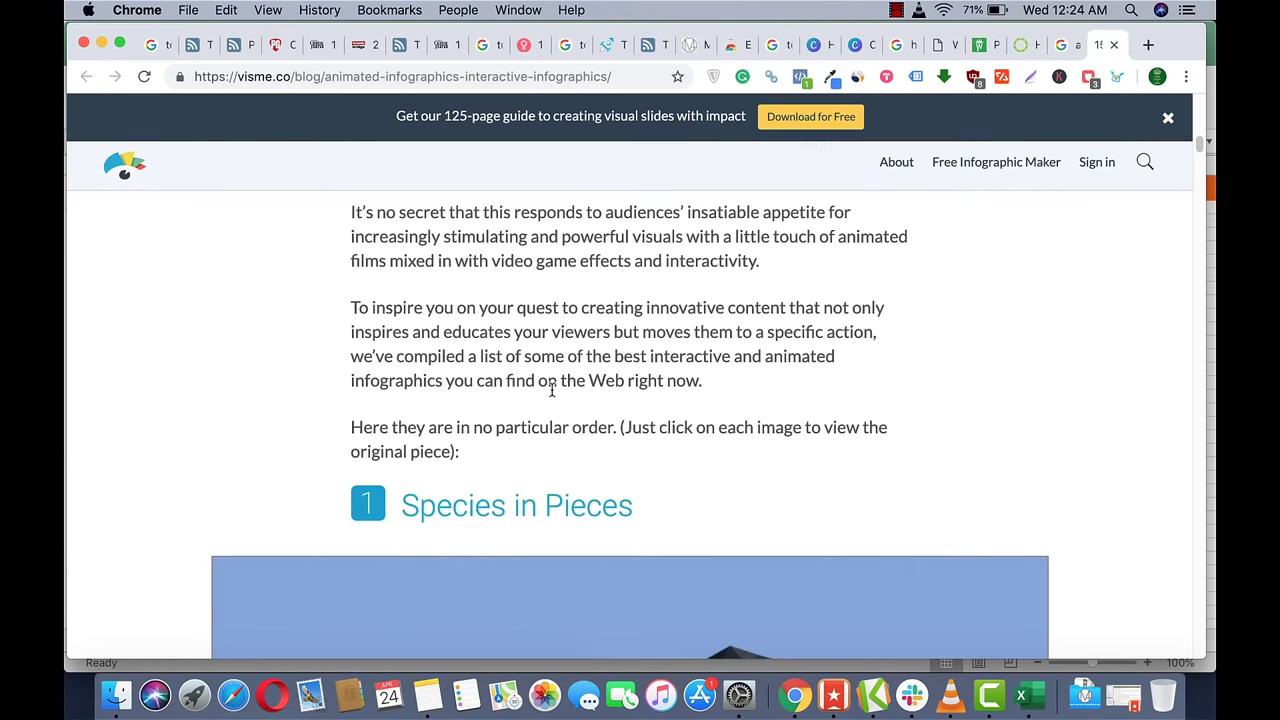
left_click(1065, 45)
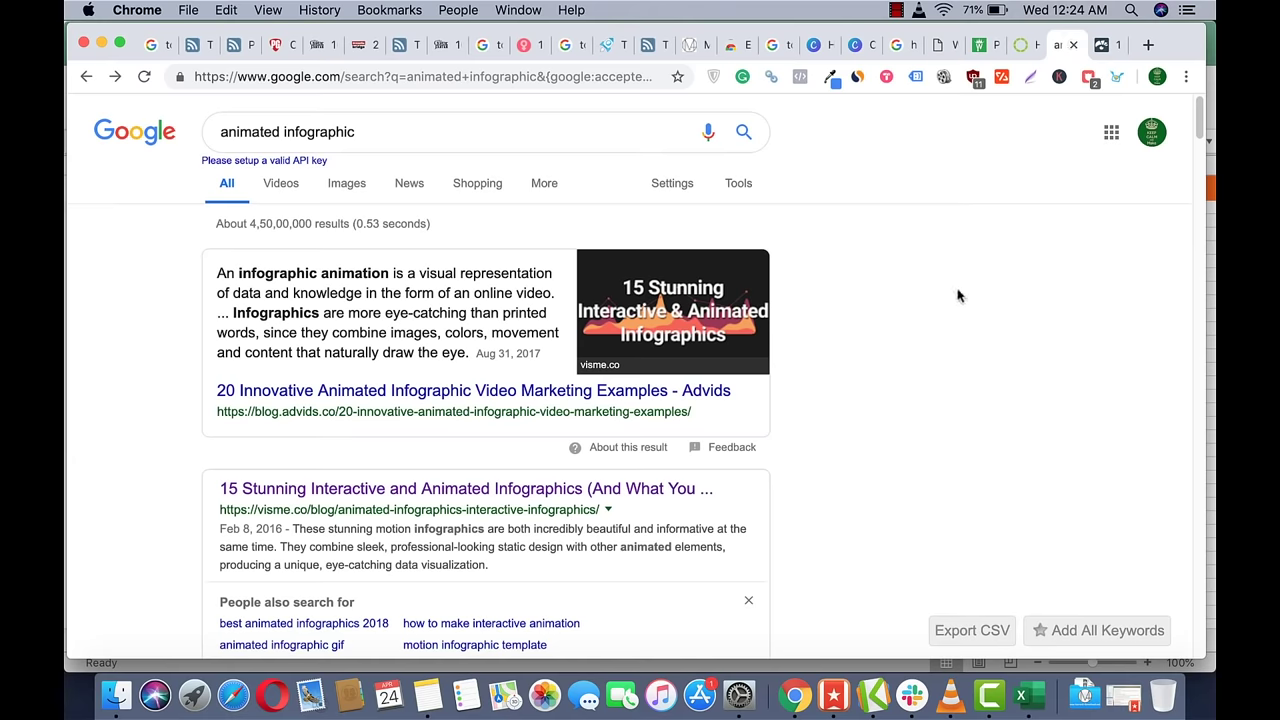
scroll(957, 295, "down", 7)
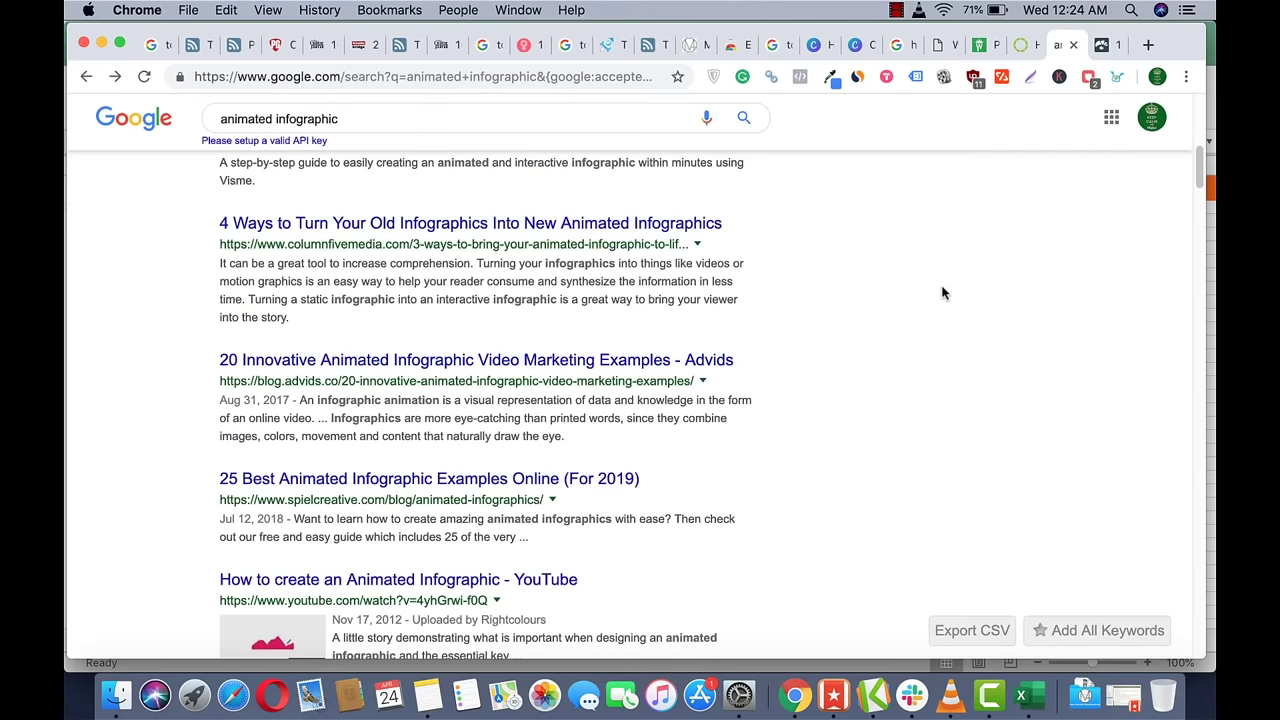
Open the Backlinko article How to Get Backlinks With Guestographics and skim its steps, outreach email and checklist offer.
left_click(1024, 45)
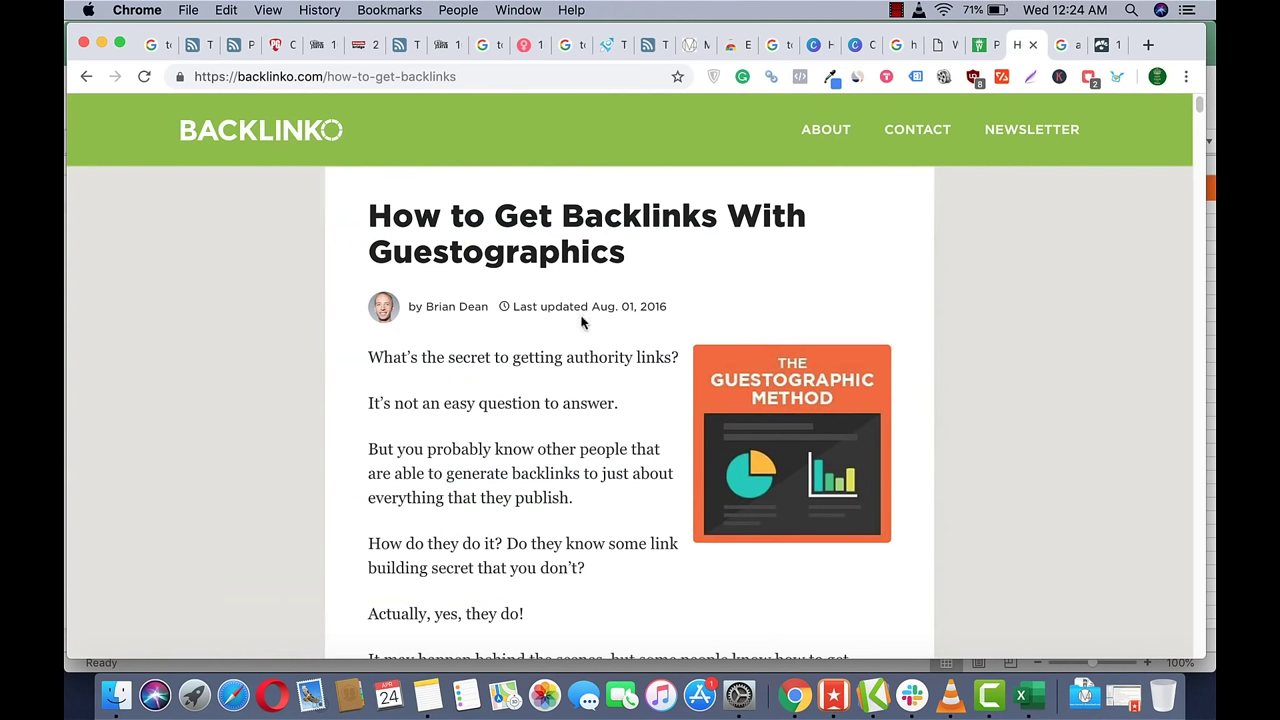
scroll(546, 348, "down", 20)
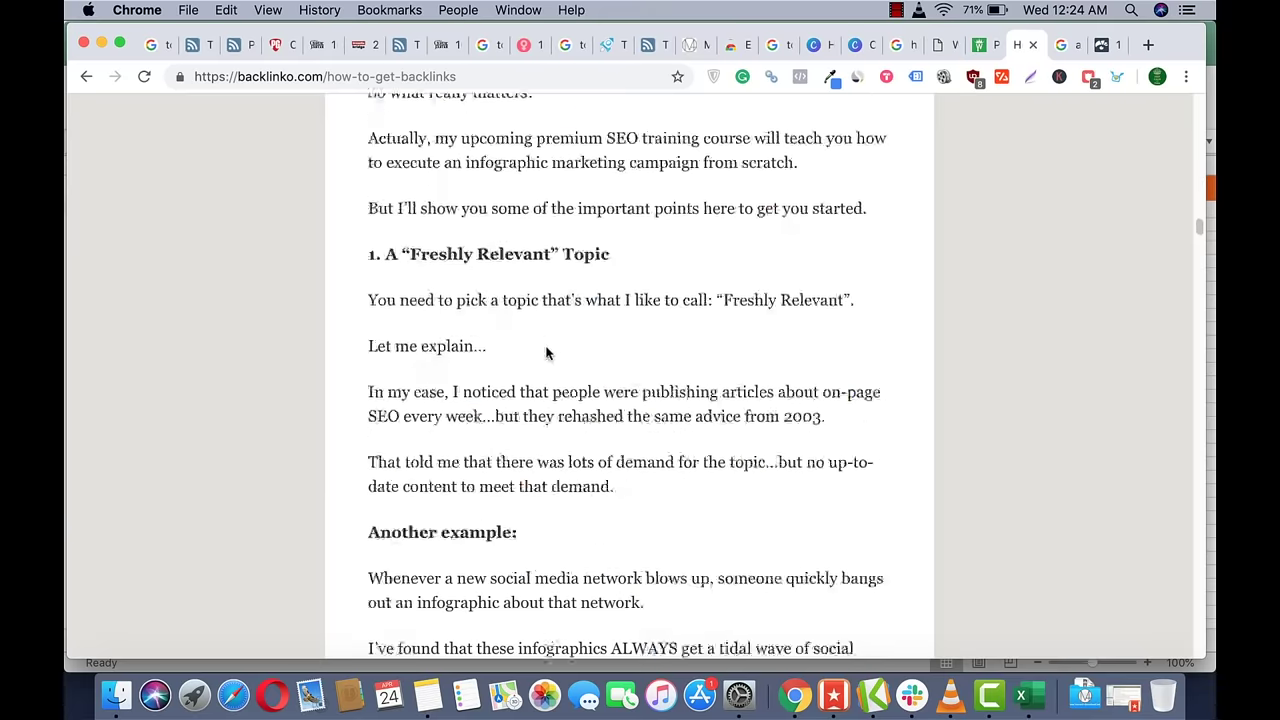
scroll(546, 352, "down", 20)
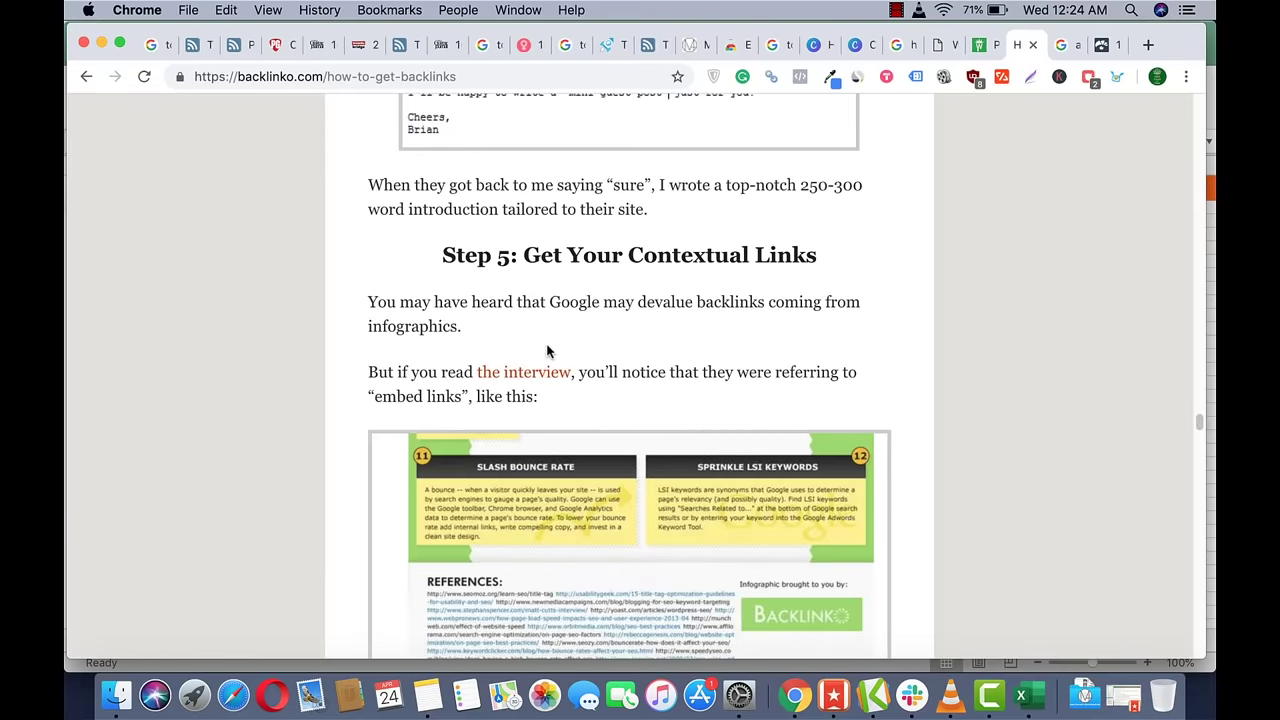
scroll(547, 351, "up", 10)
scroll(550, 349, "down", 20)
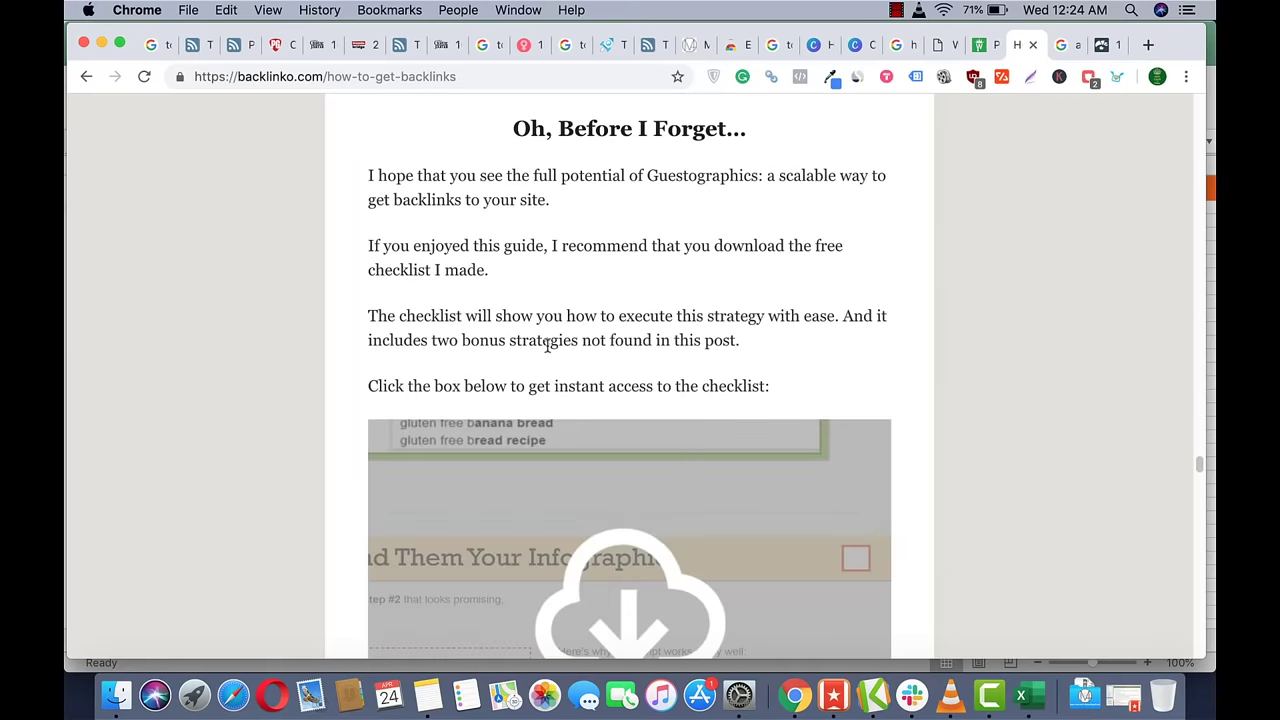
scroll(547, 345, "down", 20)
scroll(547, 350, "up", 15)
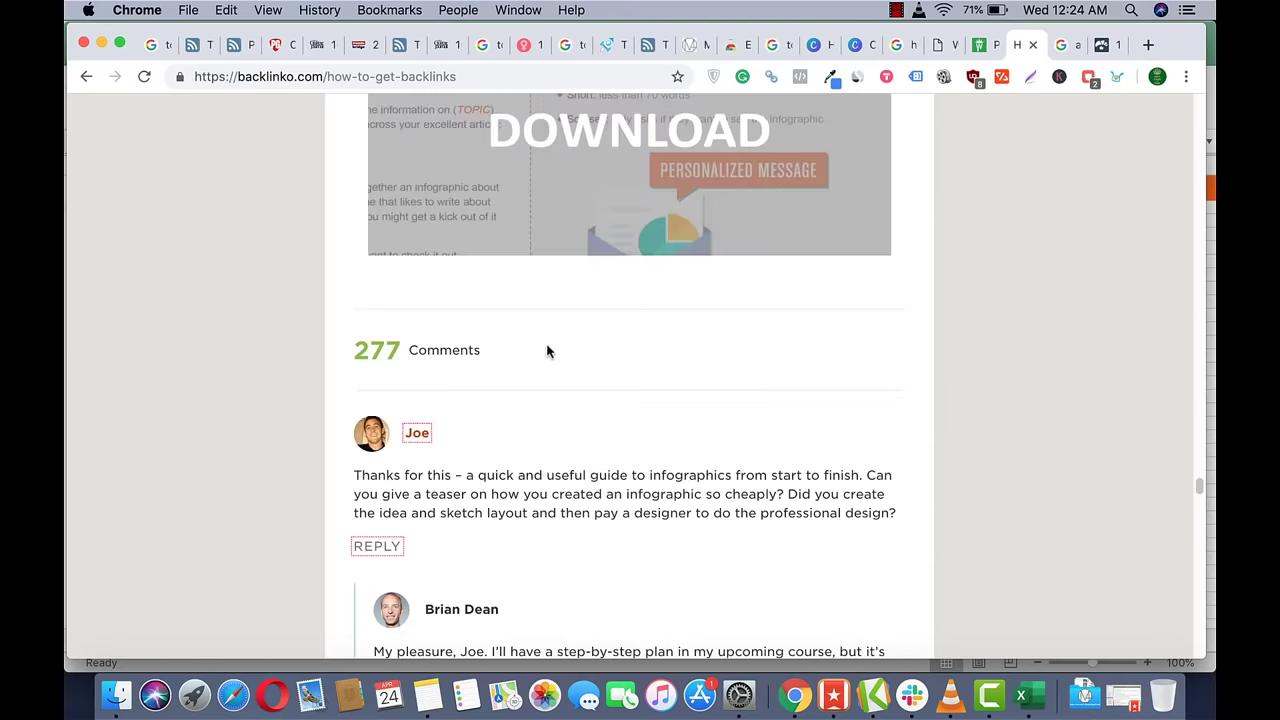
scroll(547, 351, "up", 20)
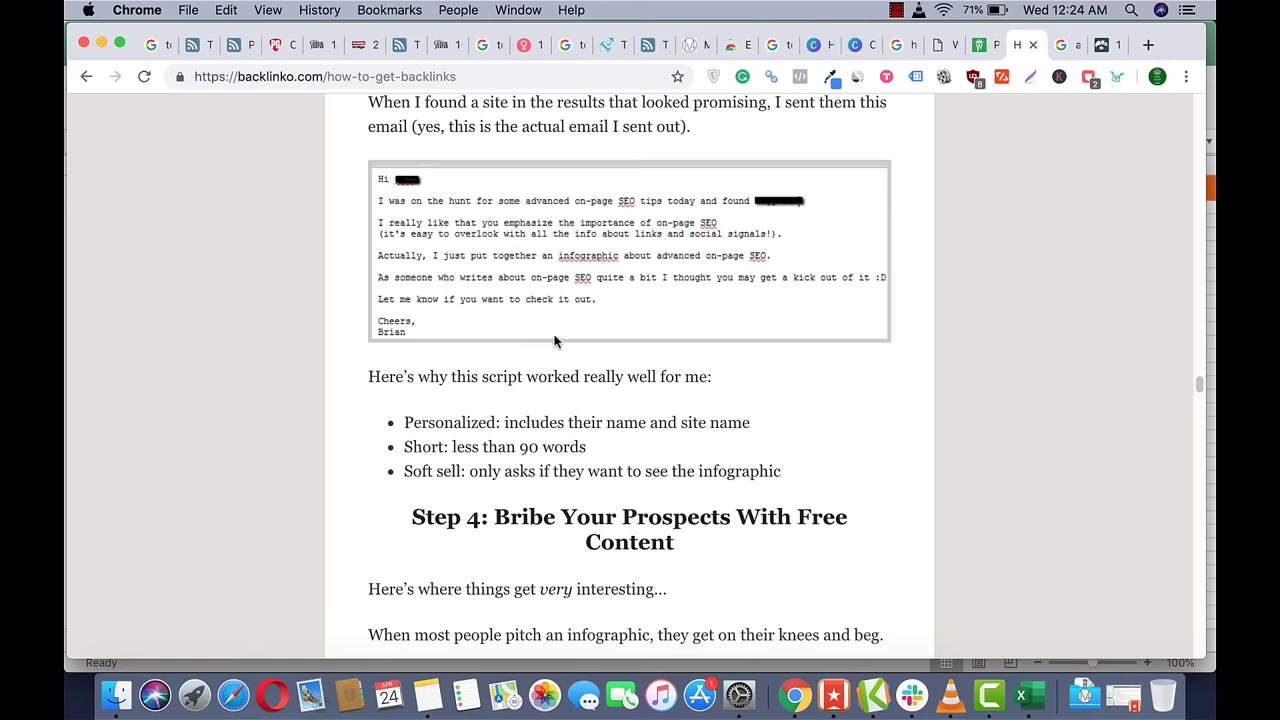
scroll(554, 337, "up", 15)
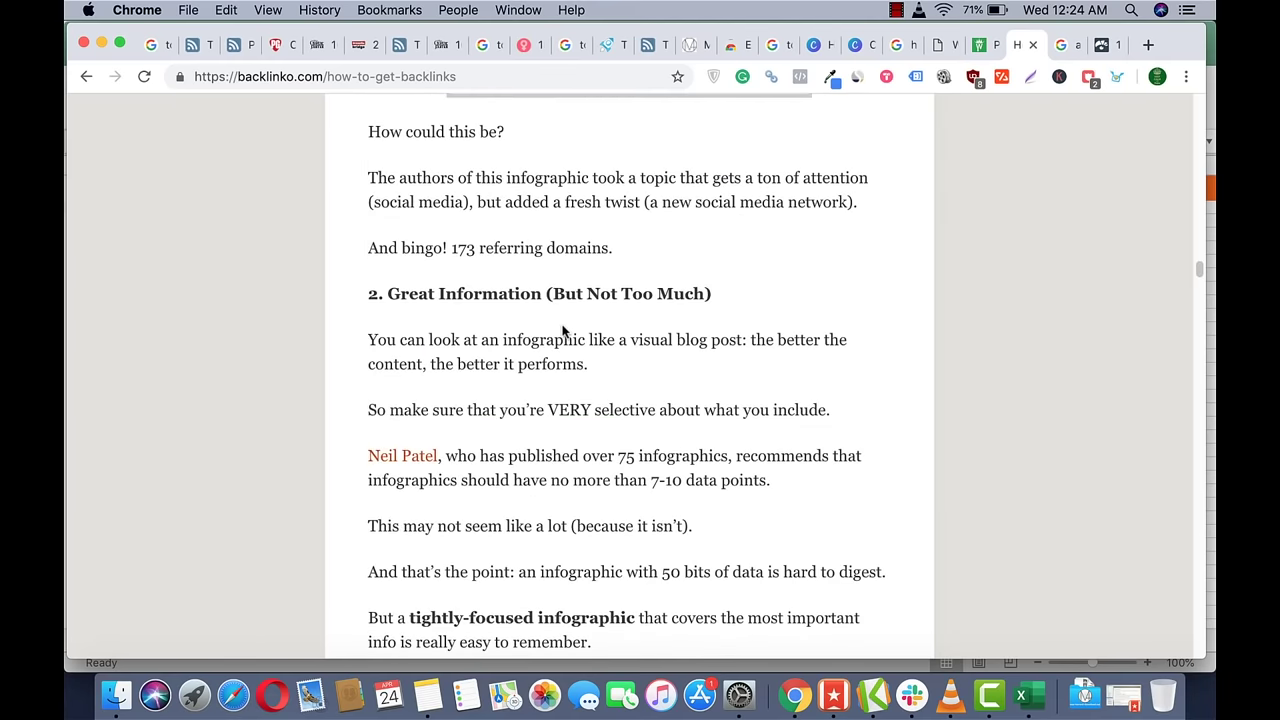
scroll(562, 331, "up", 20)
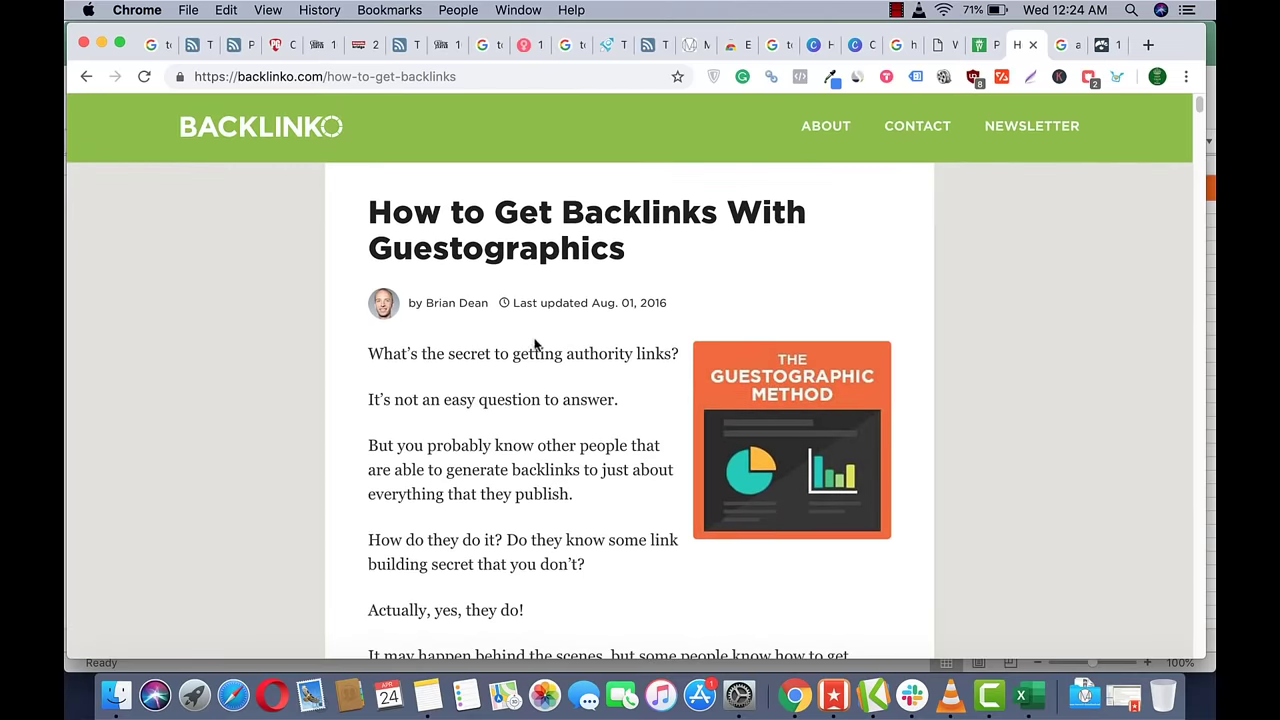
scroll(534, 343, "down", 4)
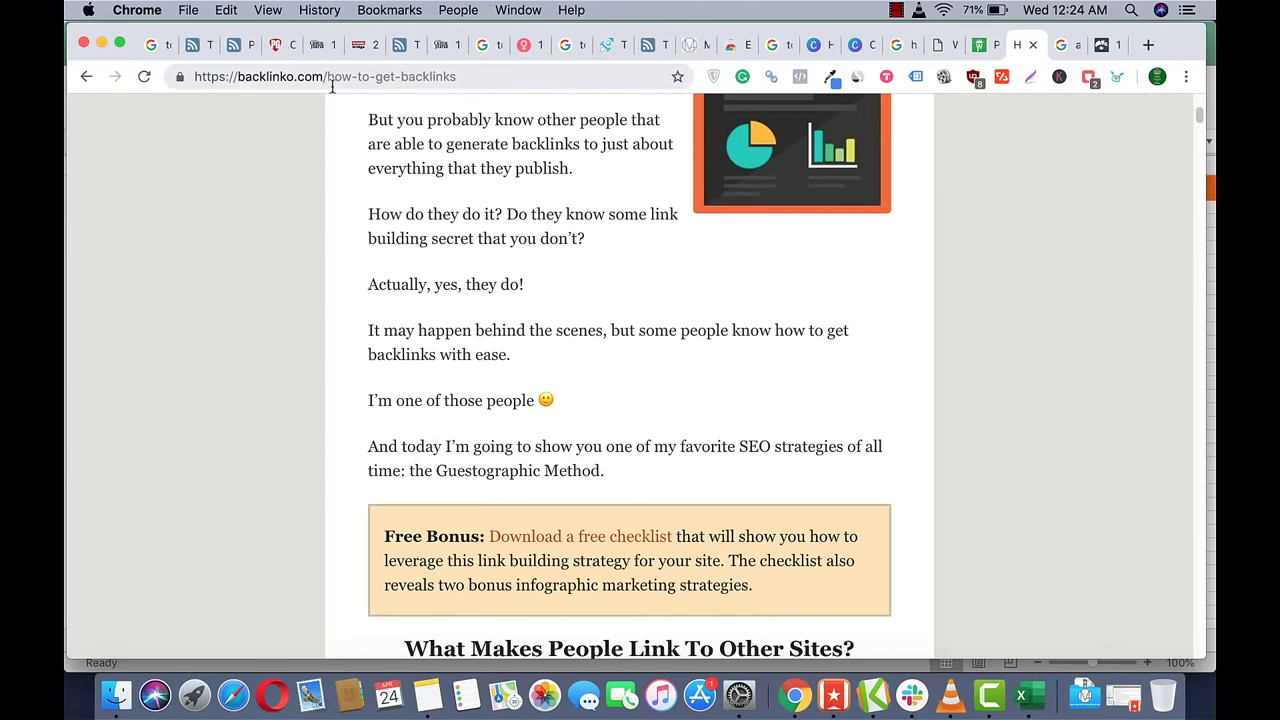
scroll(537, 443, "down", 8)
scroll(537, 443, "up", 15)
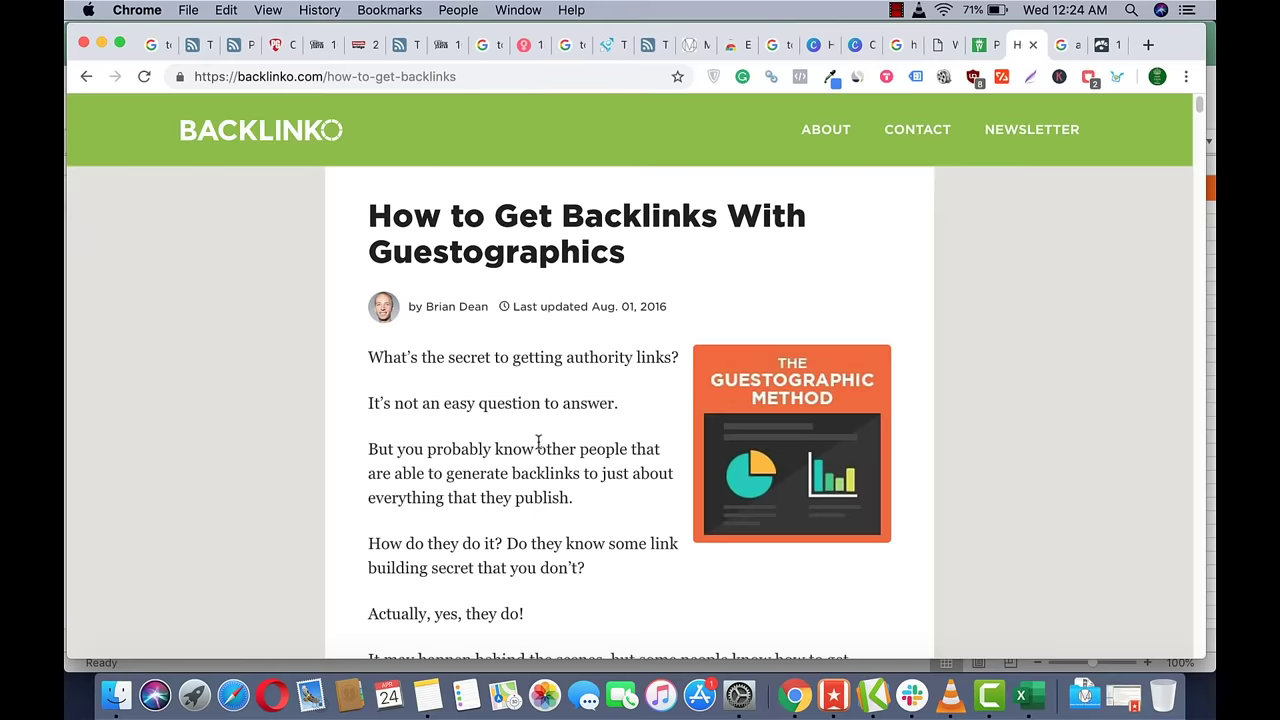
Skim the Backlinko guestographics article down to its comments and back up through the five steps to the title.
scroll(377, 467, "down", 20)
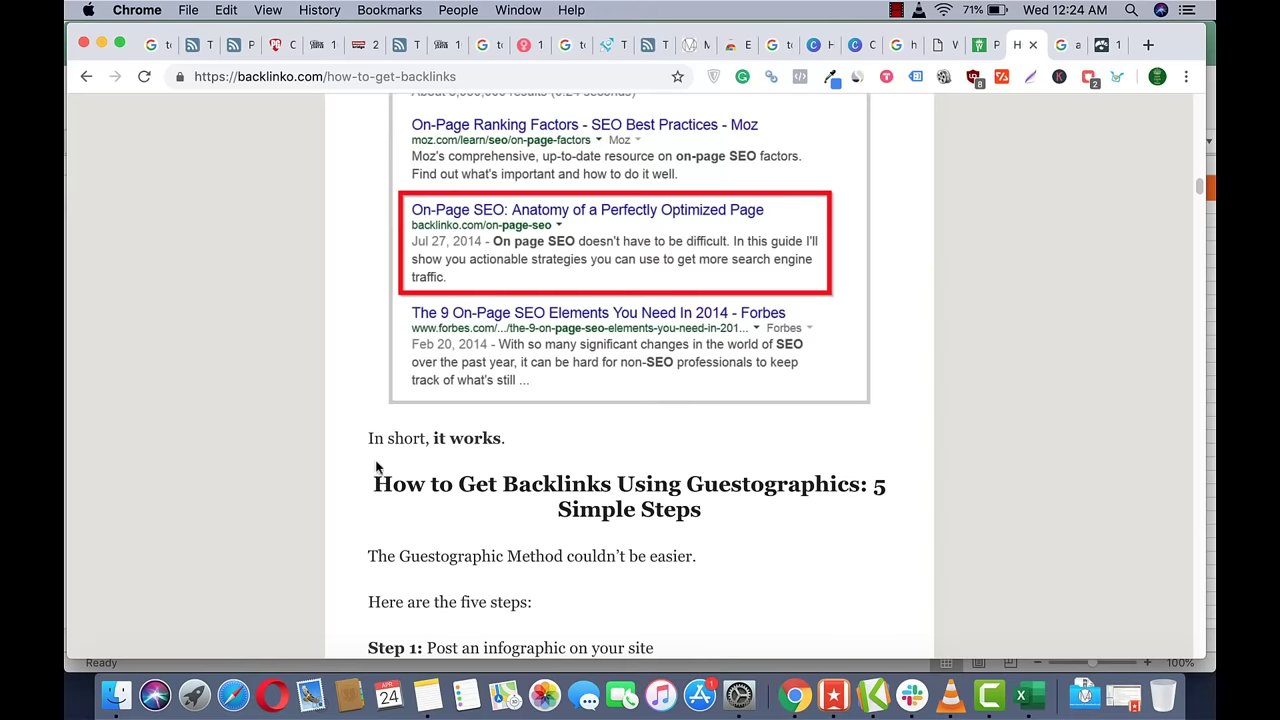
scroll(377, 467, "down", 10)
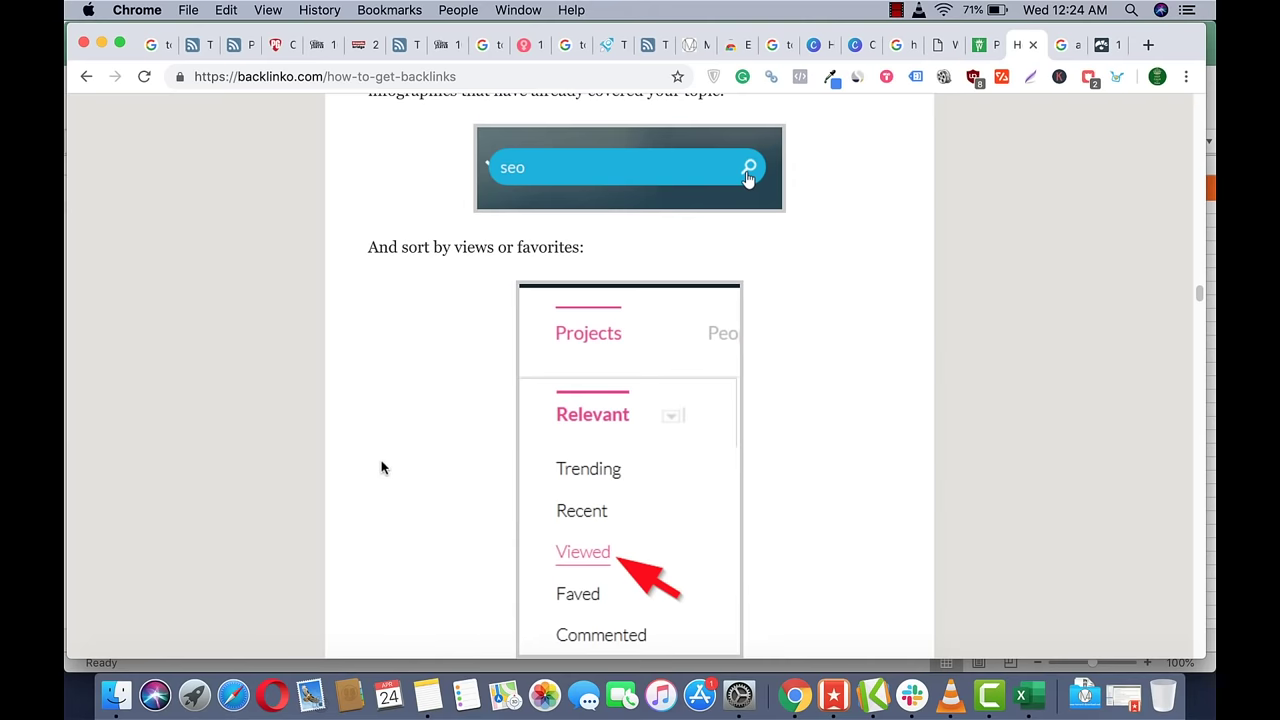
scroll(381, 467, "down", 20)
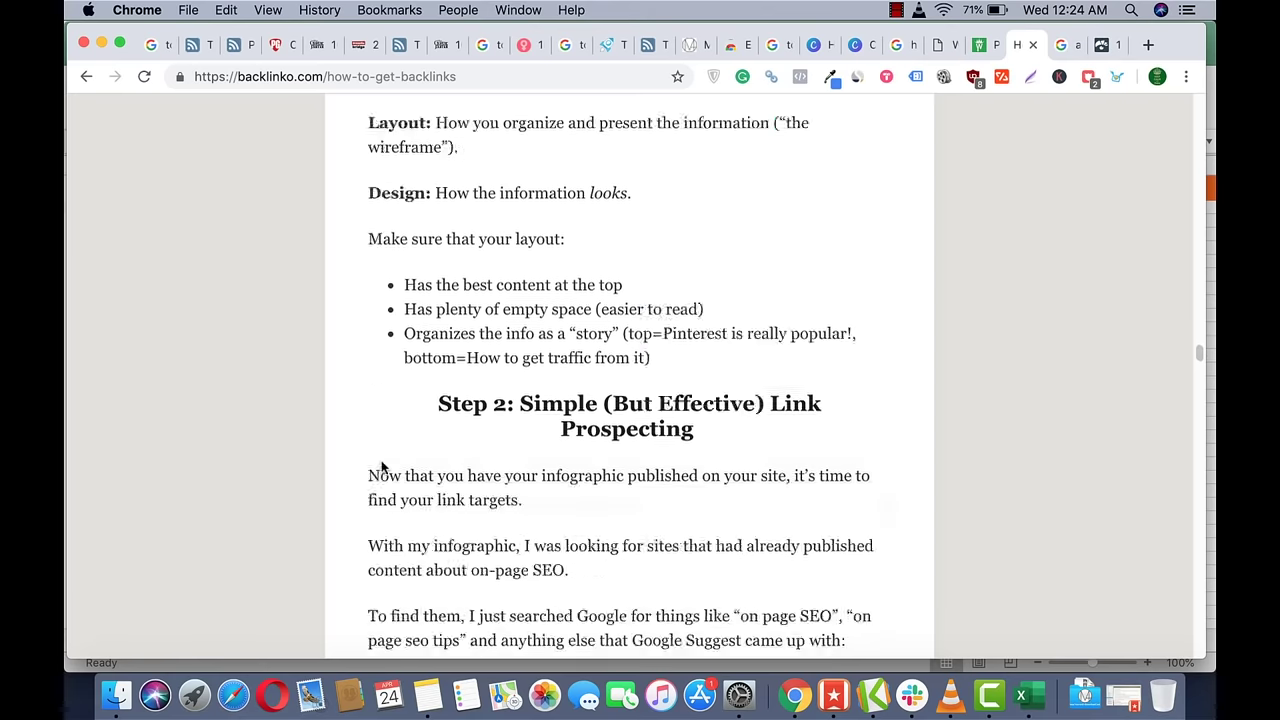
scroll(381, 467, "down", 8)
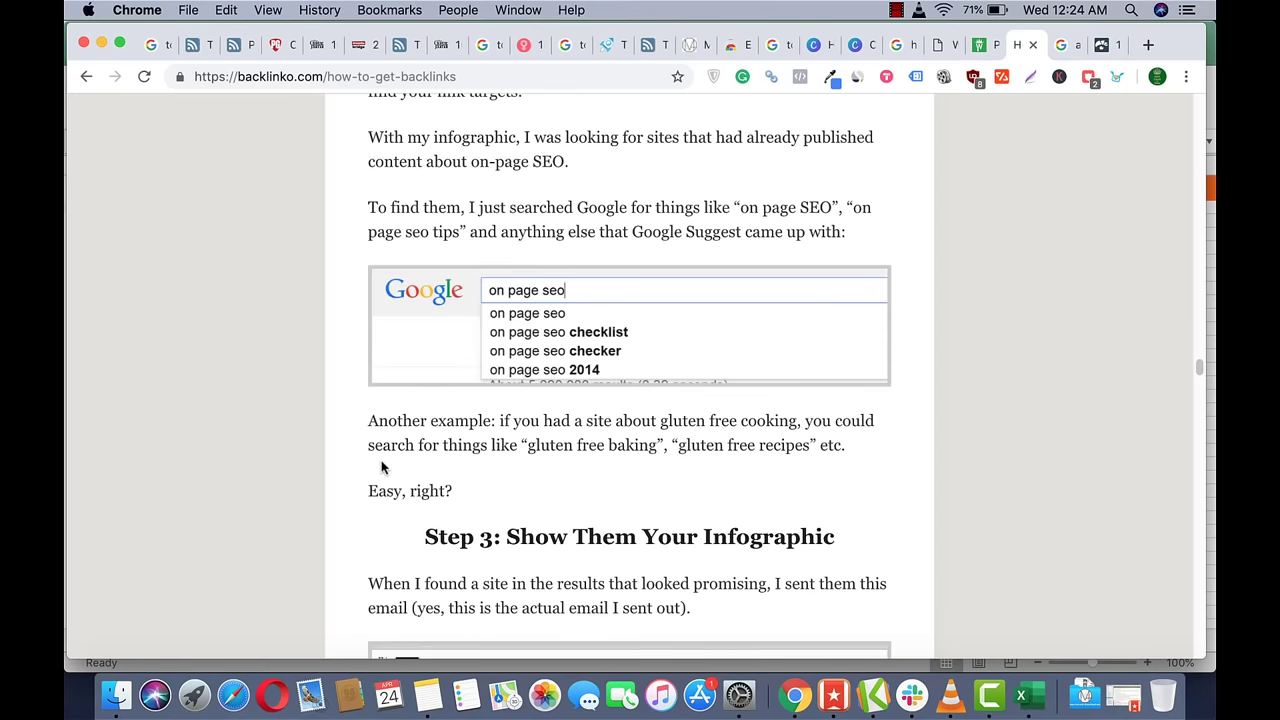
scroll(381, 467, "down", 15)
scroll(381, 467, "down", 15)
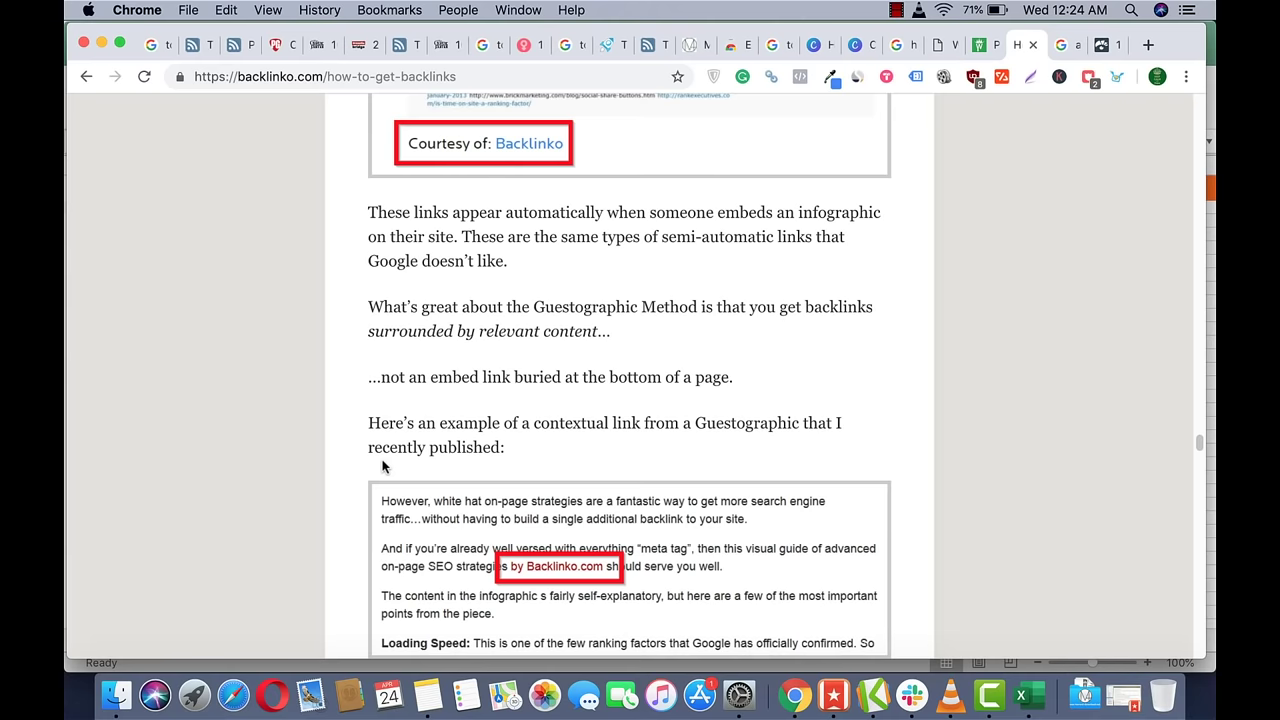
scroll(381, 467, "down", 7)
scroll(381, 467, "down", 12)
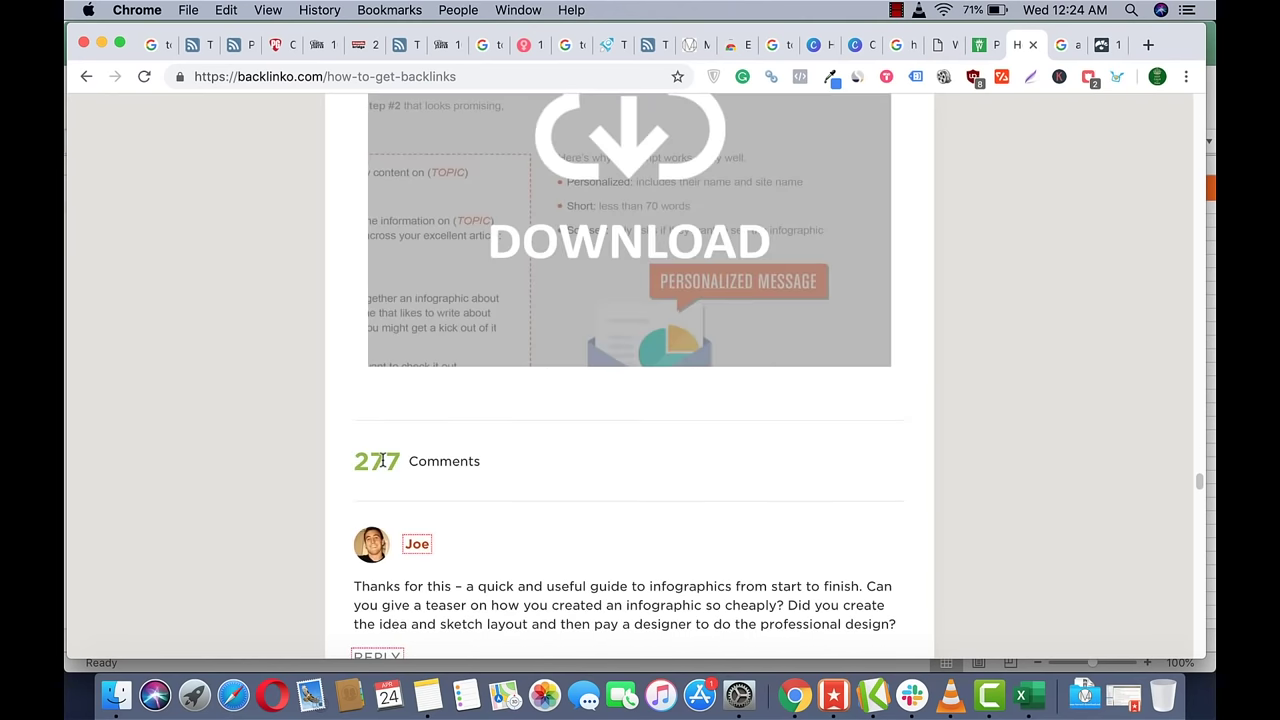
scroll(381, 461, "up", 20)
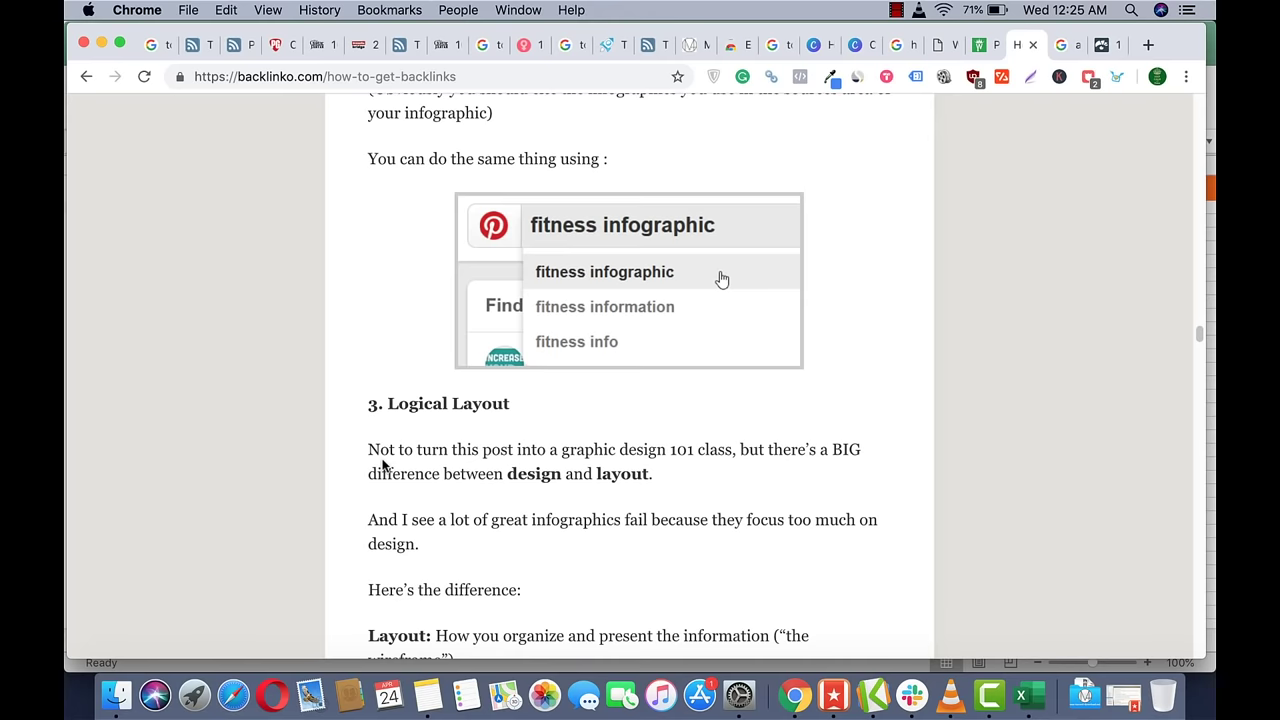
scroll(381, 465, "up", 20)
scroll(381, 465, "up", 10)
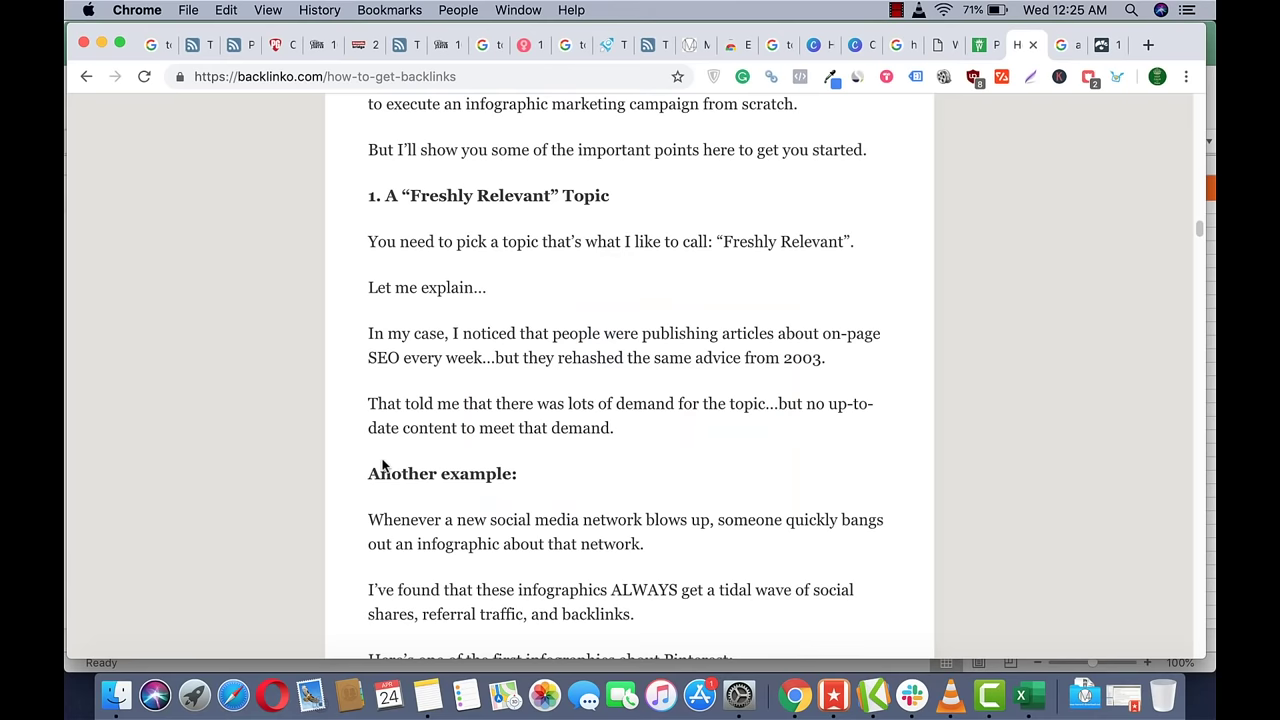
scroll(381, 465, "up", 20)
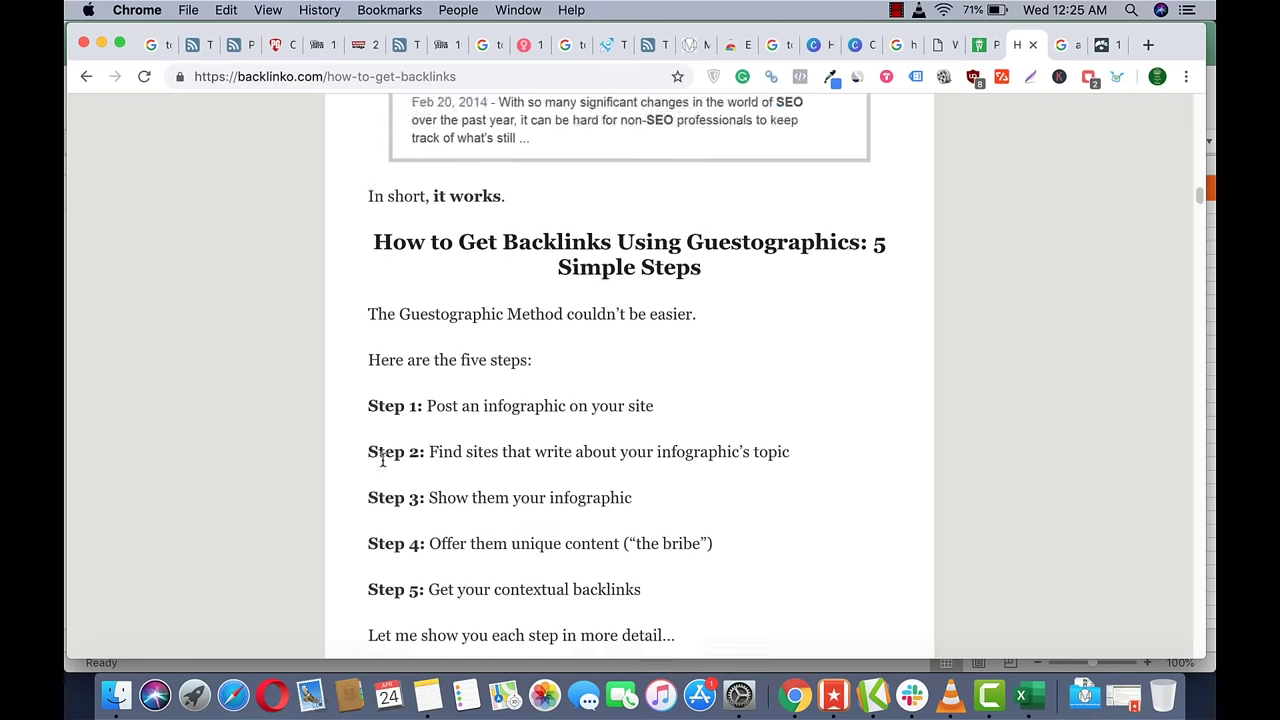
scroll(381, 465, "up", 15)
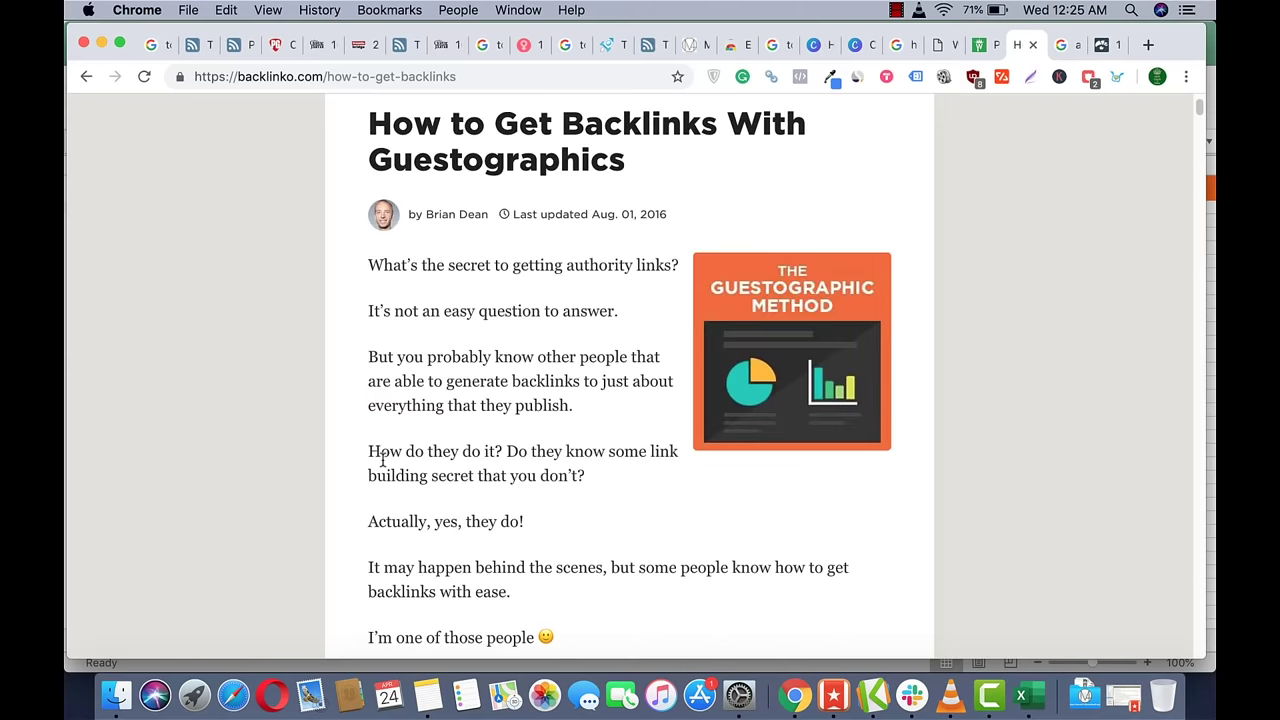
Switch to the Visme animated infographics article and examine example 2, How a Car Engine Works.
key("ctrl+Tab")
key("ctrl+Tab")
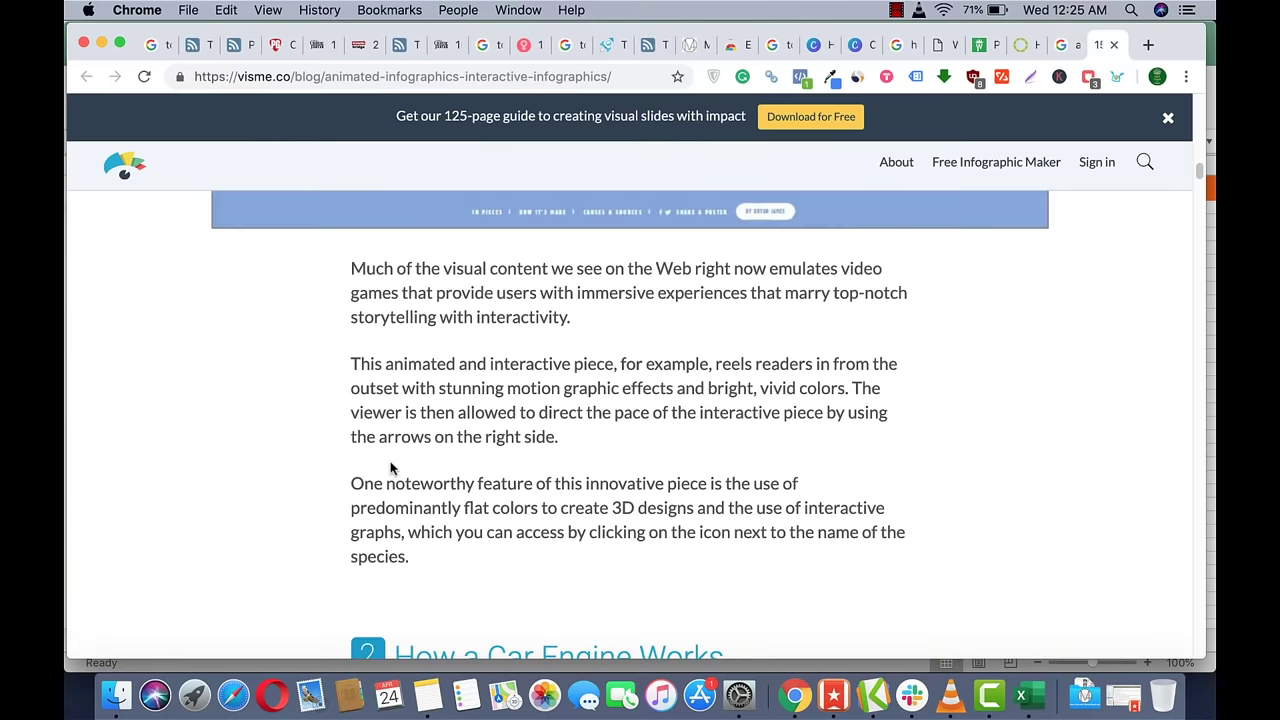
scroll(393, 470, "down", 3)
scroll(393, 470, "down", 2)
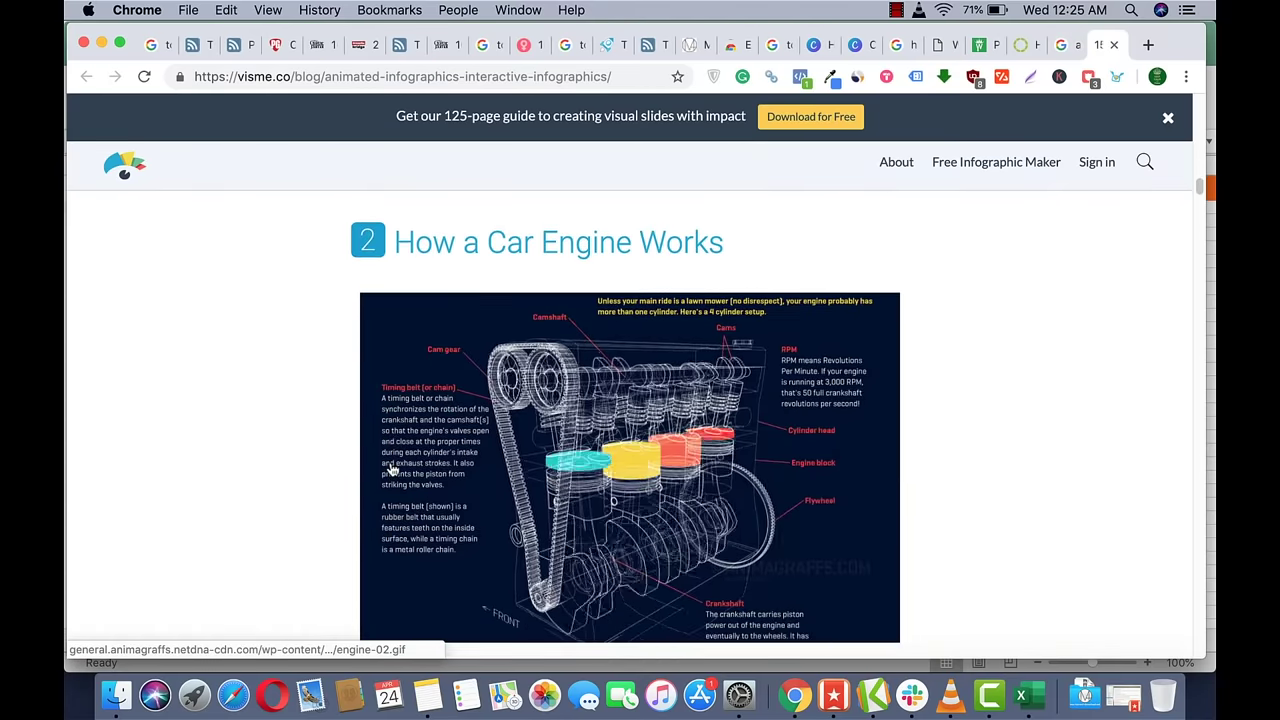
scroll(392, 470, "down", 1)
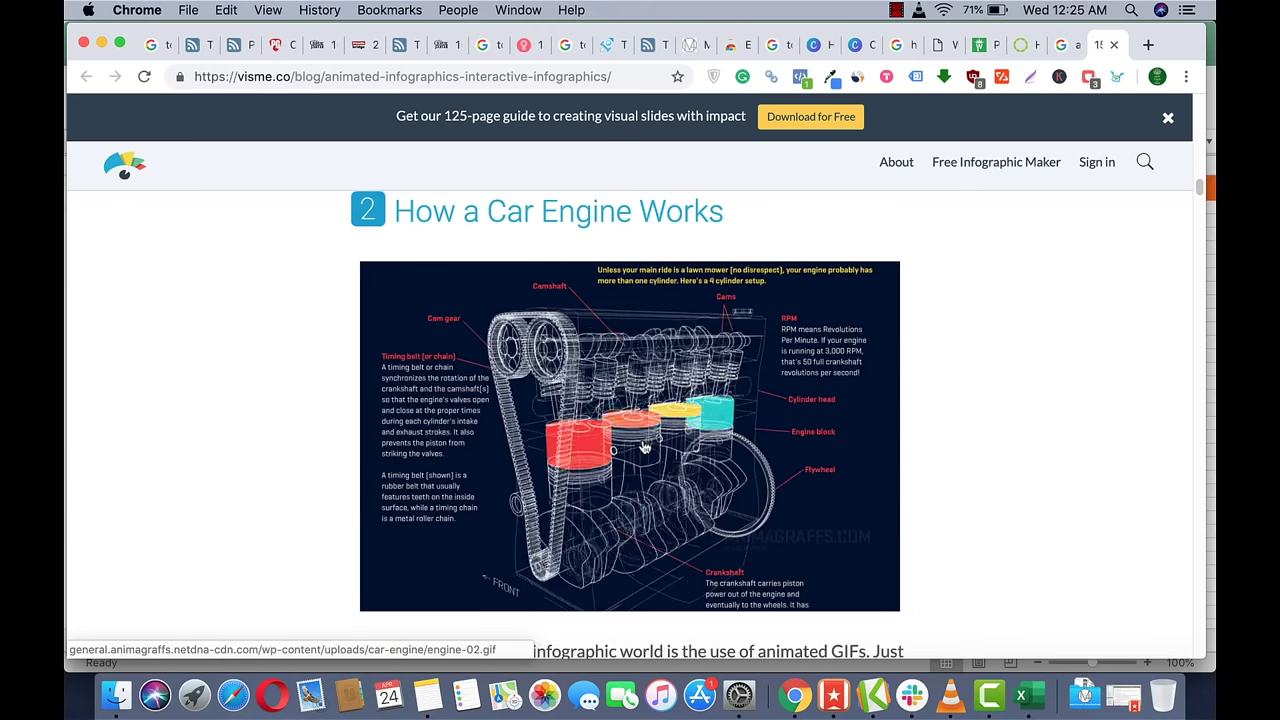
scroll(645, 447, "down", 1)
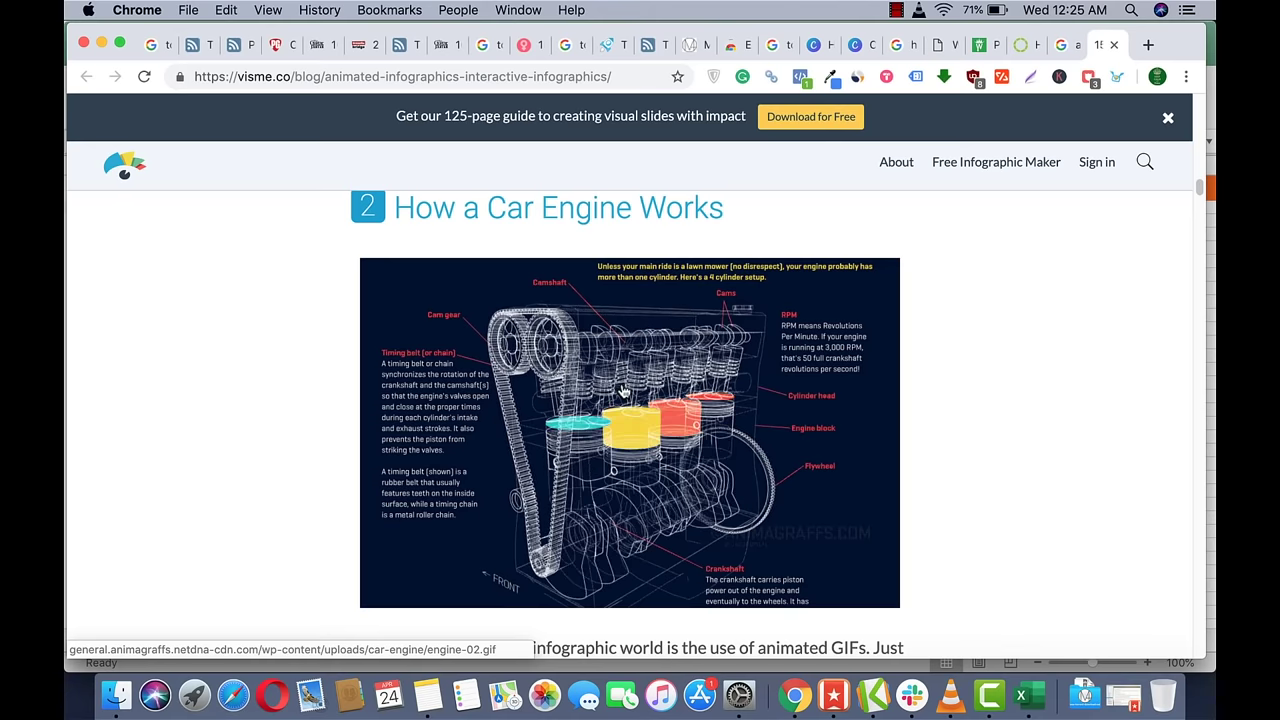
scroll(627, 414, "down", 1)
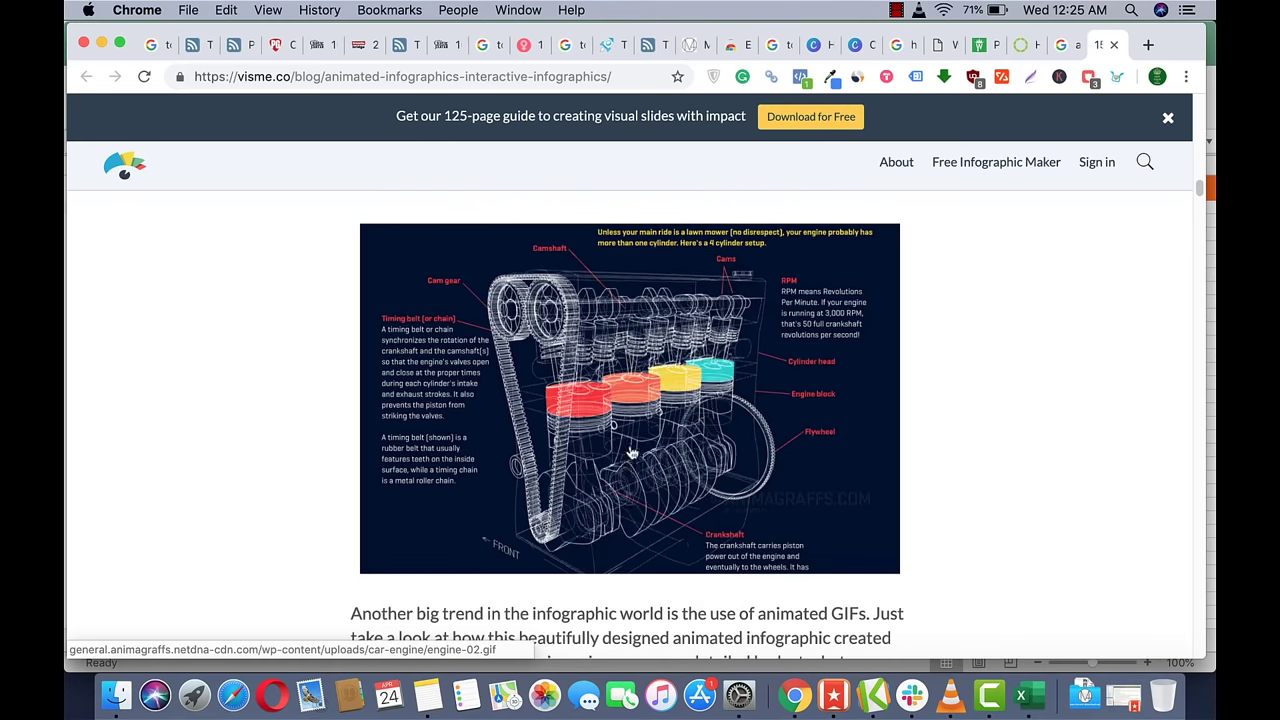